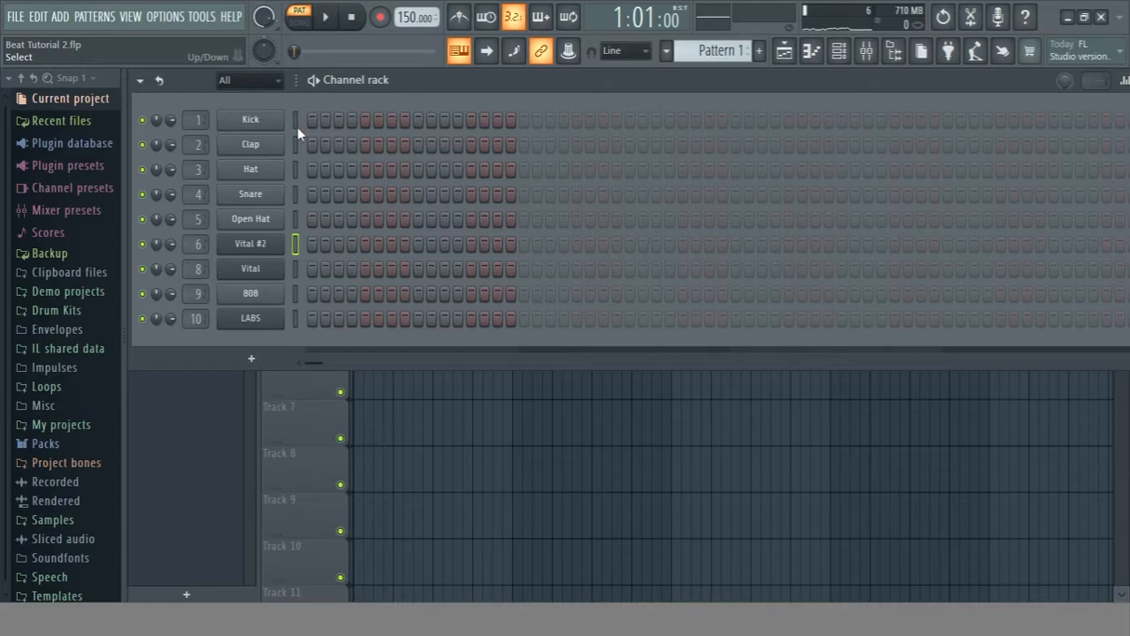
Inspect the Vital and LABS instrument windows from the channel rack and close them.
left_click(276, 269)
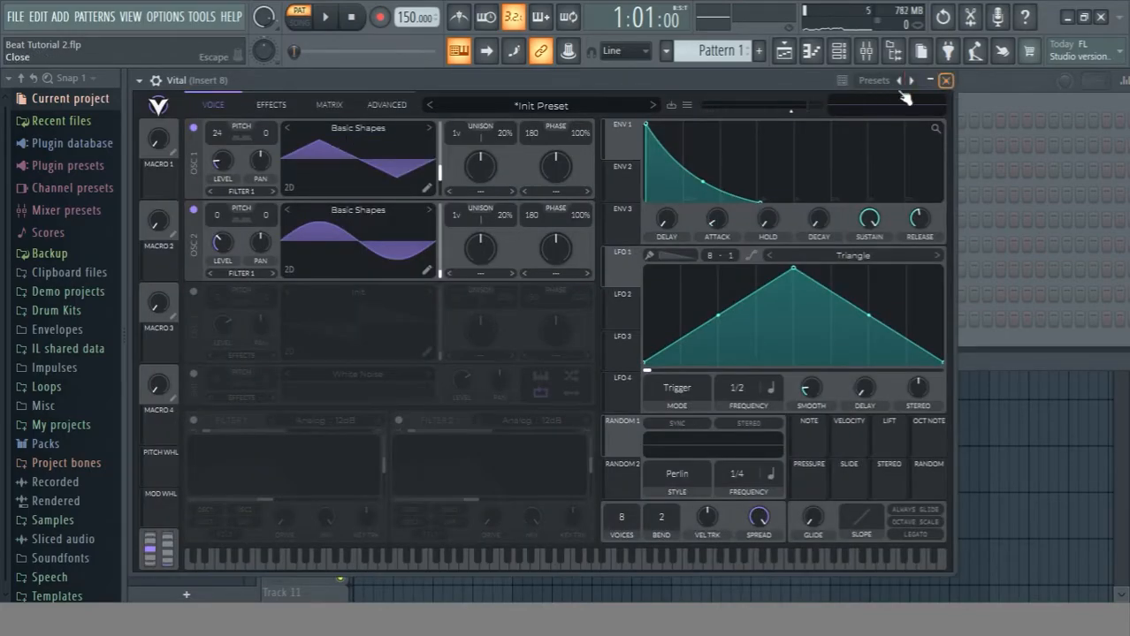
left_click(945, 79)
left_click(296, 322)
left_click(282, 319)
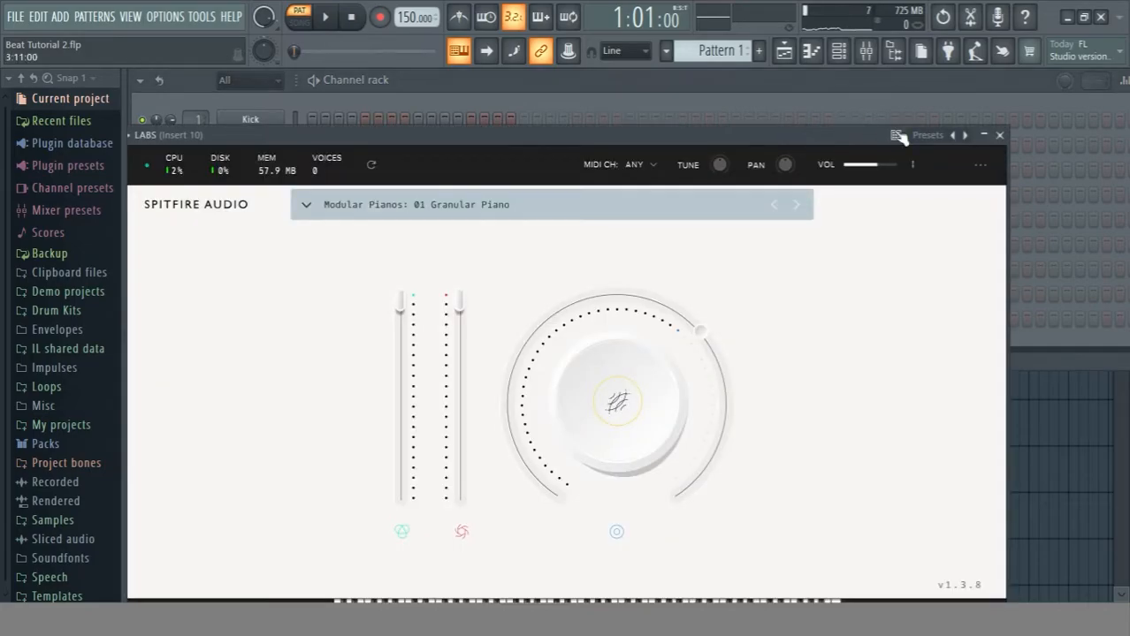
left_click(999, 134)
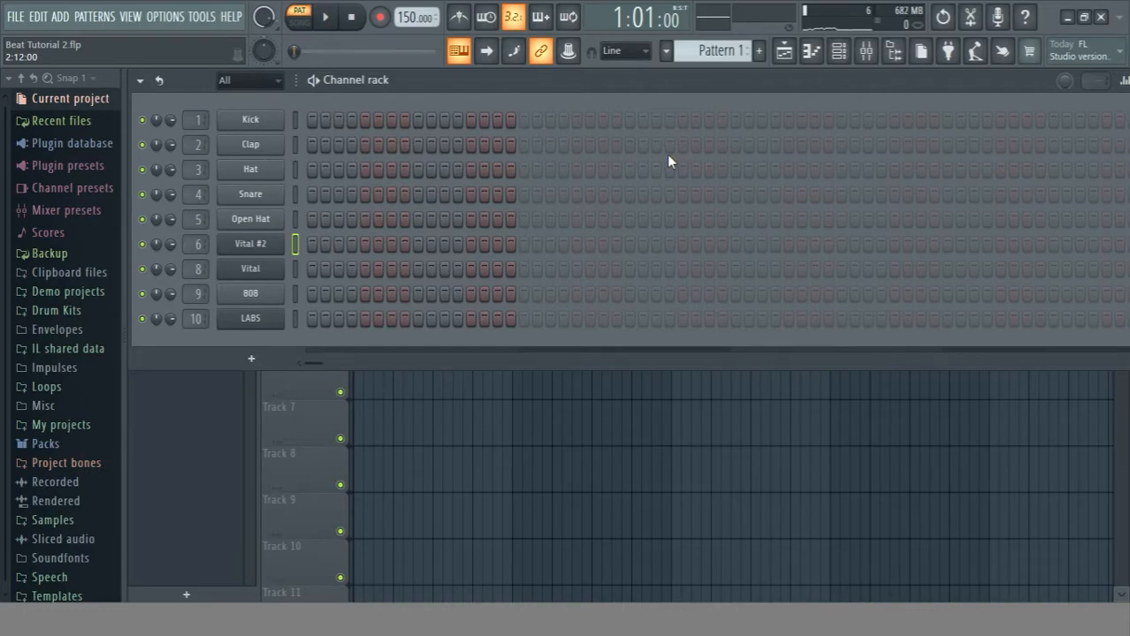
Open the piano roll for Vital #2 and play the E4–G4–C5 chord twice.
key("F7")
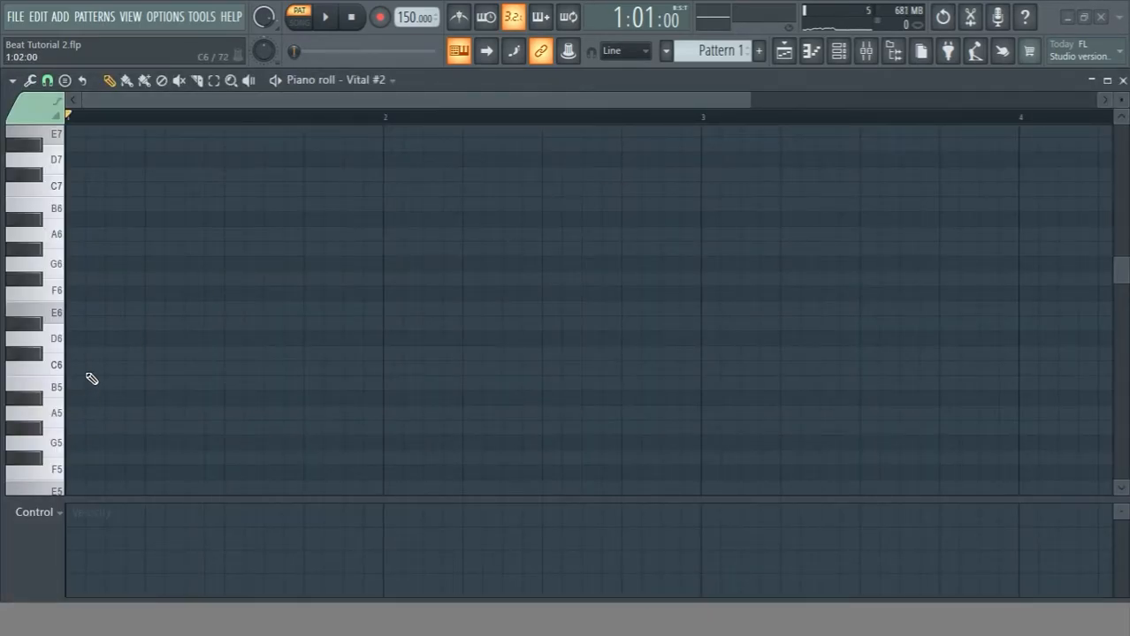
scroll(91, 378, "down", 6)
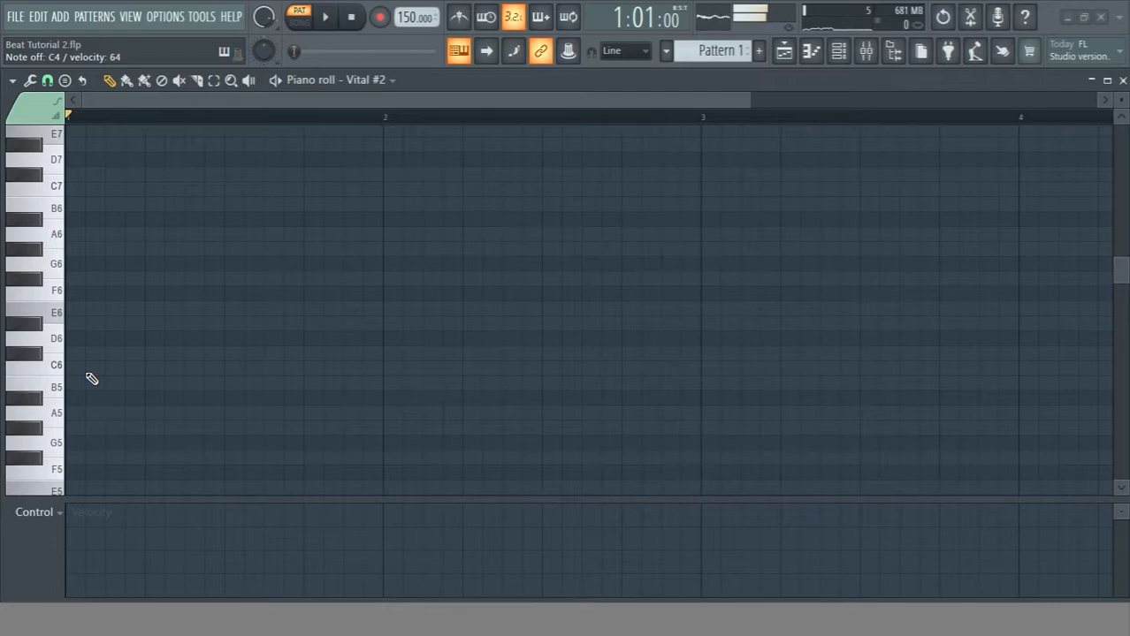
key("q")
key("c")
key("b")
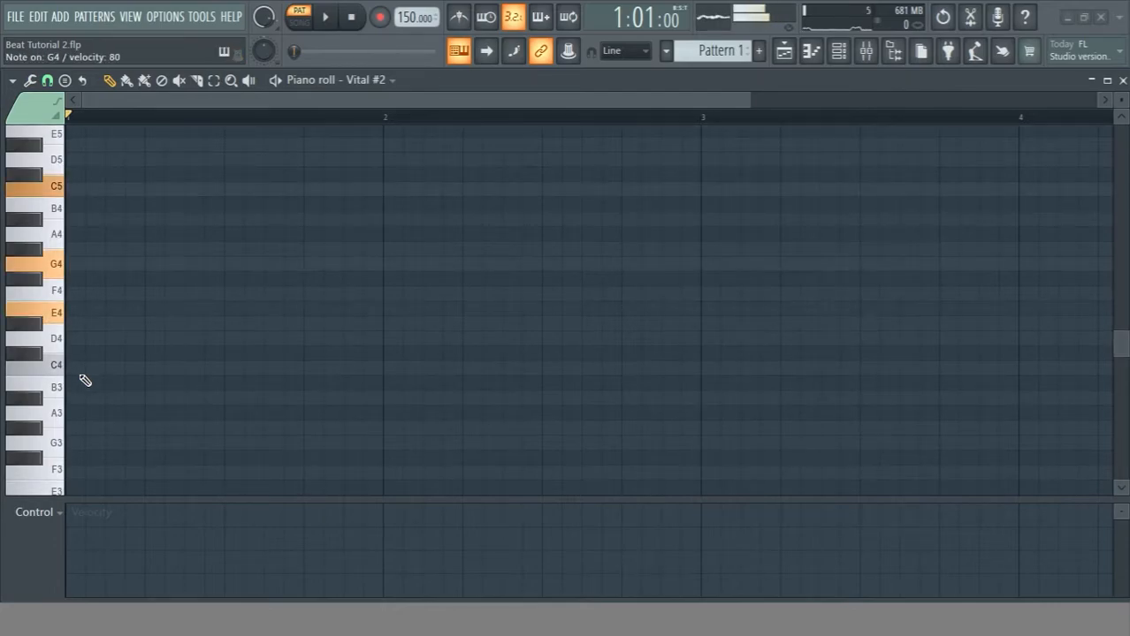
key("q")
key("c")
key("b")
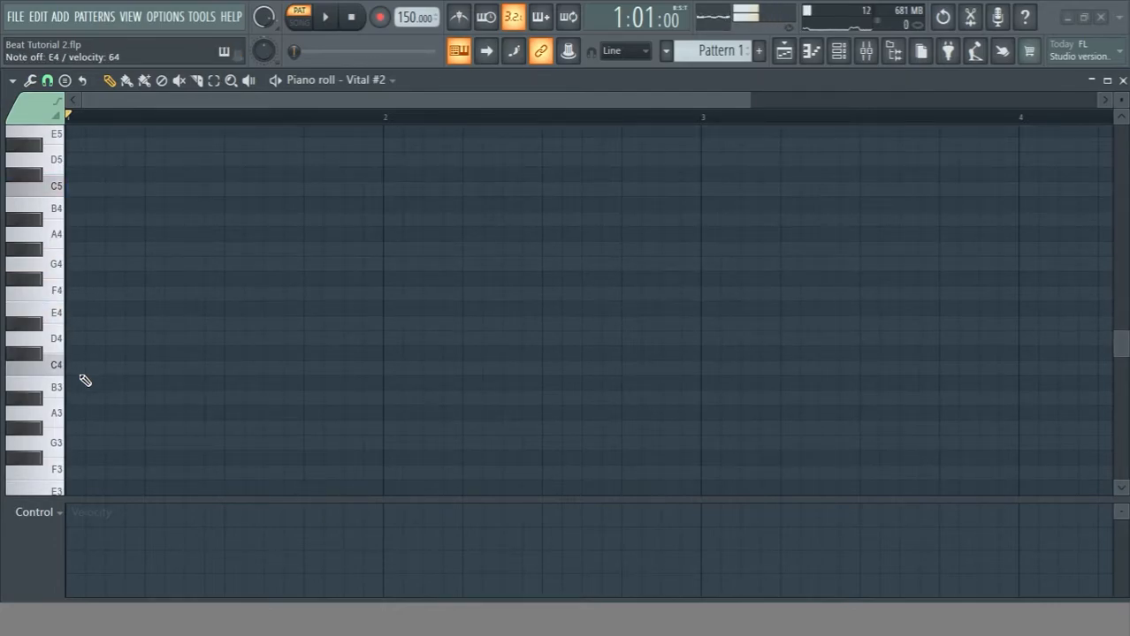
Improvise a chord progression on Vital #2, using further voicings such as C4–E4–A4 and D4–F4–A4.
key("x")
key("v")
key("n")
key("z")
key("c")
key("n")
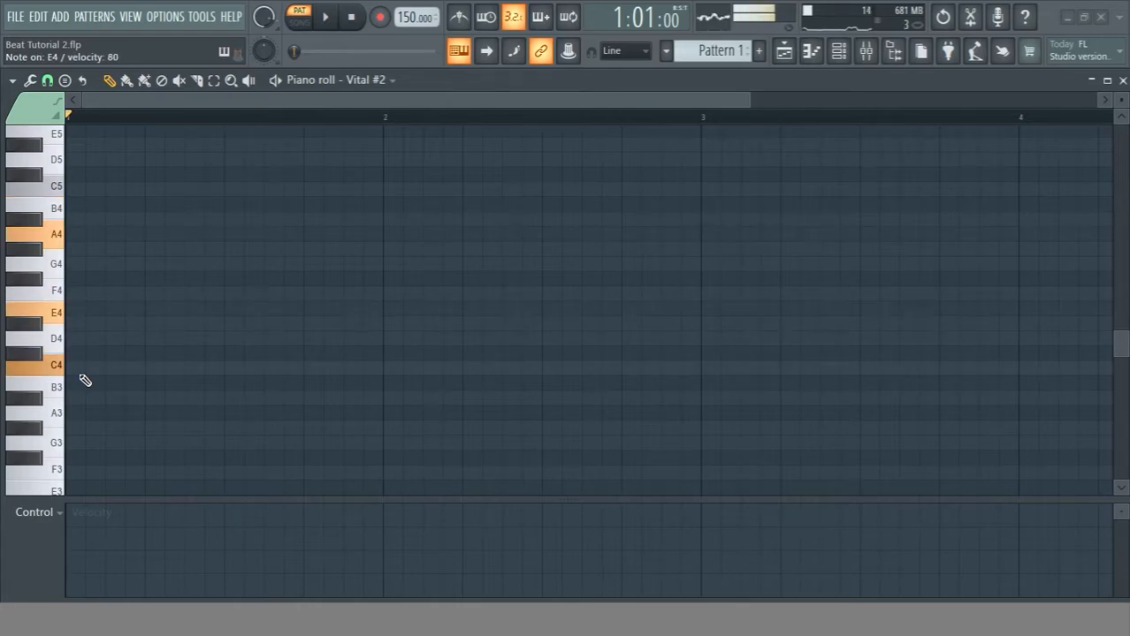
key("q")
key("c")
key("b")
key("w")
key("v")
key("n")
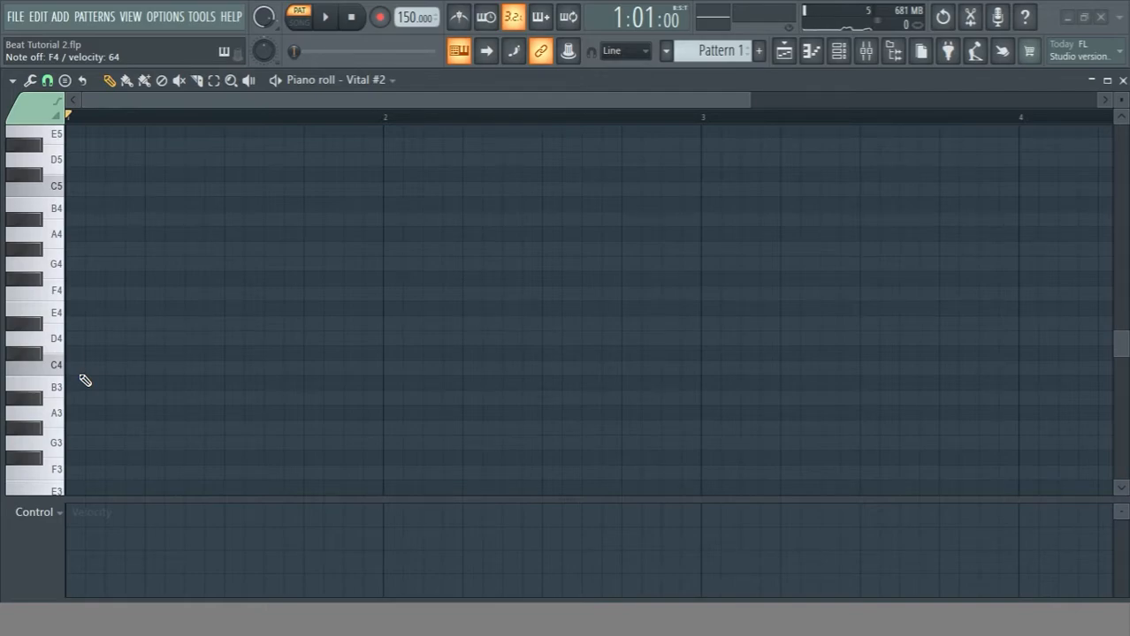
key("z")
key("c")
key("n")
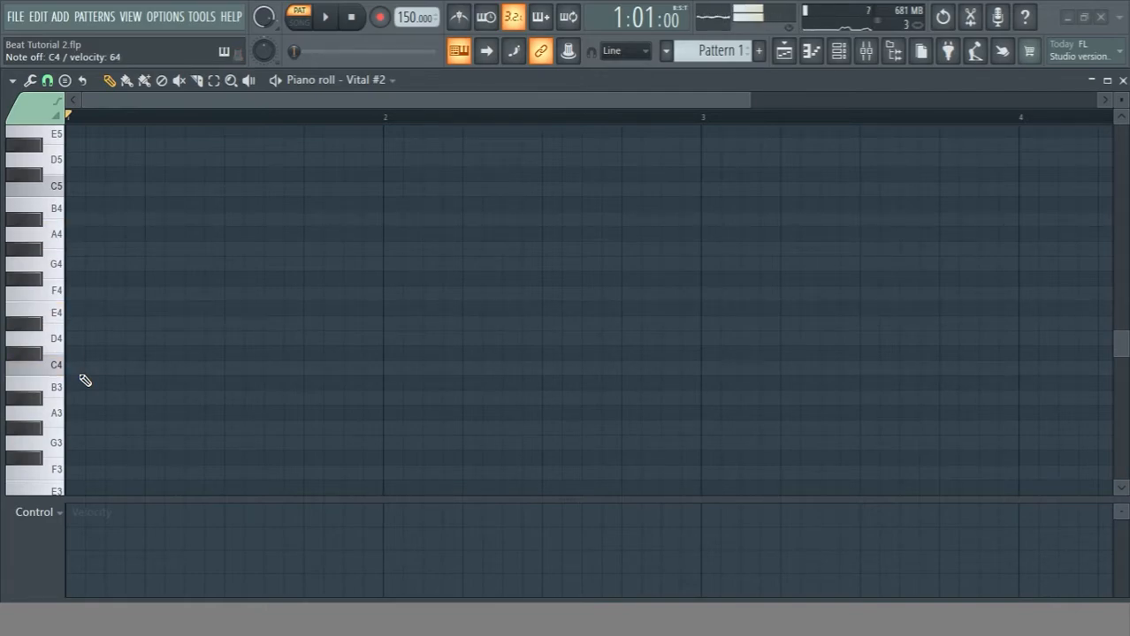
key("x")
key("b")
left_click_drag(750, 99, 1012, 93)
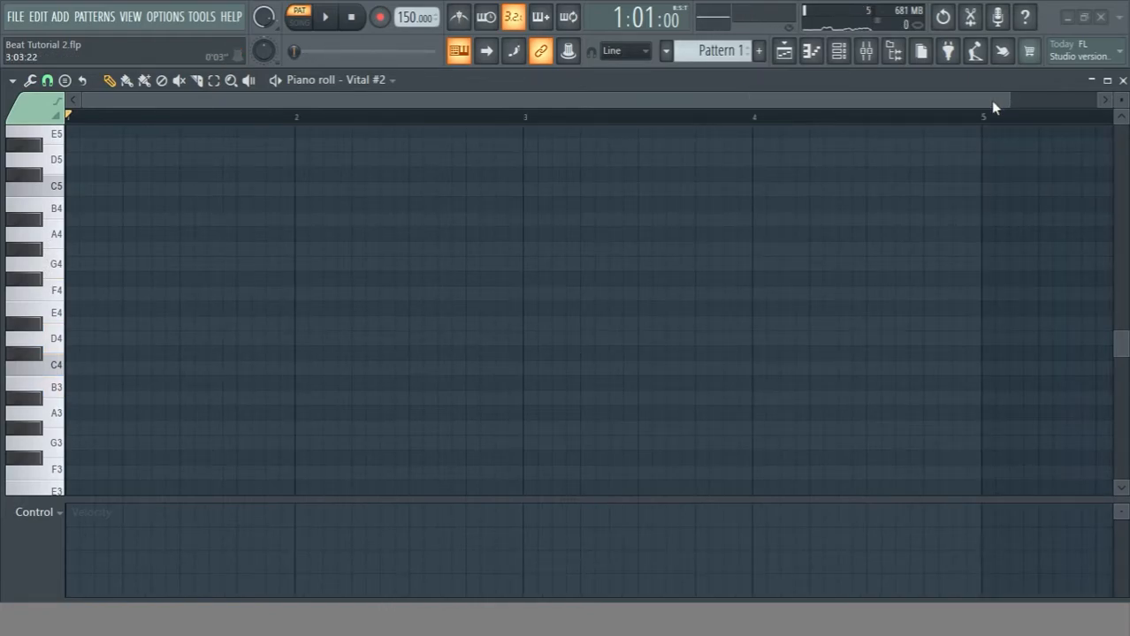
key("n")
key("c")
key("x")
key("v")
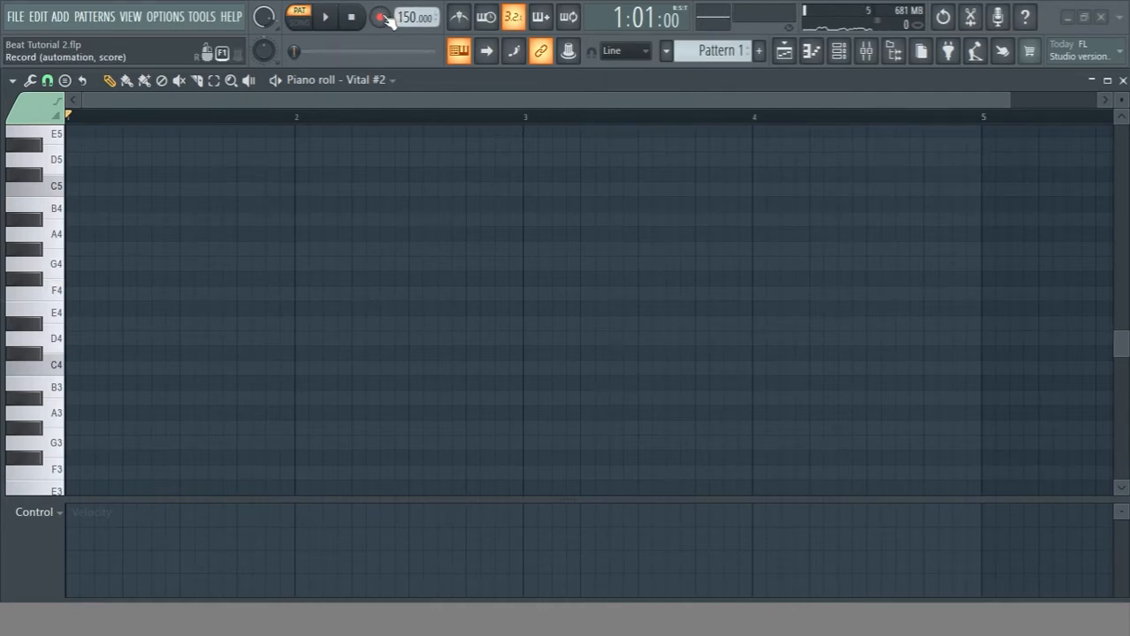
Dump the last 2 minutes of the score log into the selected pattern.
left_click(212, 17)
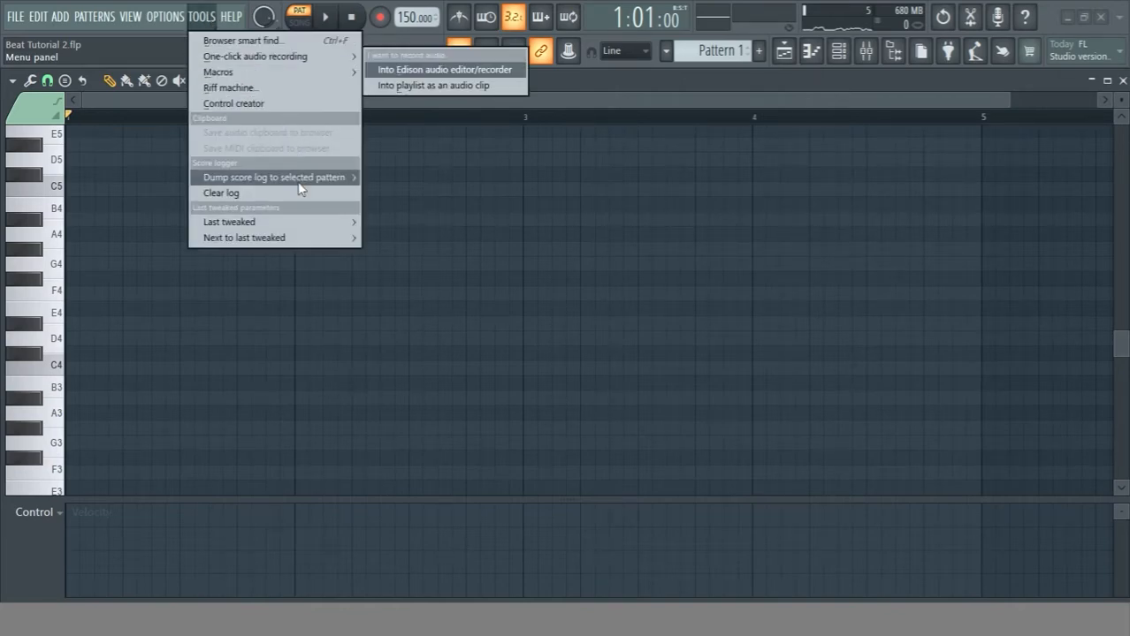
mouse_move(308, 181)
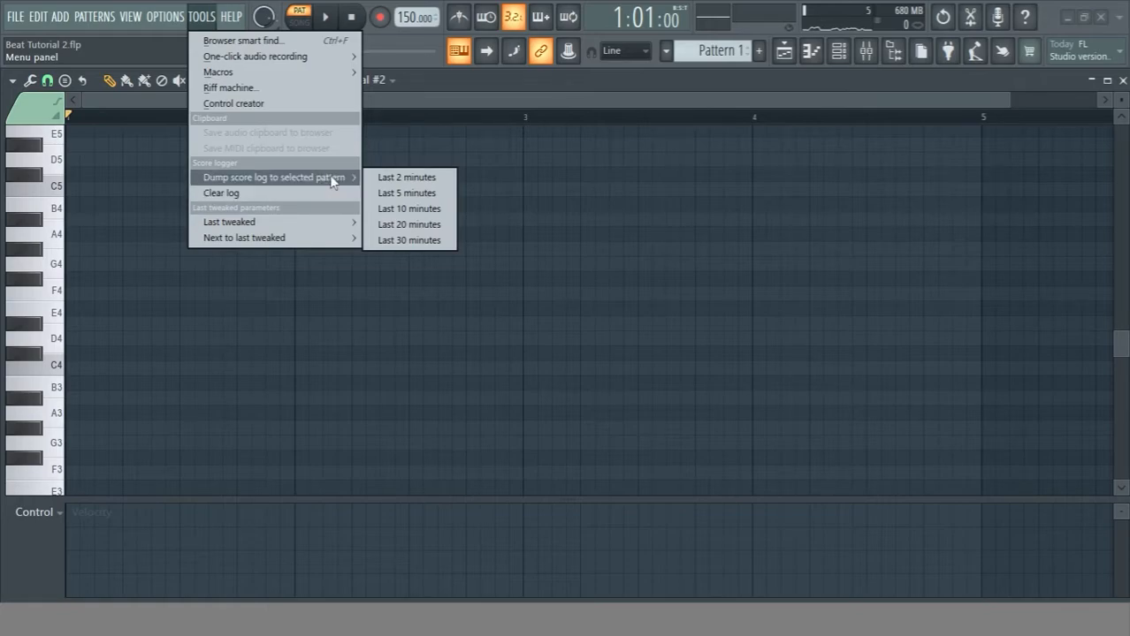
left_click(384, 179)
Play back the end of the logged notes from about bar 67 to find a usable chord passage.
scroll(584, 314, "down", 2)
scroll(636, 221, "up", 5)
left_click_drag(143, 101, 1105, 102)
key("space")
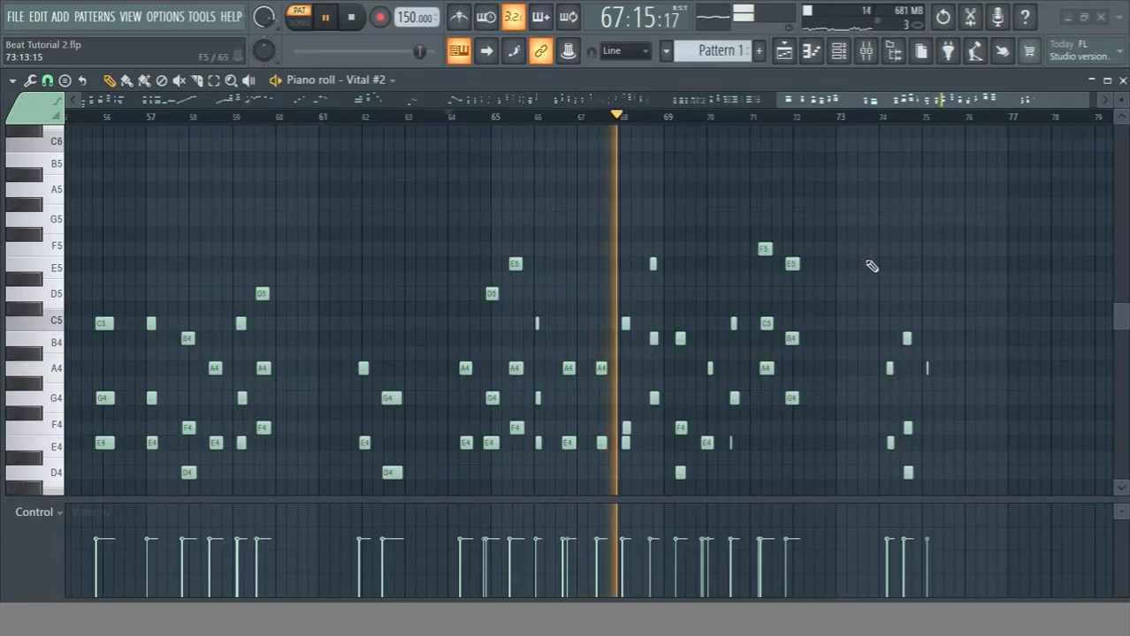
scroll(871, 265, "down", 3)
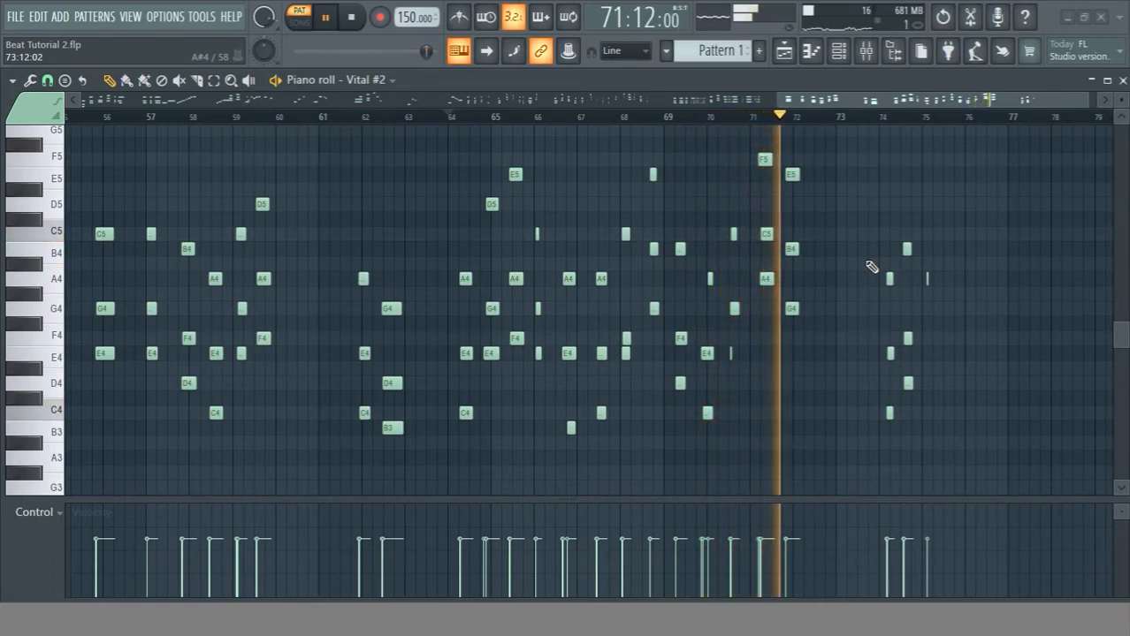
left_click(611, 118)
key("space")
Copy the chord passage between about bars 68 and 72, and delete all notes from the piano roll.
left_click_drag(629, 419, 738, 132)
left_click_drag(825, 484, 628, 185)
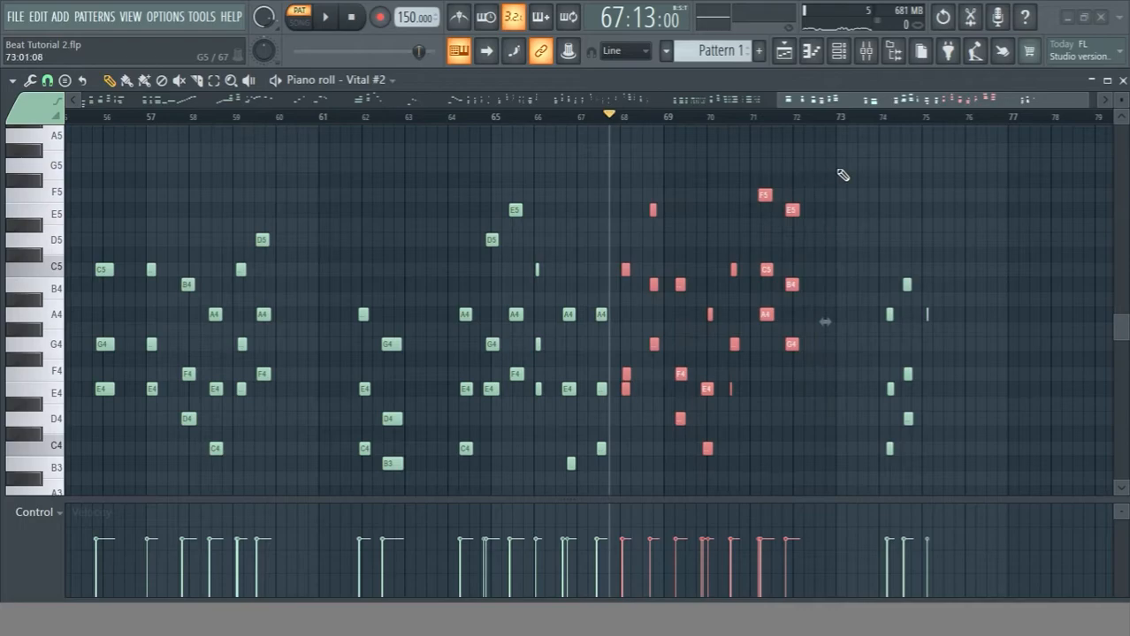
left_click_drag(993, 106, 255, 144)
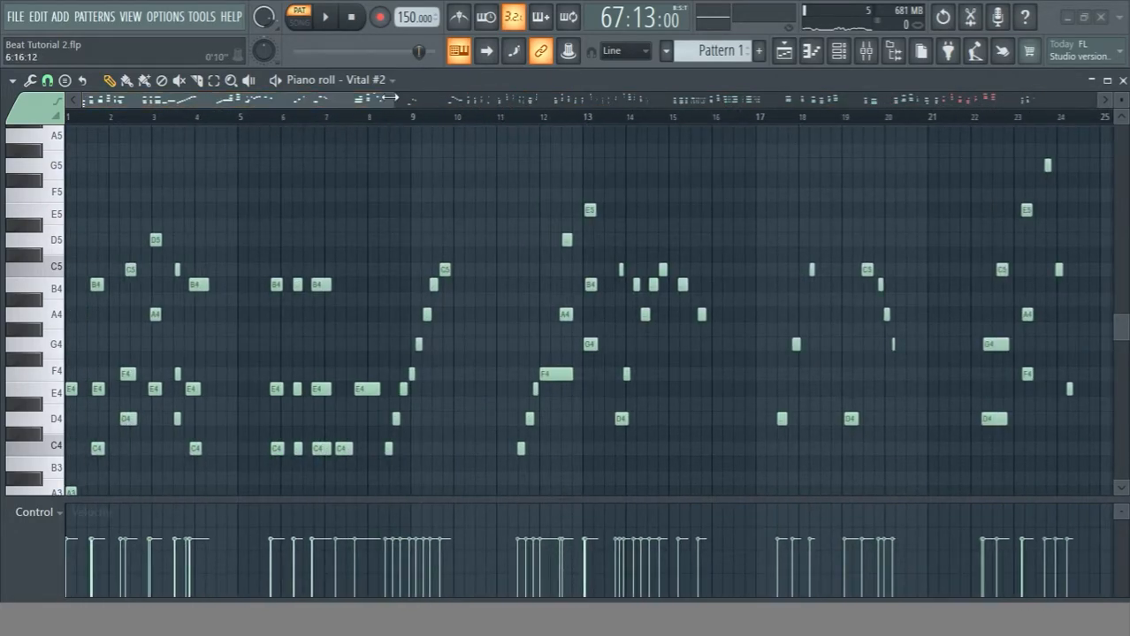
left_click_drag(387, 98, 1096, 99)
key("ctrl+a")
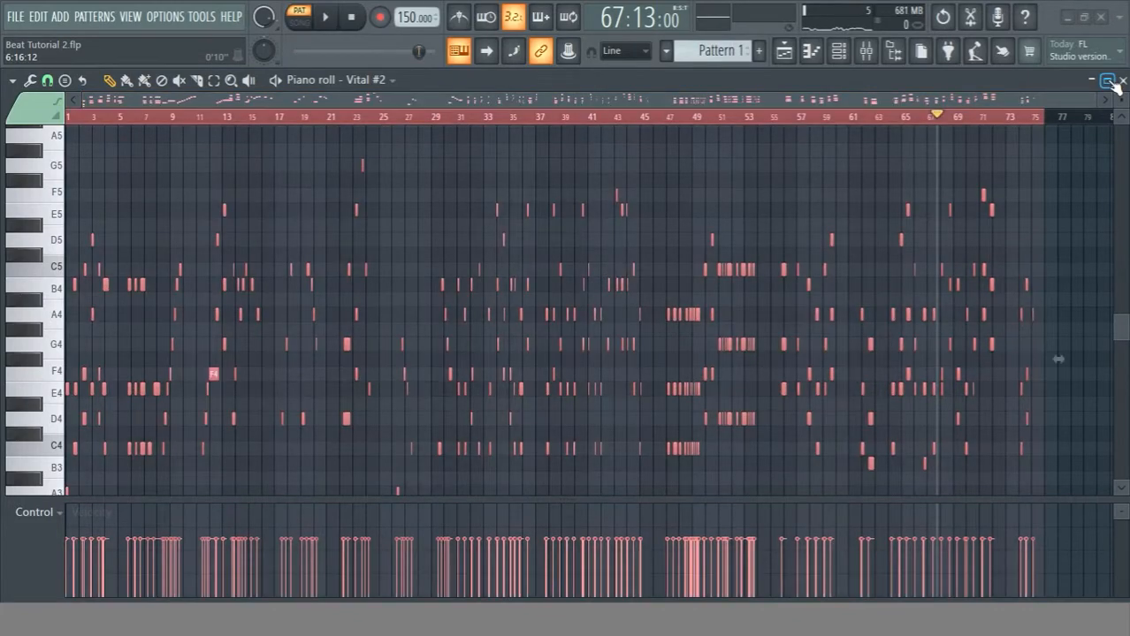
key("Delete")
right_click(1028, 116)
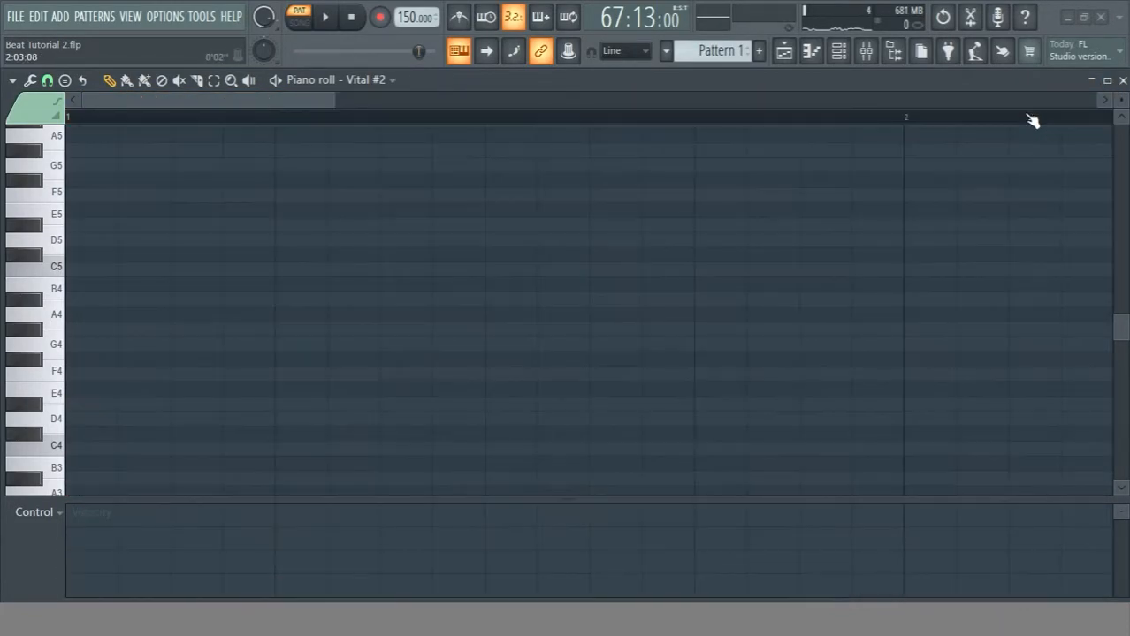
Paste the copied chord passage at the start of the Vital #2 piano roll.
left_click_drag(334, 99, 726, 104)
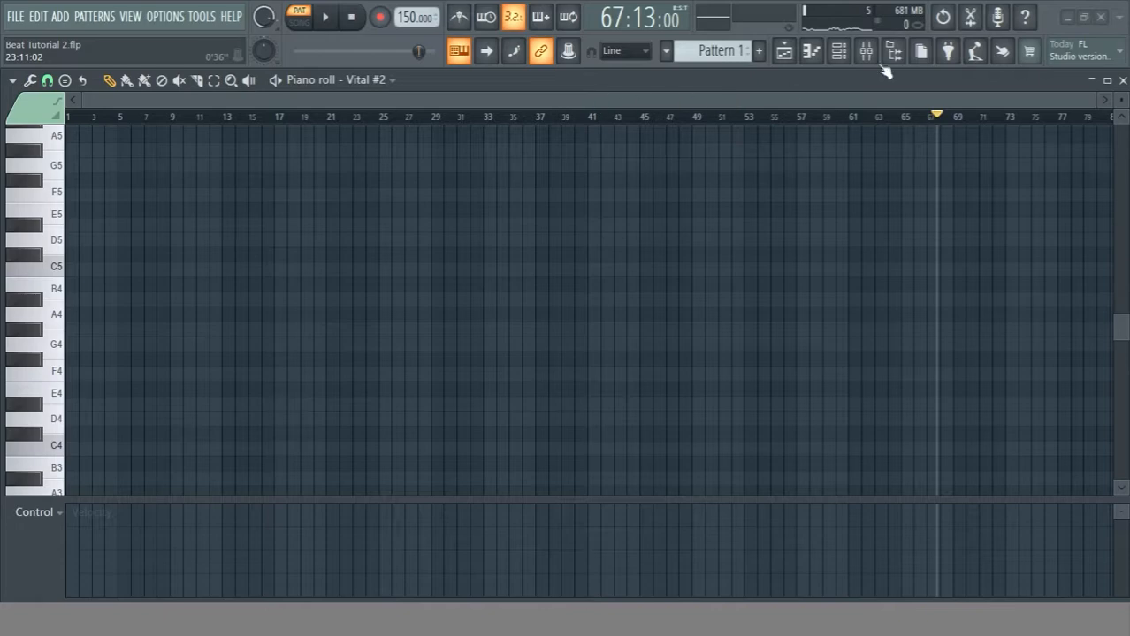
scroll(124, 120, "up", 10)
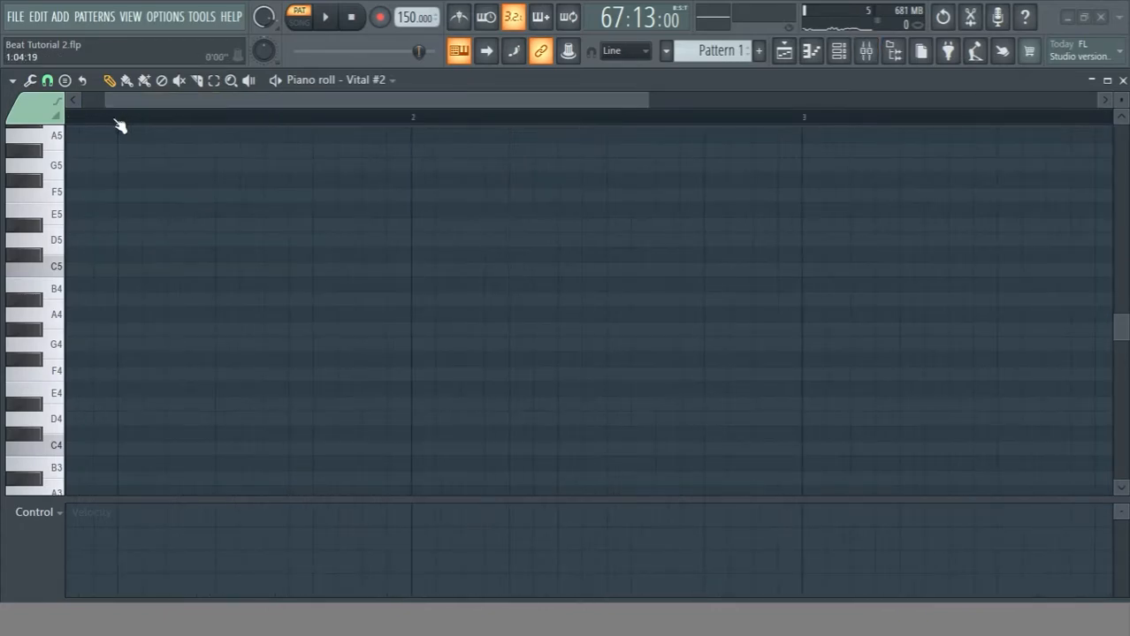
left_click_drag(186, 104, 125, 102)
left_click_drag(624, 100, 1034, 95)
key("ctrl+z")
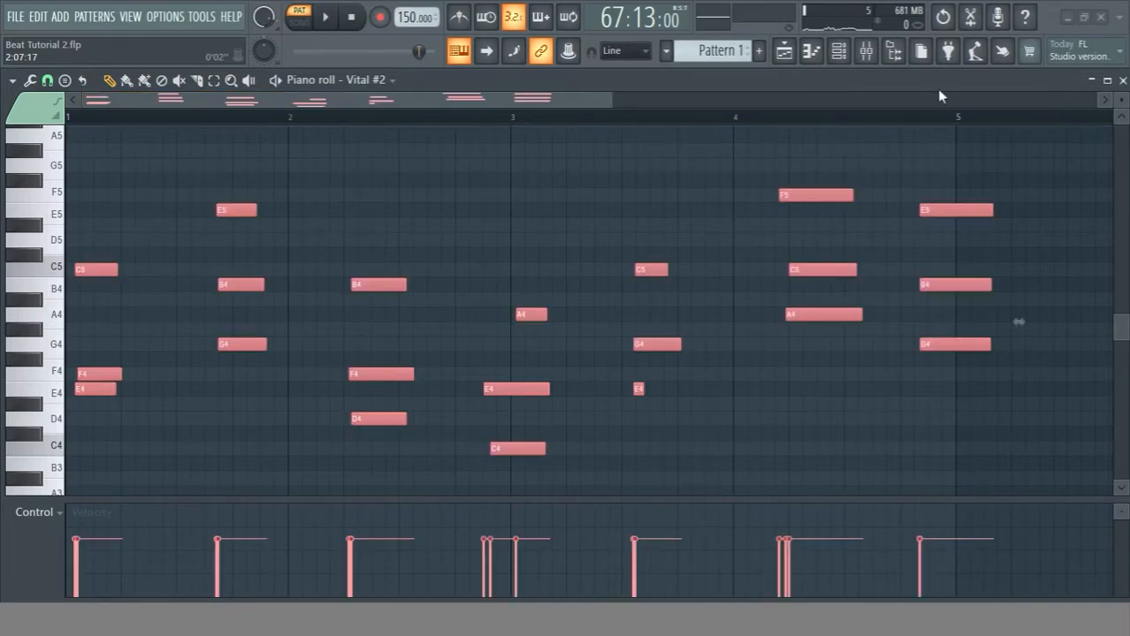
Play back the pasted chords from bar 1 and check their timing.
key("space")
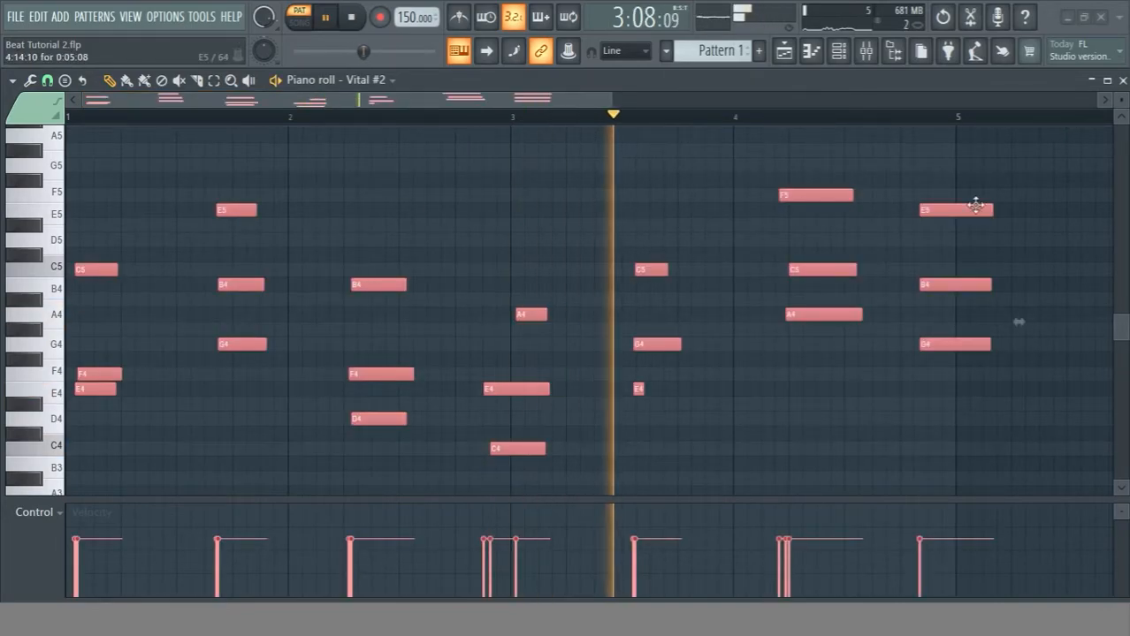
key("space")
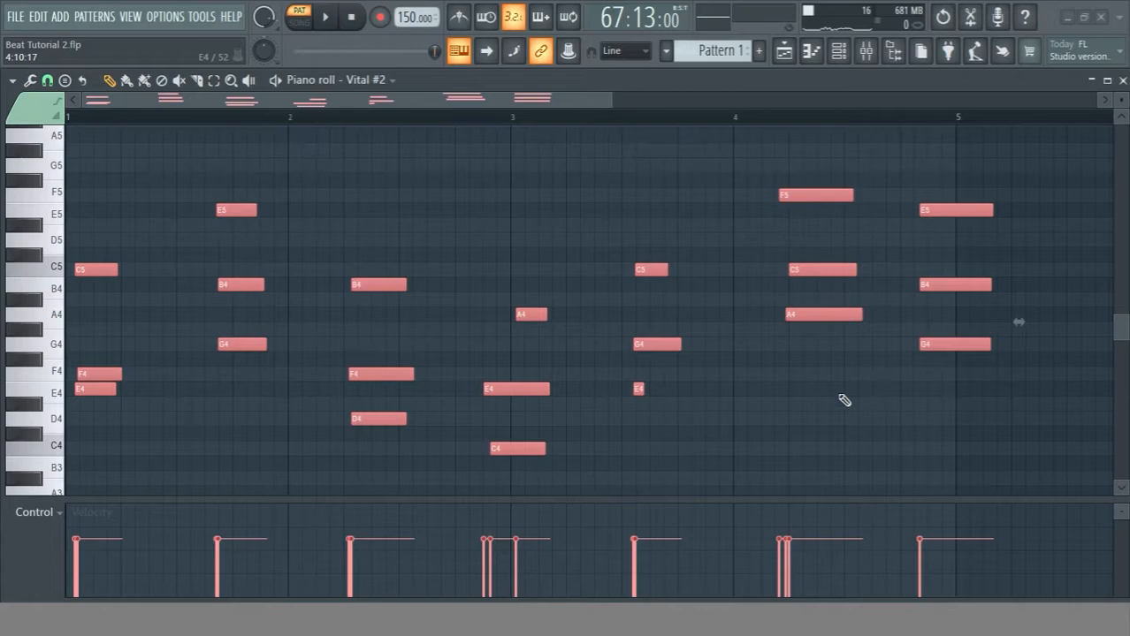
left_click(97, 390)
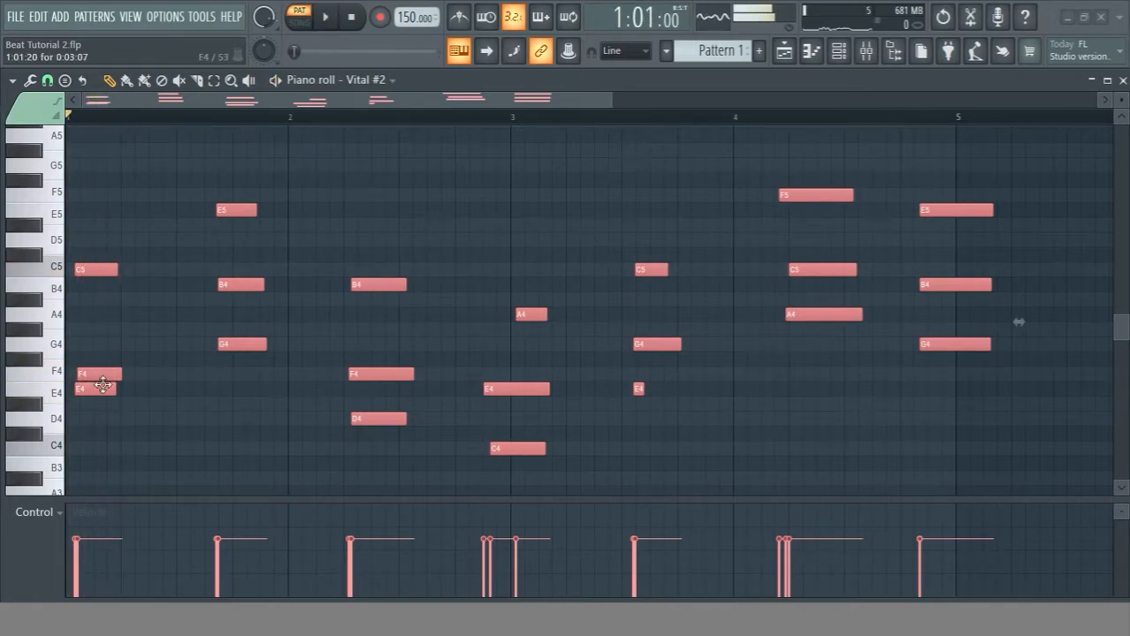
key("space")
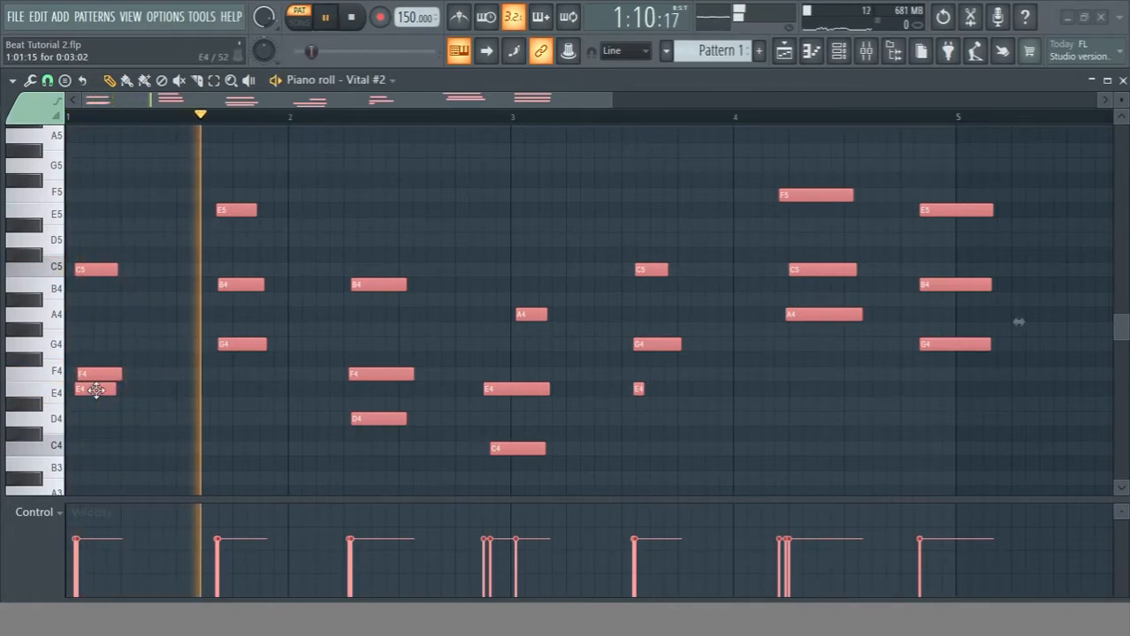
key("space")
key("space")
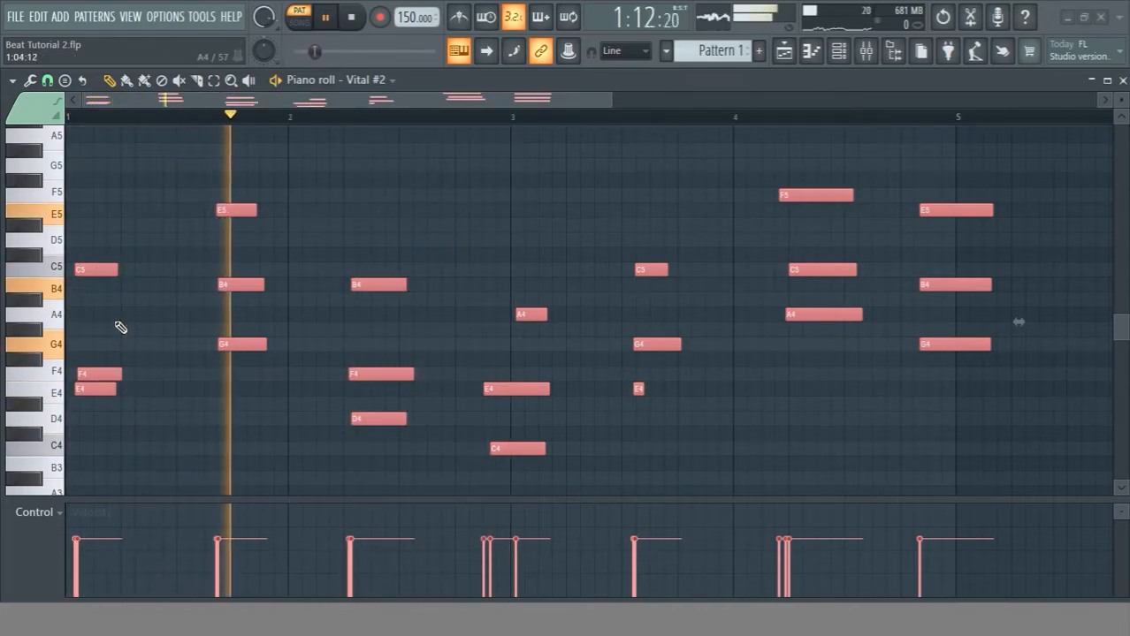
key("space")
Move the last two chords earlier so the A4–C5–F5 chord starts at bar 4.
left_click_drag(990, 463, 44, 183)
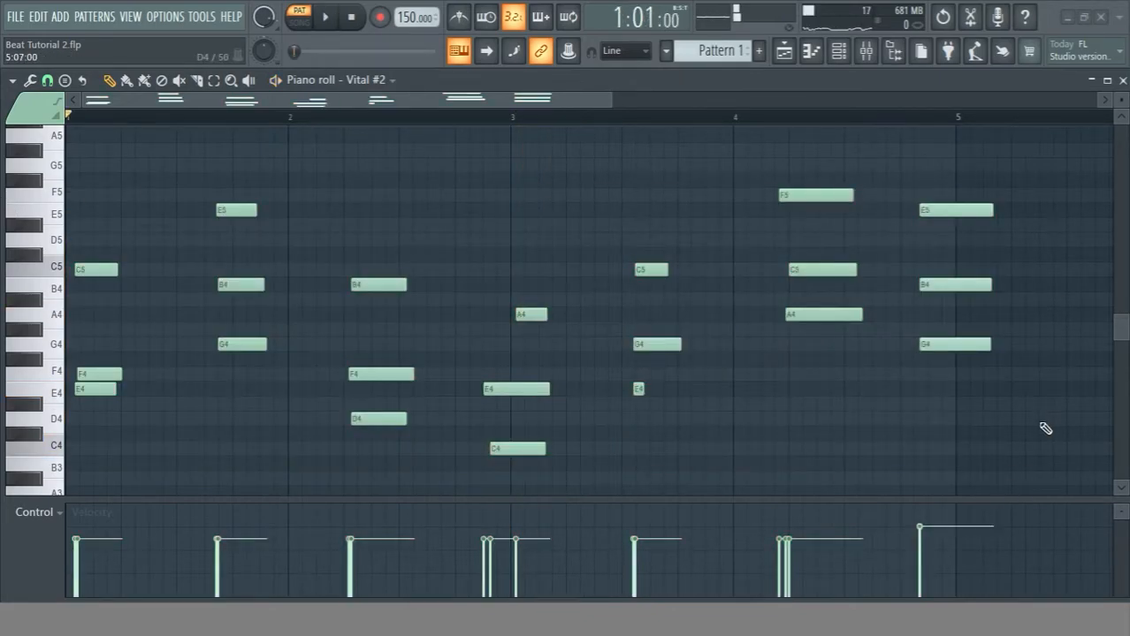
left_click_drag(1036, 422, 915, 180)
scroll(915, 181, "up", 1)
left_click_drag(936, 290, 894, 289)
left_click_drag(839, 386, 765, 275)
Shift the E4–G4–C5 chord in bar 3 slightly later and move the C4–E4–A4 chord to start at bar 3.
left_click_drag(670, 442, 660, 257)
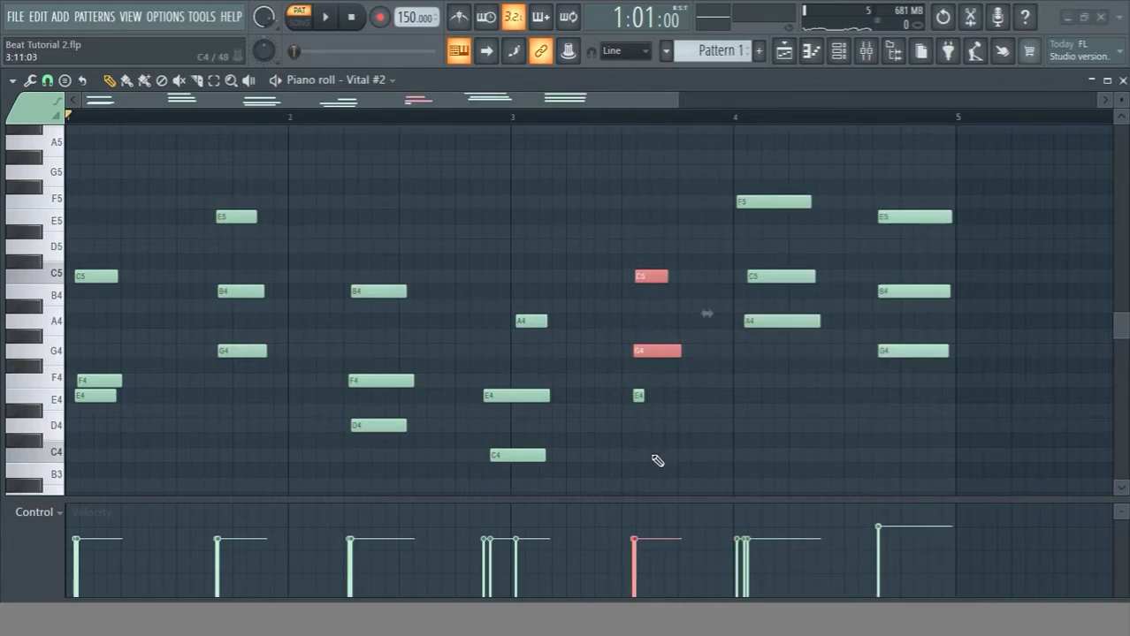
left_click_drag(611, 478, 682, 227)
mouse_move(654, 351)
left_mouse_down()
mouse_move(696, 352)
mouse_move(669, 351)
left_mouse_up()
left_click_drag(526, 493, 536, 308)
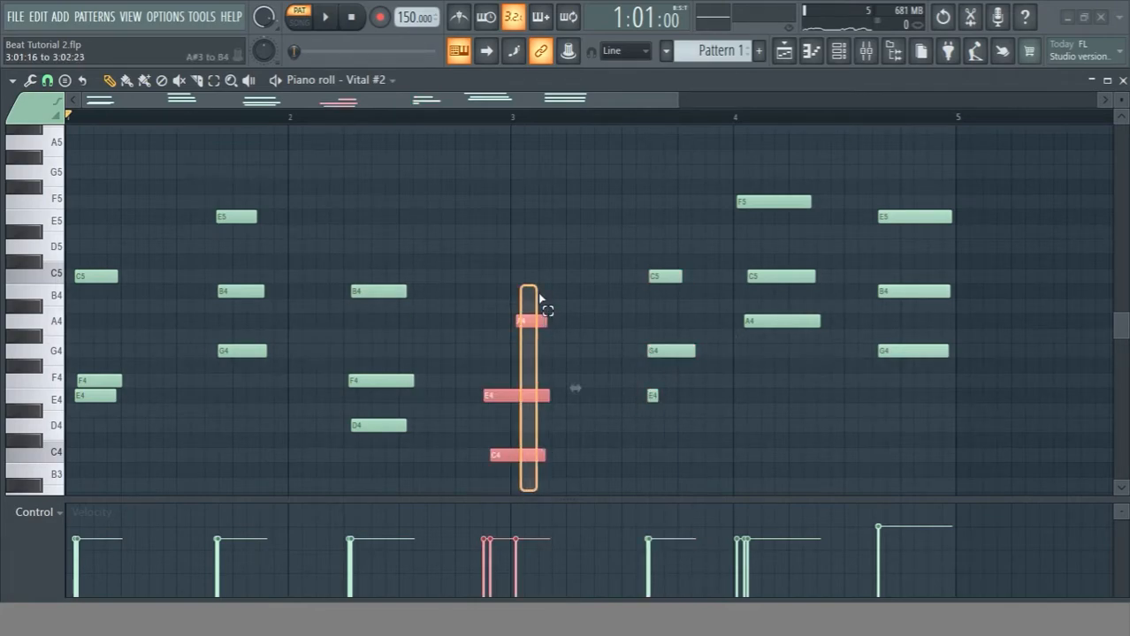
left_click_drag(514, 396, 542, 398)
Move the D4–F4–B4 chord later within bar 2 and the G4–B4–E5 chord to the start of bar 2.
left_click_drag(406, 472, 378, 186)
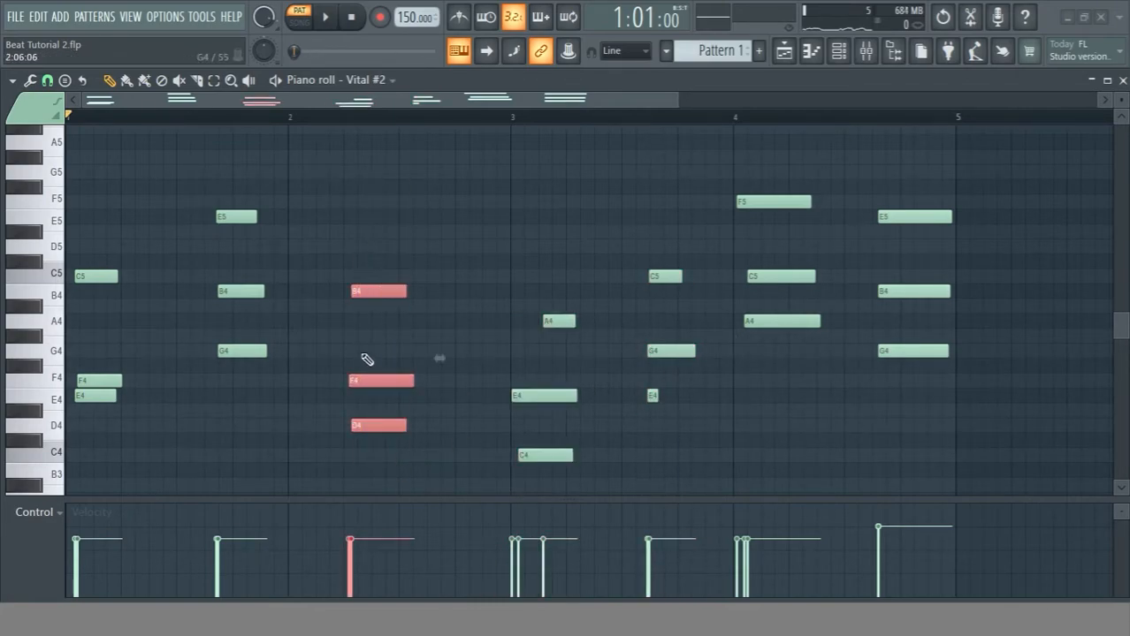
left_click_drag(372, 383, 442, 384)
left_click_drag(253, 431, 230, 151)
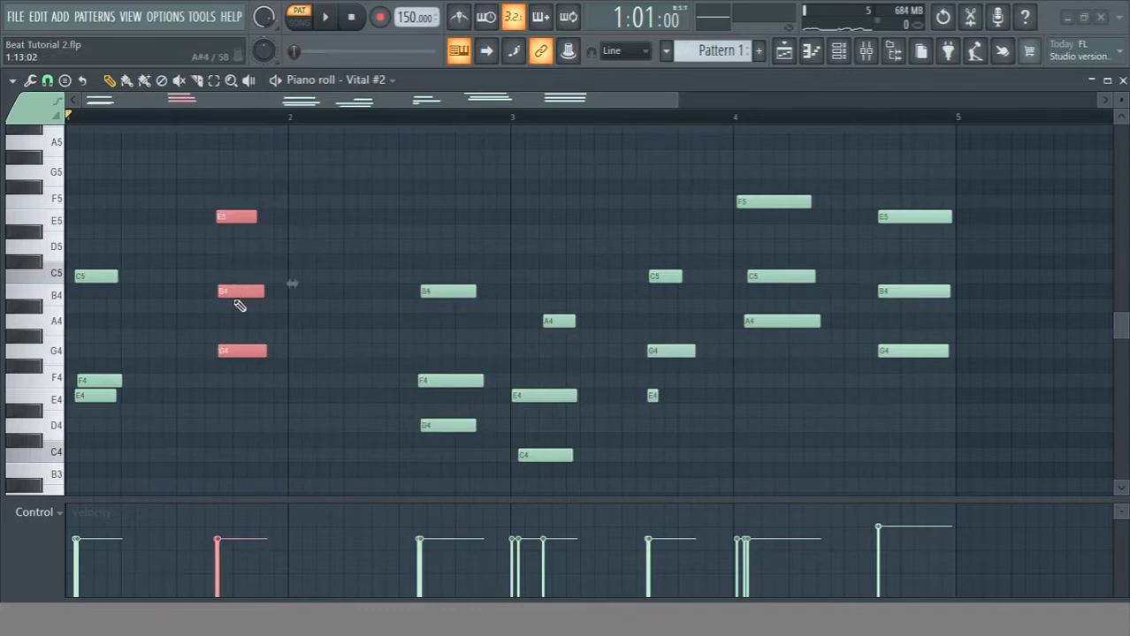
left_click(234, 304)
right_click(240, 307)
left_click_drag(247, 430, 252, 146)
left_click_drag(230, 319, 298, 323)
Move the first chord to the second half of bar 1 and lower its E4 note to C#4.
left_click_drag(110, 488, 94, 297)
left_click_drag(93, 407, 217, 404)
left_click(215, 453, "ctrl")
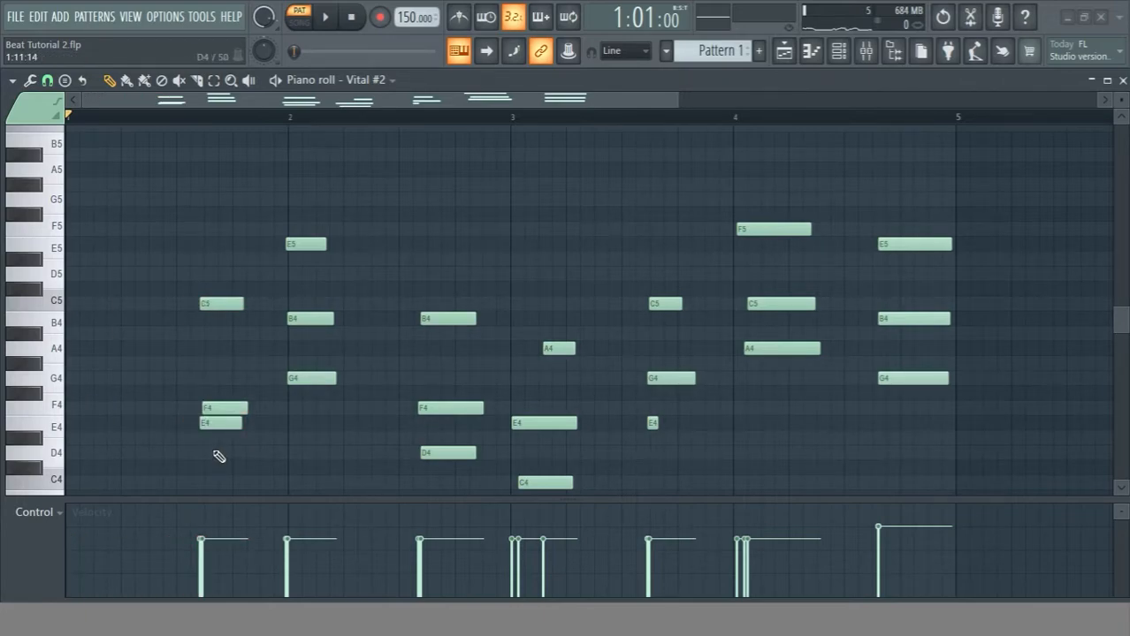
scroll(294, 362, "down", 3)
left_click_drag(215, 286, 215, 332)
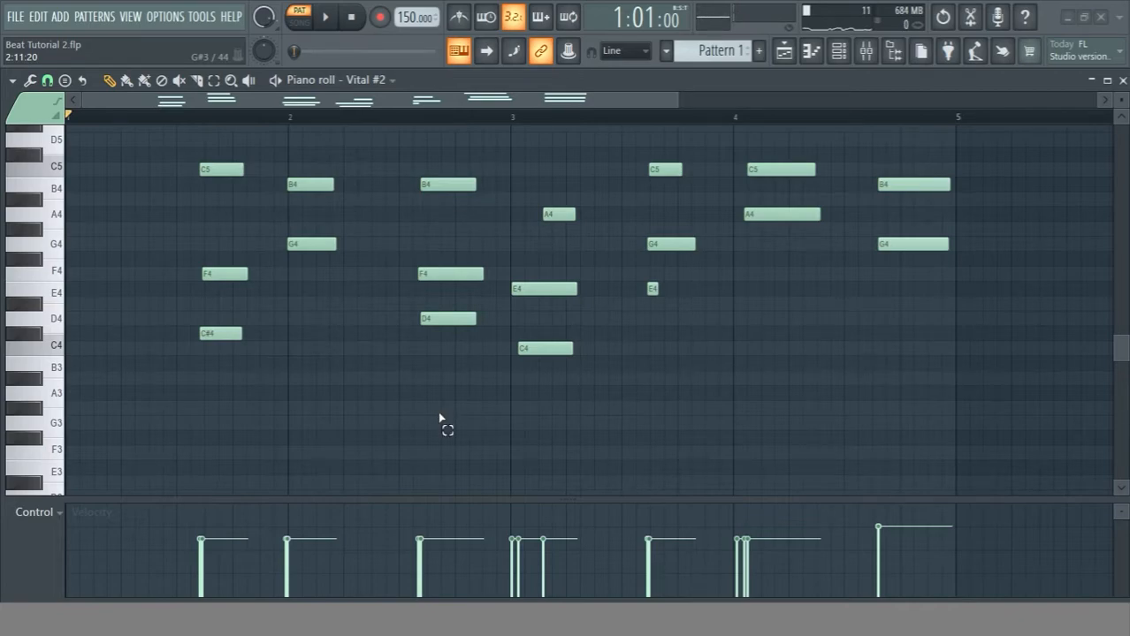
Delete the E4 note of the C4–E4–A4 chord and redraw it at the start of bar 3.
left_click_drag(440, 413, 466, 157)
left_click(478, 376, "ctrl")
left_click_drag(544, 446, 564, 159)
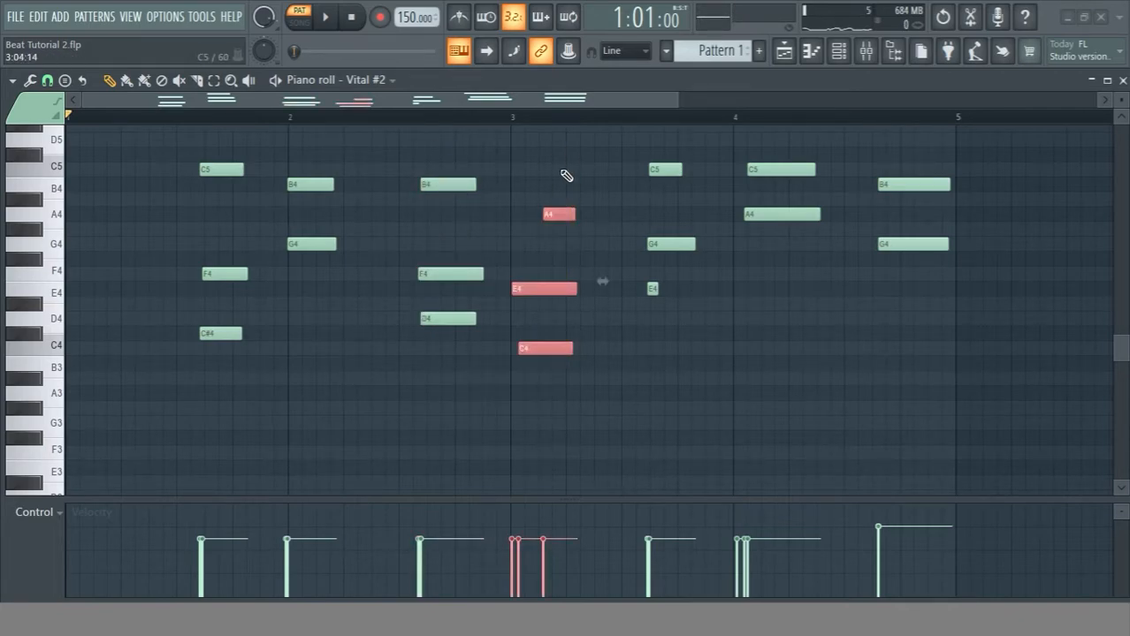
double_click(548, 292)
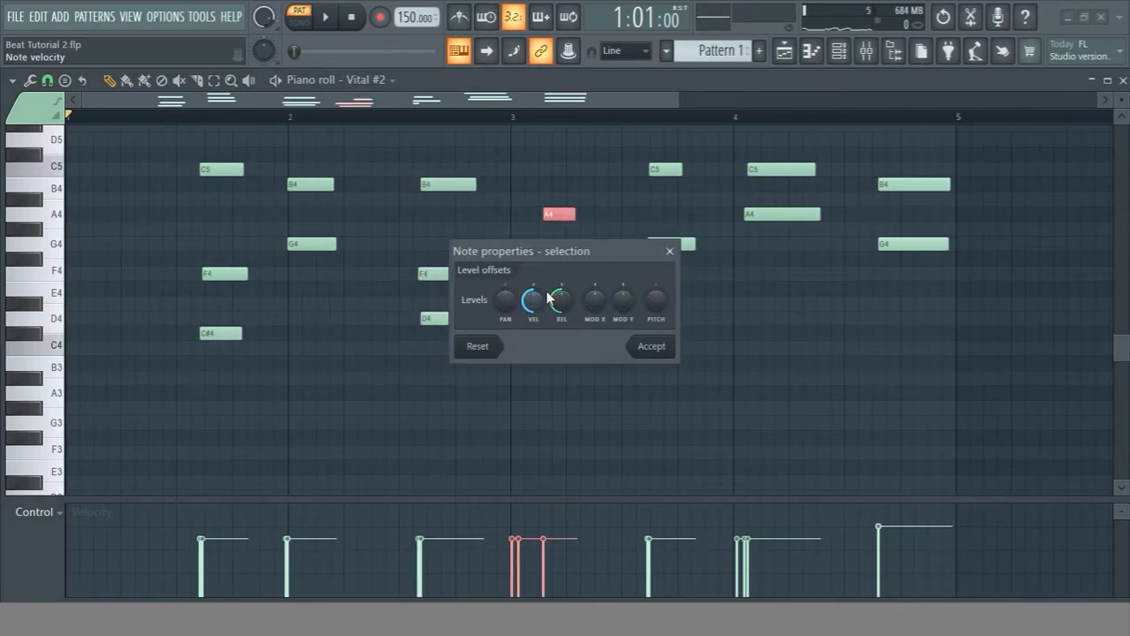
key("Escape")
left_click(569, 280)
right_click(564, 278)
right_click(555, 289)
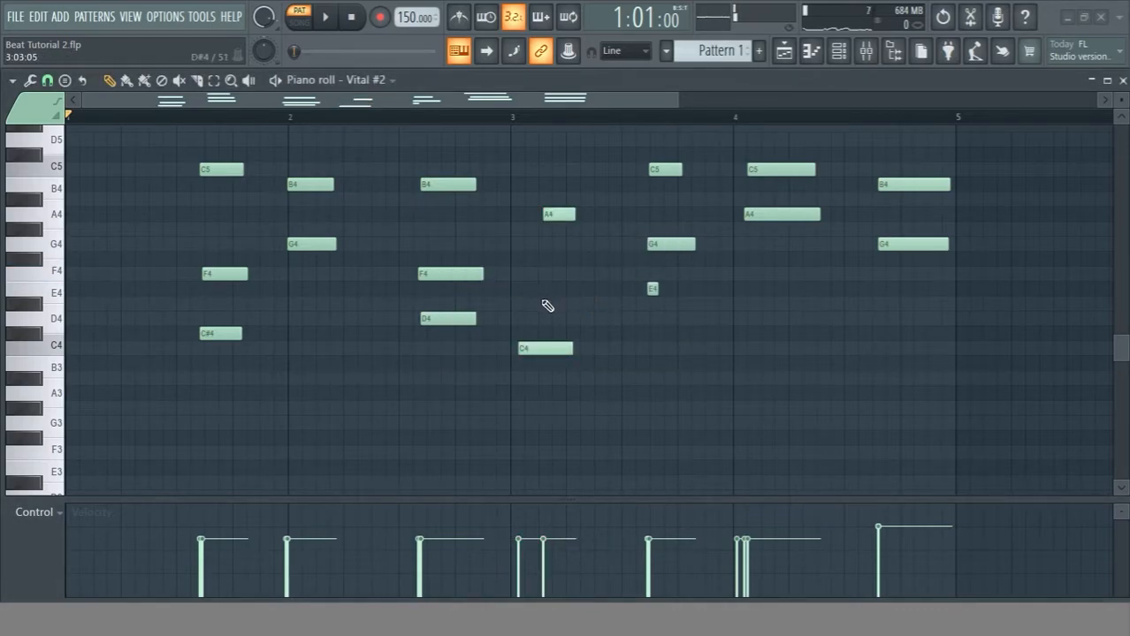
left_click(523, 296)
left_click_drag(548, 300, 535, 291)
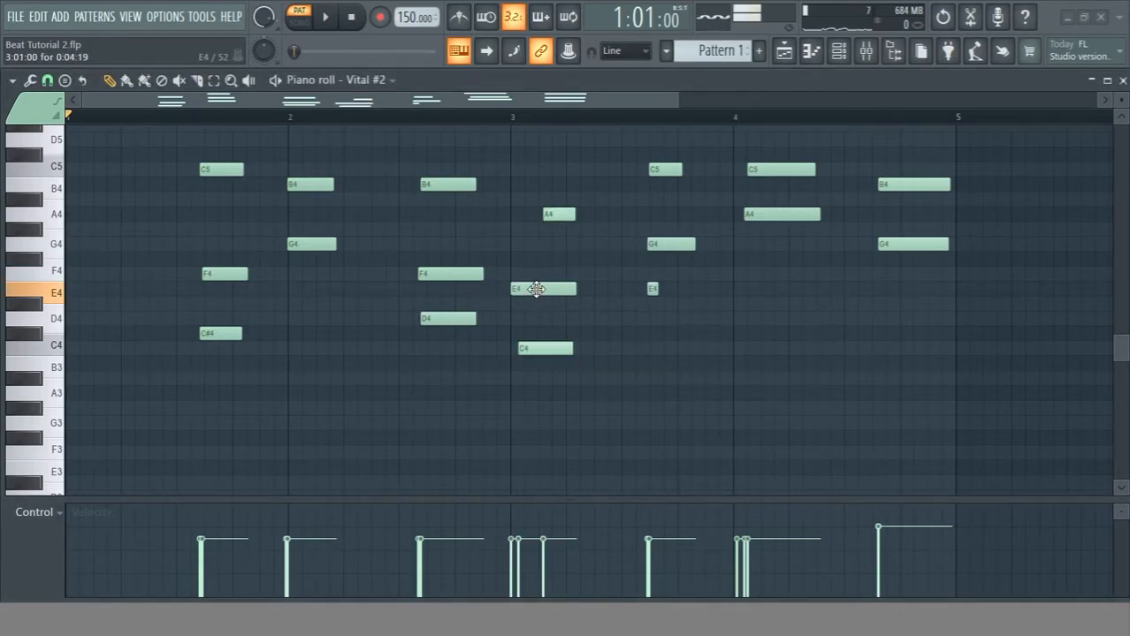
Copy the bar 3 chord to the start of bar 1, one semitone higher, and play the pattern.
left_click_drag(541, 386, 560, 212)
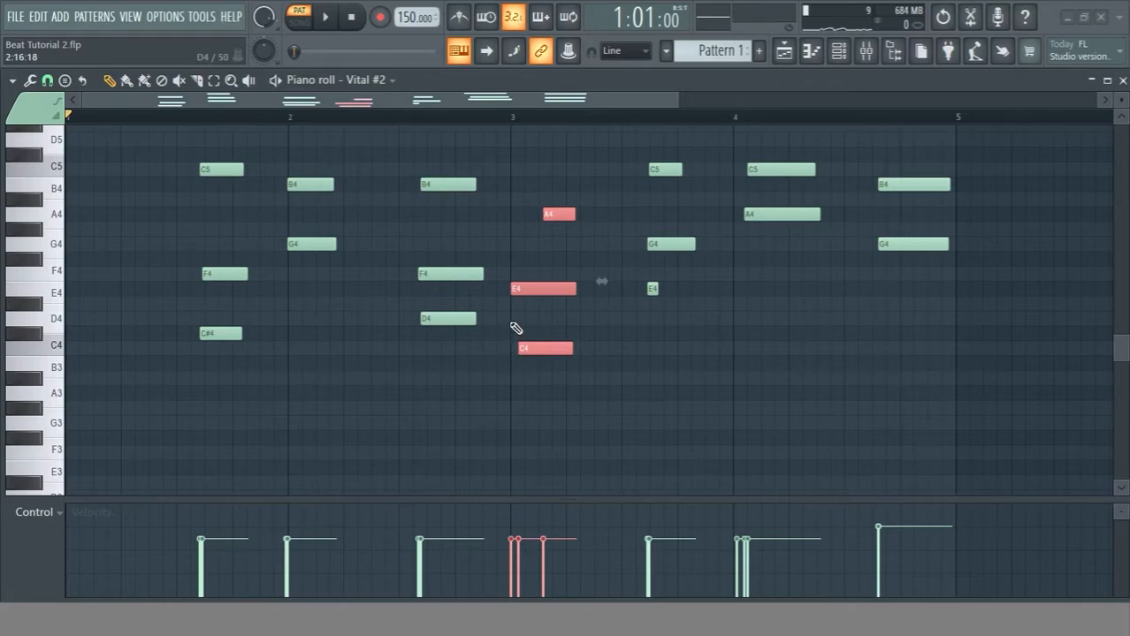
left_click_drag(533, 290, 91, 274)
key("space")
scroll(115, 316, "up", 3)
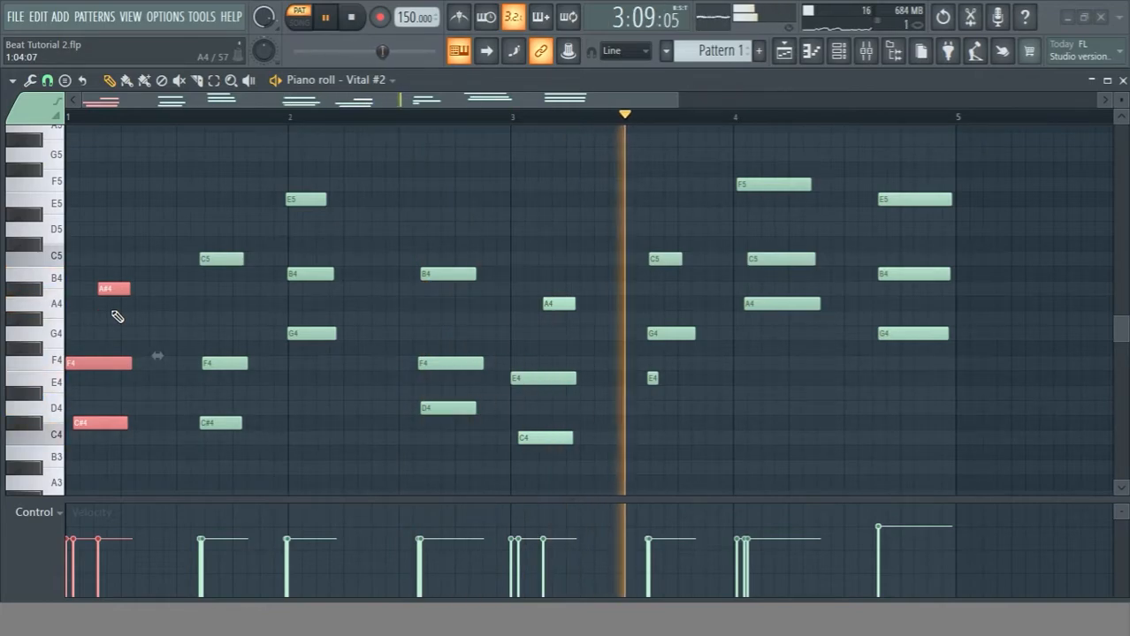
Audition the pattern and lower the chord at the start of bar 1 by one semitone to C4–E4–A4.
key("space")
key("space")
key("space")
mouse_move(101, 363)
left_mouse_down()
mouse_move(114, 370)
mouse_move(101, 380)
left_mouse_up()
Move the first chord's A4 and the second-half chords earlier, and audition the four-bar pattern at 135 BPM.
key("space")
key("space")
key("ctrl+d")
left_click_drag(120, 305, 94, 305)
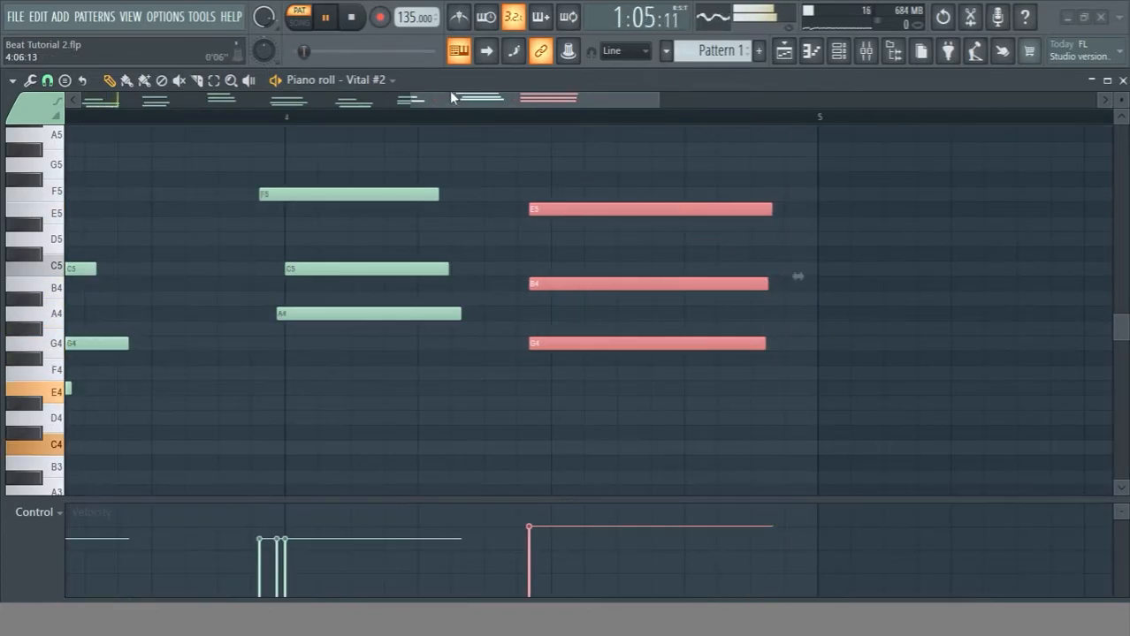
left_click_drag(449, 102, 79, 88)
left_click_drag(331, 105, 806, 127)
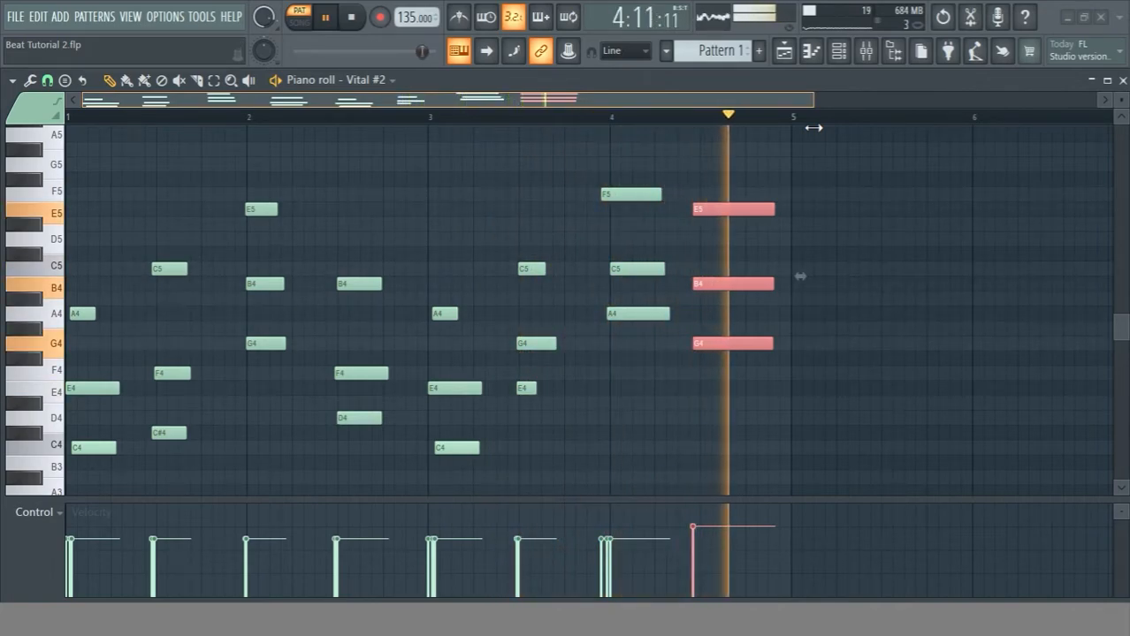
key("space")
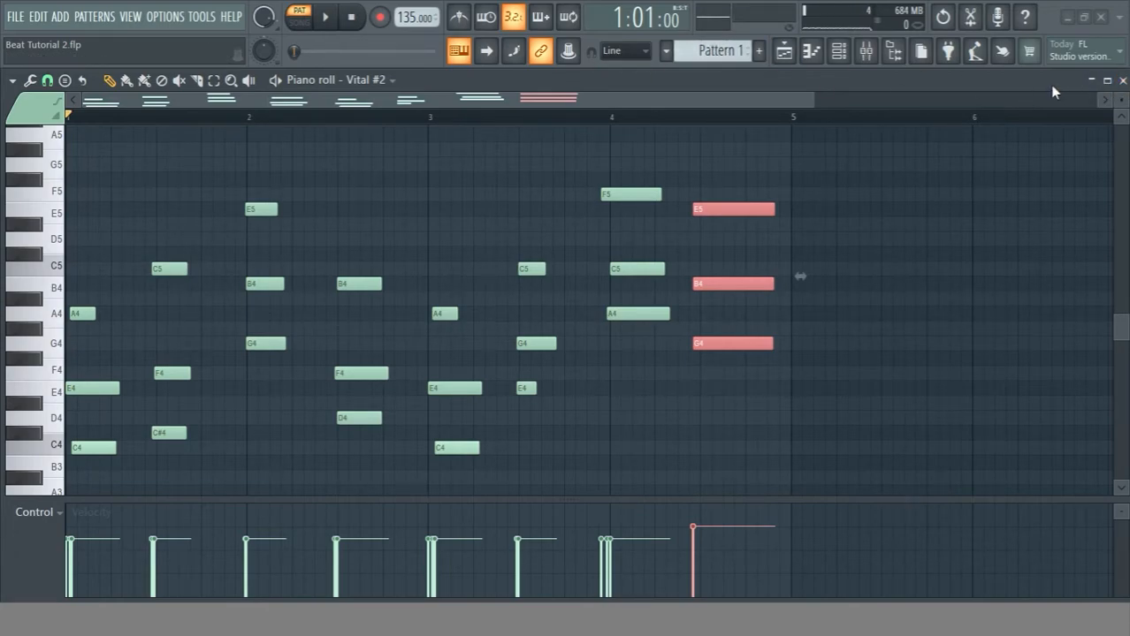
Close the piano roll and place Pattern 1 at bar 1 on Track 1 of the playlist.
left_click(1123, 80)
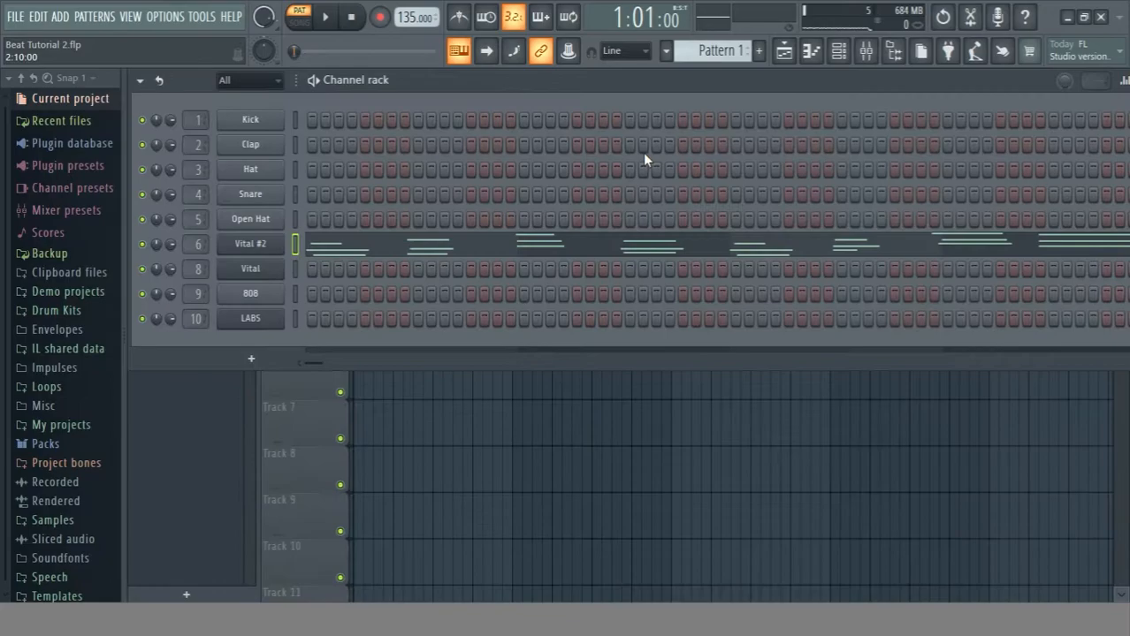
left_click_drag(437, 80, 464, 313)
left_click_drag(188, 144, 358, 157)
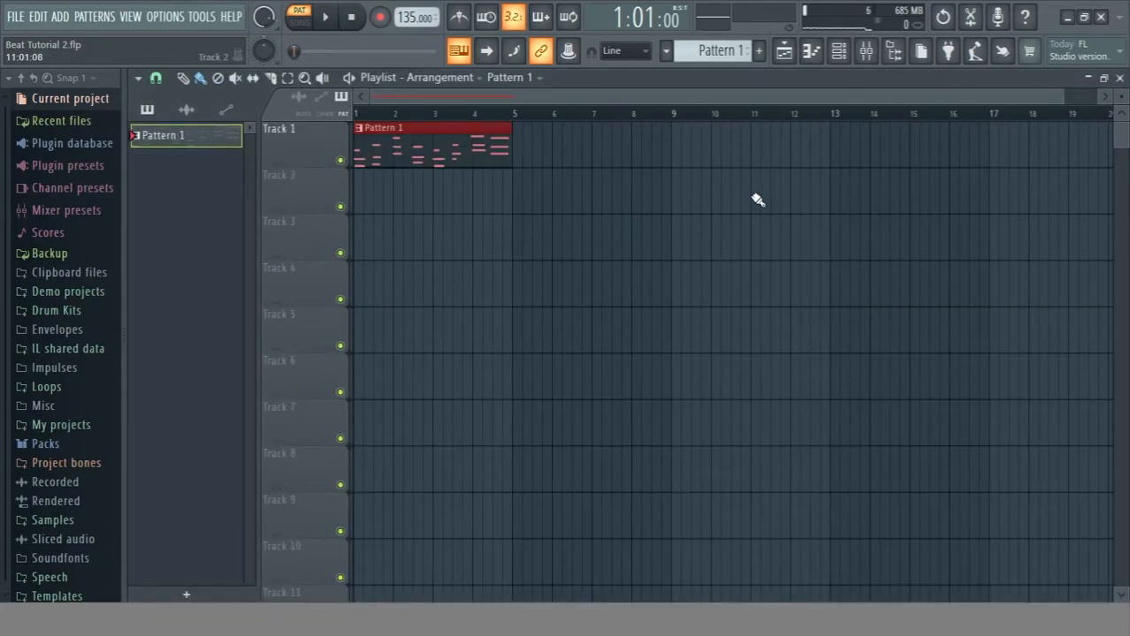
key("F6")
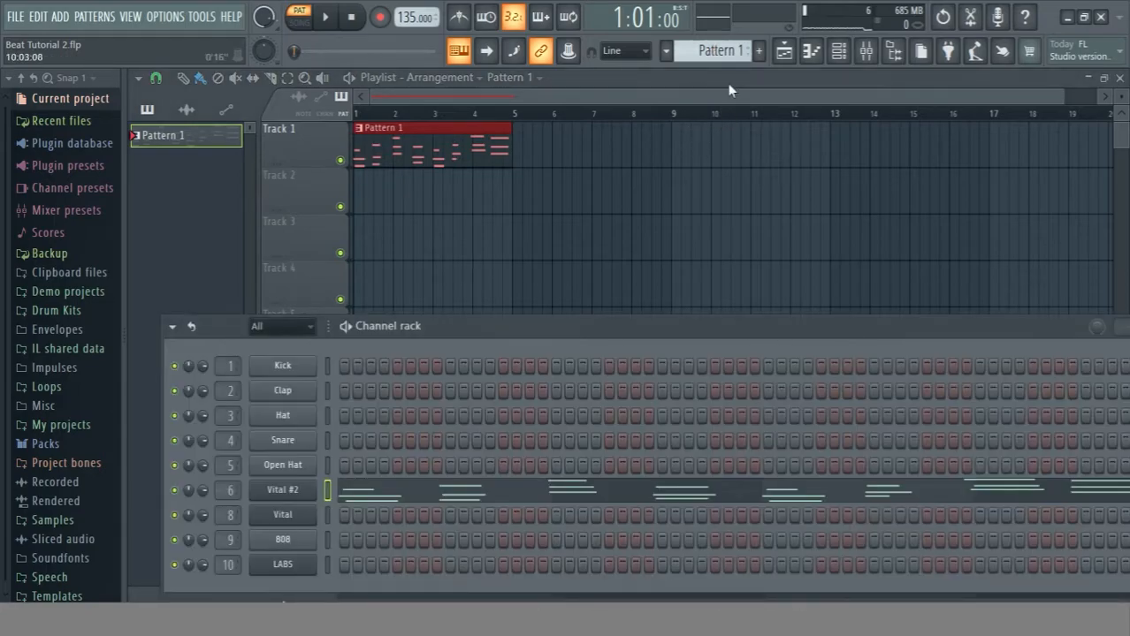
scroll(728, 53, "up", 1)
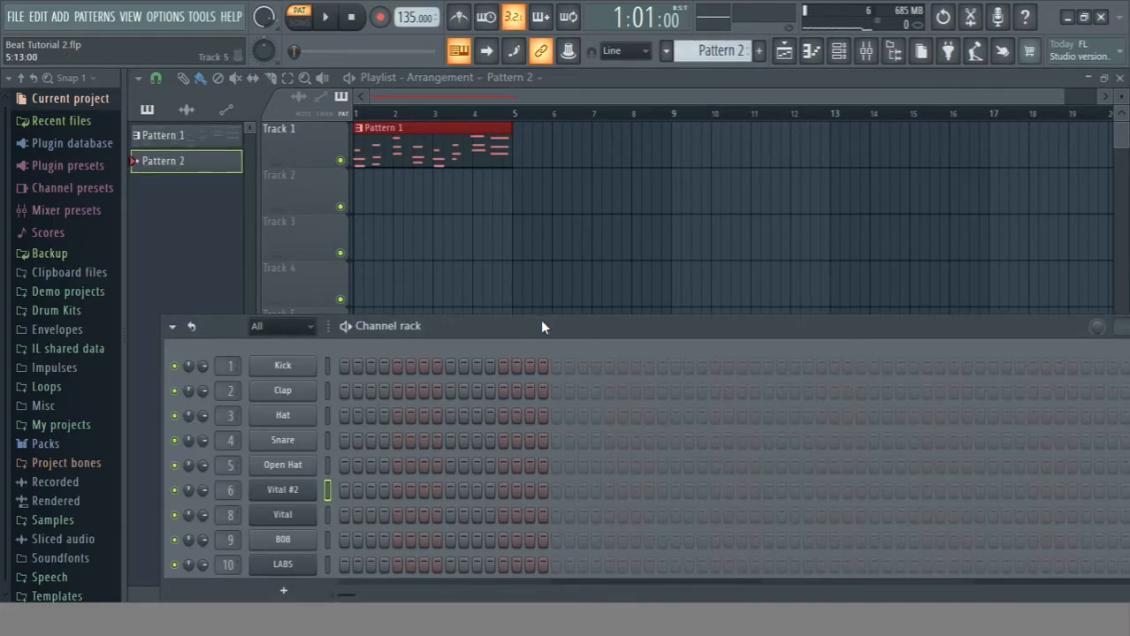
left_click_drag(542, 327, 543, 180)
right_click(329, 347)
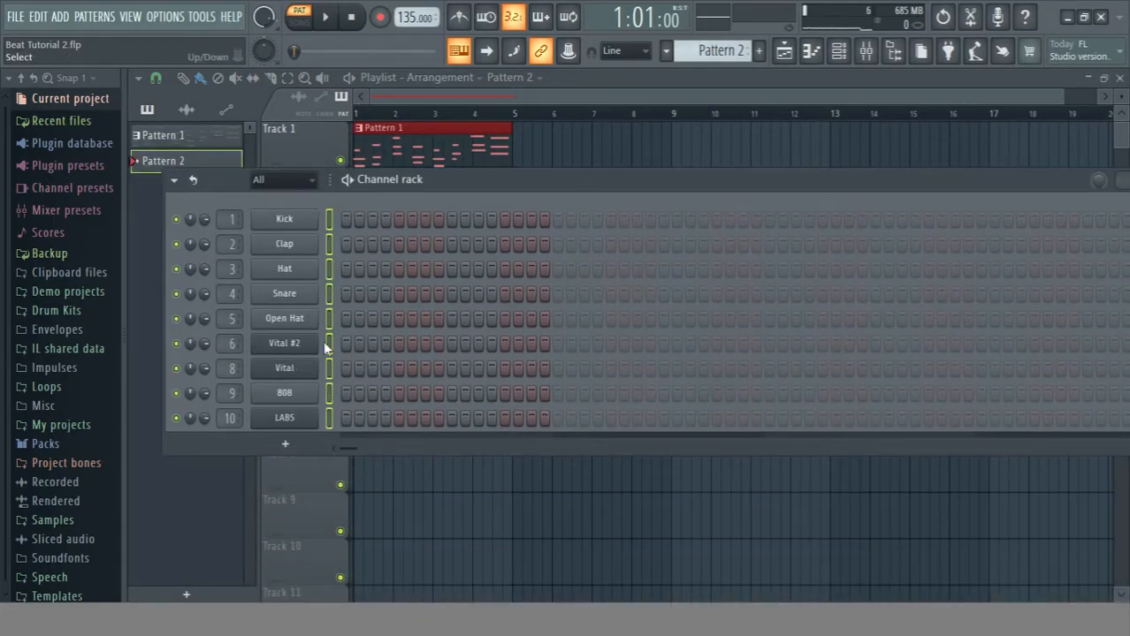
left_click(328, 345)
key("F7")
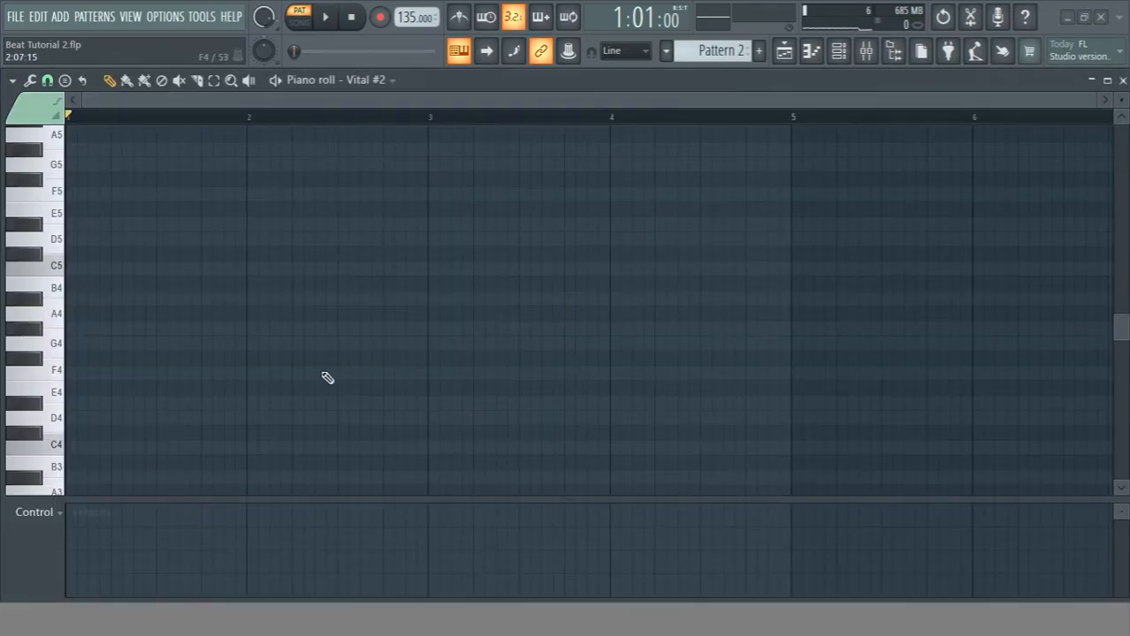
Return to Pattern 1's Vital #2 piano roll and select and copy all of its chord notes.
left_click_drag(1052, 85, 1071, 313)
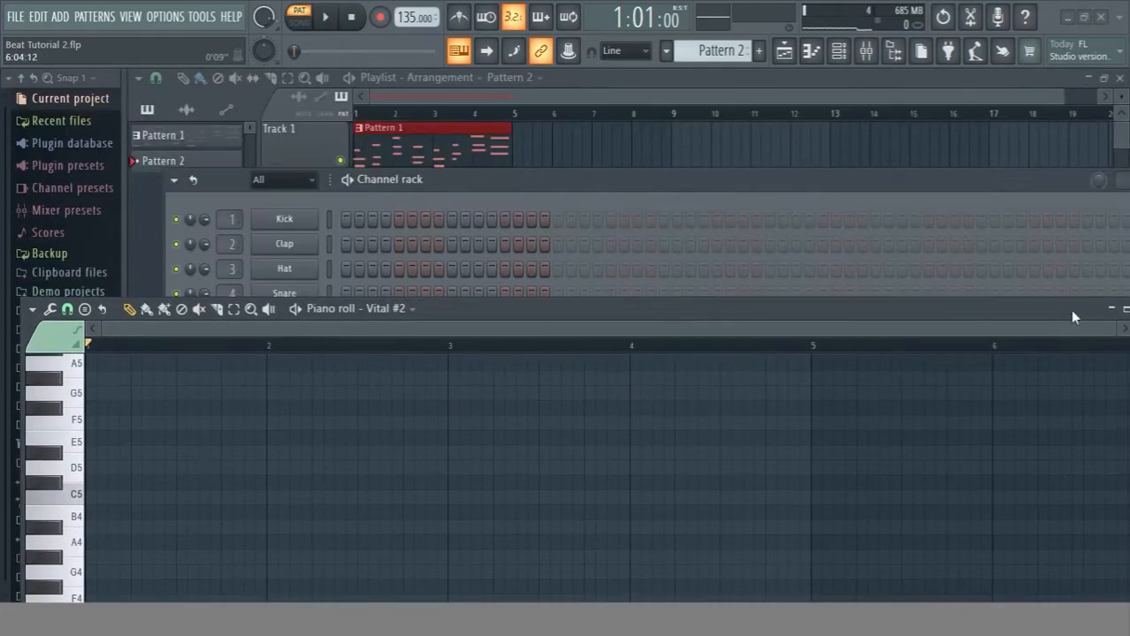
left_click(461, 143)
scroll(522, 401, "down", 3)
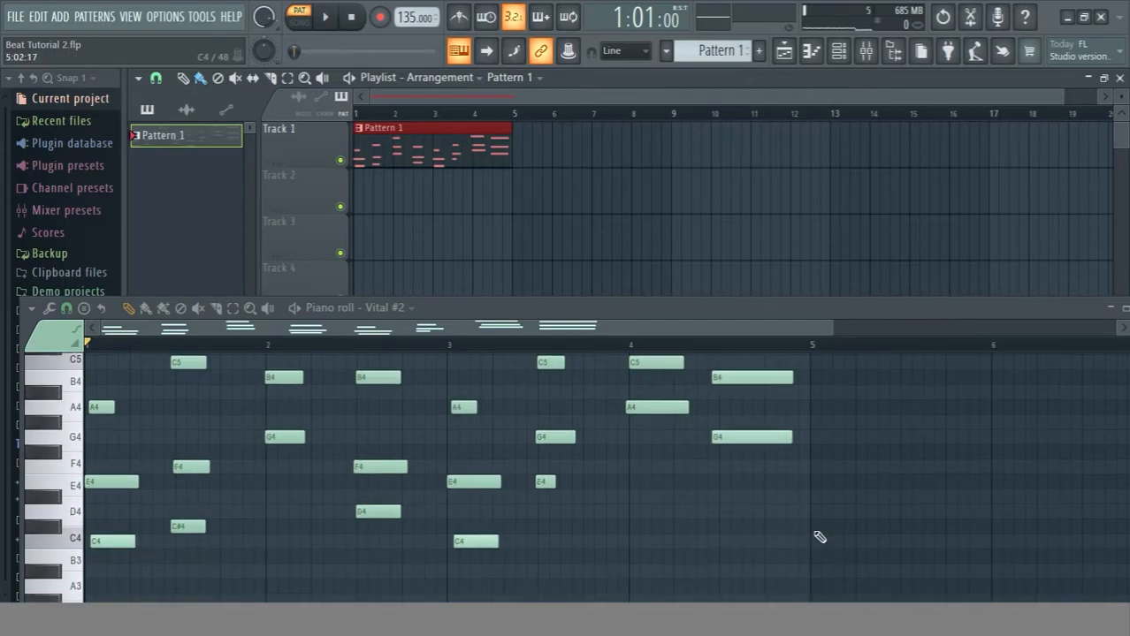
left_click_drag(554, 318, 586, 89)
scroll(542, 241, "up", 2)
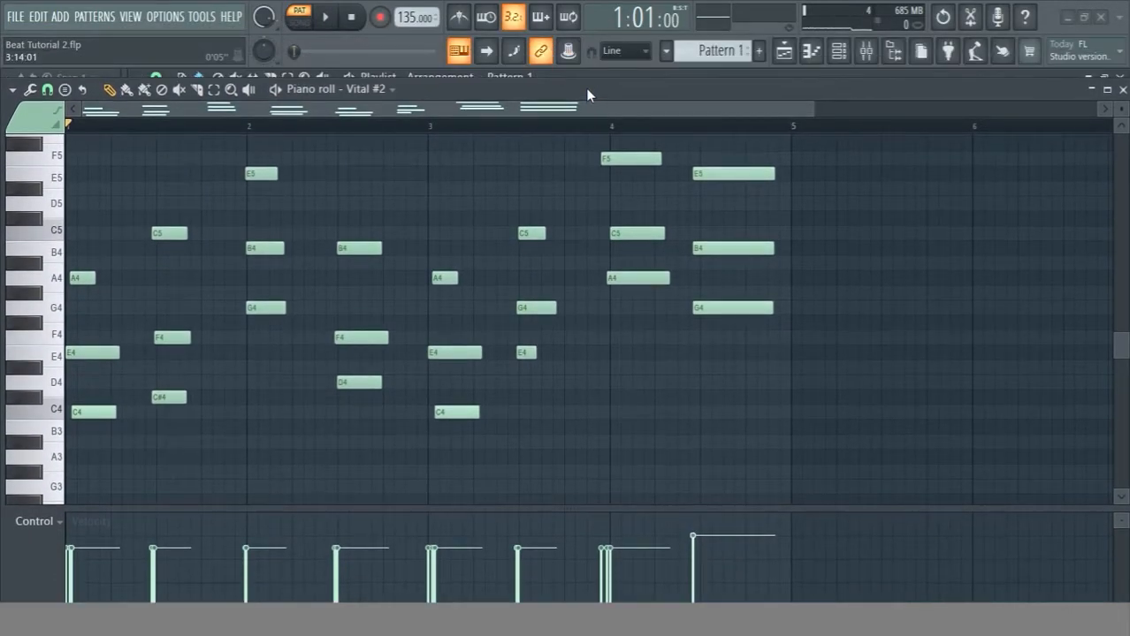
key("ctrl+a")
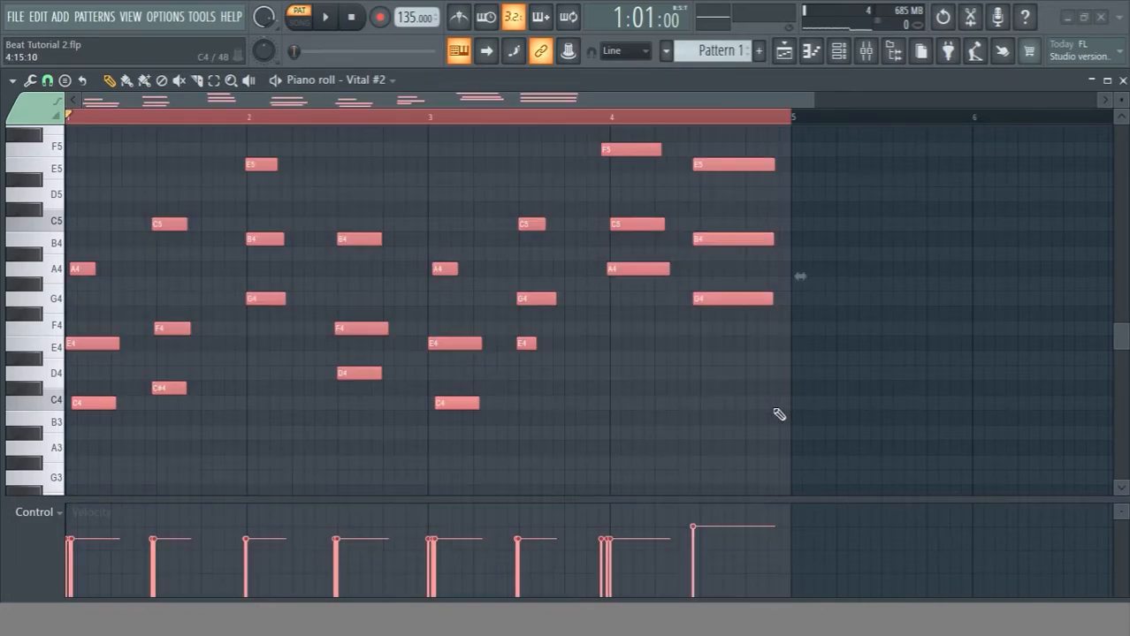
Create Pattern 2 and paste the copied chords into its Vital #2 piano roll.
left_click(1122, 79)
key("F6")
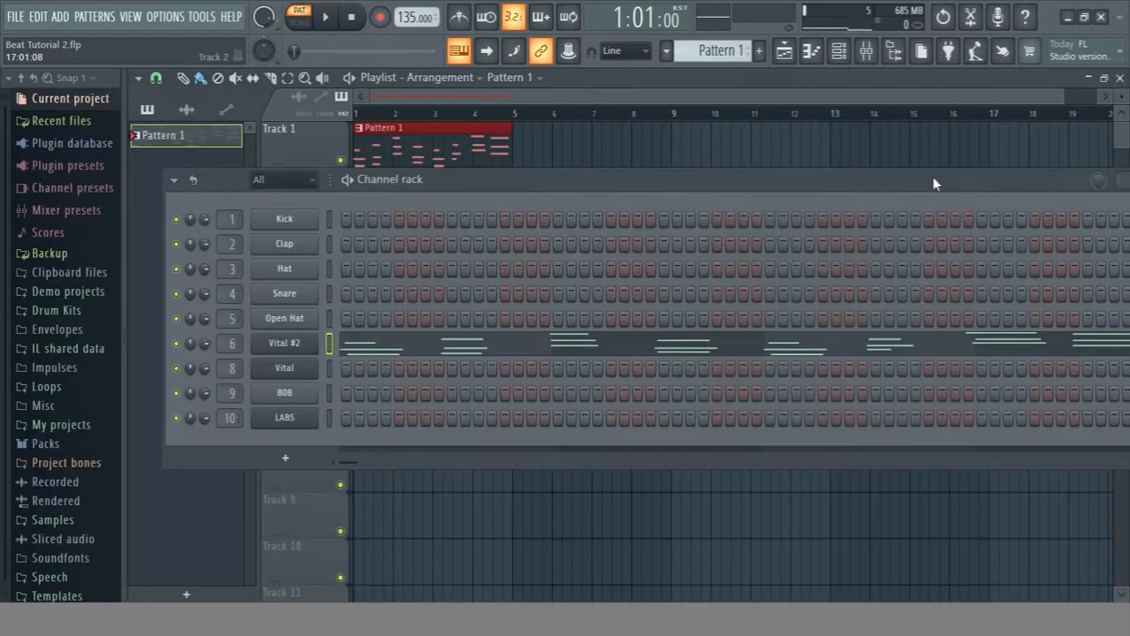
key("F4")
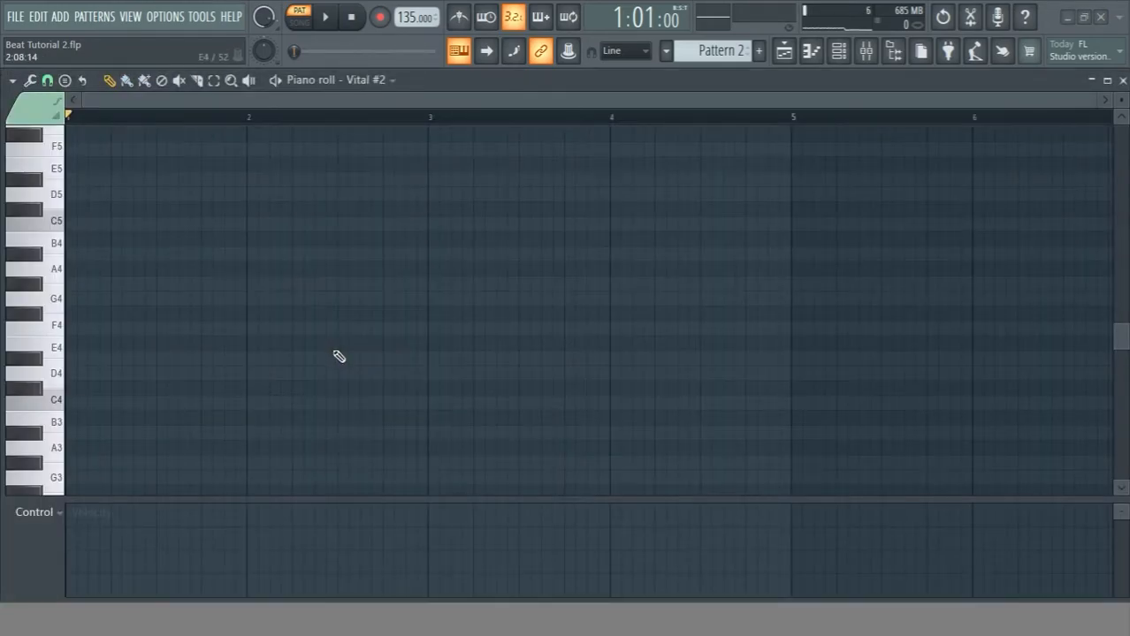
key("ctrl+v")
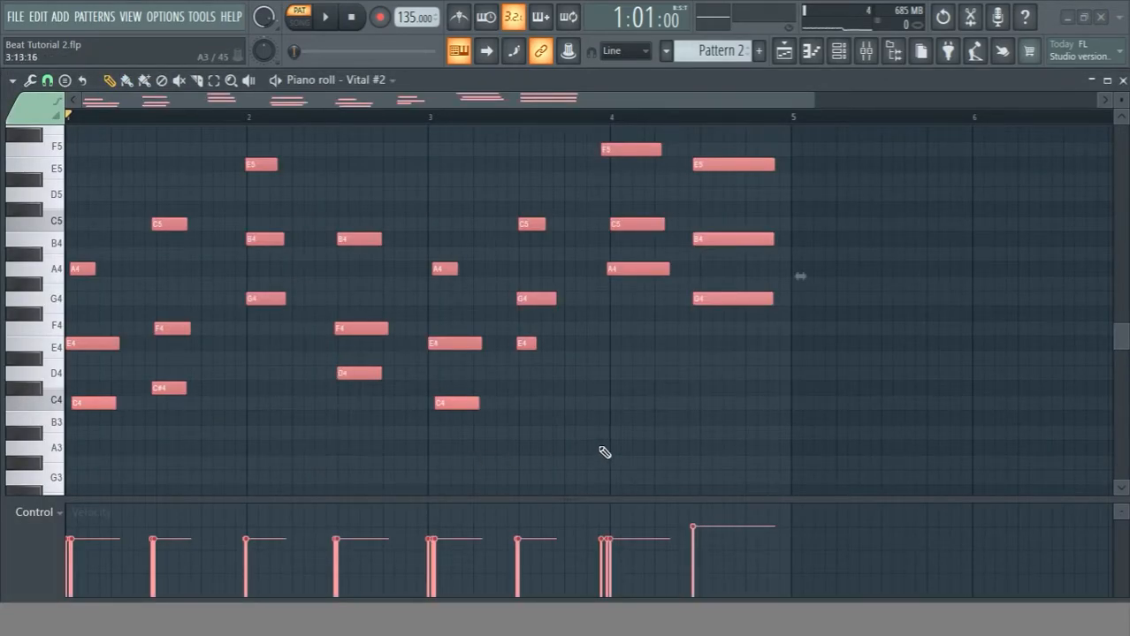
Delete all chords in bars 3 and 4 of Pattern 2.
left_click_drag(493, 454, 822, 157)
left_click_drag(791, 423, 446, 130)
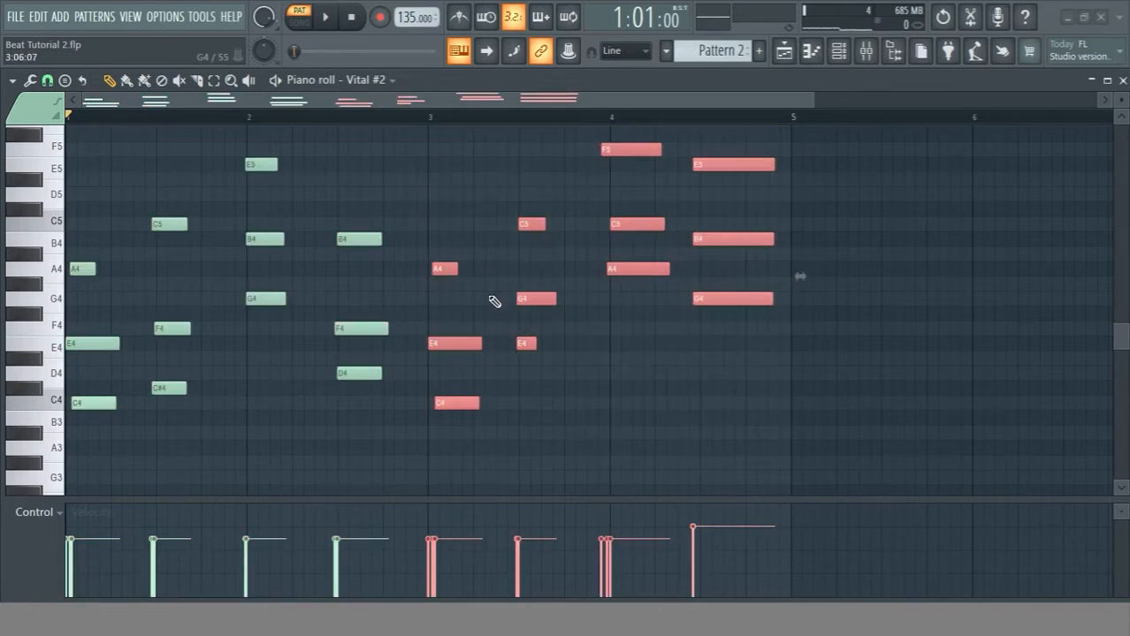
key("Delete")
Duplicate the chords of bars 1 and 2, shift the copy to around the start of bar 3, and audition it.
left_click_drag(432, 468, 68, 155)
key("ctrl+b")
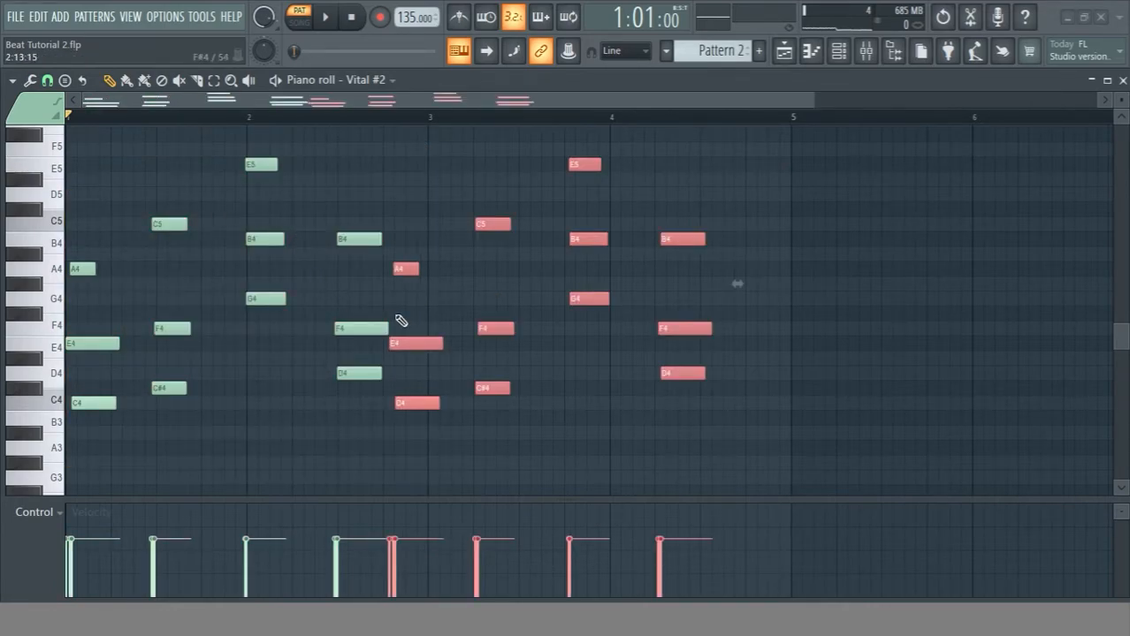
left_click_drag(419, 352, 452, 346)
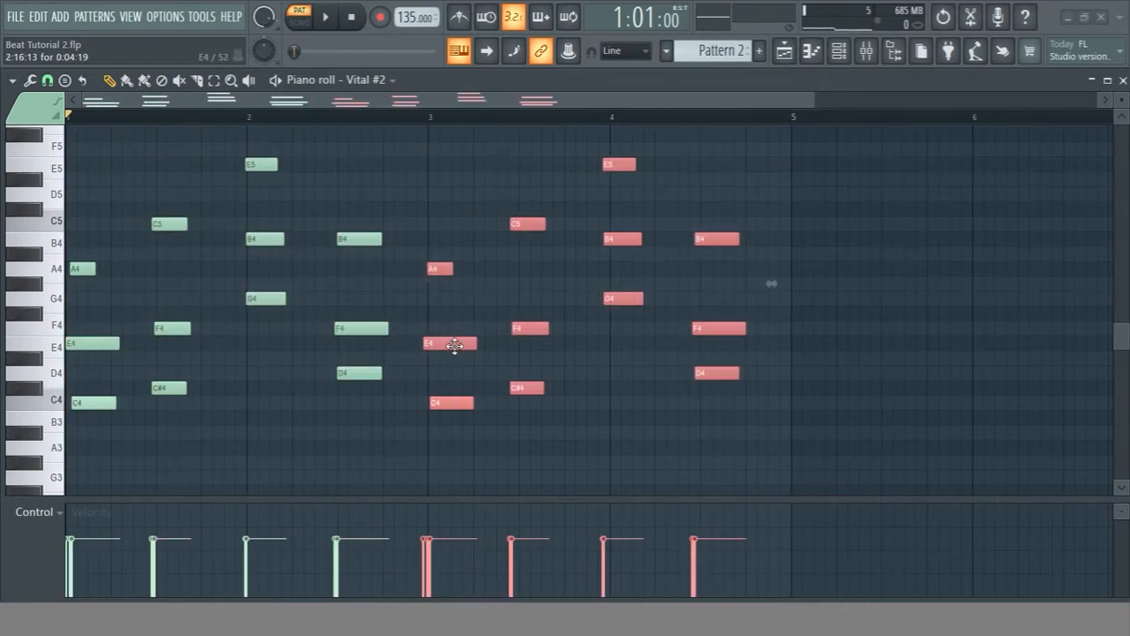
left_click_drag(624, 334, 610, 104)
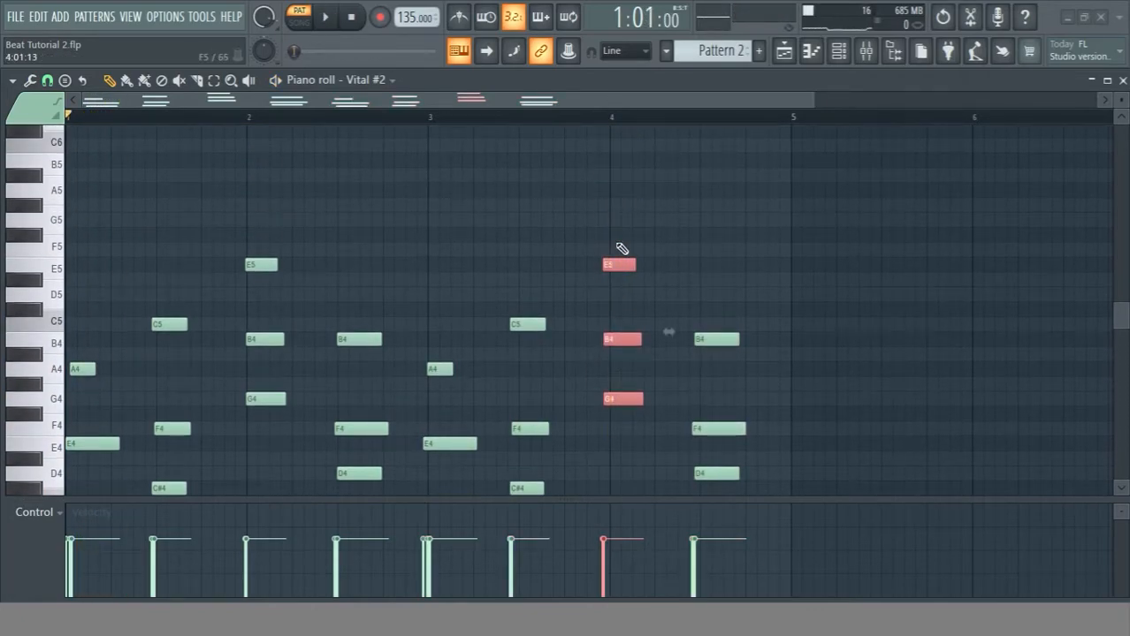
scroll(621, 248, "down", 4)
key("space")
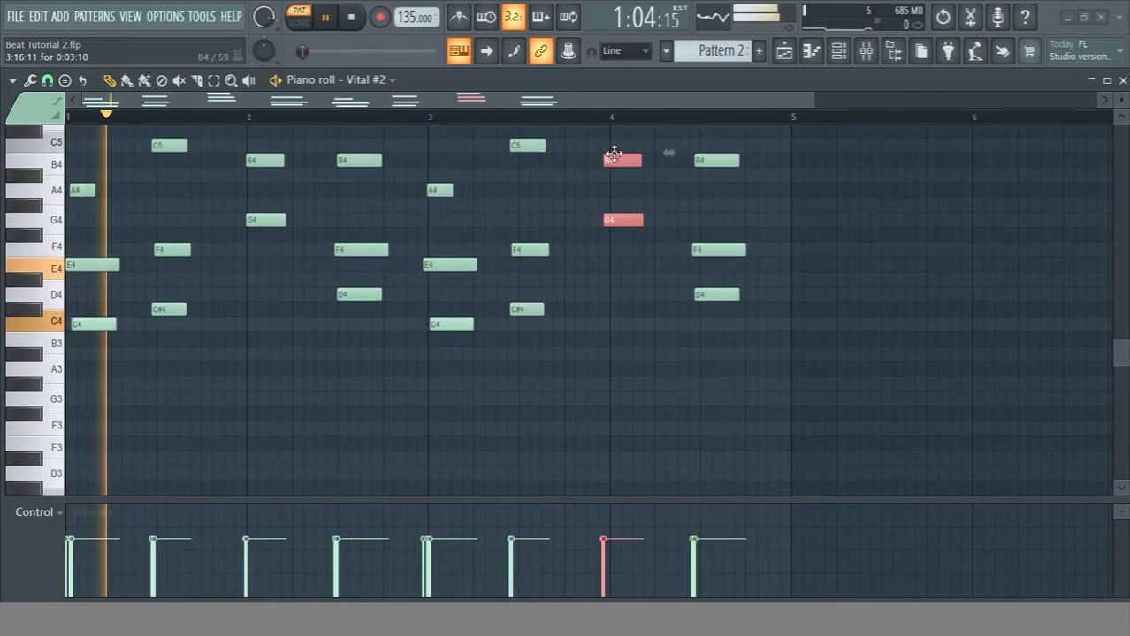
key("space")
Delete the chord in the second half of each bar, leaving one chord per bar, and play the result.
left_click_drag(189, 345, 175, 122)
right_click(199, 287, "ctrl")
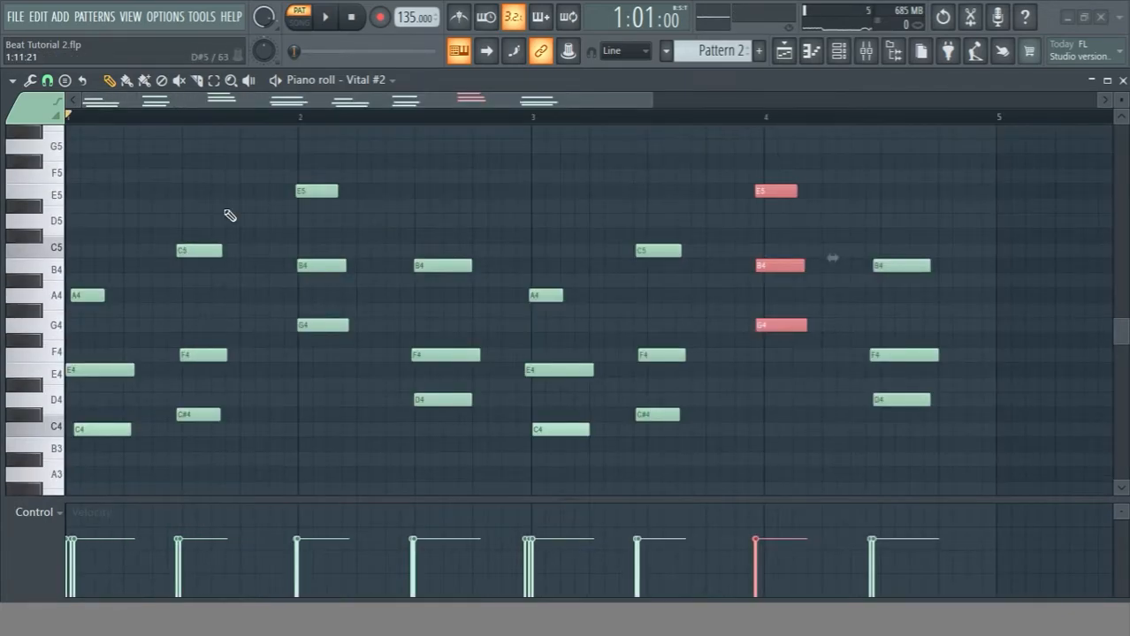
left_click_drag(222, 202, 205, 467)
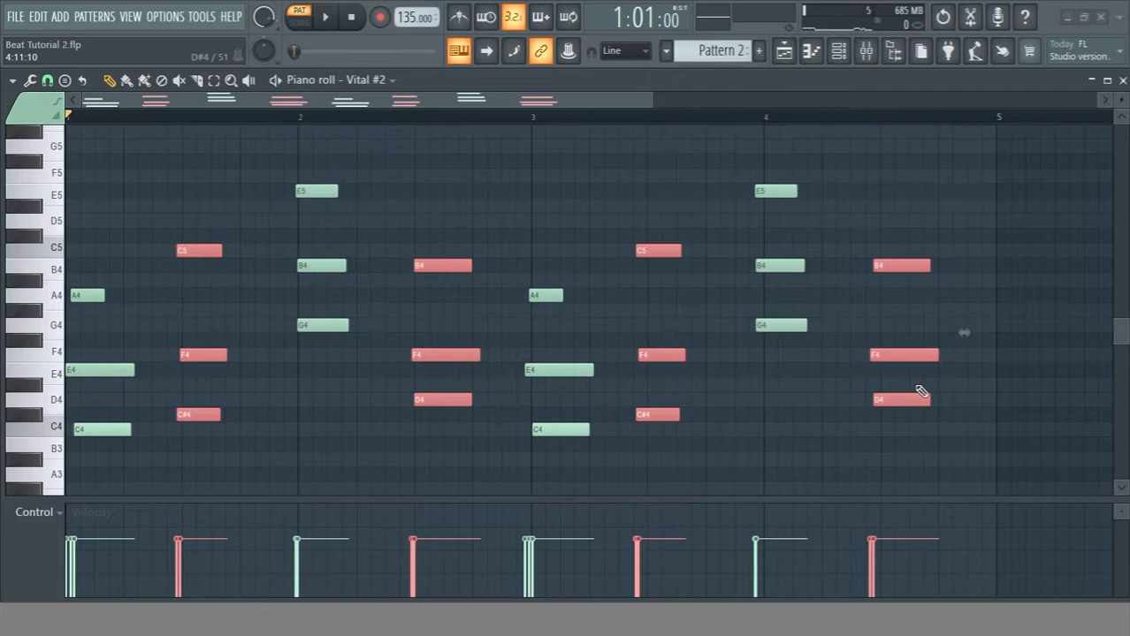
key("Delete")
key("space")
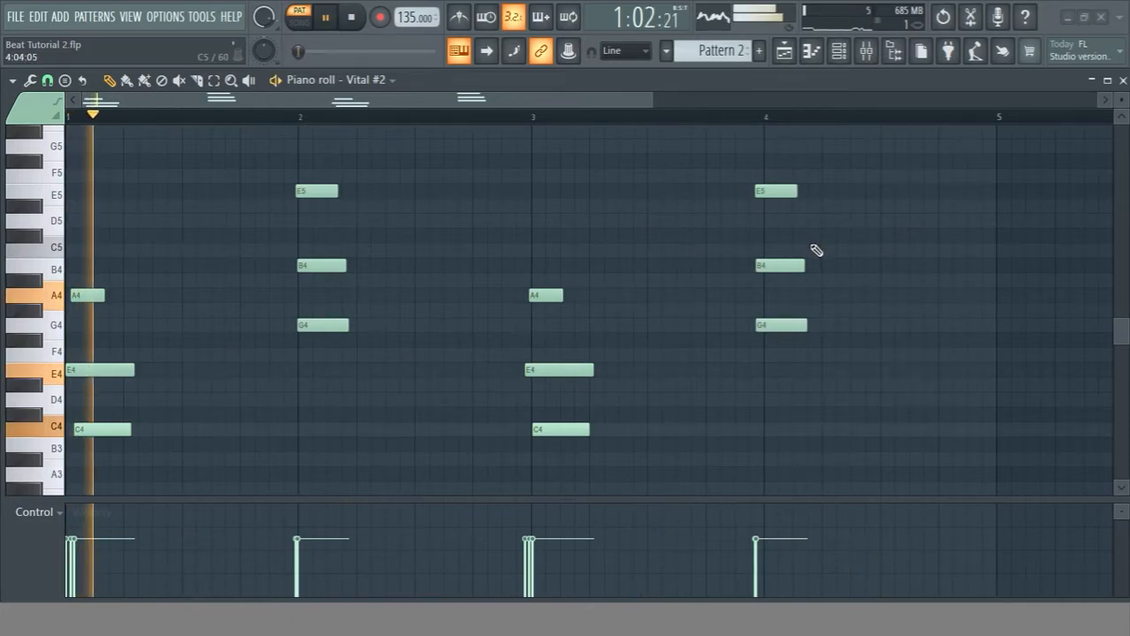
key("space")
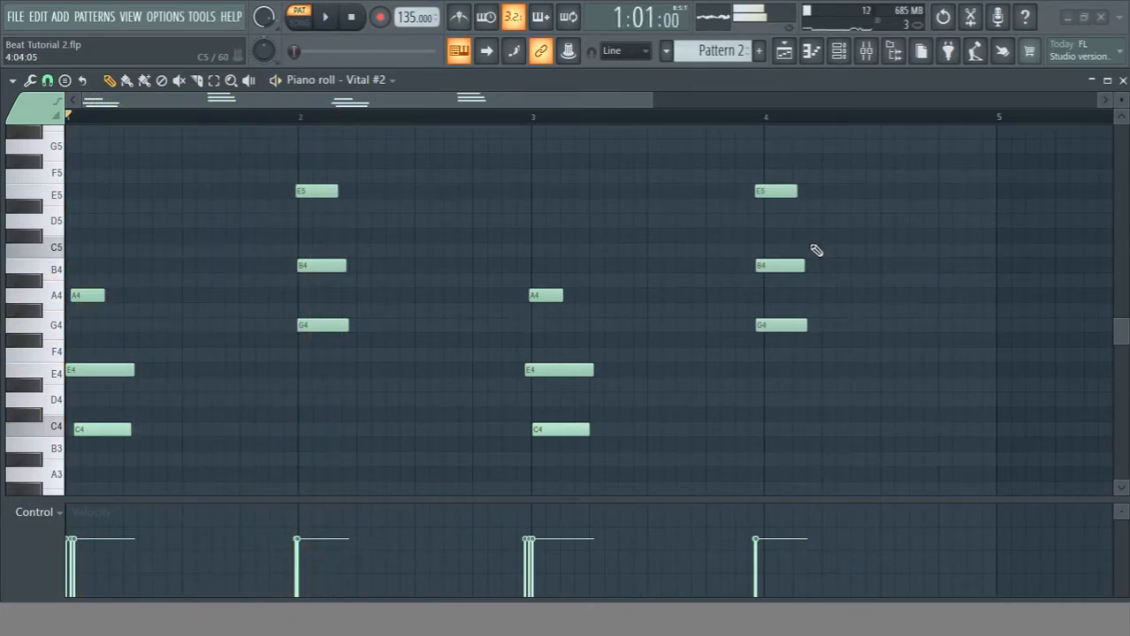
Lengthen all remaining chord notes together so each chord fills most of its bar, listening during playback.
left_click_drag(974, 450, 39, 176)
left_click_drag(135, 379, 273, 371)
key("space")
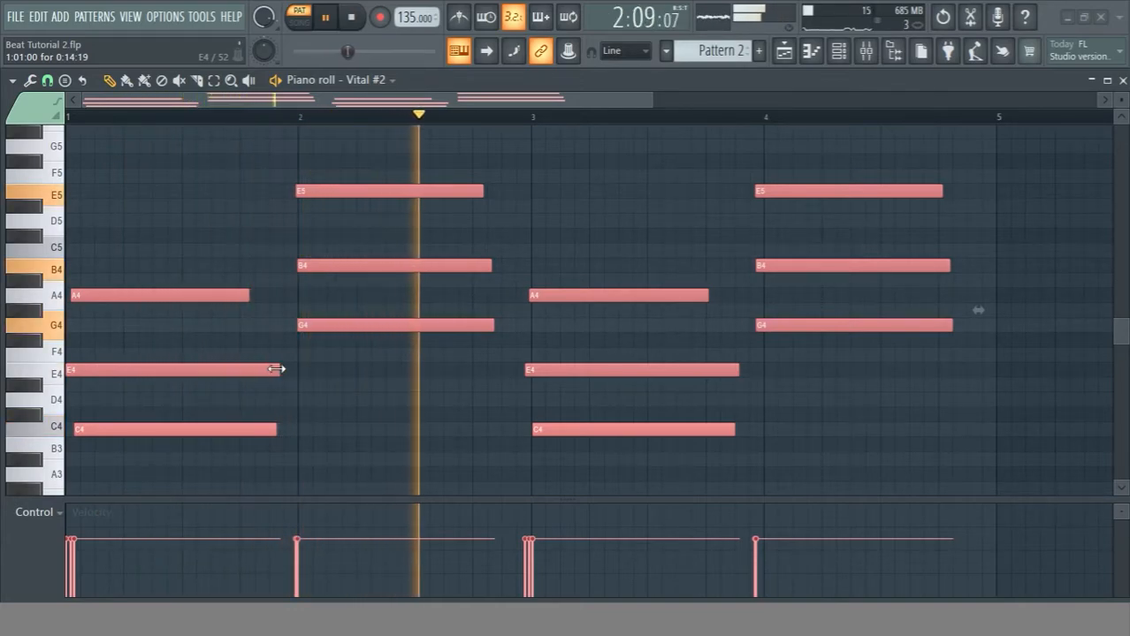
left_click_drag(278, 369, 288, 369)
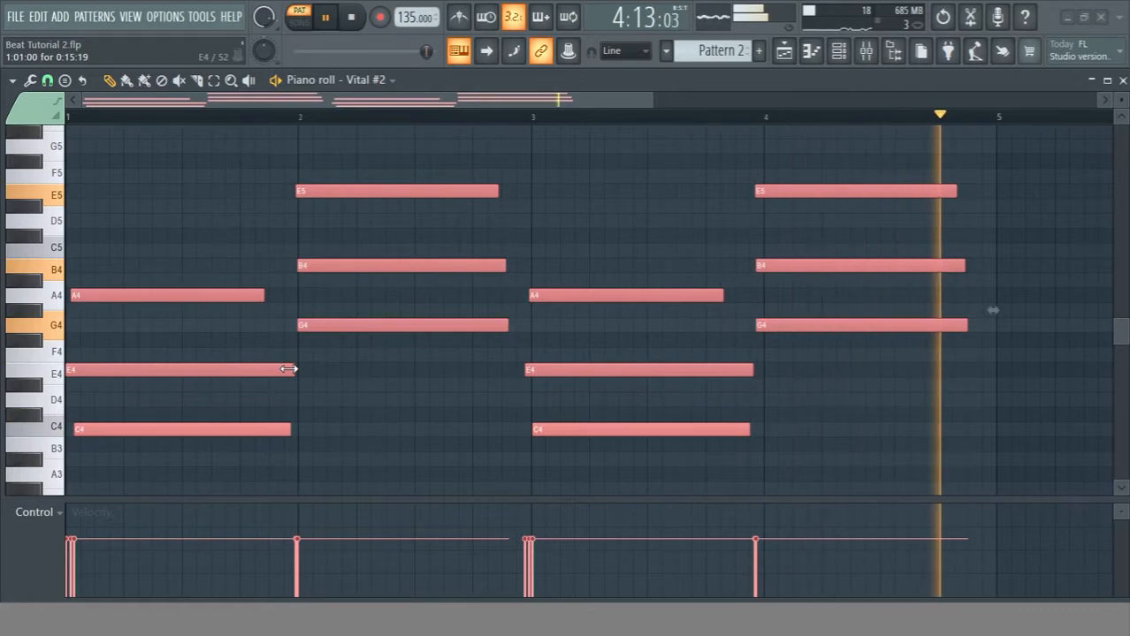
Raise the tempo to 145 BPM and quantize the notes' start and end times with the Default template.
scroll(405, 18, "up", 10)
key("alt+q")
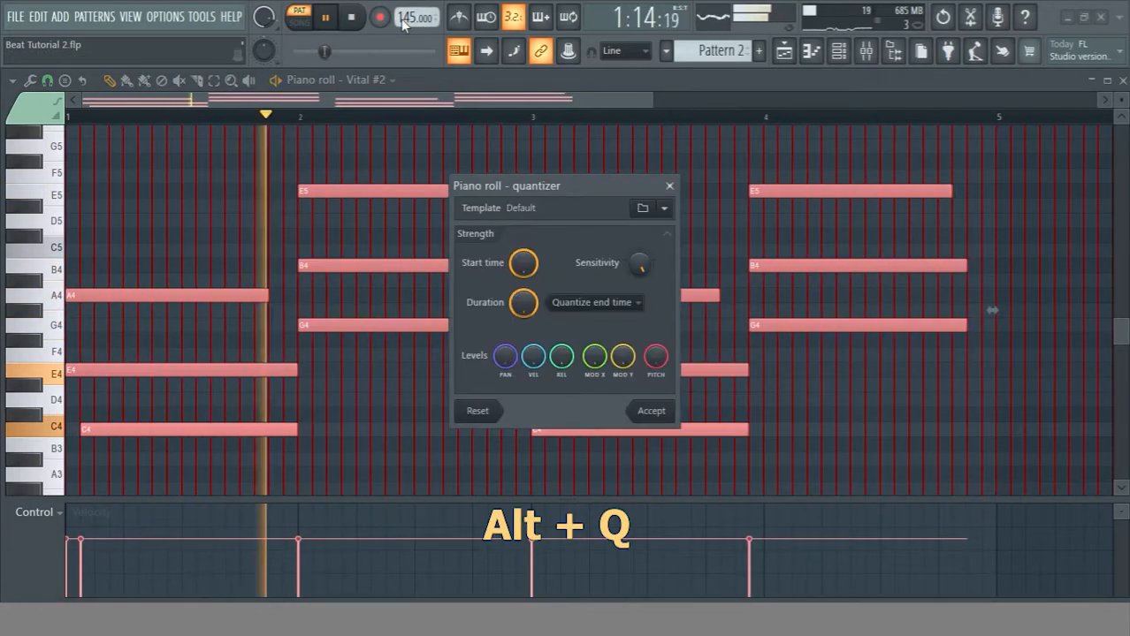
left_click(649, 420)
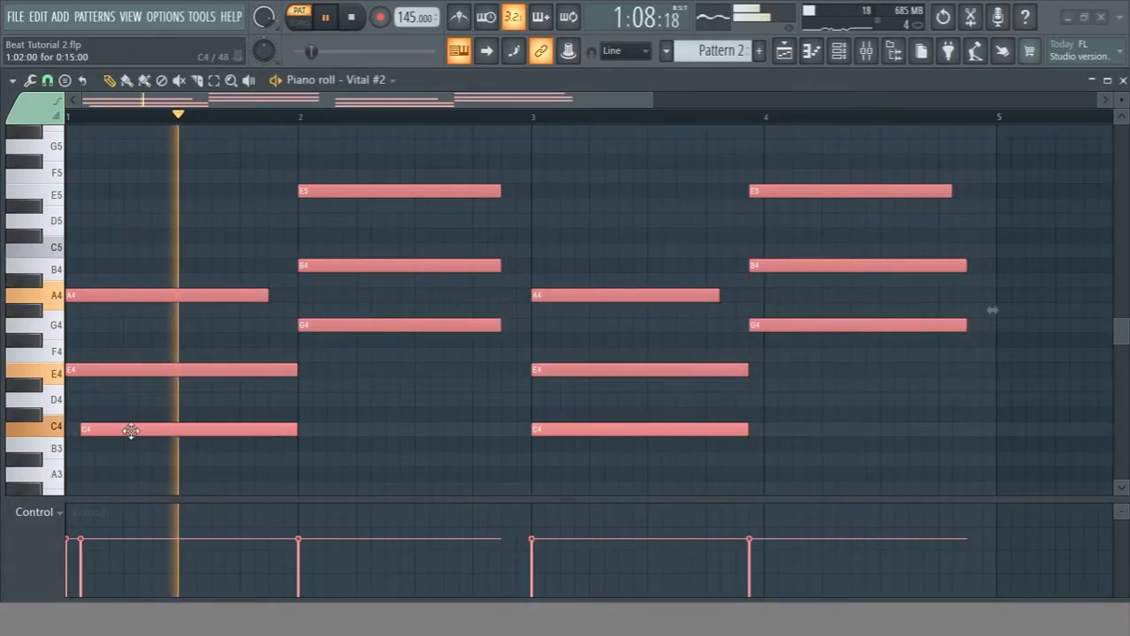
Move the bar 1 C4 note to the bar's start and shift the last chord to begin exactly at bar 4.
left_click(245, 426, "ctrl")
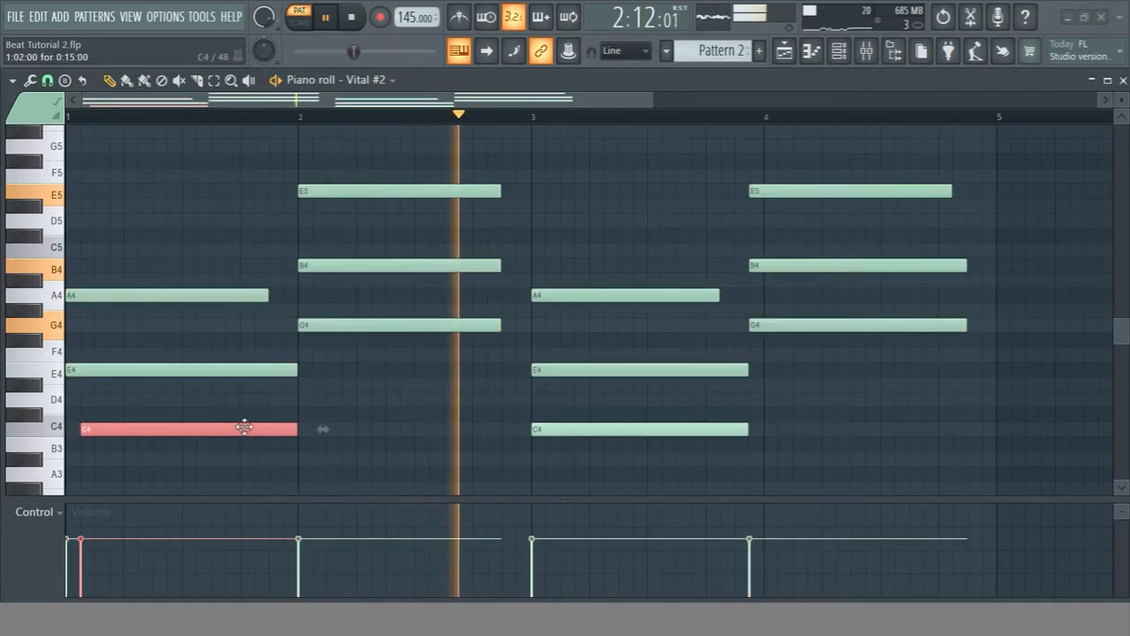
left_click_drag(245, 428, 187, 430)
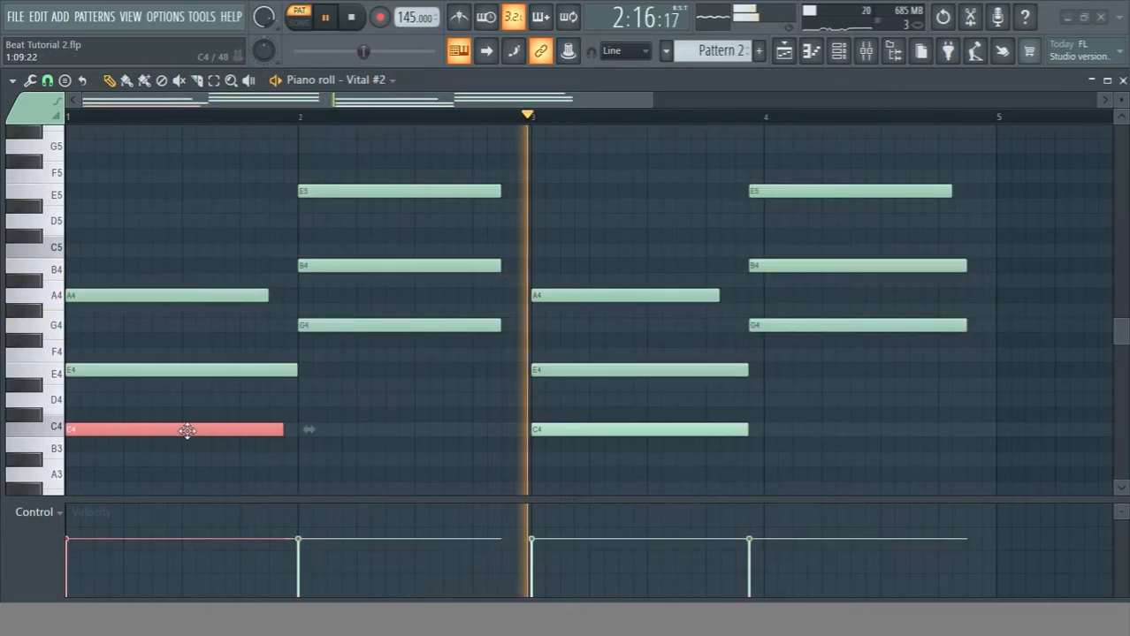
left_click(826, 325)
left_click_drag(826, 326, 838, 174)
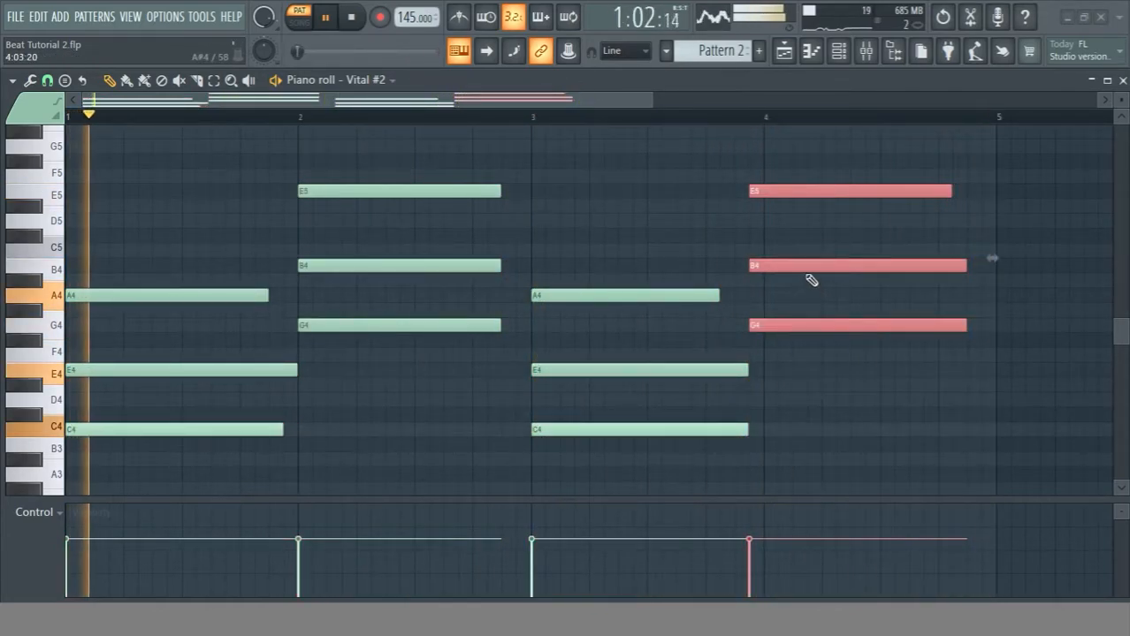
left_click_drag(812, 278, 825, 262)
left_click(426, 438)
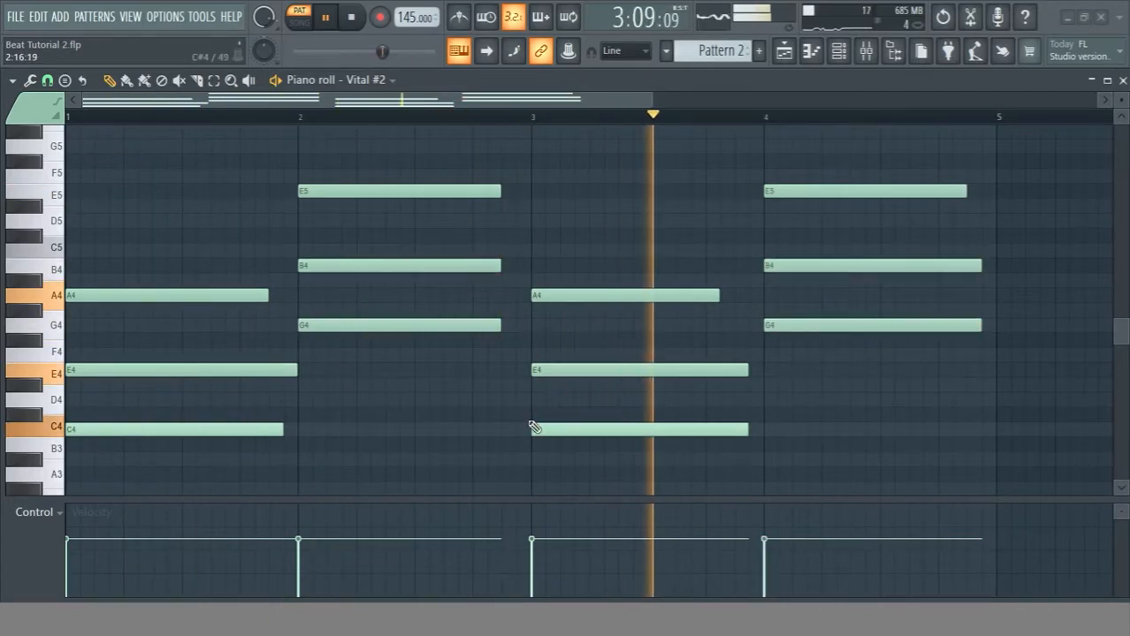
Strum all the chords with the strumizer, adjusting start-time tension, velocity variation and end-time strength, and accept the result.
key("alt+s")
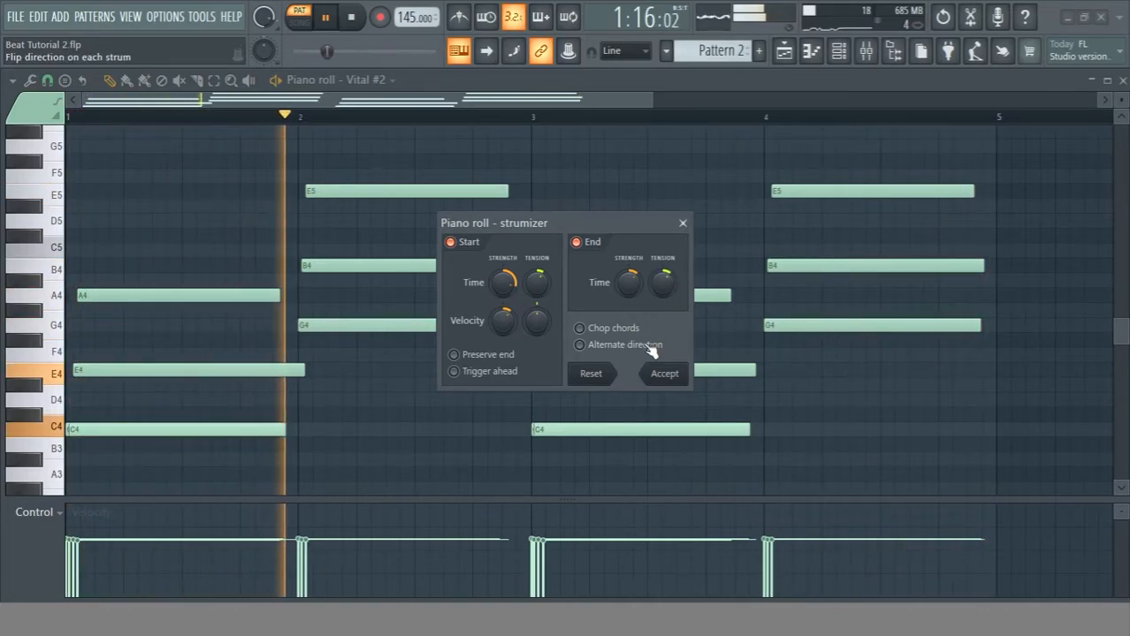
left_click_drag(508, 283, 536, 274)
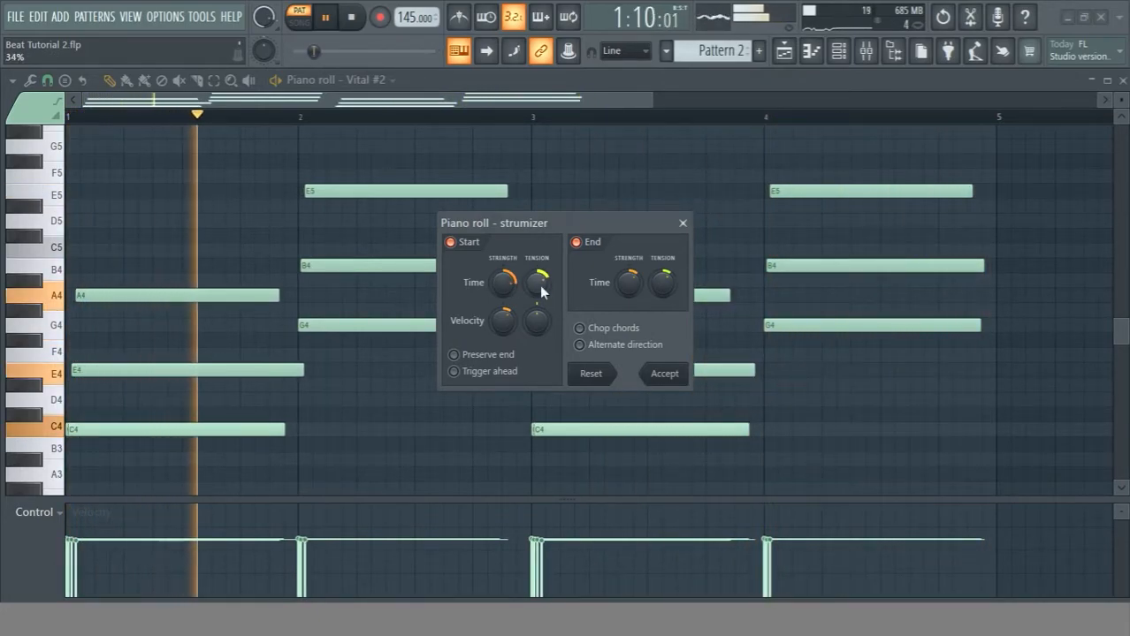
left_click_drag(498, 321, 534, 316)
left_click_drag(628, 282, 629, 269)
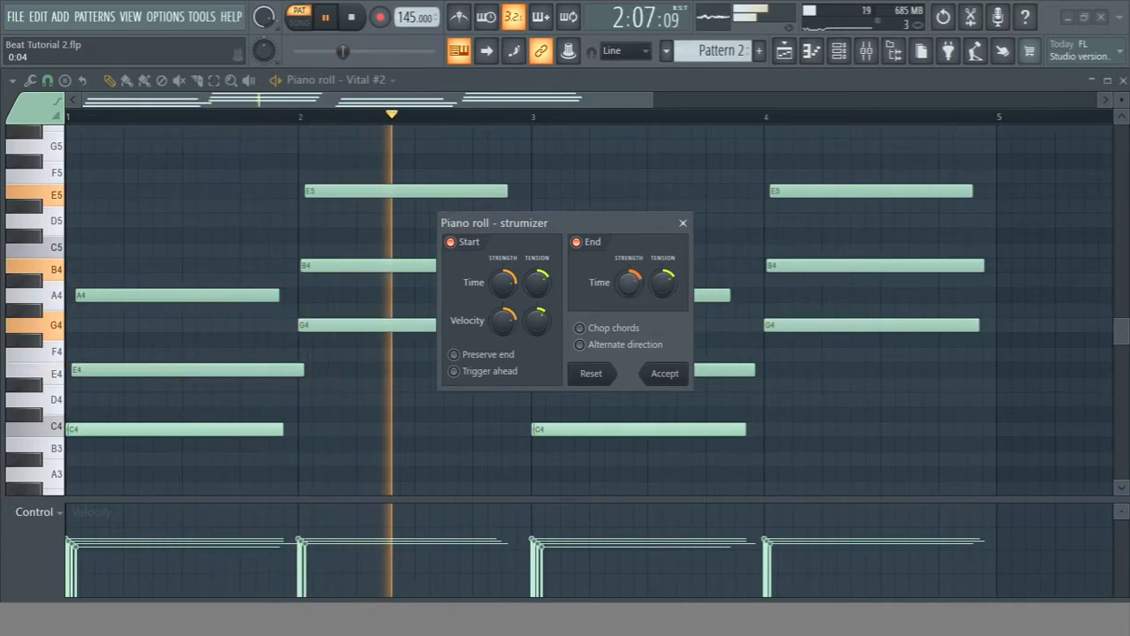
left_click(663, 375)
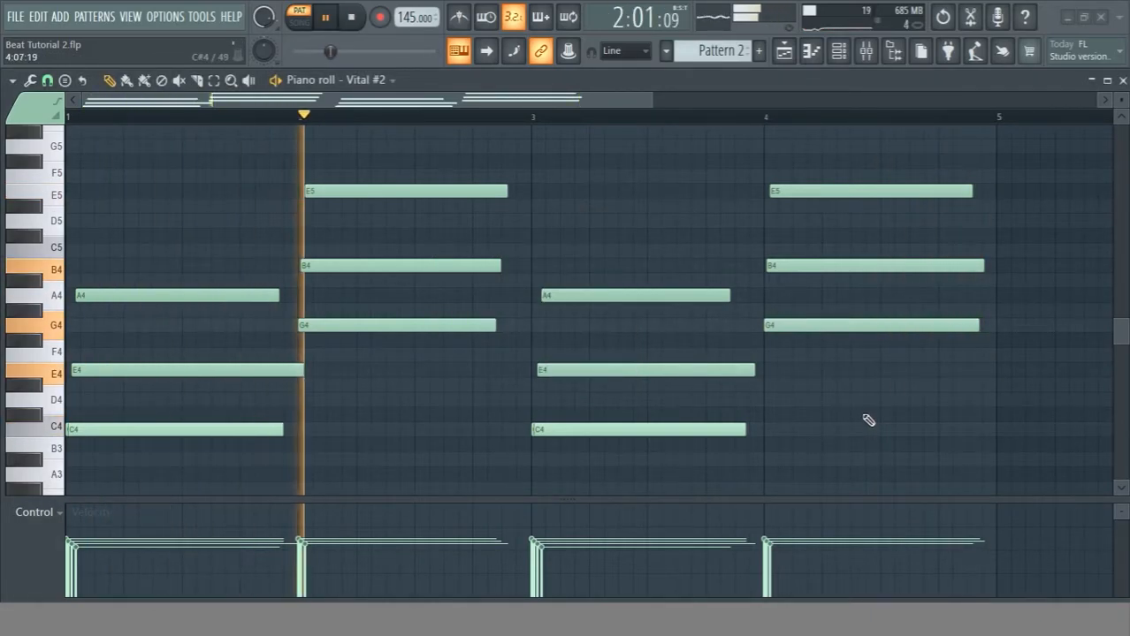
Randomize the chord notes' velocity and release levels with pattern generation turned off, and accept the result.
key("alt+r")
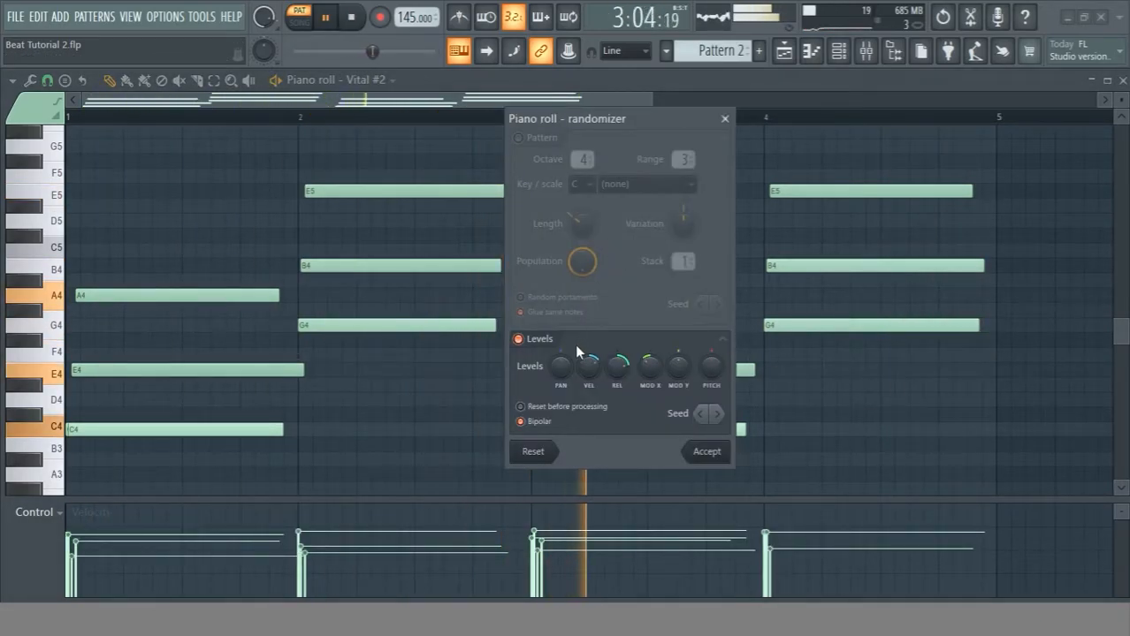
left_click(517, 138)
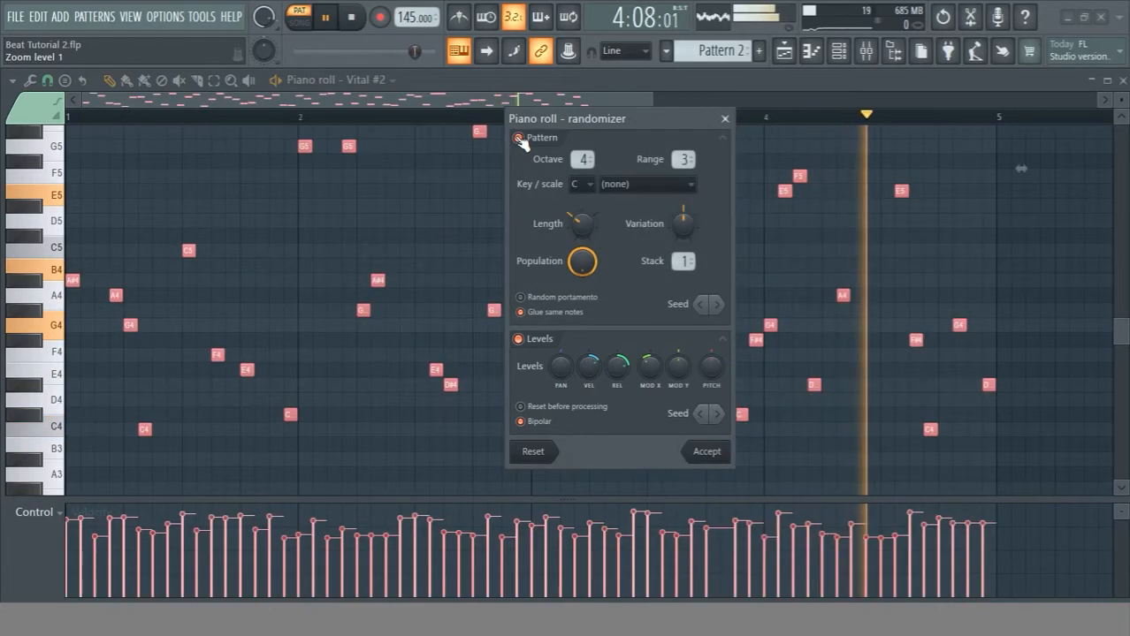
left_click(518, 137)
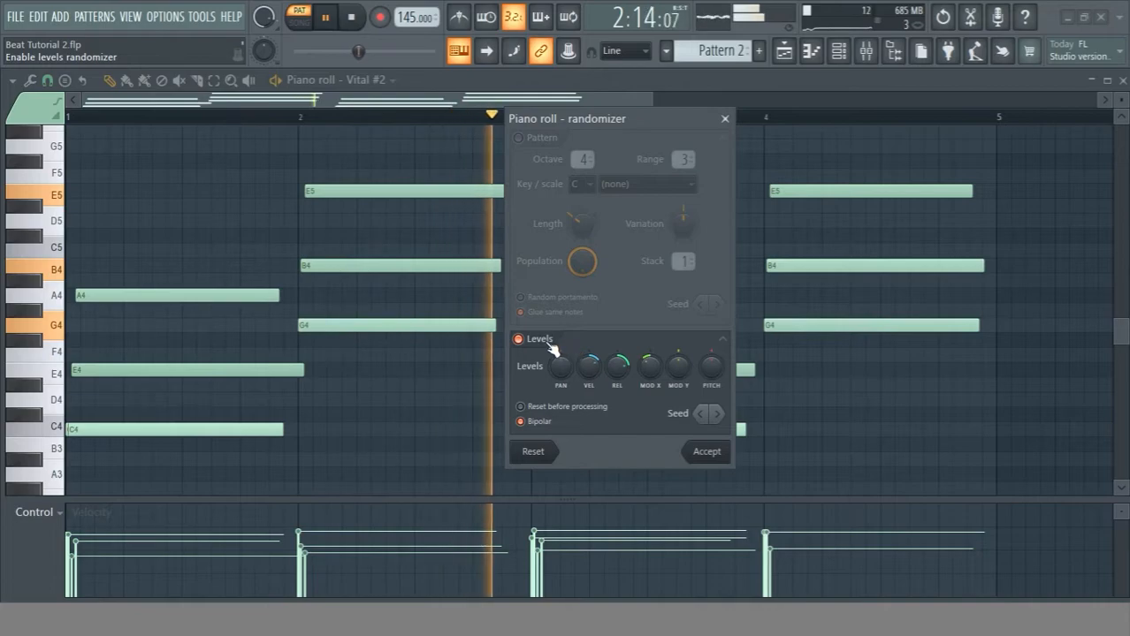
left_click_drag(561, 369, 595, 367)
left_click(618, 365)
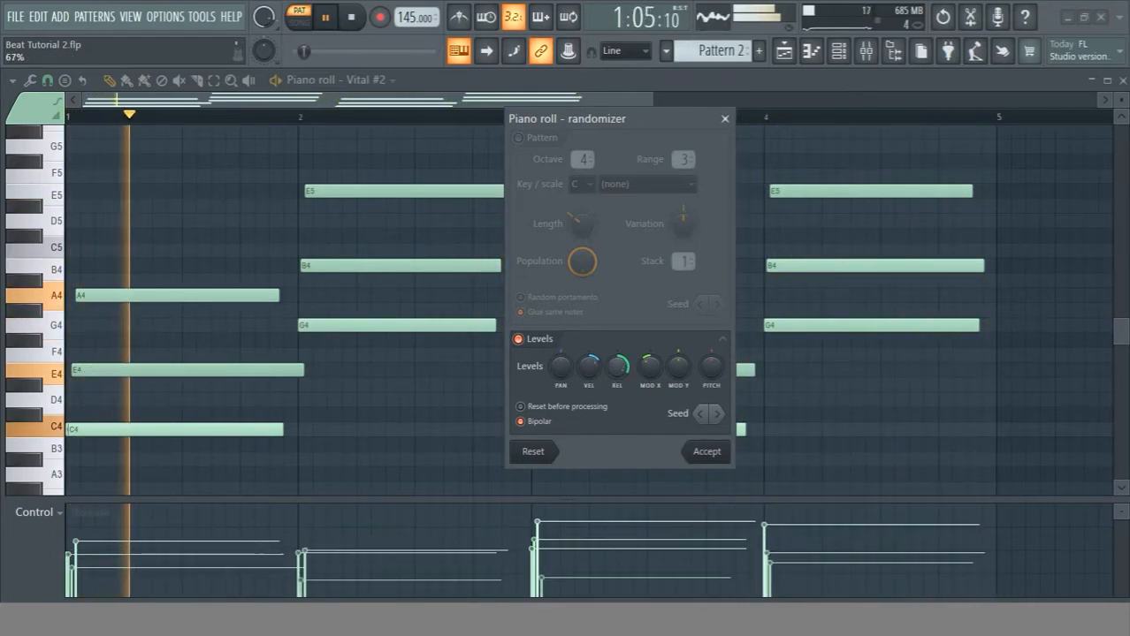
left_click(707, 459)
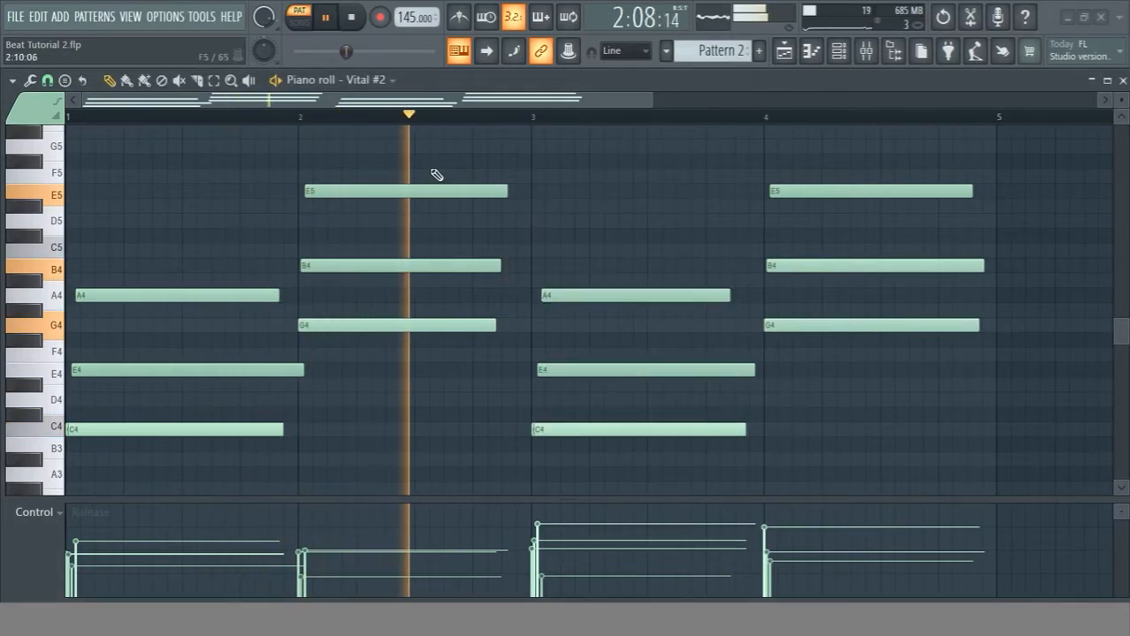
Place Pattern 2 on Track 2 of the playlist starting at bar 5 and listen to it in song mode.
key("space")
left_click(1121, 80)
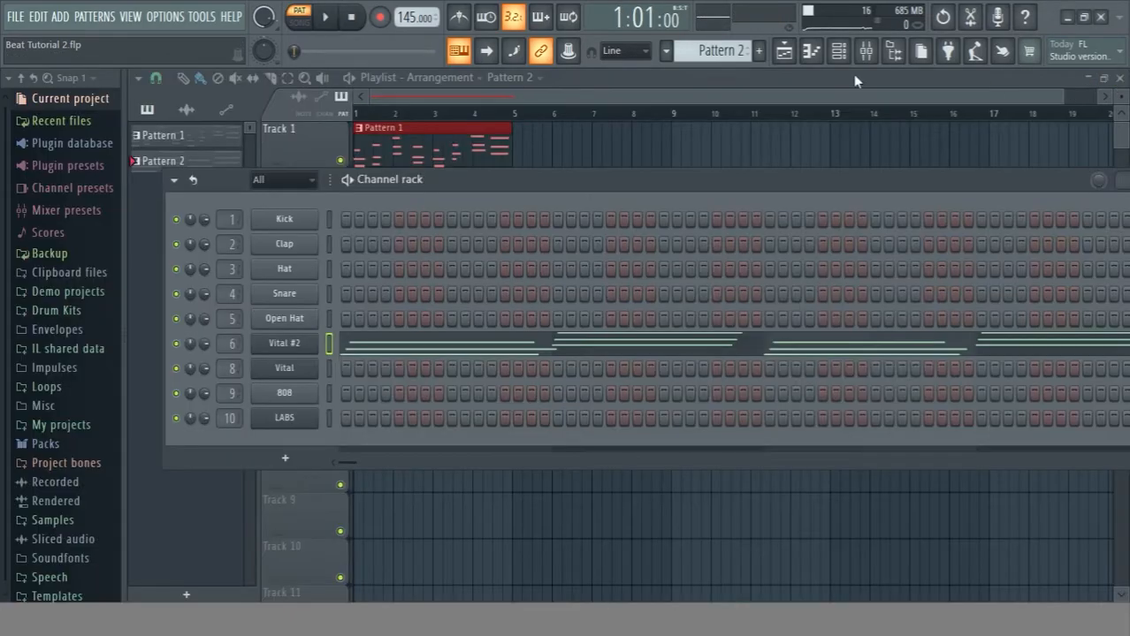
left_click_drag(516, 189, 493, 343)
left_click_drag(195, 176, 517, 201)
key("space")
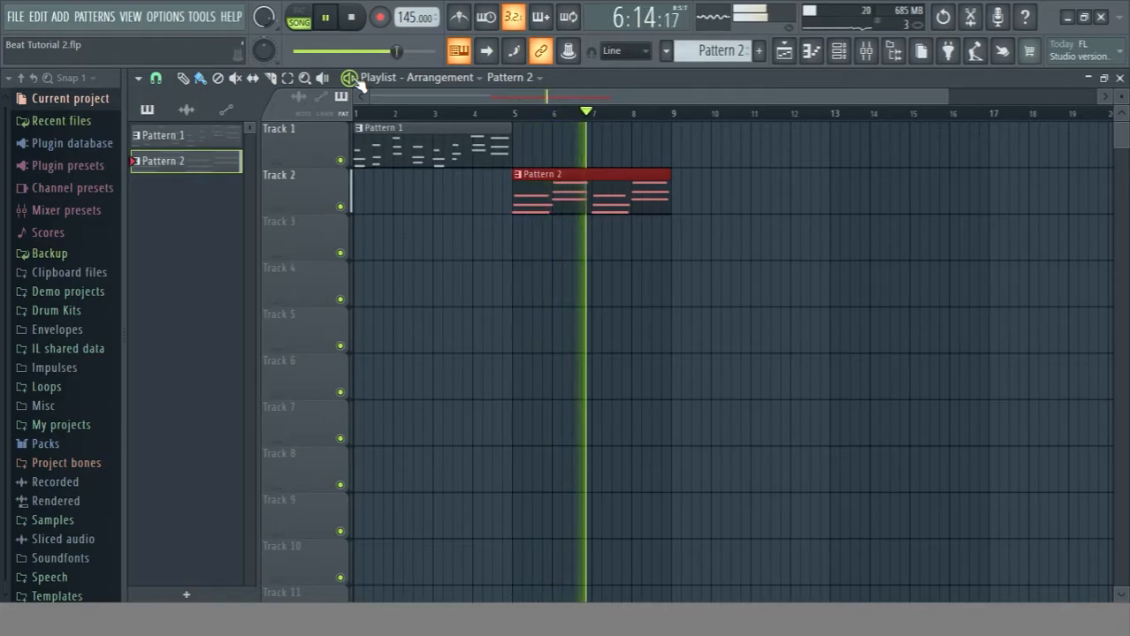
key("space")
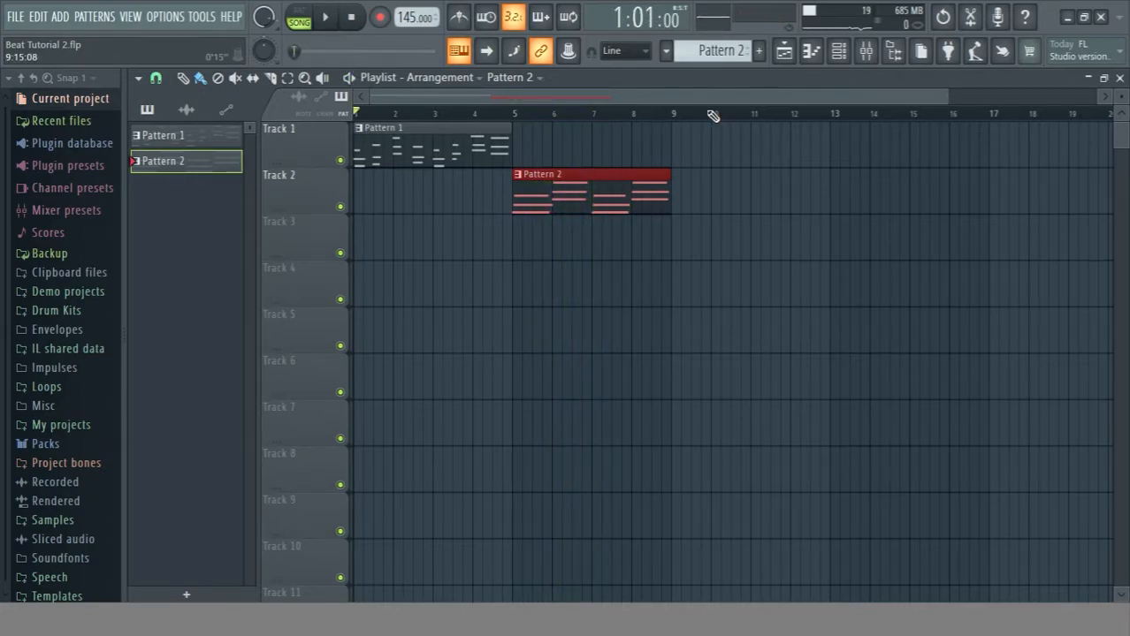
Copy all of Pattern 2's Vital #2 chord notes and switch to the empty Pattern 3.
double_click(624, 200)
left_click(378, 85)
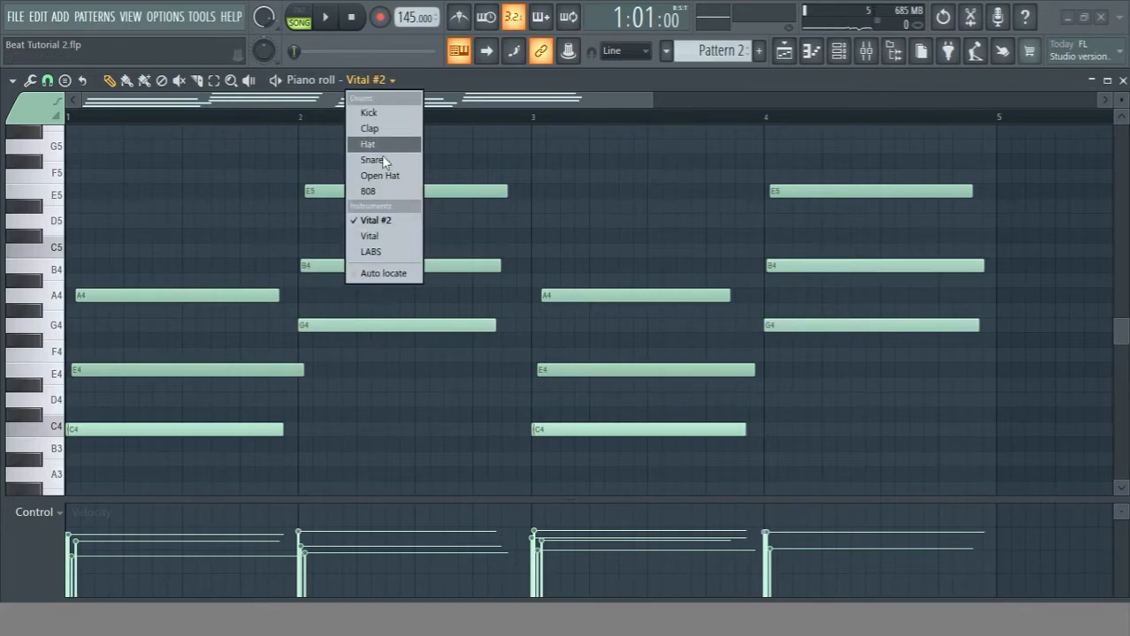
left_click(664, 81)
left_click(378, 81)
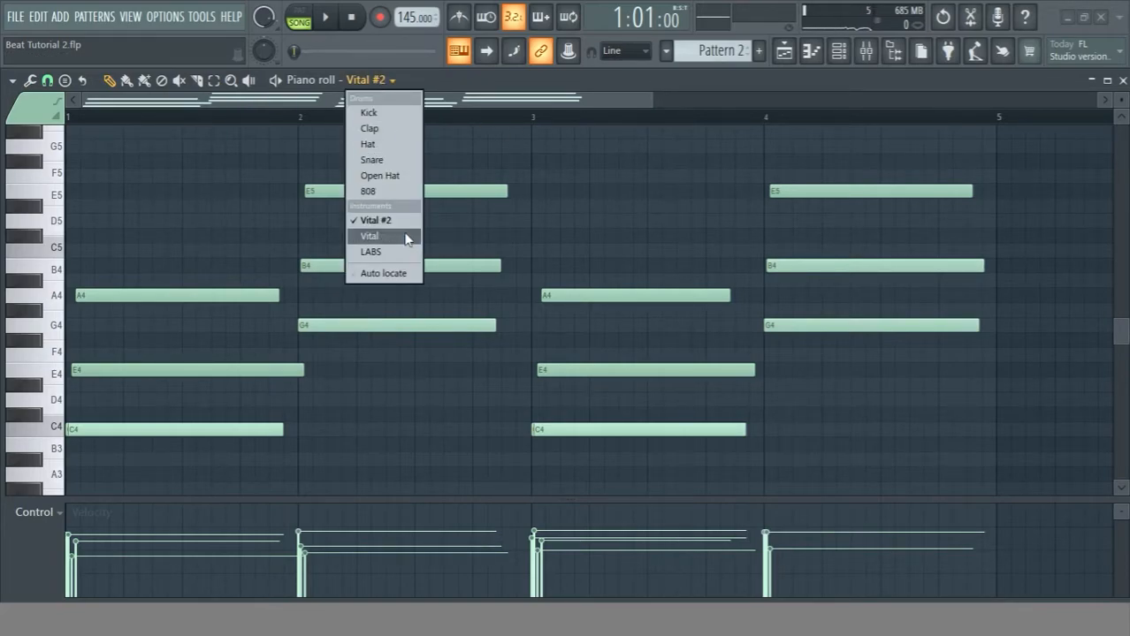
left_click(580, 78)
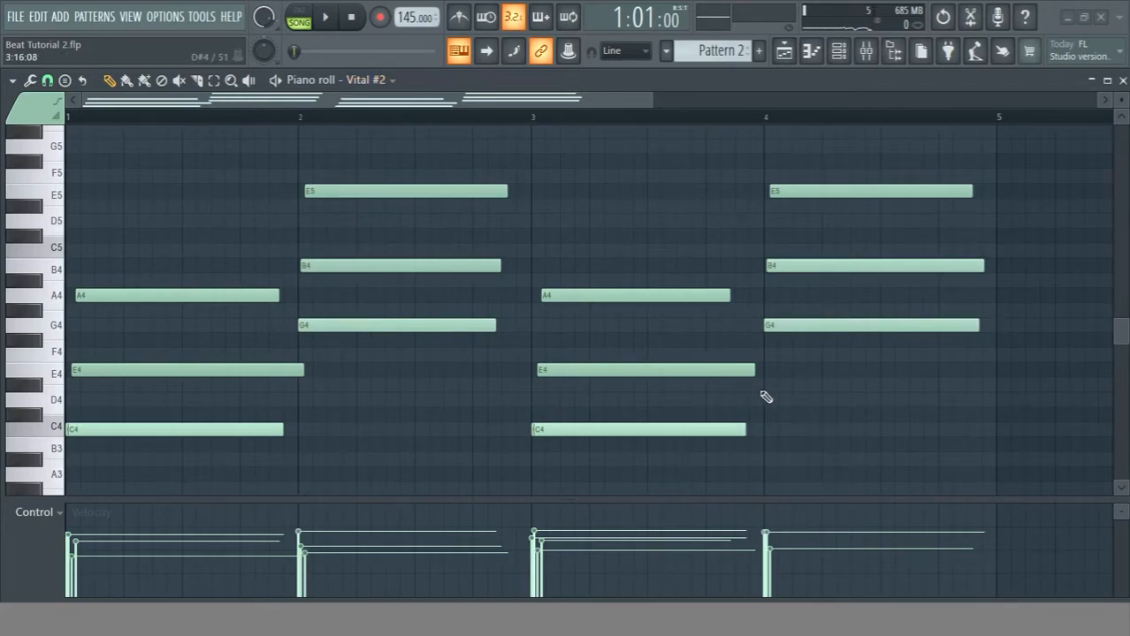
left_click_drag(901, 468, 140, 325)
scroll(540, 187, "down", 4)
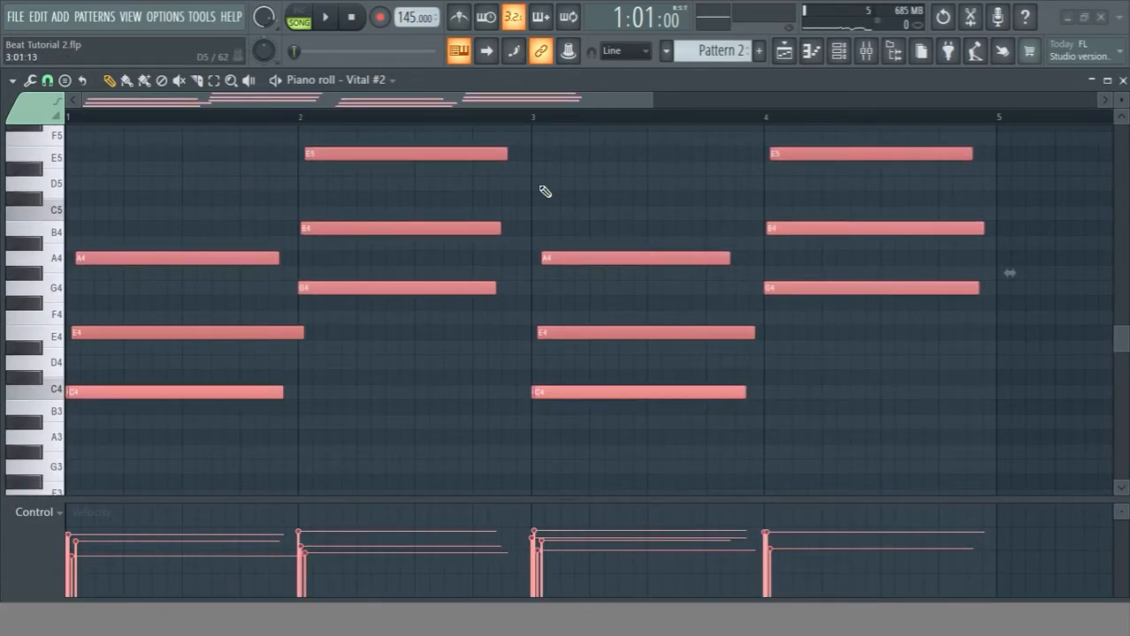
scroll(716, 54, "down", 1)
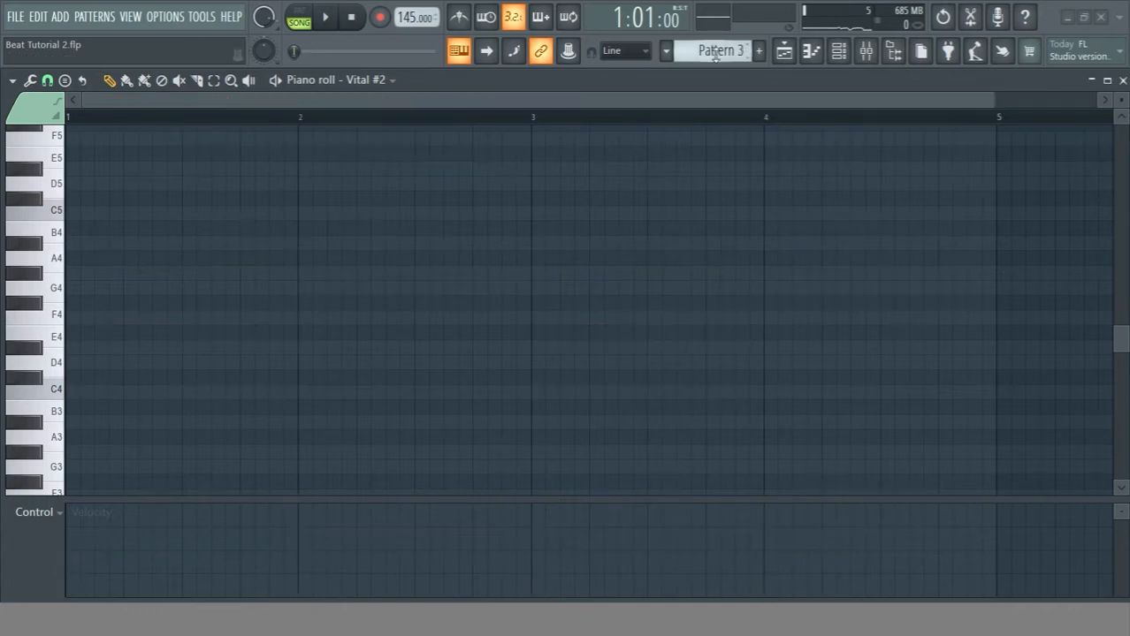
Paste the copied chords into the LABS channel of Pattern 3 and play them.
left_click(382, 80)
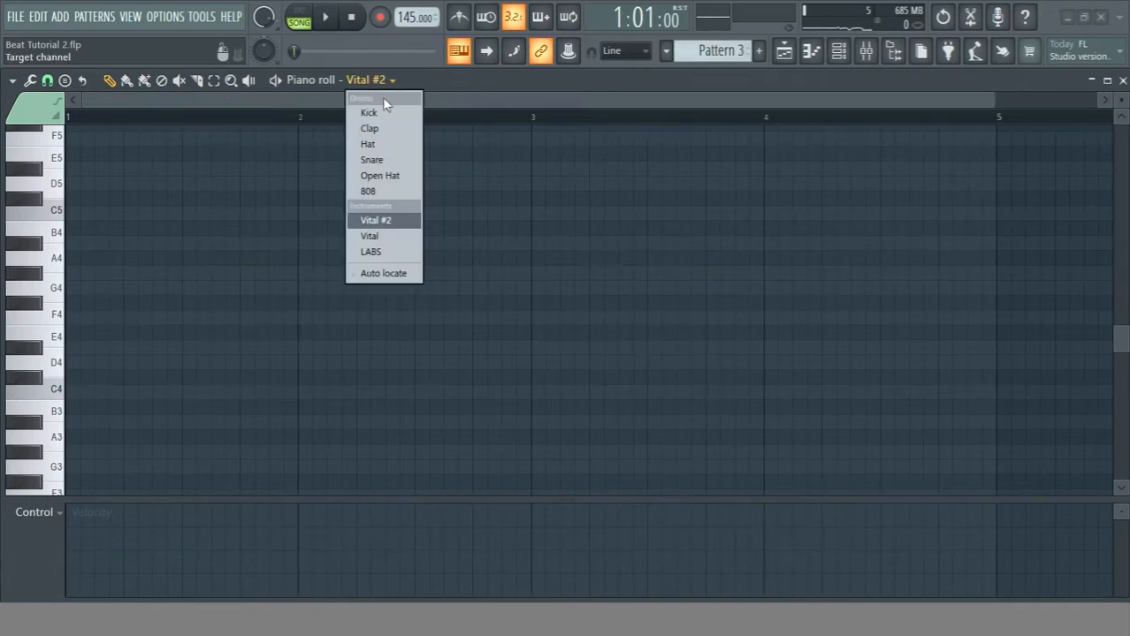
left_click(402, 254)
key("ctrl+v")
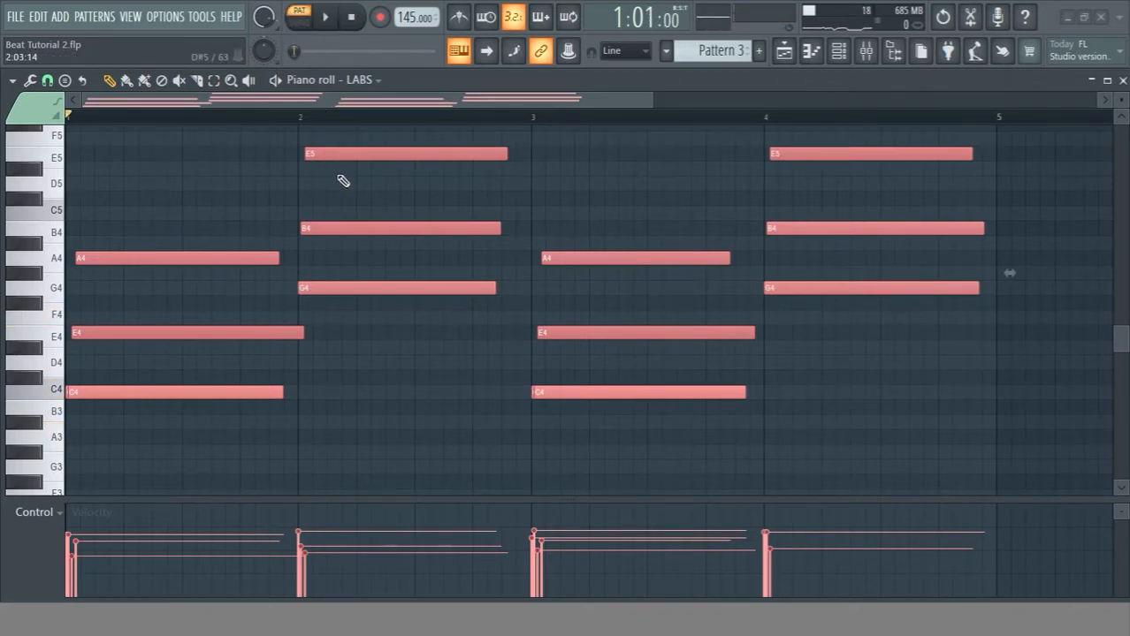
key("space")
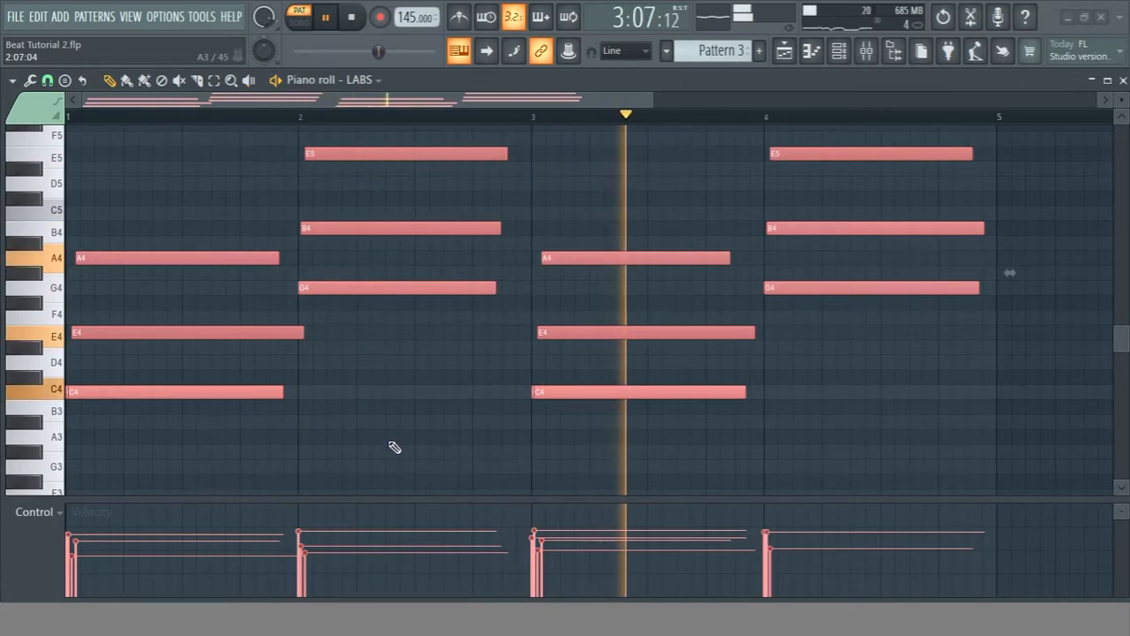
Place Pattern 3 on Track 3 at bar 5, under Pattern 2, and play the song from bar 5.
left_click(1122, 80)
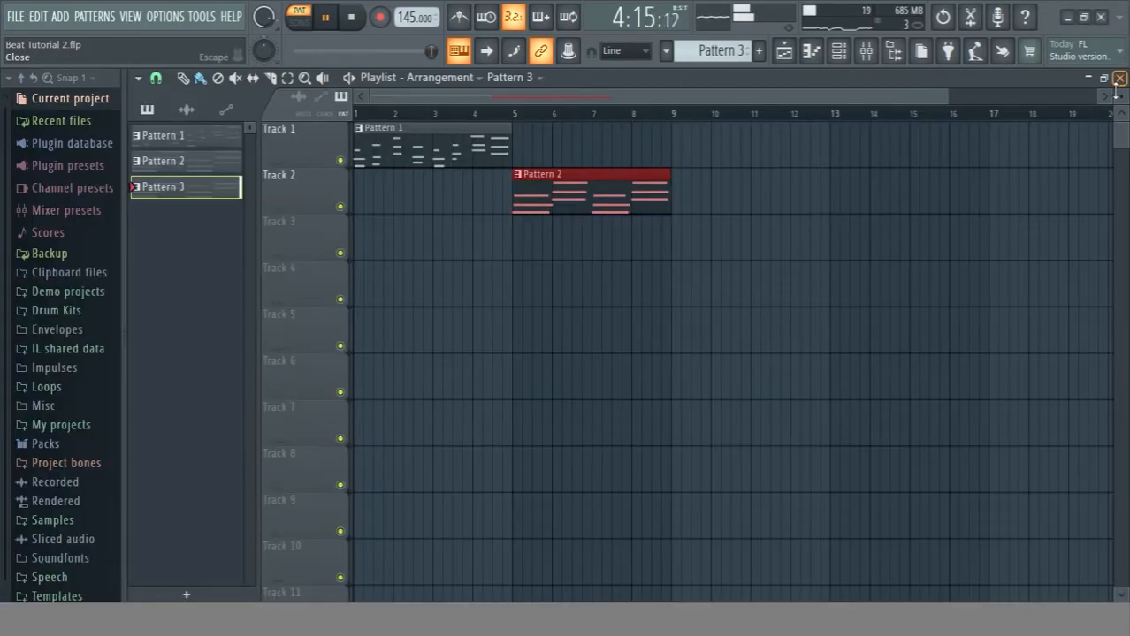
left_click(518, 248)
key("space")
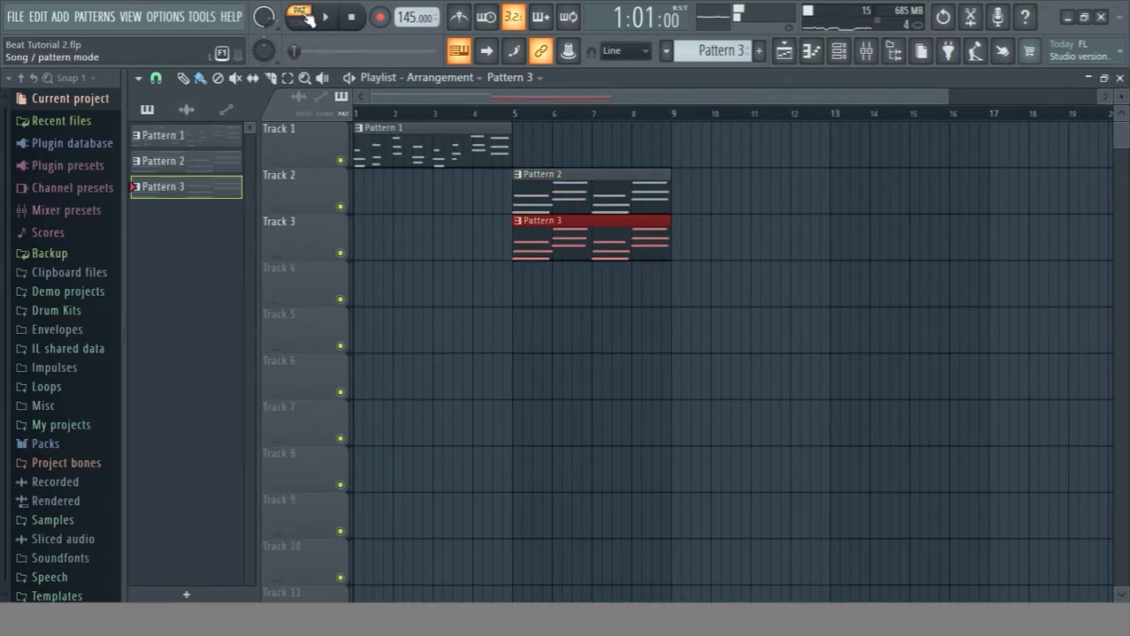
key("space")
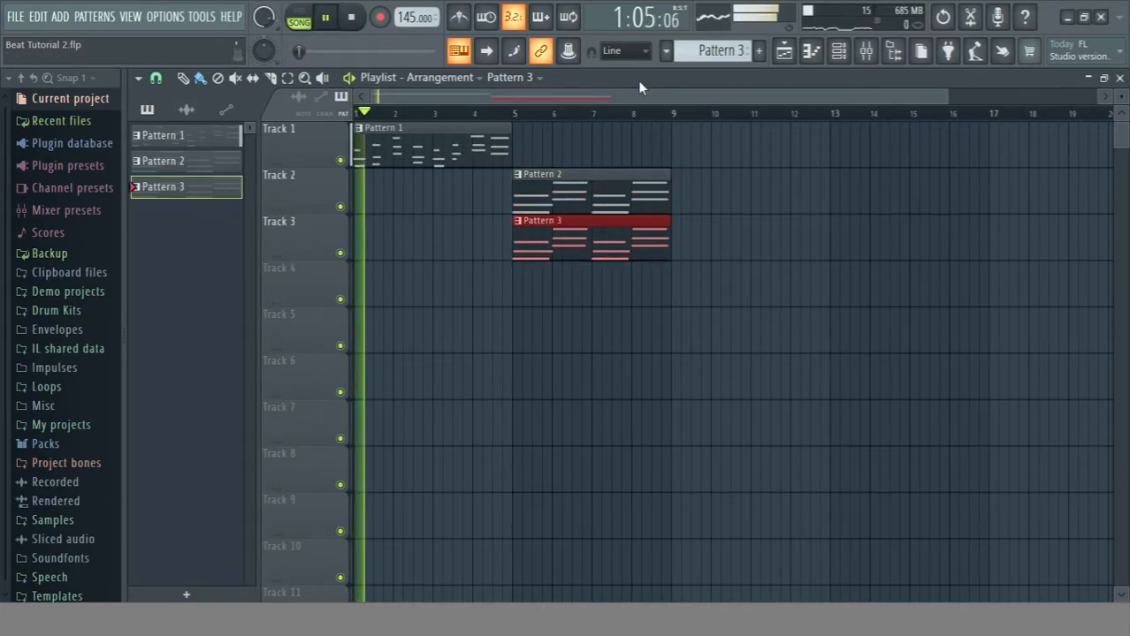
left_click(518, 113)
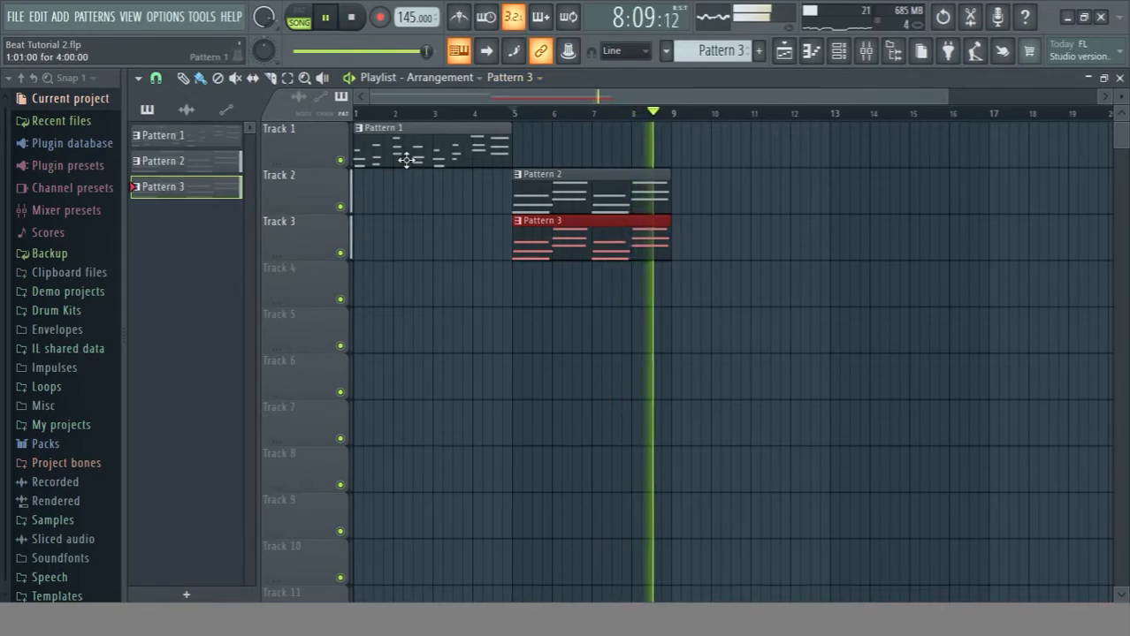
Bring up the channel rack during song playback and view the LABS instrument's preset and controls.
key("F6")
left_click_drag(380, 324, 480, 234)
left_click_drag(477, 302, 481, 223)
key("space")
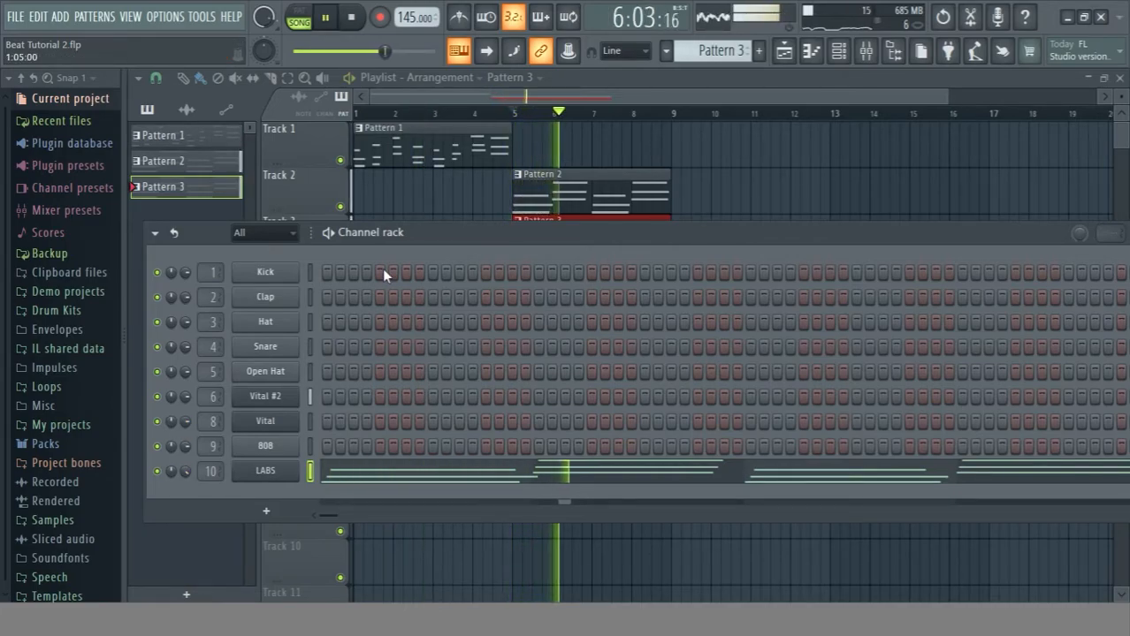
left_click_drag(680, 237, 689, 175)
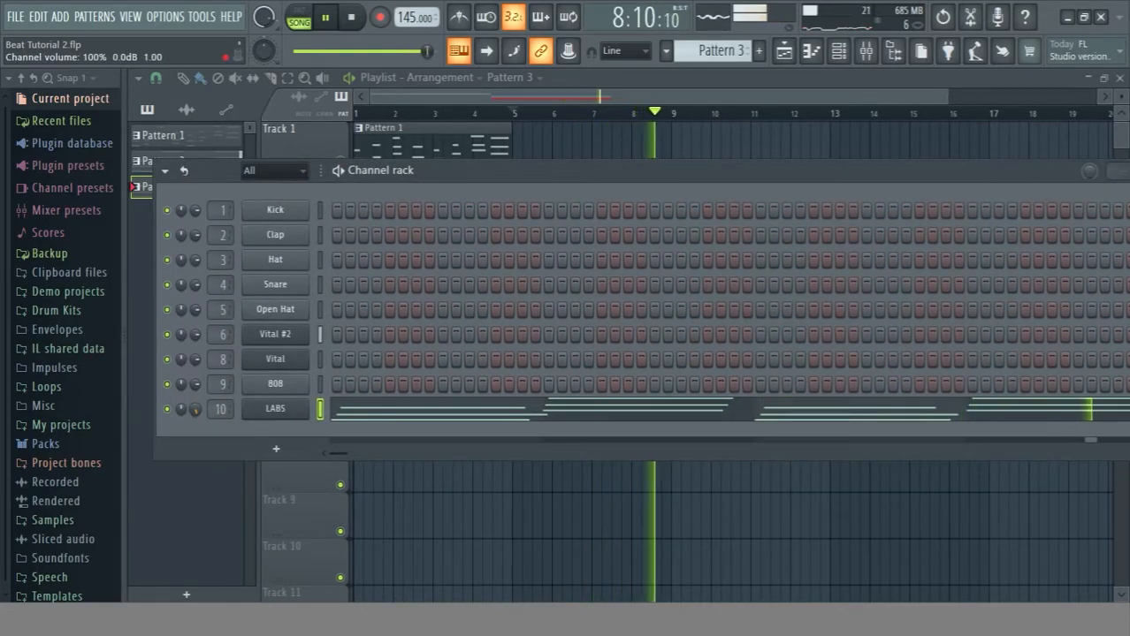
left_click(281, 416)
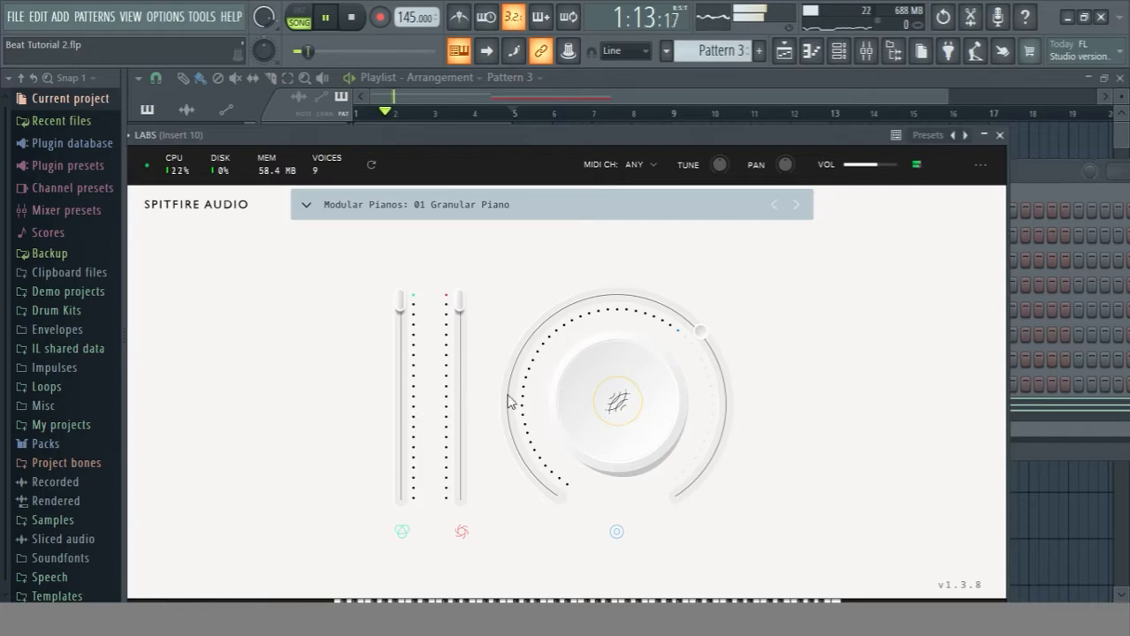
left_click(999, 136)
Close the channel rack, stop playback and clear the clip selection in the playlist.
left_click_drag(522, 179, 509, 211)
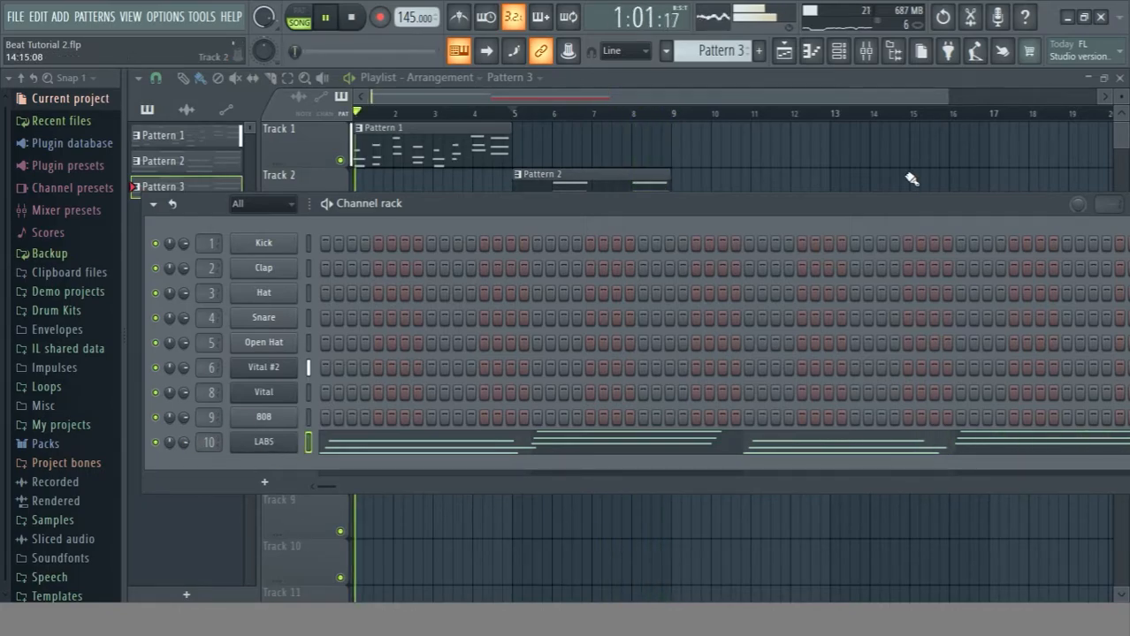
left_click_drag(872, 210, 730, 202)
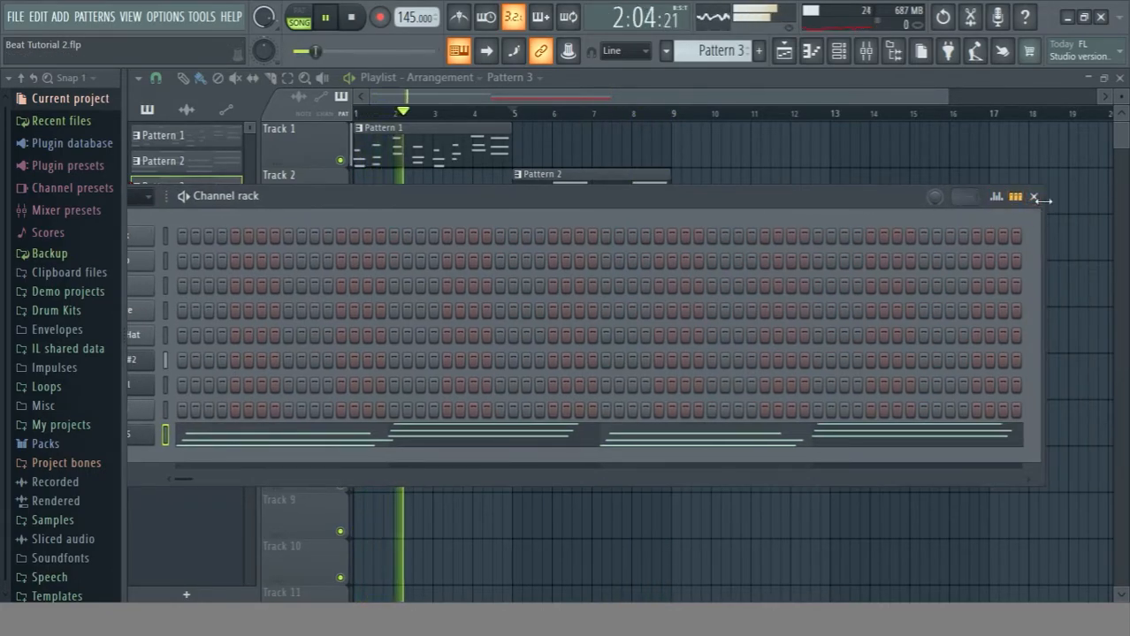
left_click(1034, 198)
key("space")
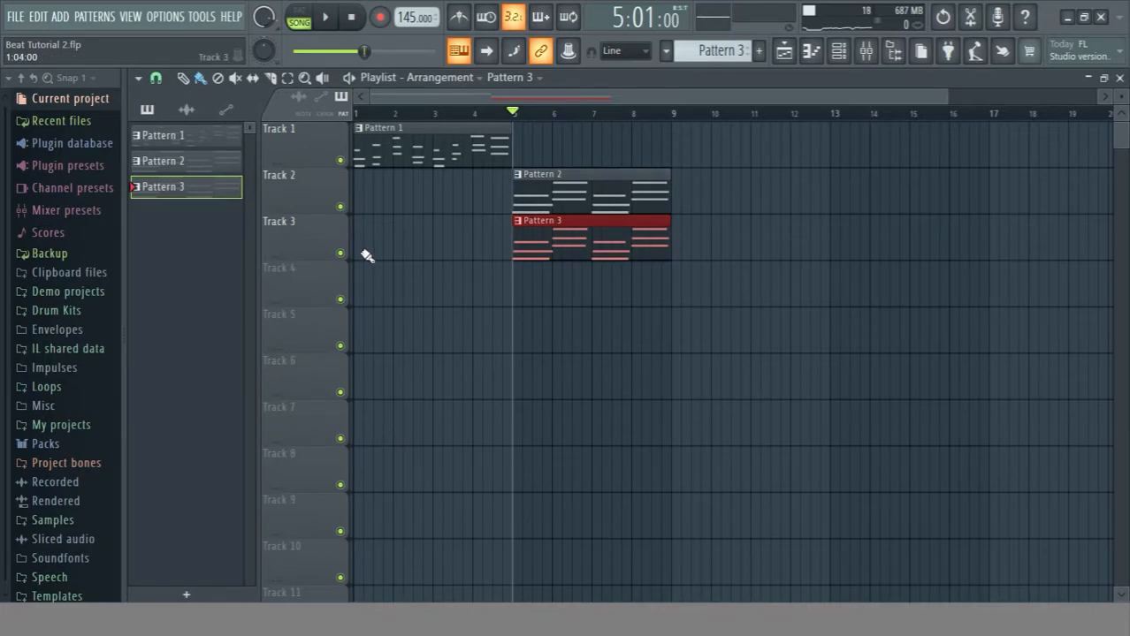
left_click(589, 321)
right_click(649, 321)
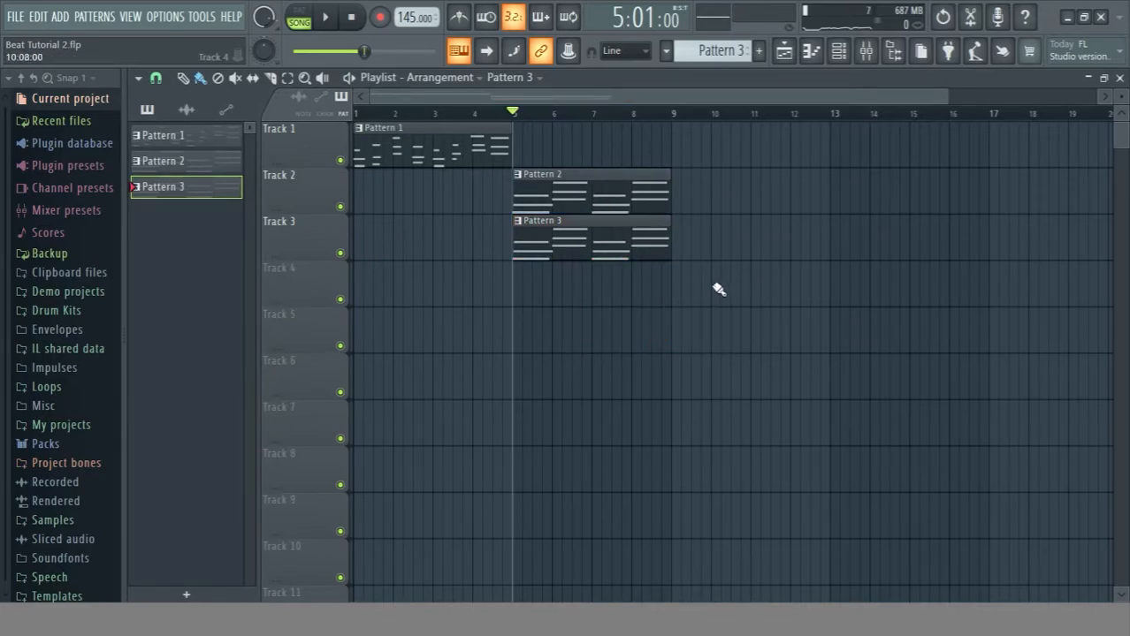
Open the LABS chords of Pattern 3 in the piano roll and switch it to the Vital channel.
key("F7")
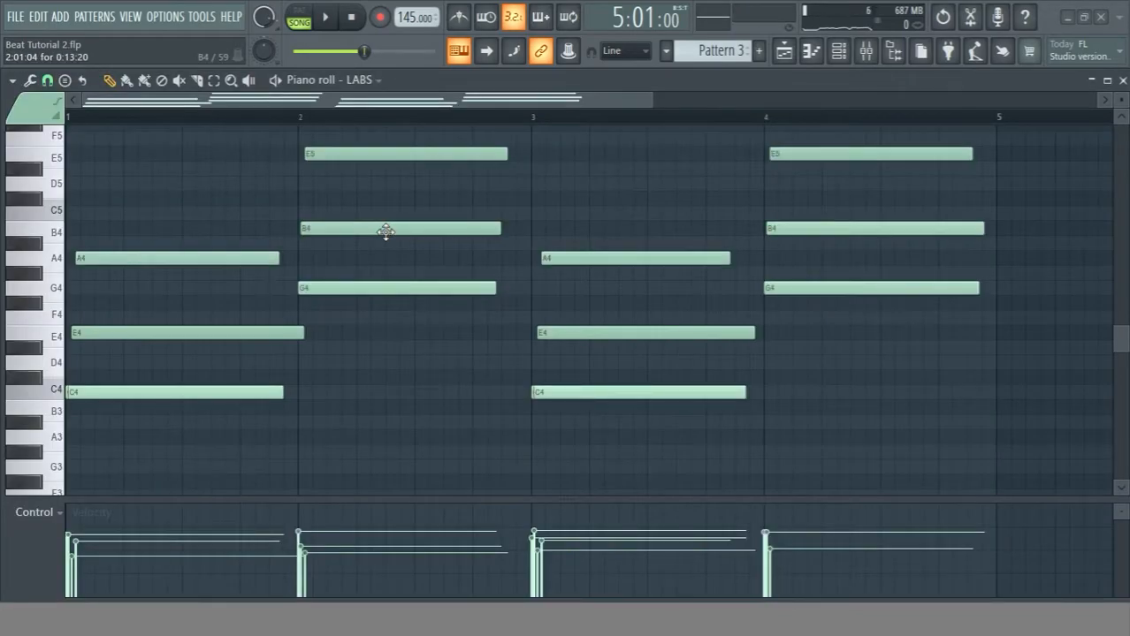
left_click(361, 81)
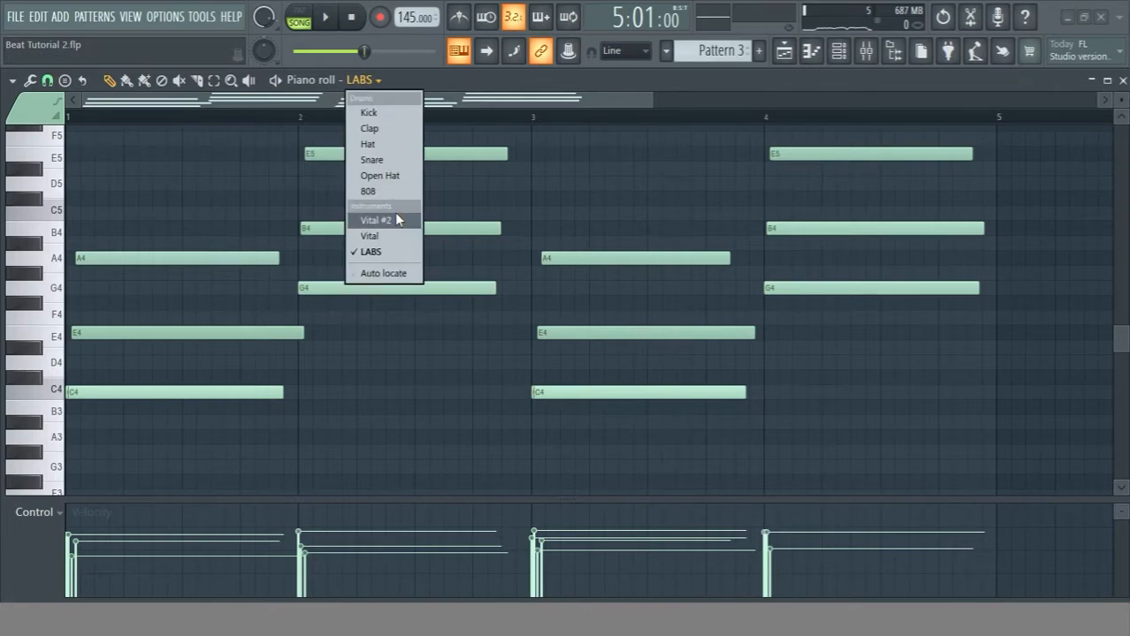
left_click(407, 235)
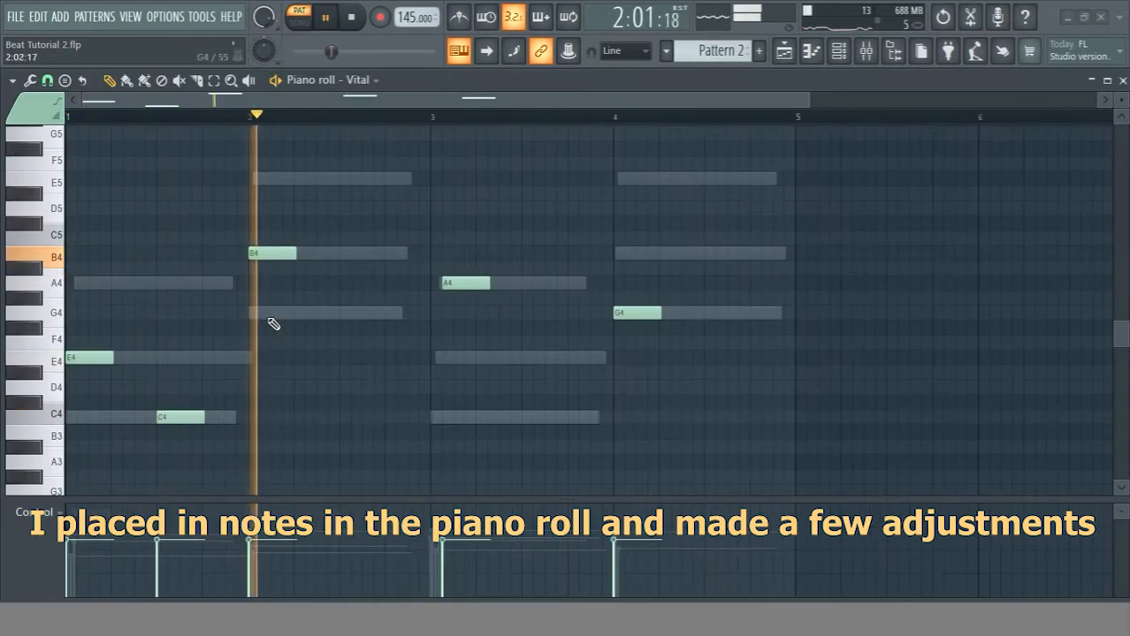
In Pattern 2's Vital melody, raise the bar 4 note to C5, add a mid-bar A4, and align bar 3's A4 with the bar start.
left_click_drag(636, 312, 646, 235)
left_click(713, 283)
key("space")
key("space")
mouse_move(714, 284)
left_mouse_down()
mouse_move(713, 298)
mouse_move(713, 283)
left_mouse_up()
key("space")
left_click_drag(460, 283, 448, 283)
key("space")
Quantize the Vital notes, and nudge the final A4 and bar 3's A4 slightly later while playing the pattern.
key("alt+q")
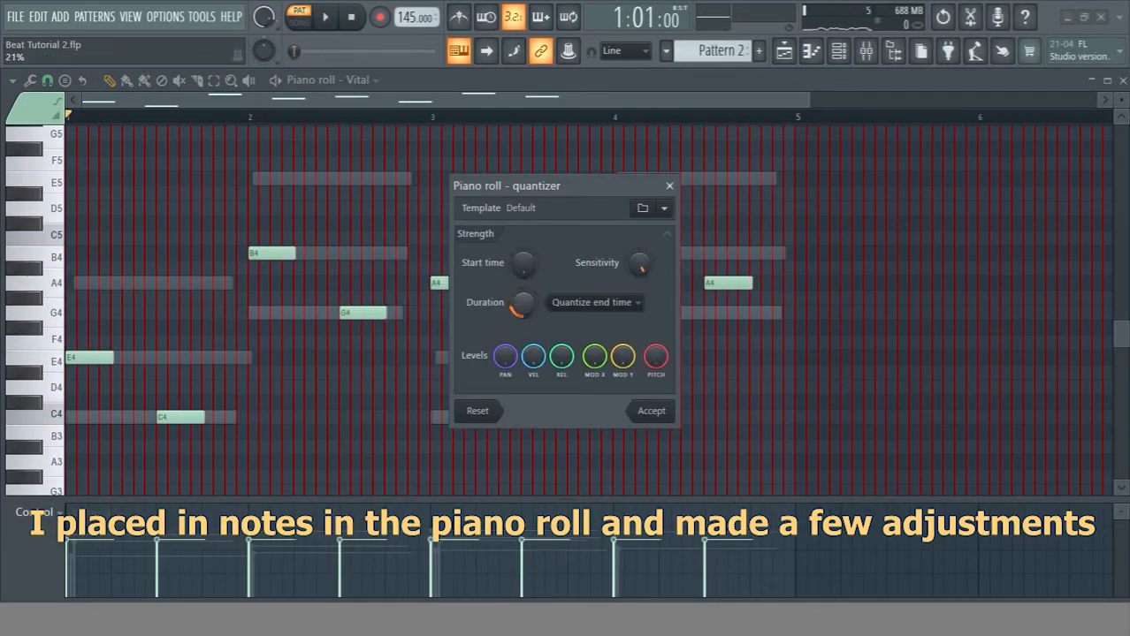
left_click(650, 411)
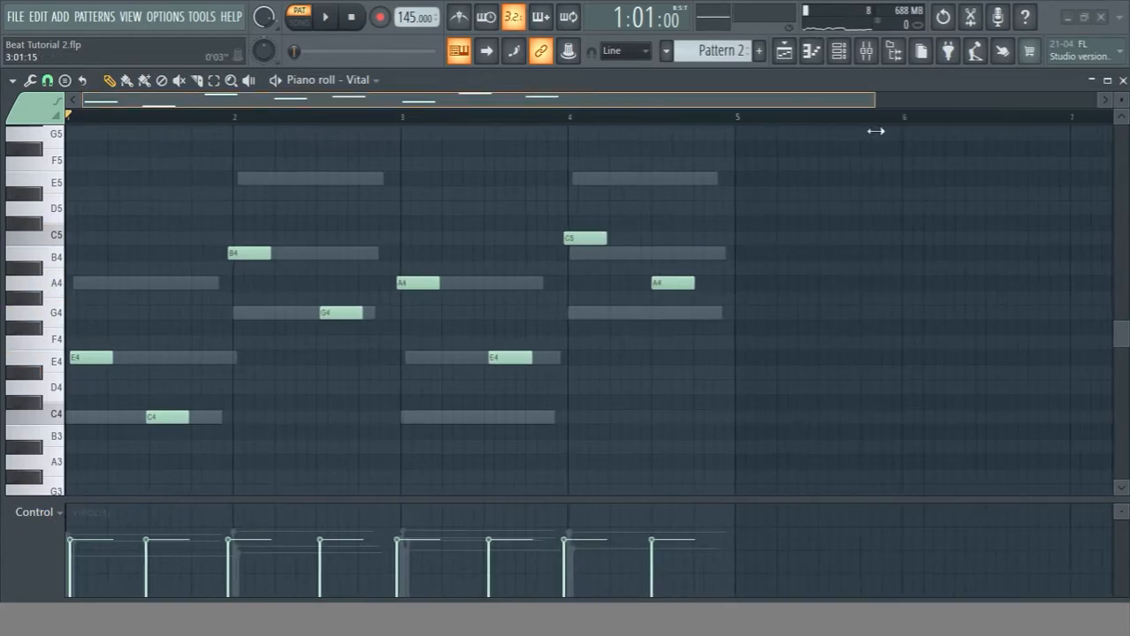
key("space")
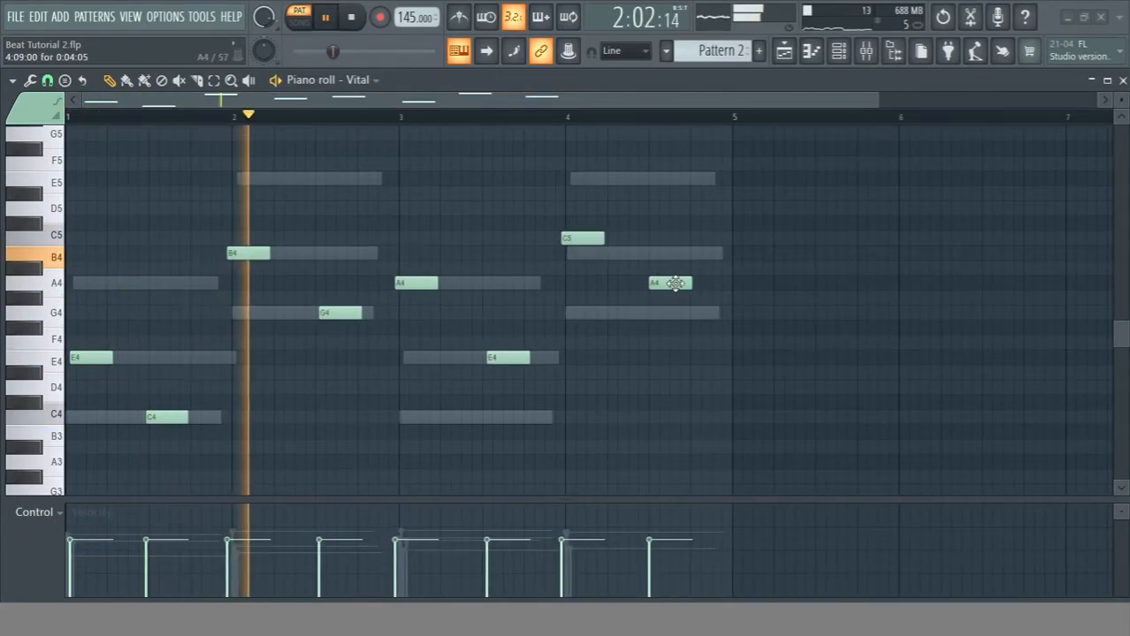
left_click_drag(675, 283, 678, 284)
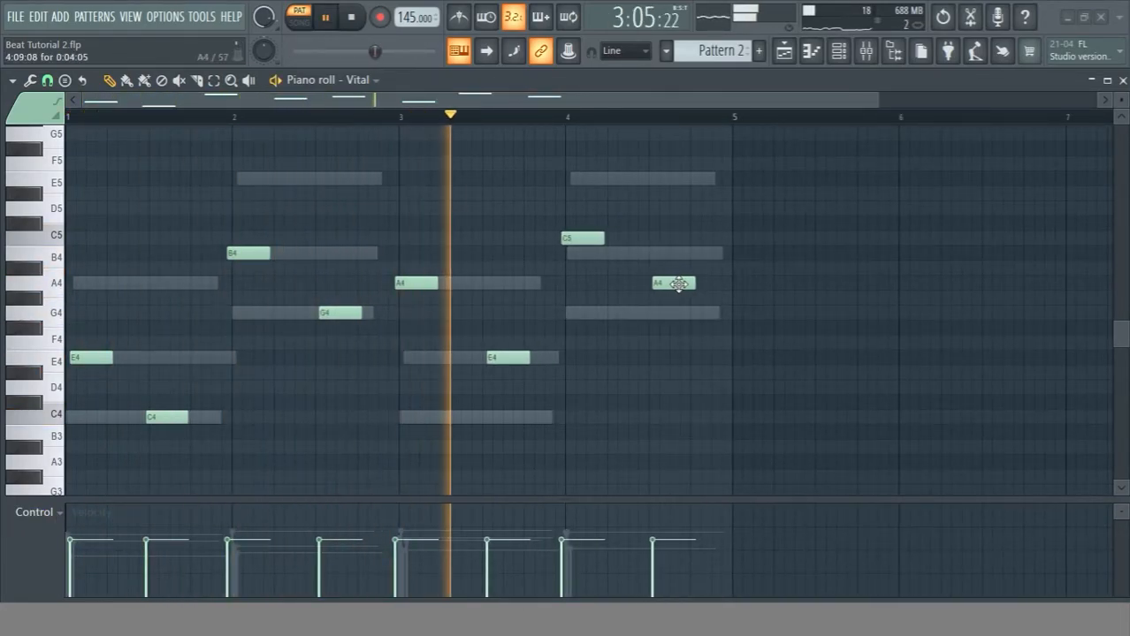
left_click_drag(406, 283, 415, 282)
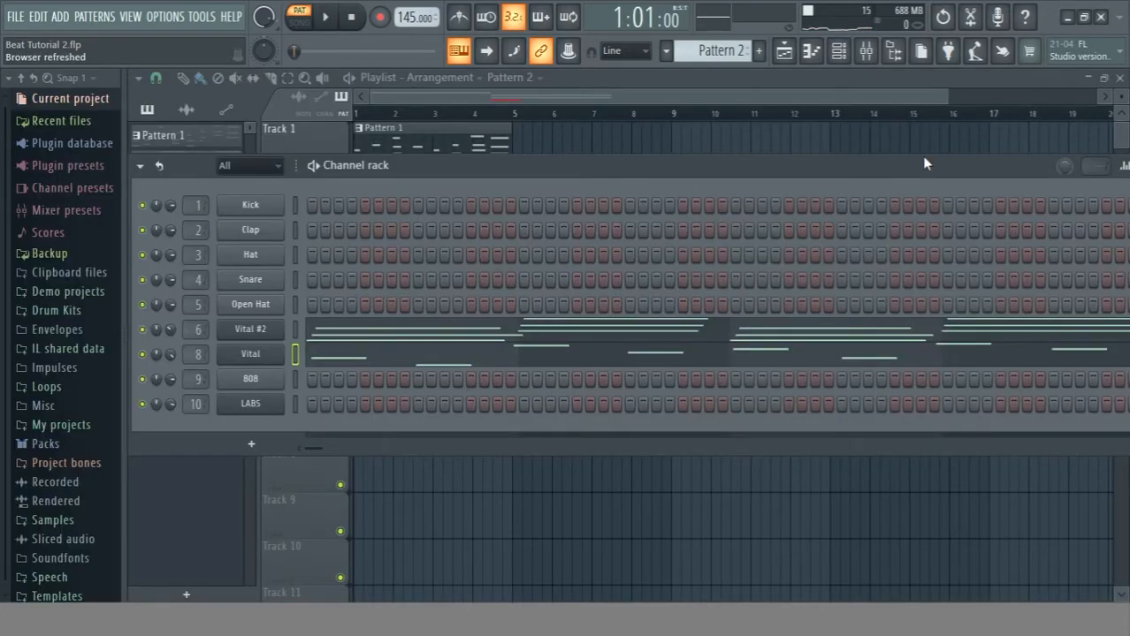
Place Pattern 4 on Track 4 at bar 5 and close the channel rack.
left_click_drag(751, 173, 764, 103)
left_click_drag(650, 102, 550, 301)
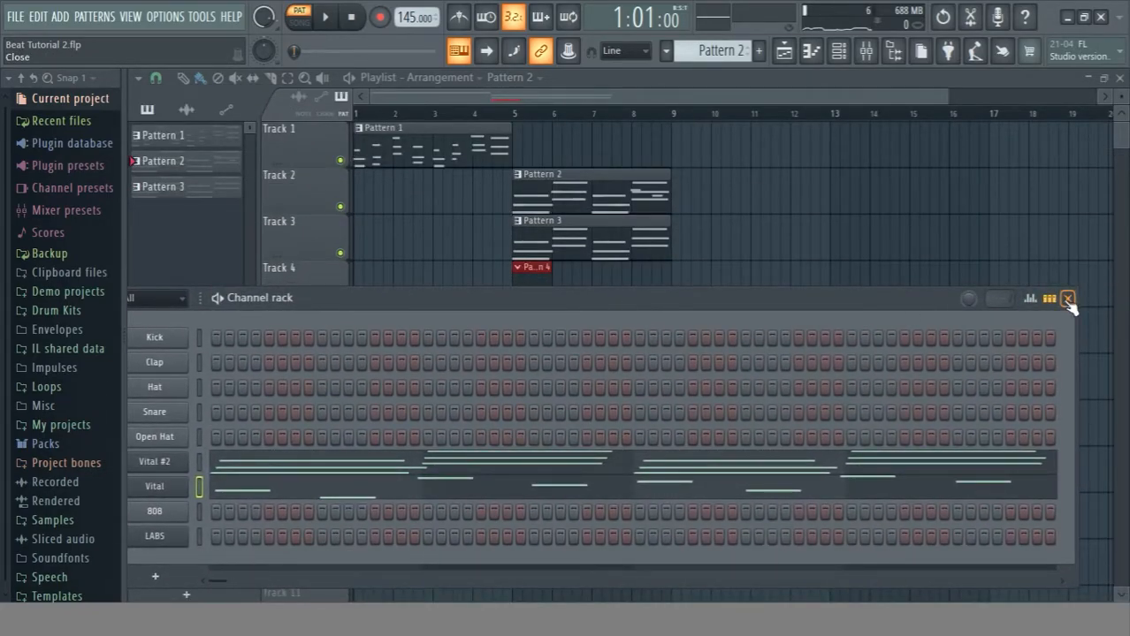
left_click(1067, 299)
left_click(540, 292)
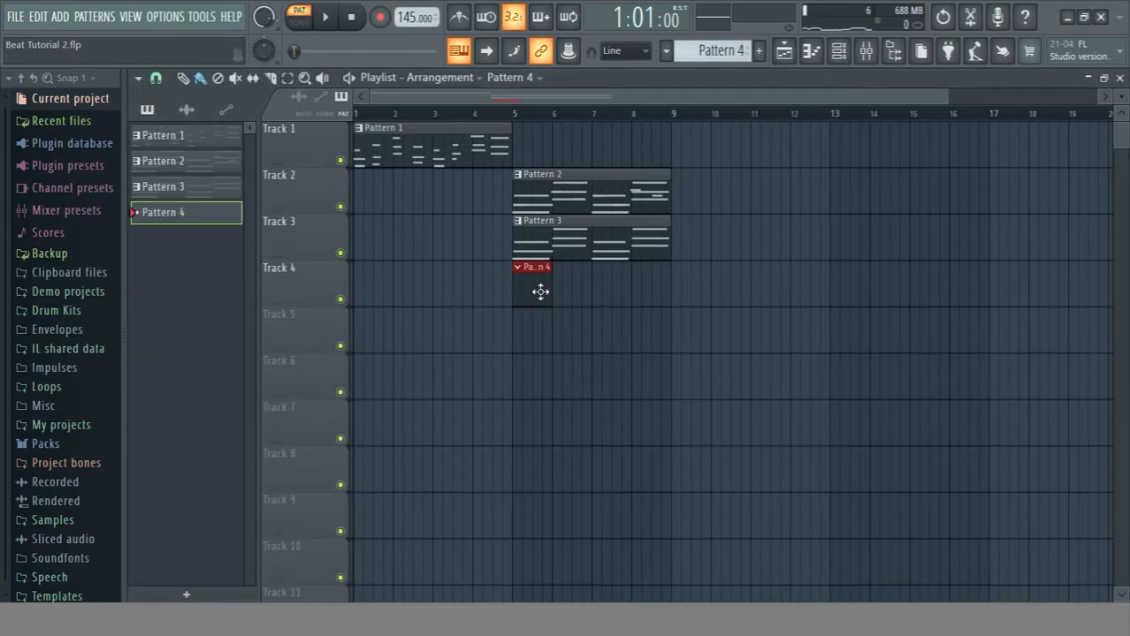
Cut the Vital notes from Pattern 2, paste them into the Vital channel of Pattern 4 and play it.
left_click(212, 164)
key("F6")
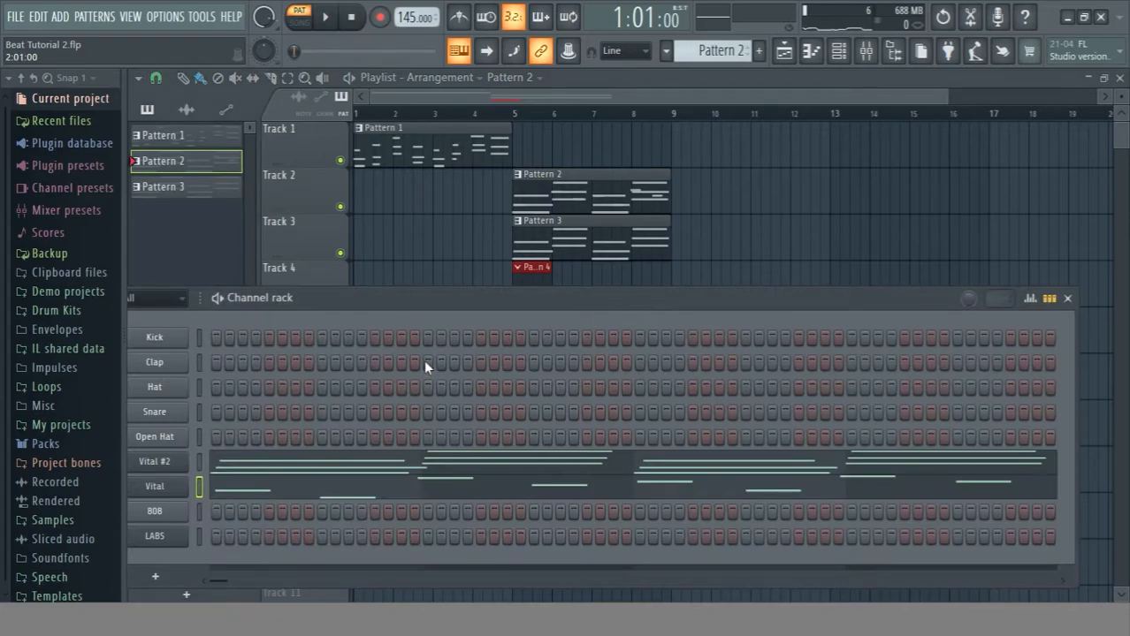
left_click_drag(422, 309, 535, 243)
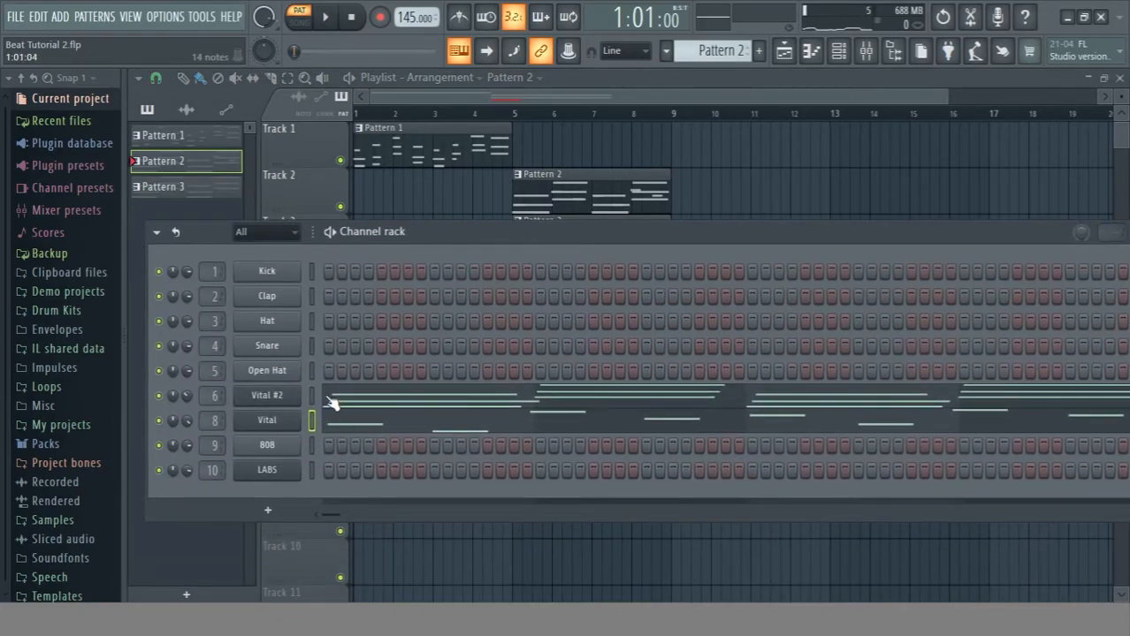
key("ctrl+x")
scroll(710, 51, "down", 2)
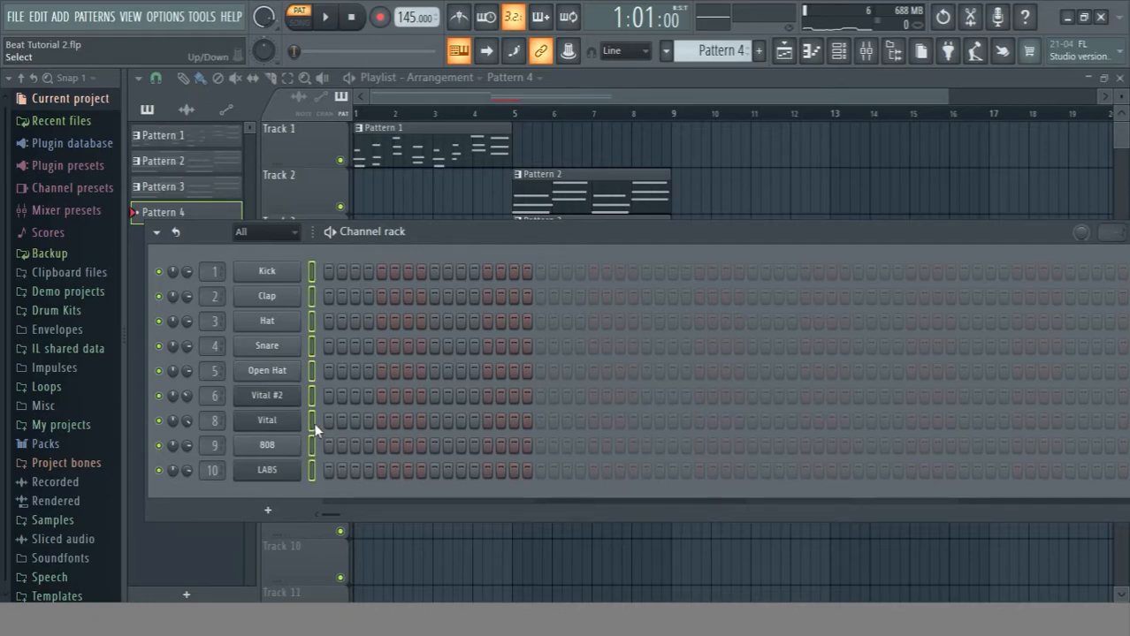
key("ctrl+v")
key("space")
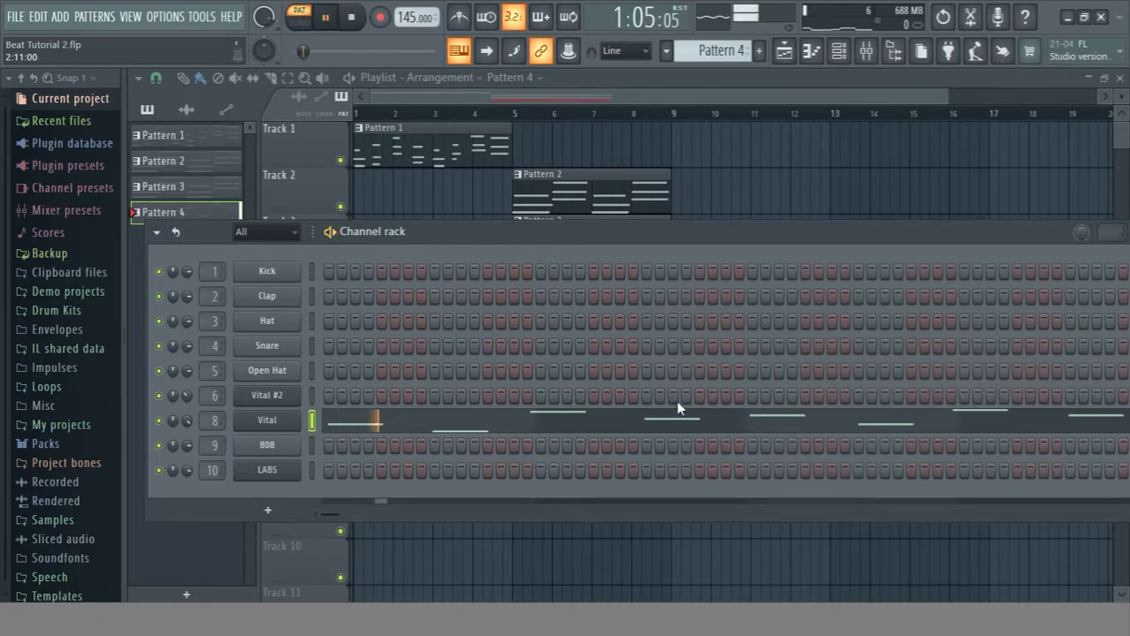
Close the channel rack, switch to song mode and play the arrangement from the start.
left_click_drag(685, 256, 463, 436)
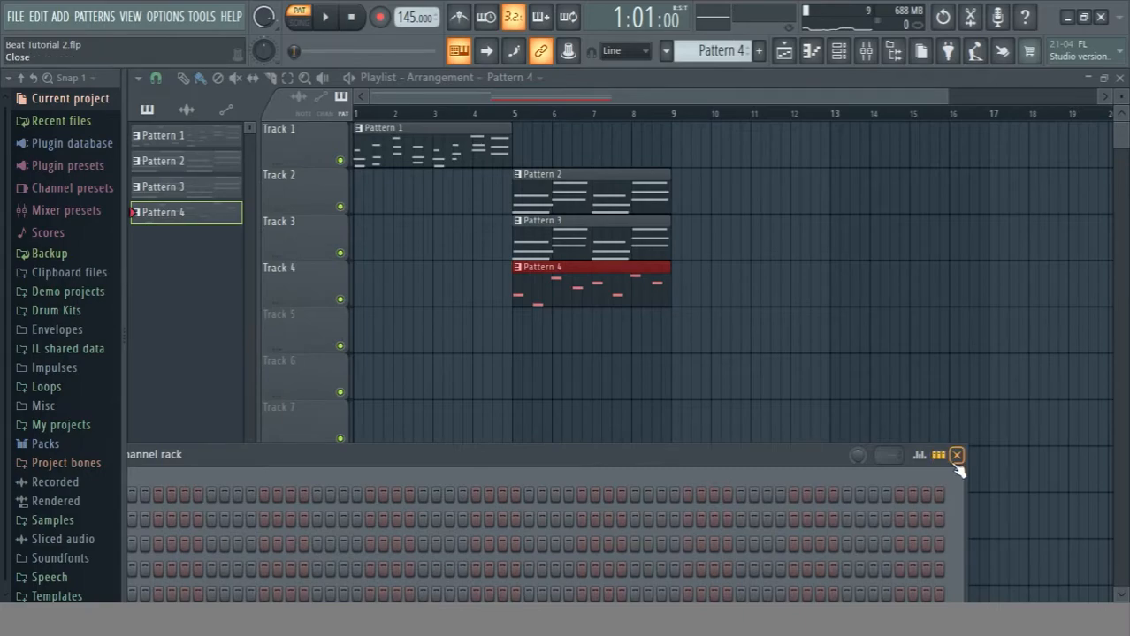
left_click(957, 454)
left_click(299, 21)
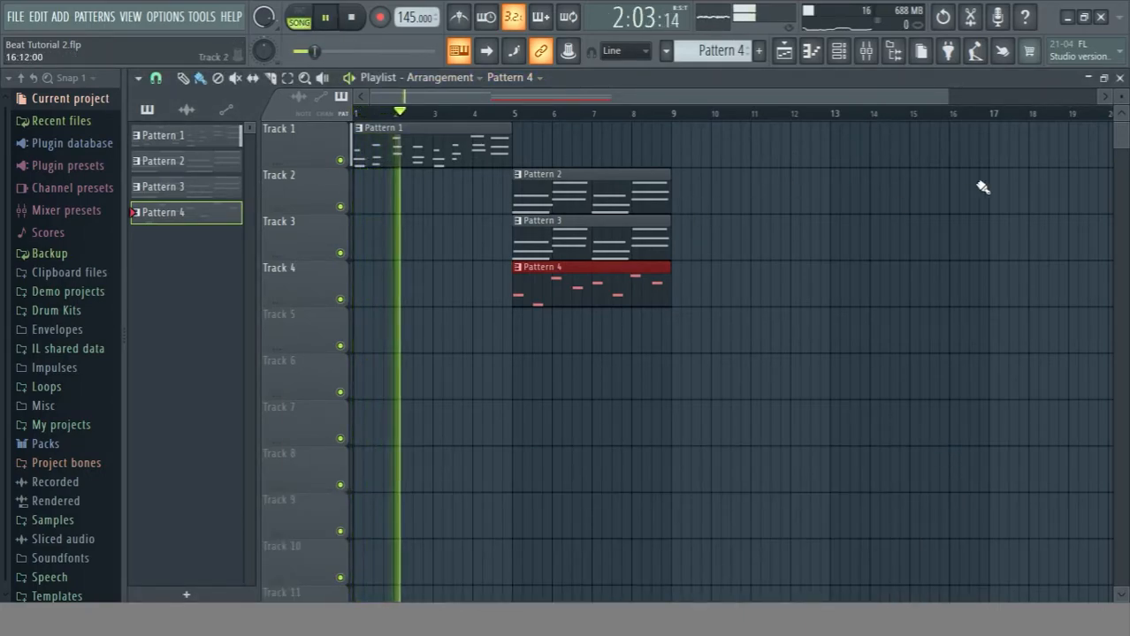
scroll(979, 184, "down", 1)
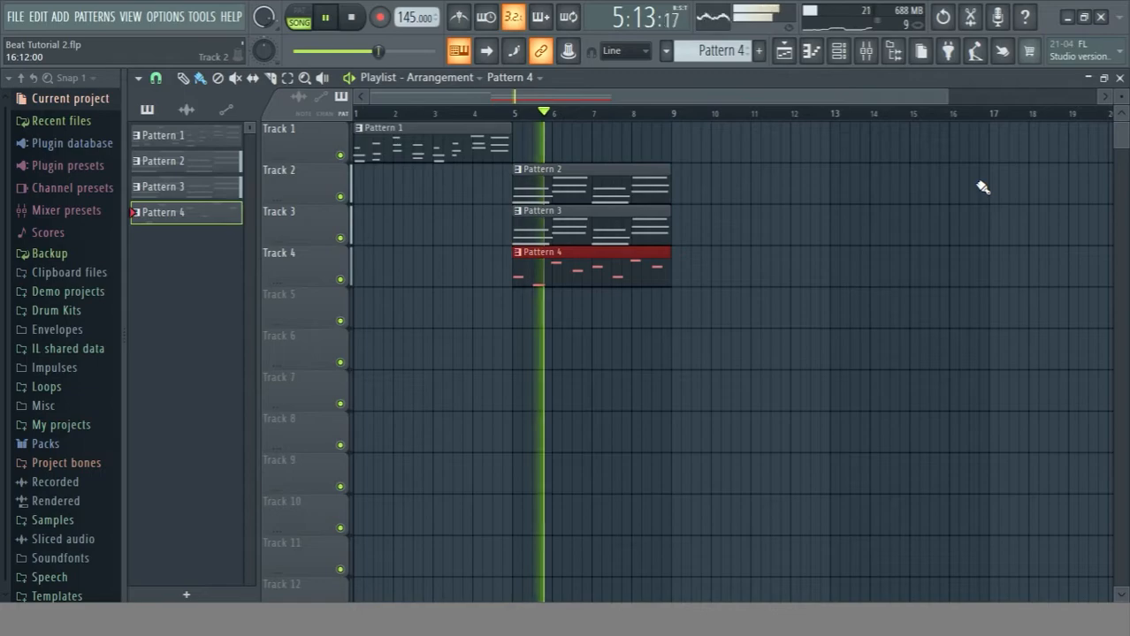
Bring the channel rack into view, select the empty Pattern 5 and rename it KnS.
key("F6")
left_click_drag(393, 453, 645, 170)
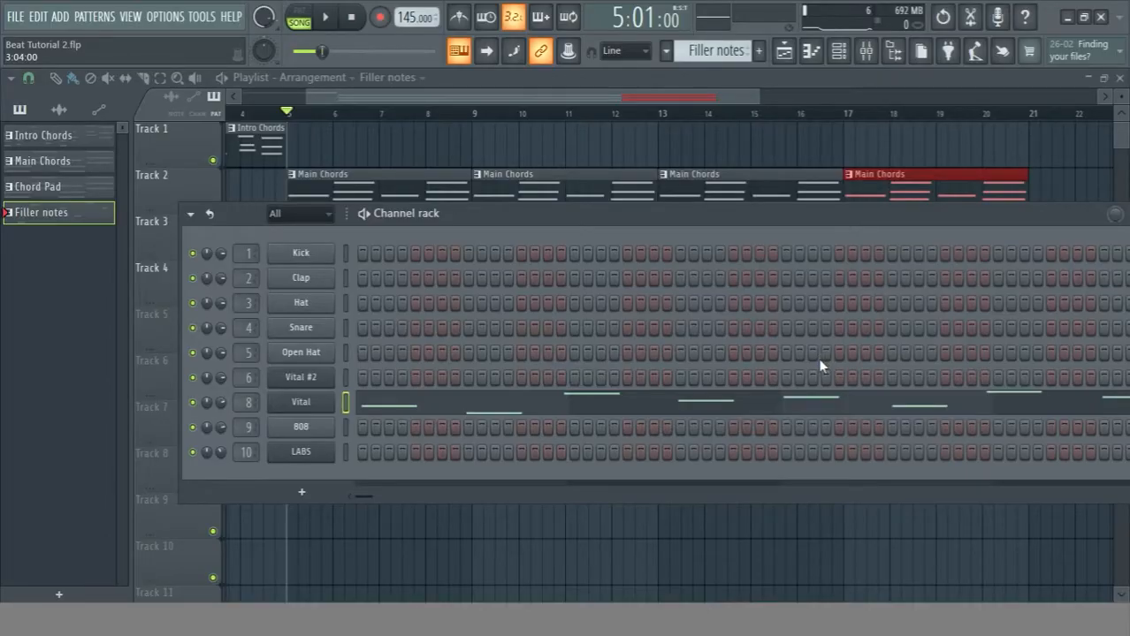
left_click_drag(520, 217, 470, 155)
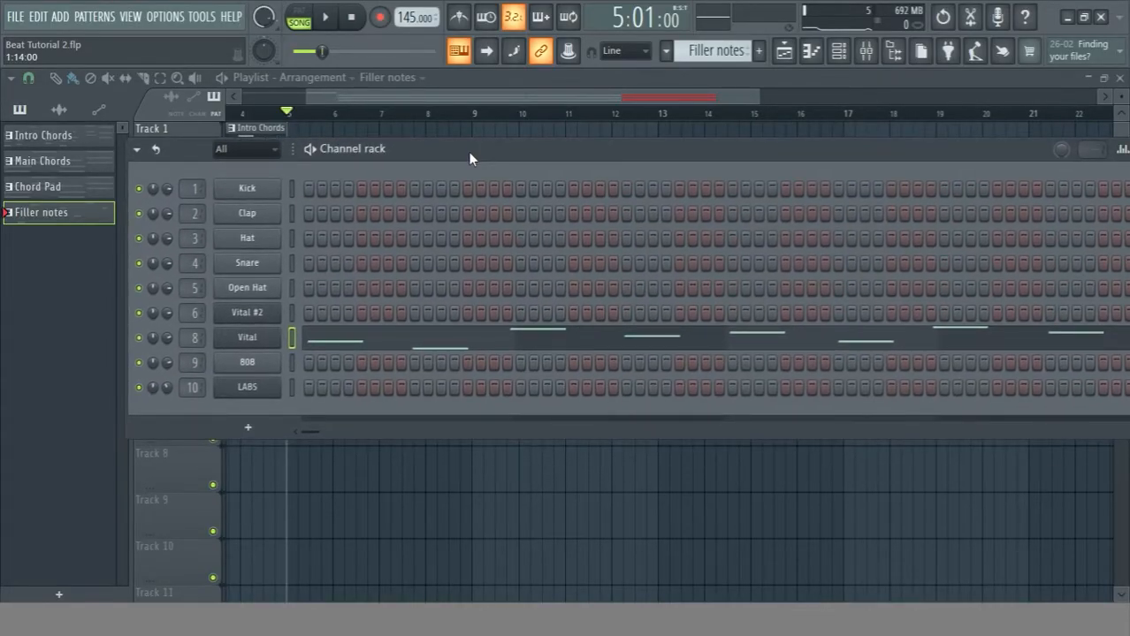
left_click_drag(554, 159, 484, 142)
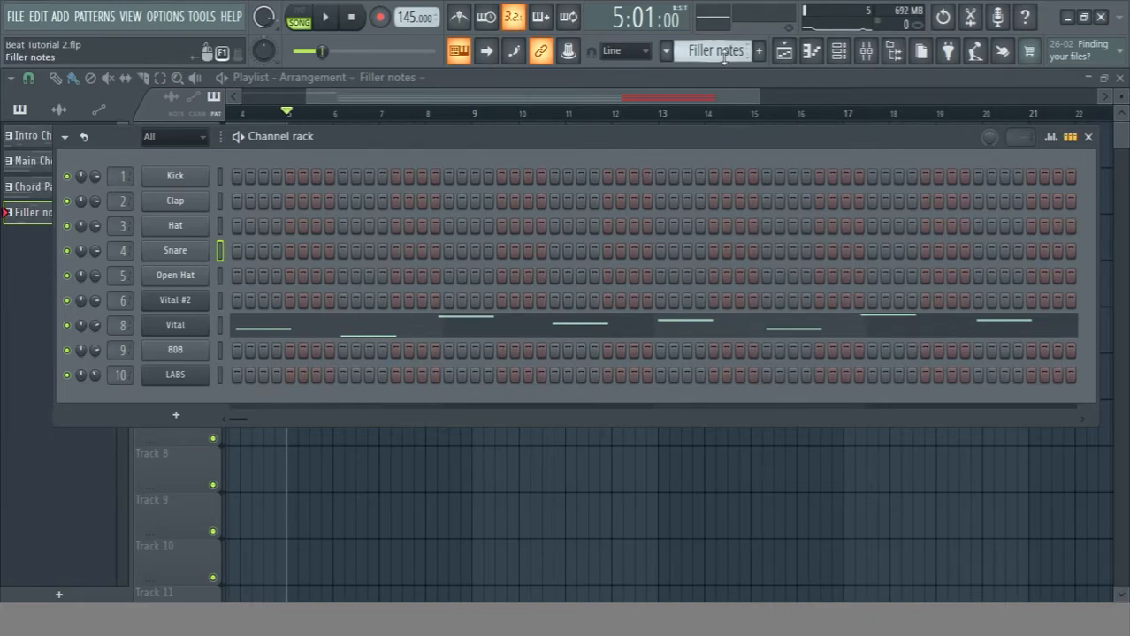
scroll(721, 51, "down", 1)
scroll(723, 51, "up", 1)
scroll(723, 52, "down", 1)
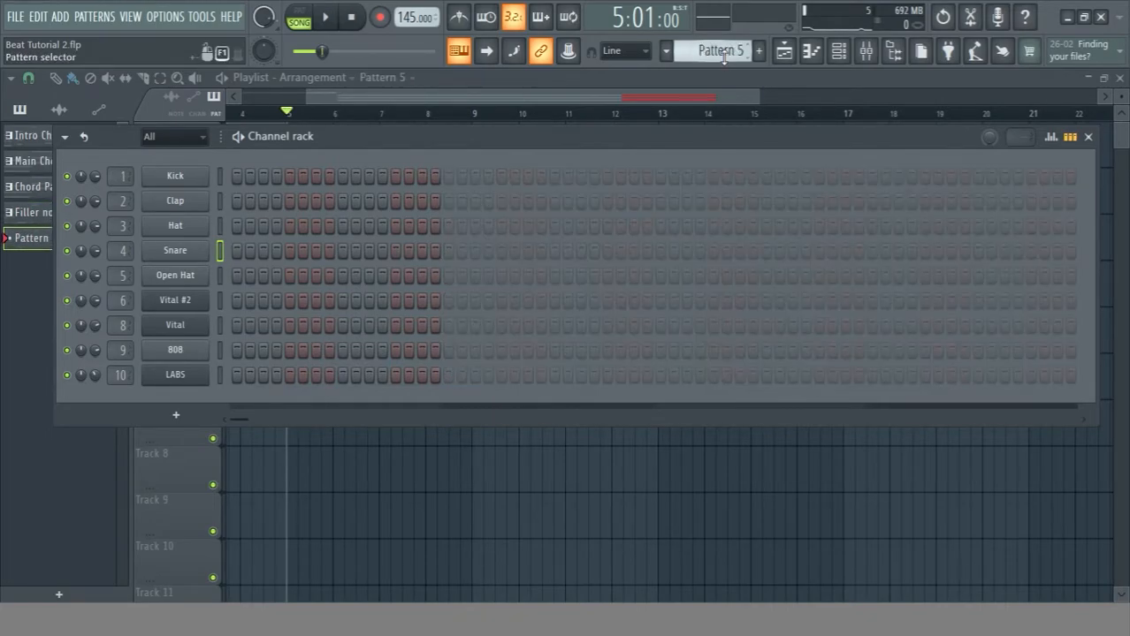
left_click(723, 51)
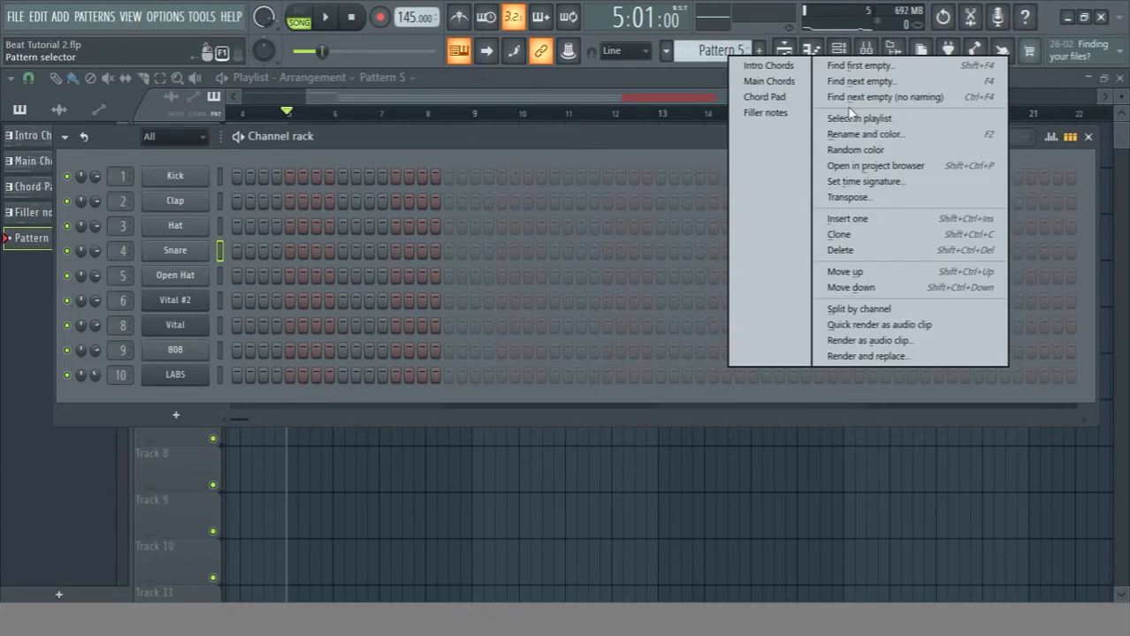
left_click(880, 142)
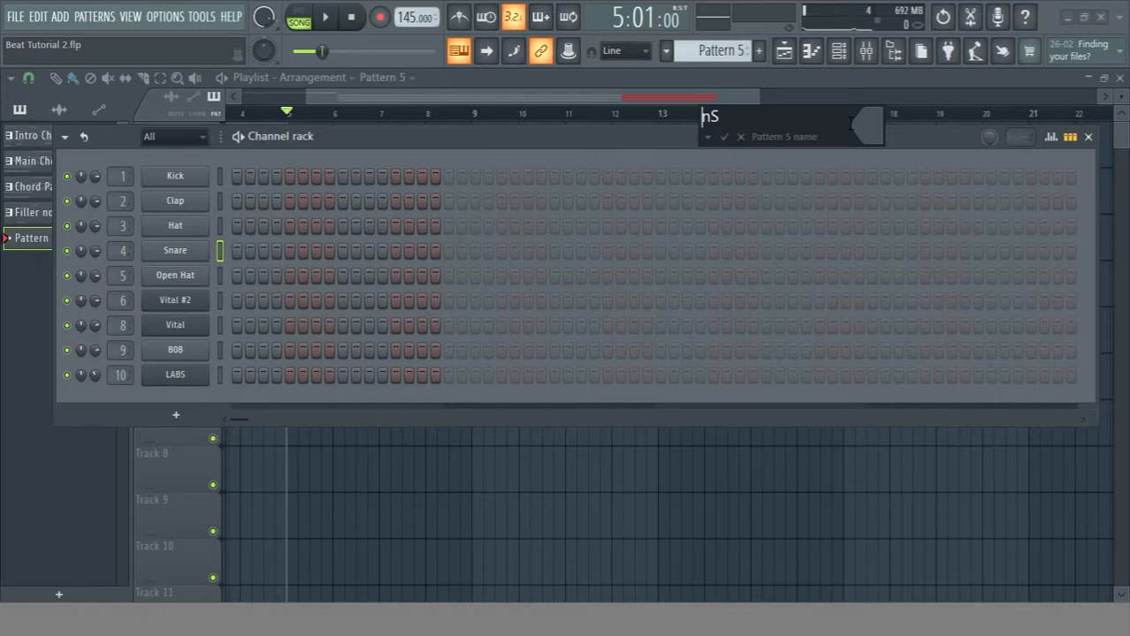
type("K")
key("Return")
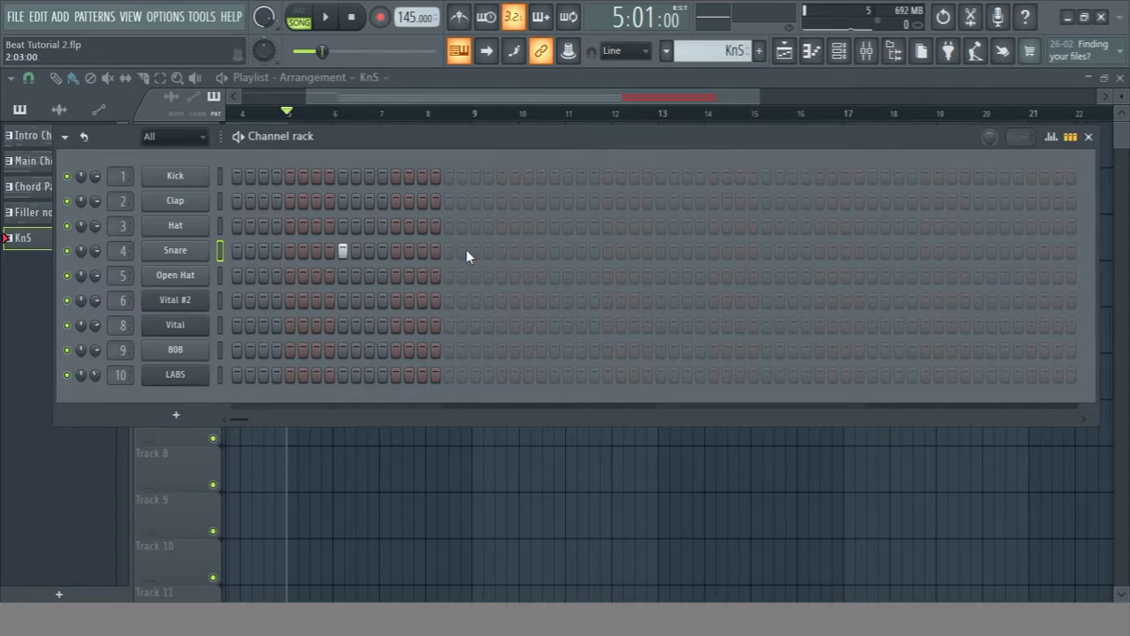
Place Snare hits on the third beat of each bar across four bars of KnS and play the song.
left_click(554, 251)
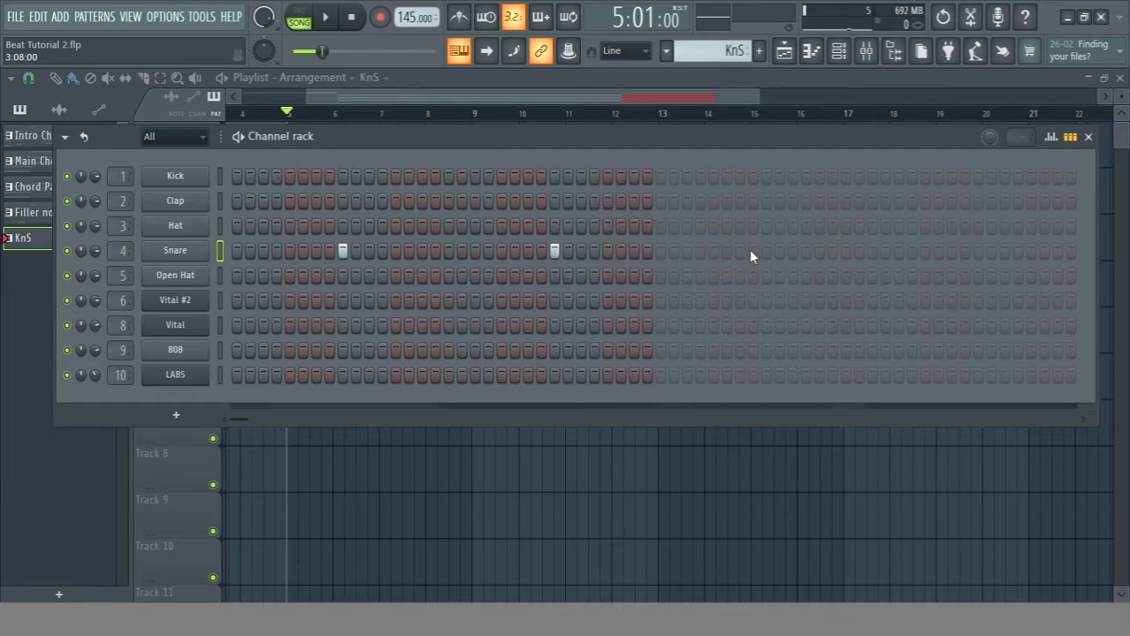
left_click_drag(765, 251, 779, 251)
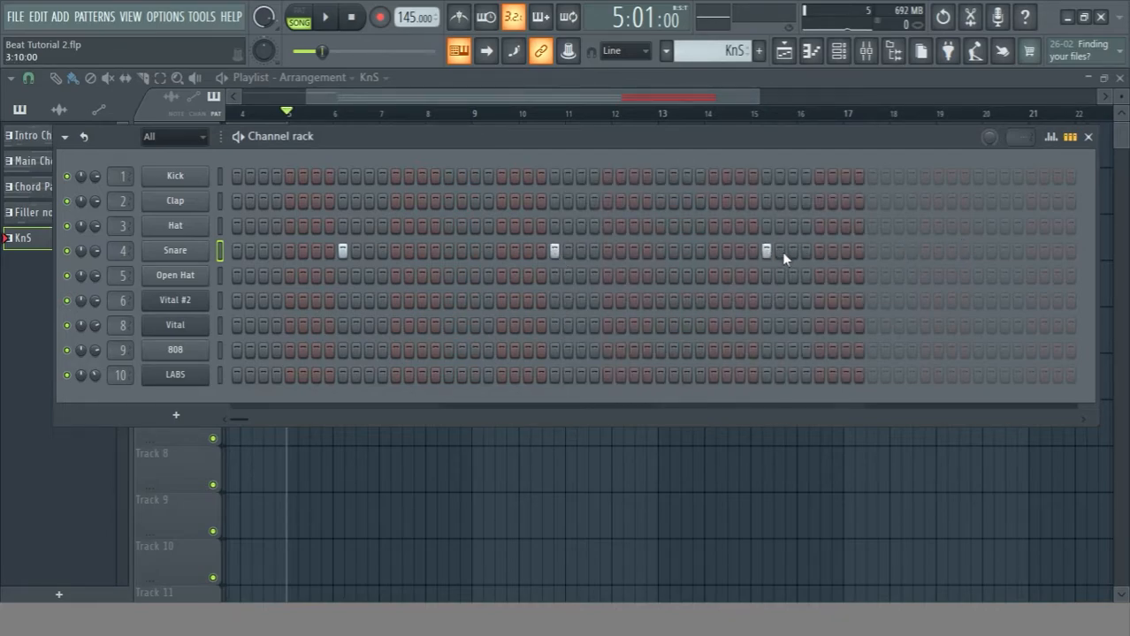
key("space")
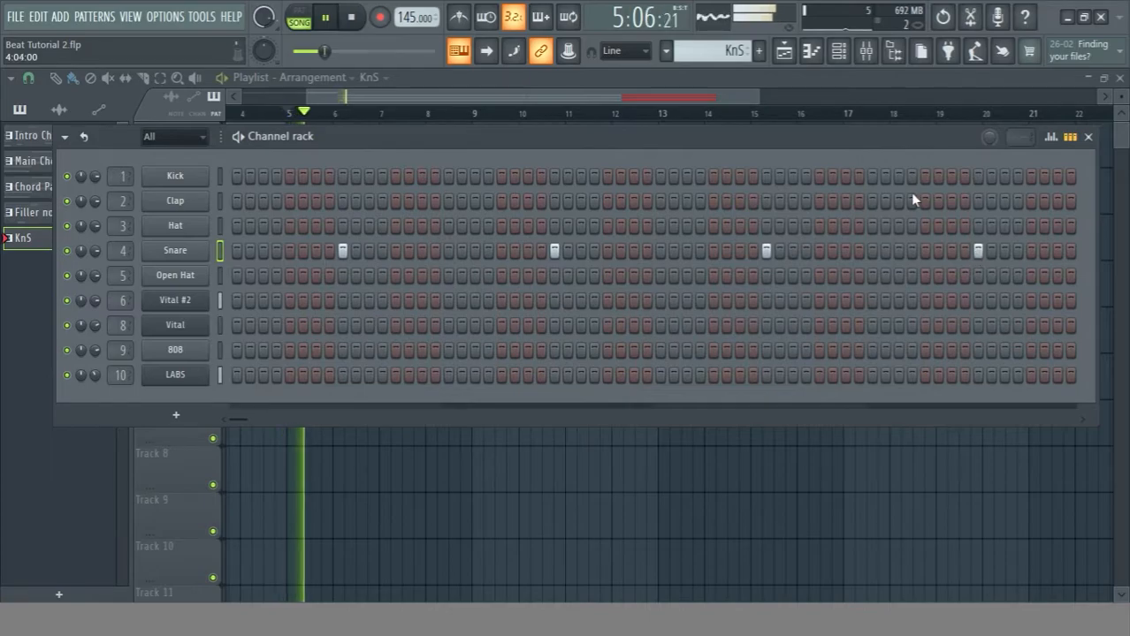
Stop playback, move the channel rack out of the way and place KnS on Track 5 at bar 5.
left_click_drag(463, 136, 510, 497)
key("space")
left_click_drag(75, 241, 318, 341)
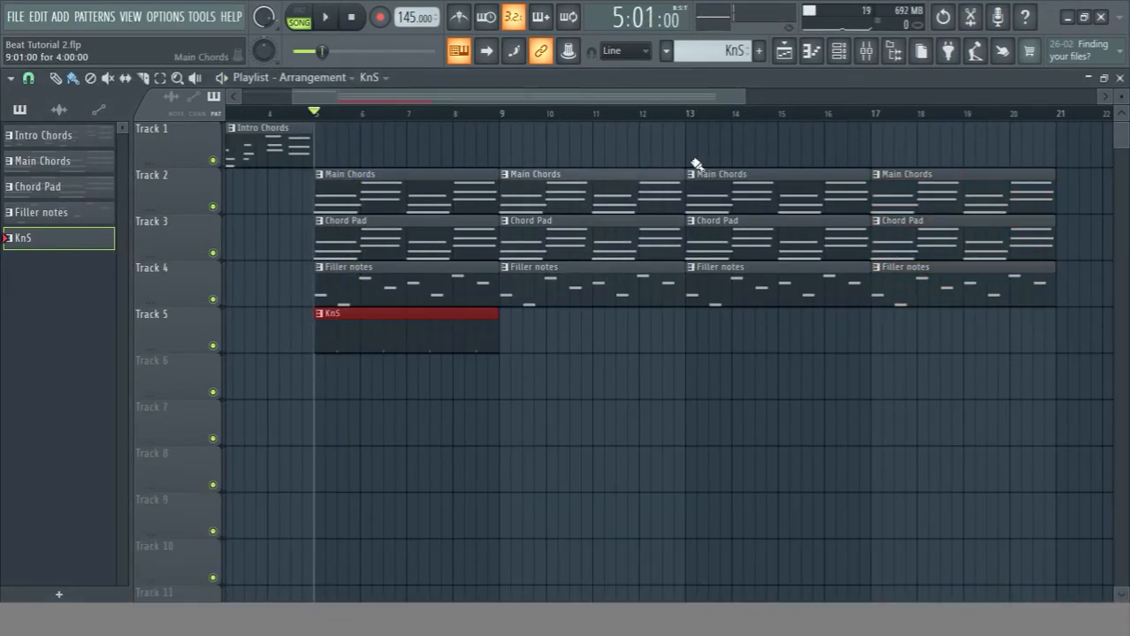
Create a new pattern named Hat and place it on Track 6 at bar 5, directly under KnS.
left_click(762, 53)
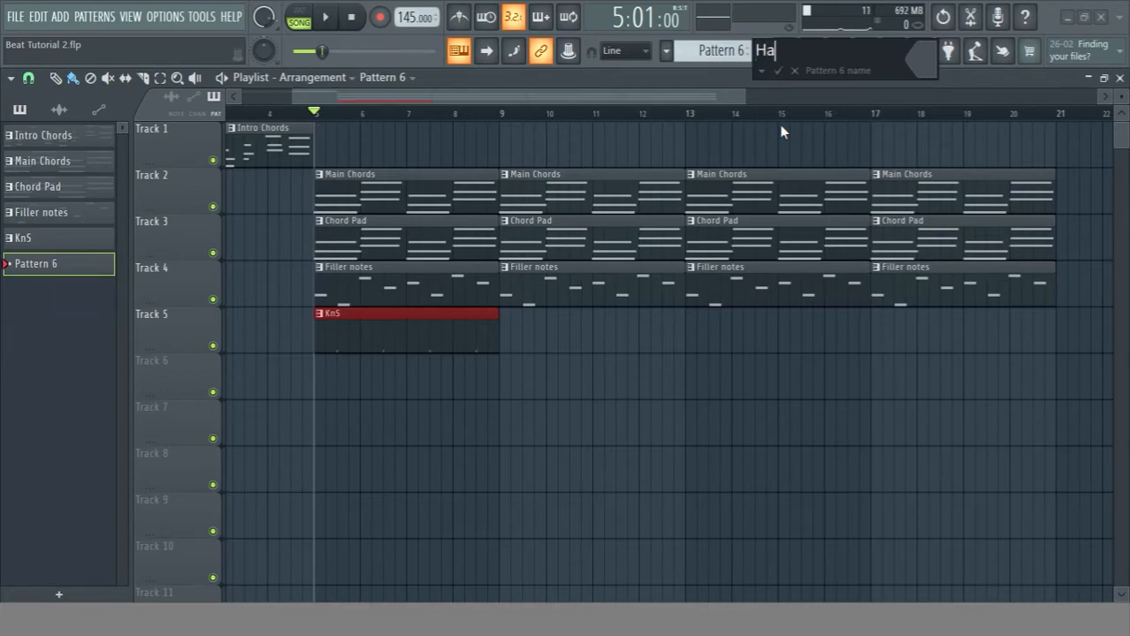
key("Return")
left_click_drag(69, 276, 517, 380)
Select the KnS and Hat clips and duplicate them three times through bar 20.
left_click_drag(499, 439, 477, 318)
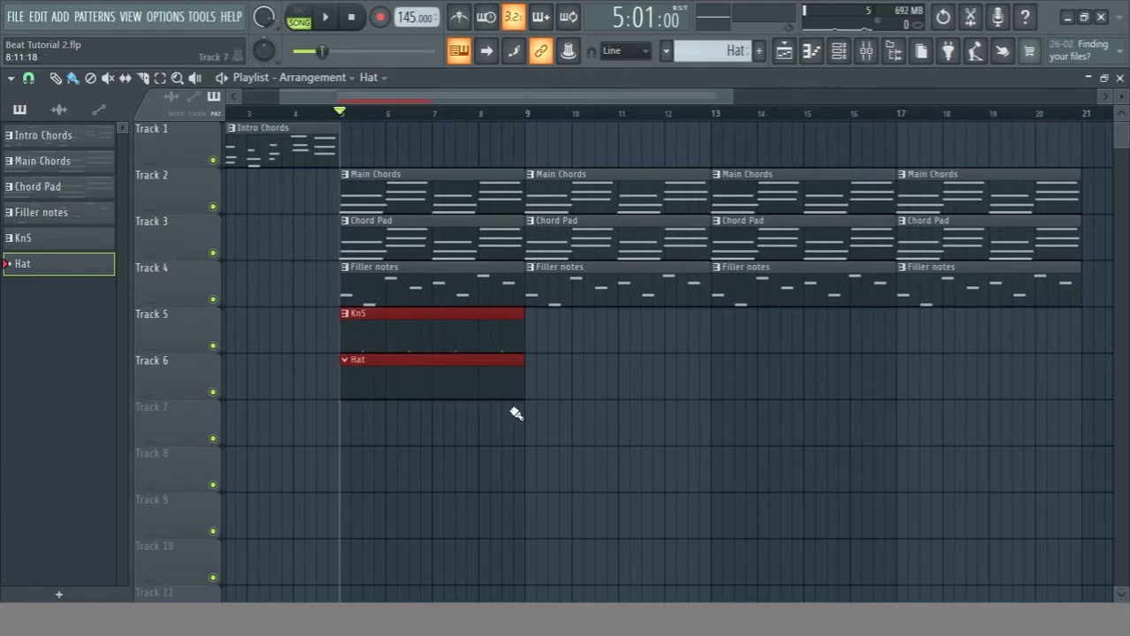
key("ctrl+b")
key("ctrl+b")
key("ctrl+b")
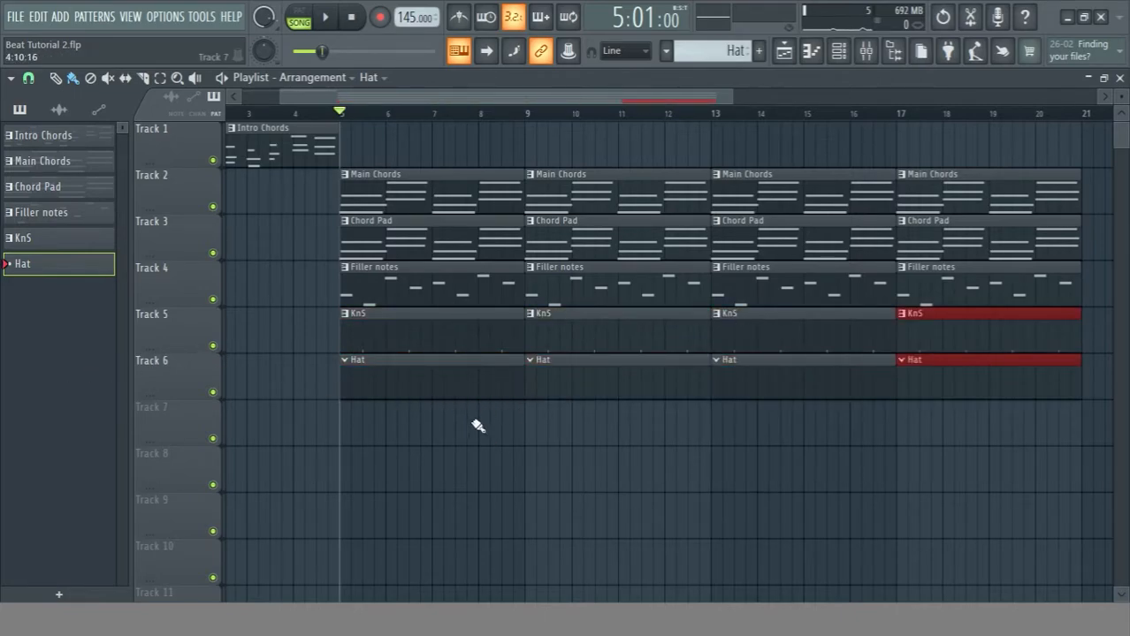
Bring up the channel rack for the Hat pattern and position it below the Track 6 clips.
key("F7")
key("F7")
key("F6")
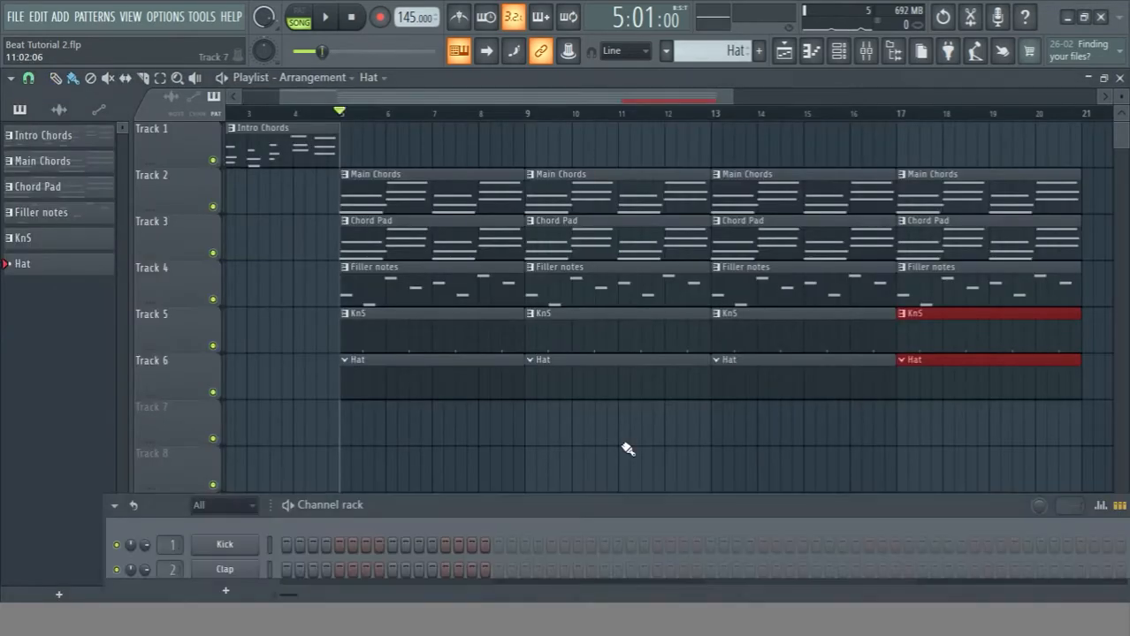
left_click_drag(563, 505, 539, 414)
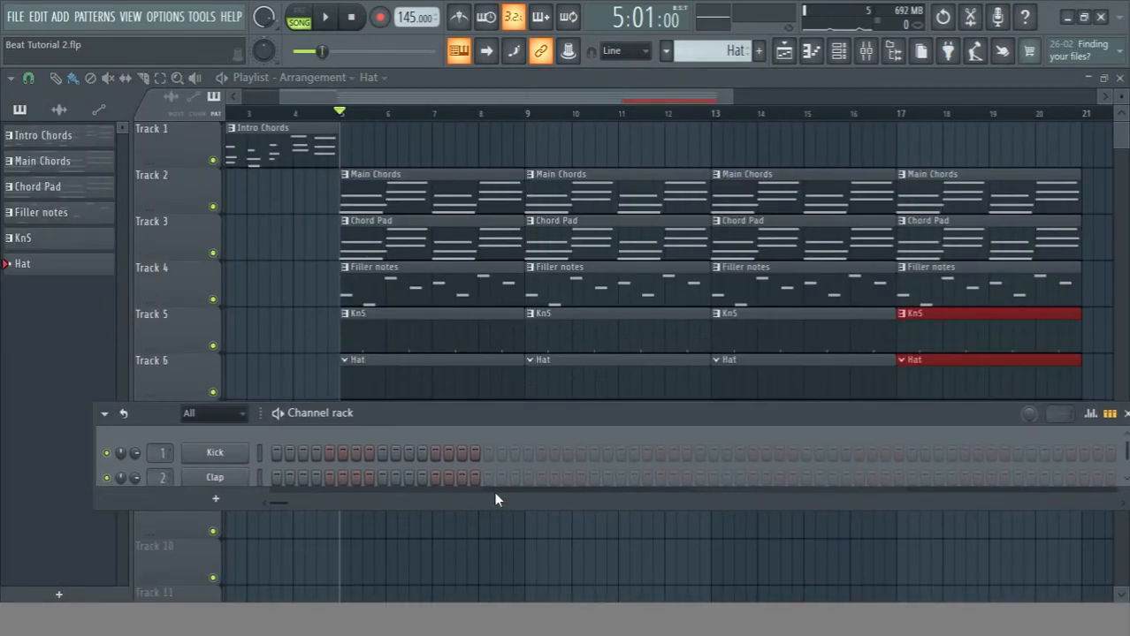
Create a new pattern named Clap and place it on Track 7 at bar 5, under the first Hat clip.
left_click(758, 50)
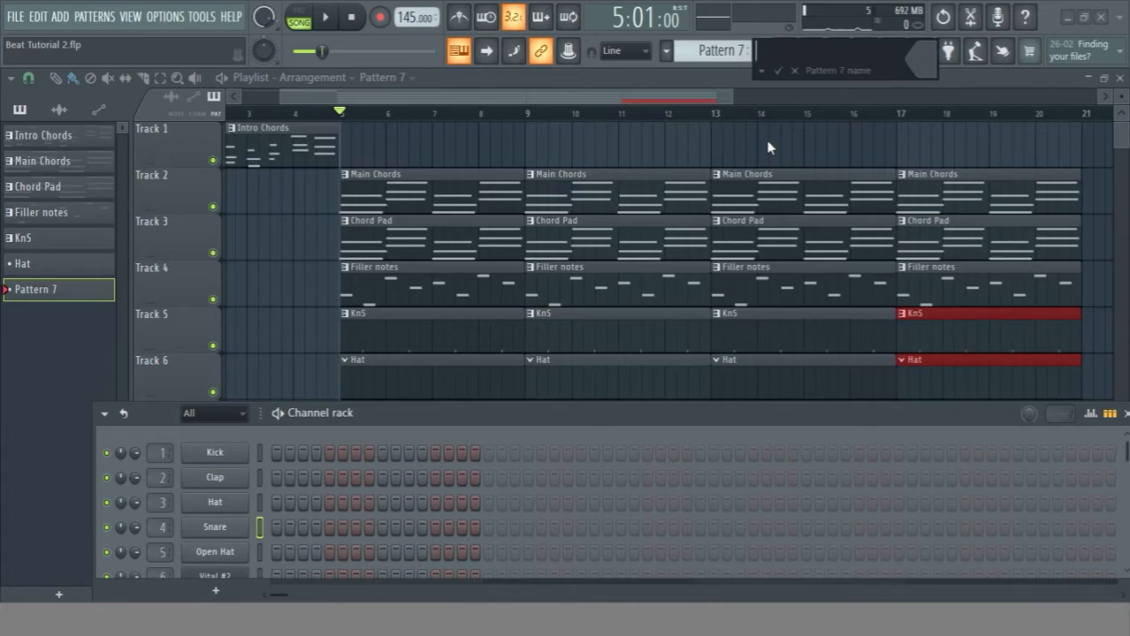
key("Return")
left_click_drag(645, 430, 595, 619)
left_click_drag(99, 295, 548, 429)
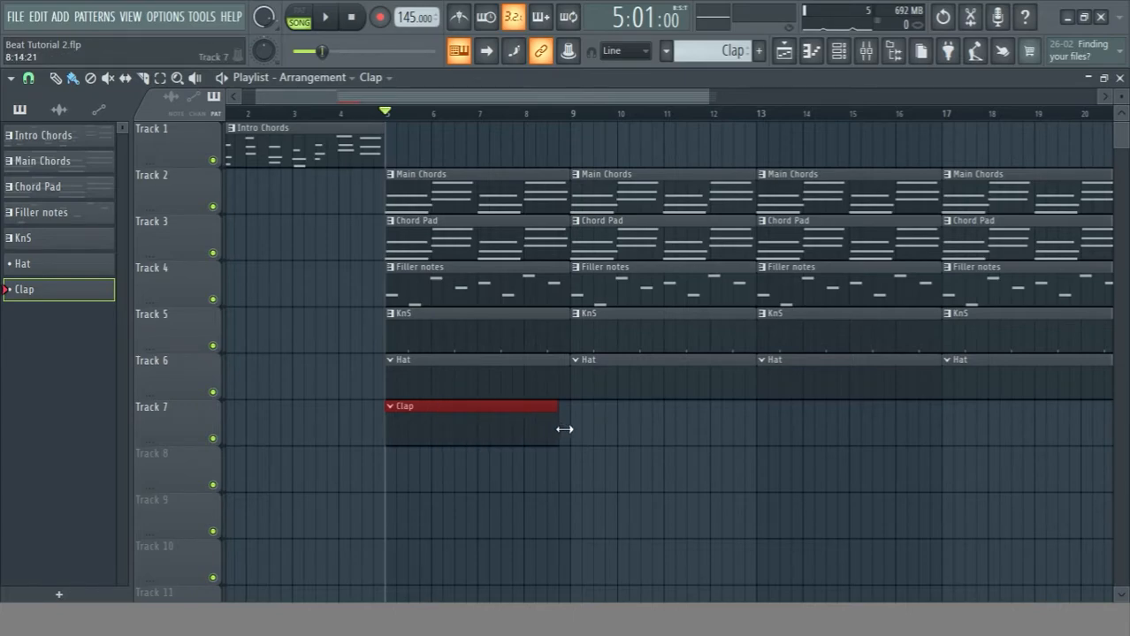
Duplicate the Clap clip three times along Track 7 so the clips run through bar 20.
scroll(716, 116, "down", 4)
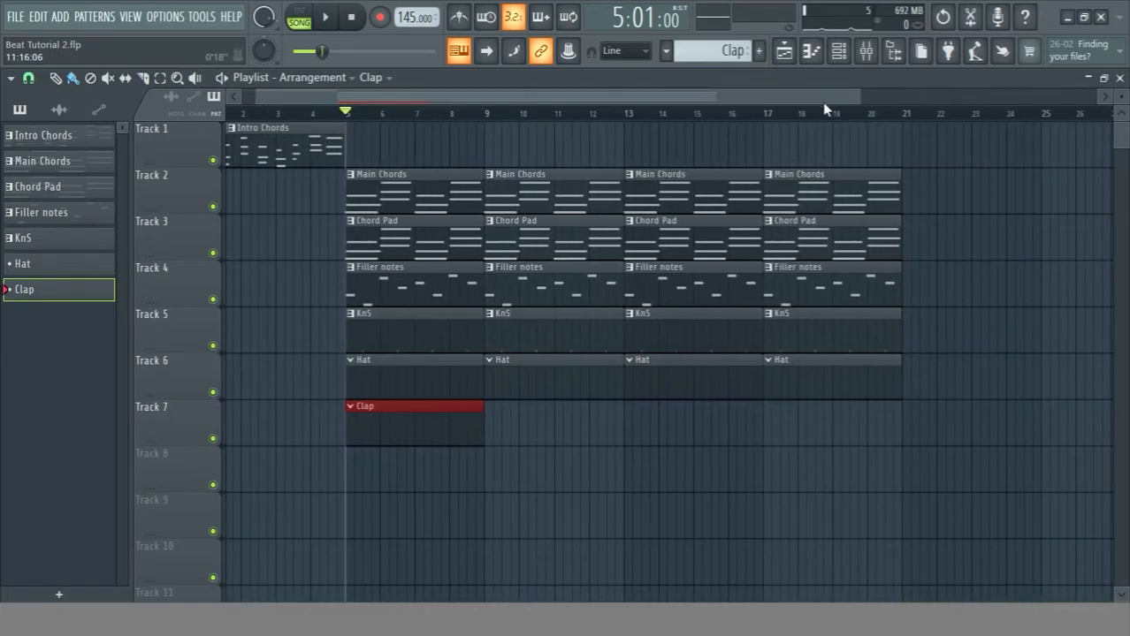
key("ctrl+b")
key("ctrl+b")
key("ctrl+b")
Bring up the channel rack, enlarge it to show all channels and move it over the upper playlist tracks.
key("F7")
key("F7")
key("F6")
left_click_drag(591, 600, 694, 182)
left_click_drag(446, 374, 445, 476)
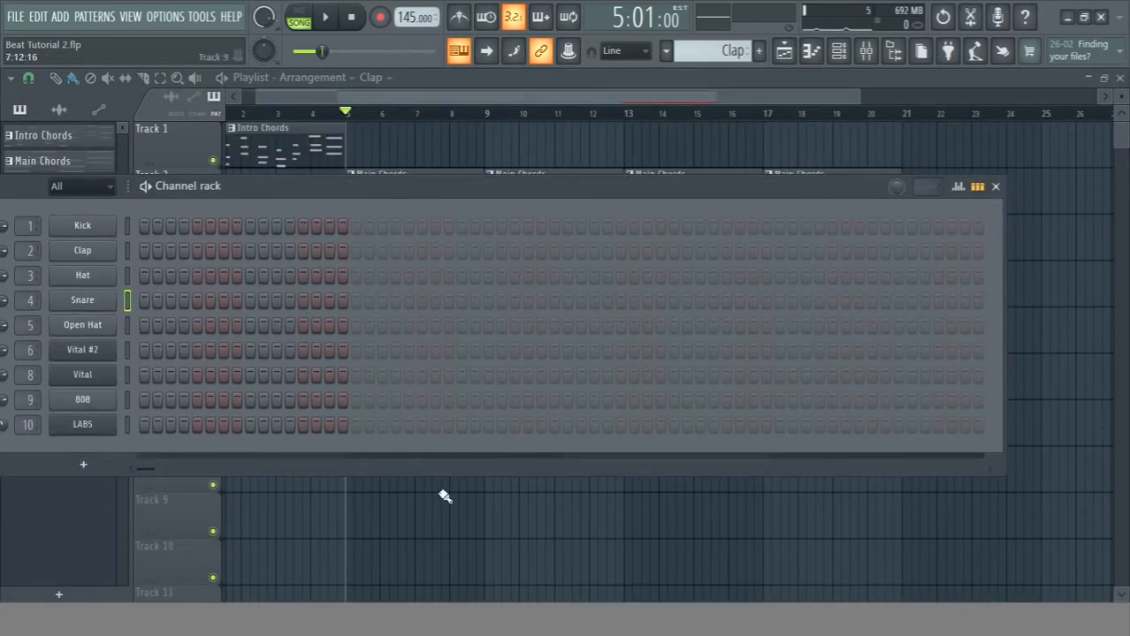
left_click_drag(411, 196, 559, 136)
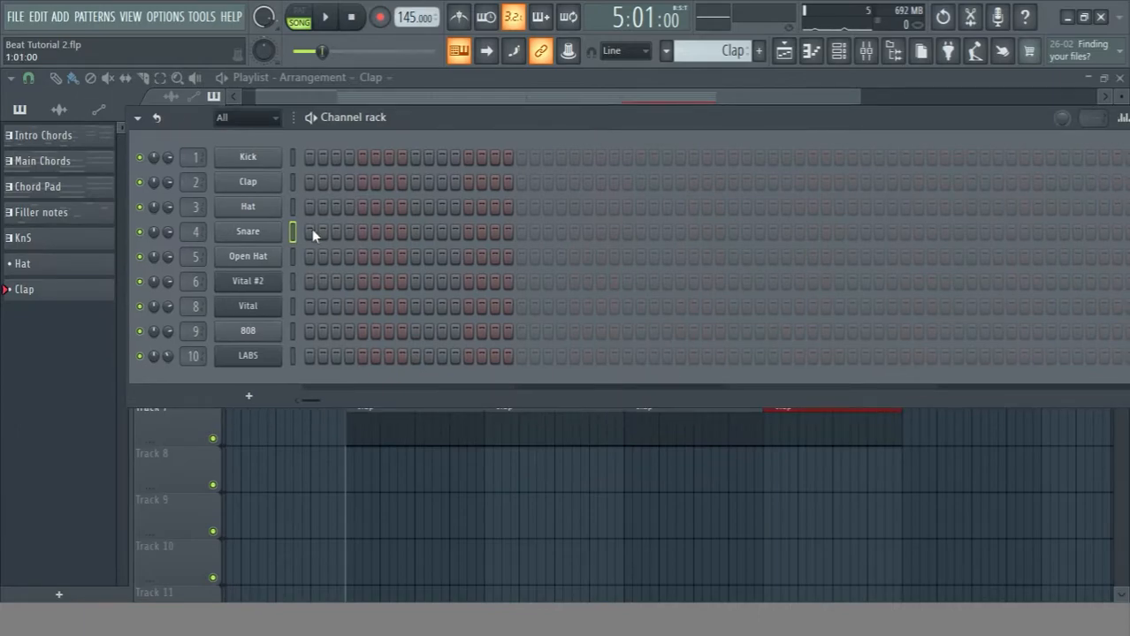
left_click_drag(494, 123, 499, 157)
Discard the newly added empty pattern, switch to the KnS pattern and play the arrangement from bar 5.
left_click(758, 50)
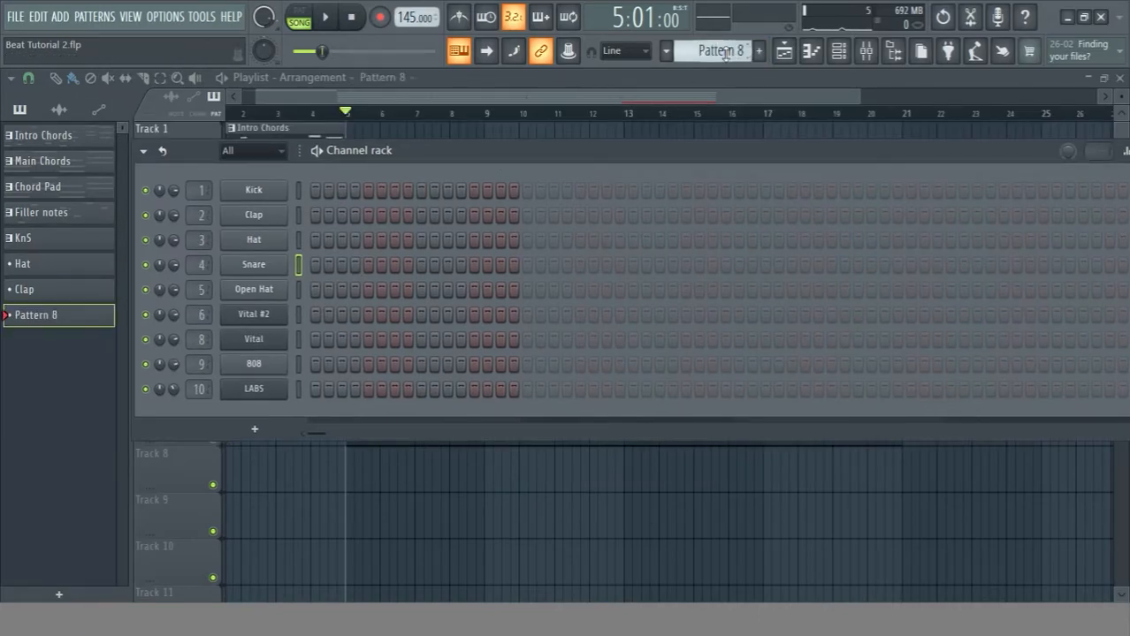
key("ctrl+z")
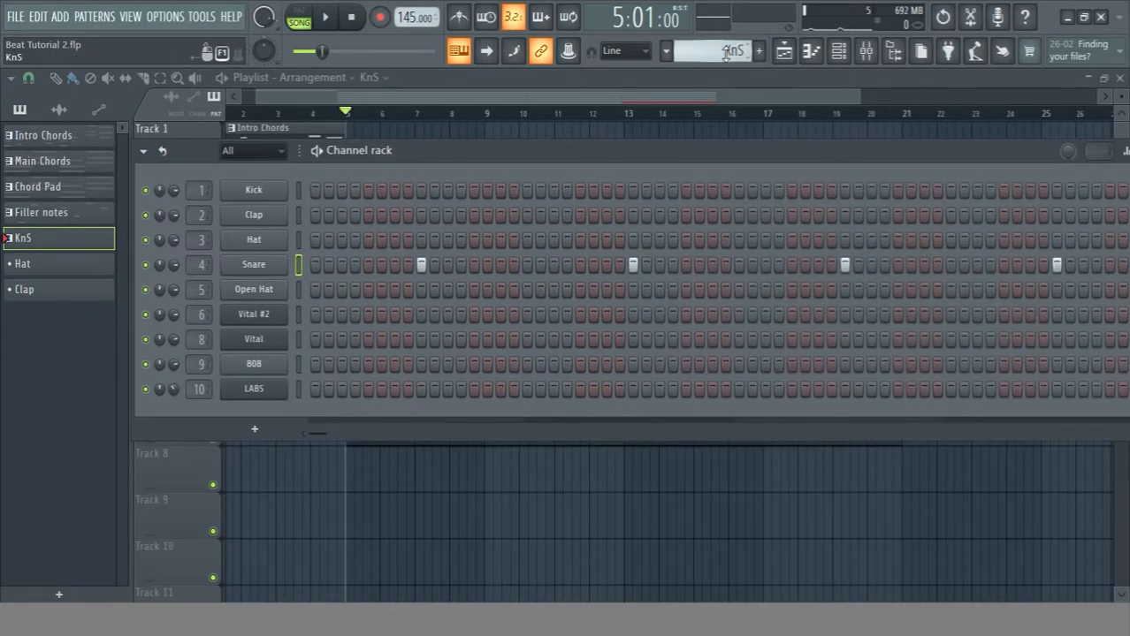
key("space")
left_click_drag(545, 167, 457, 134)
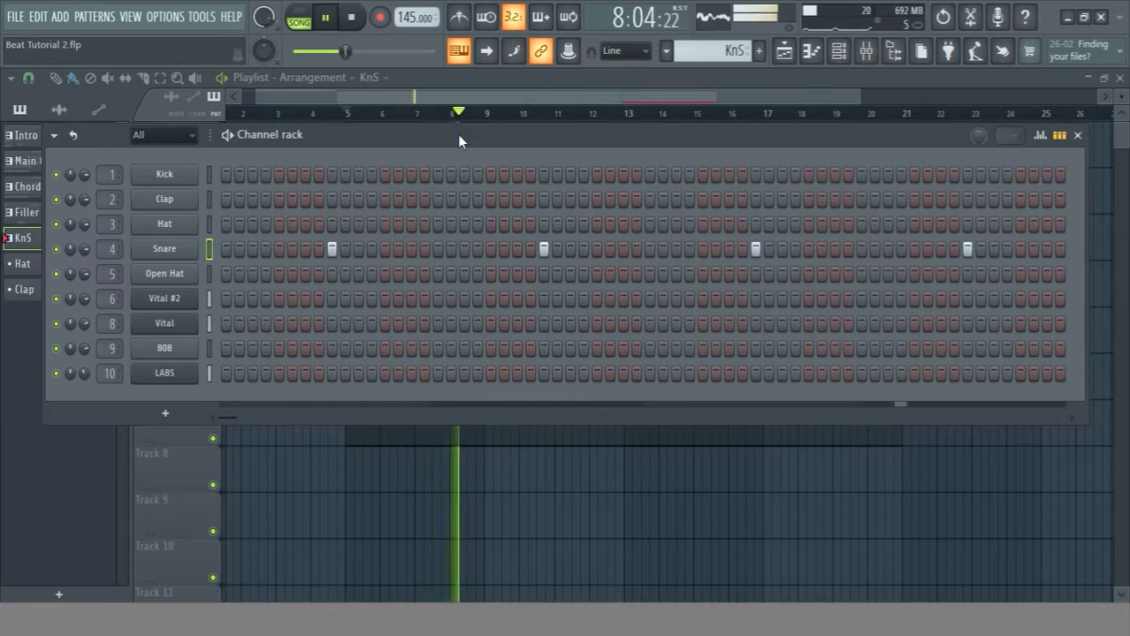
key("space")
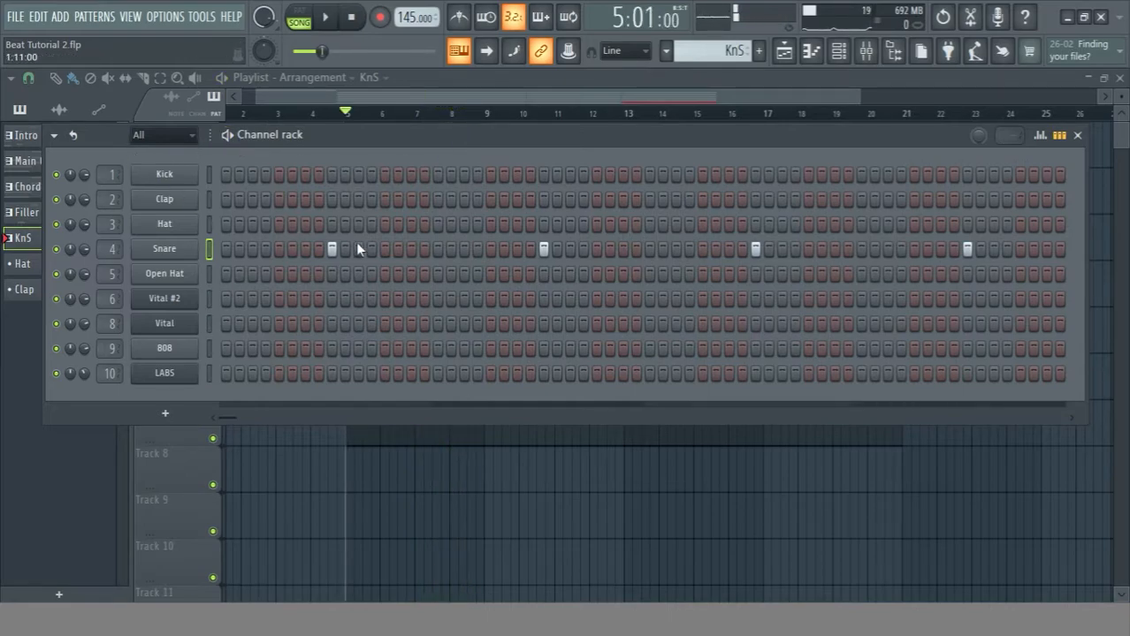
Adjust the Snare channel's time shift to 0:01 while listening to the arrangement, and close the channel settings.
left_click(184, 253)
left_click(209, 292)
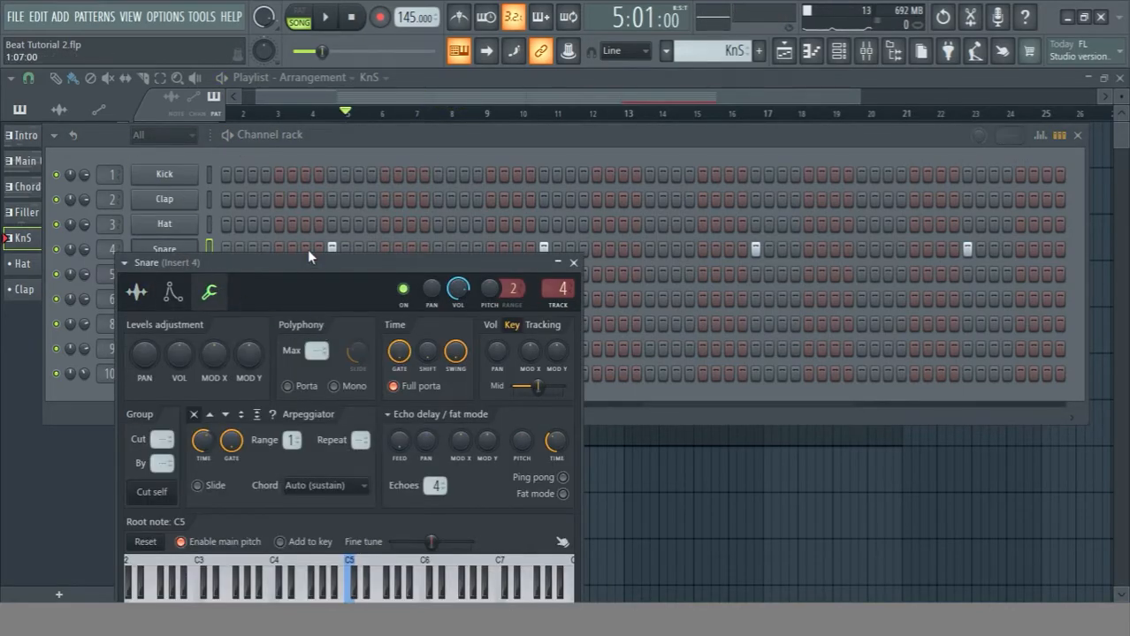
left_click_drag(308, 258, 320, 177)
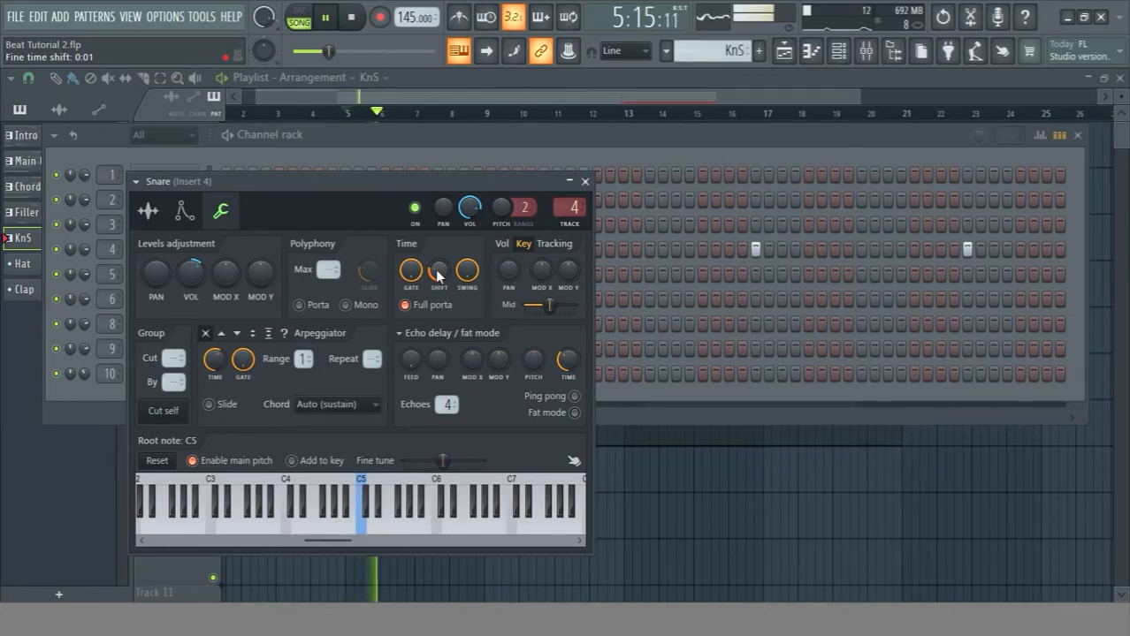
left_click(584, 181)
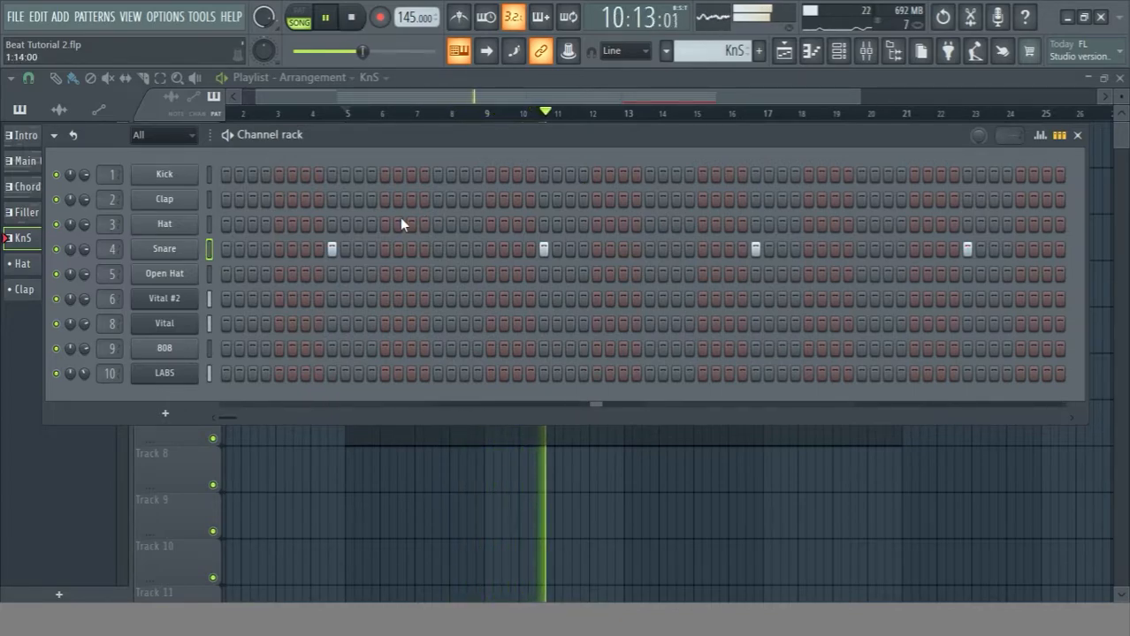
key("space")
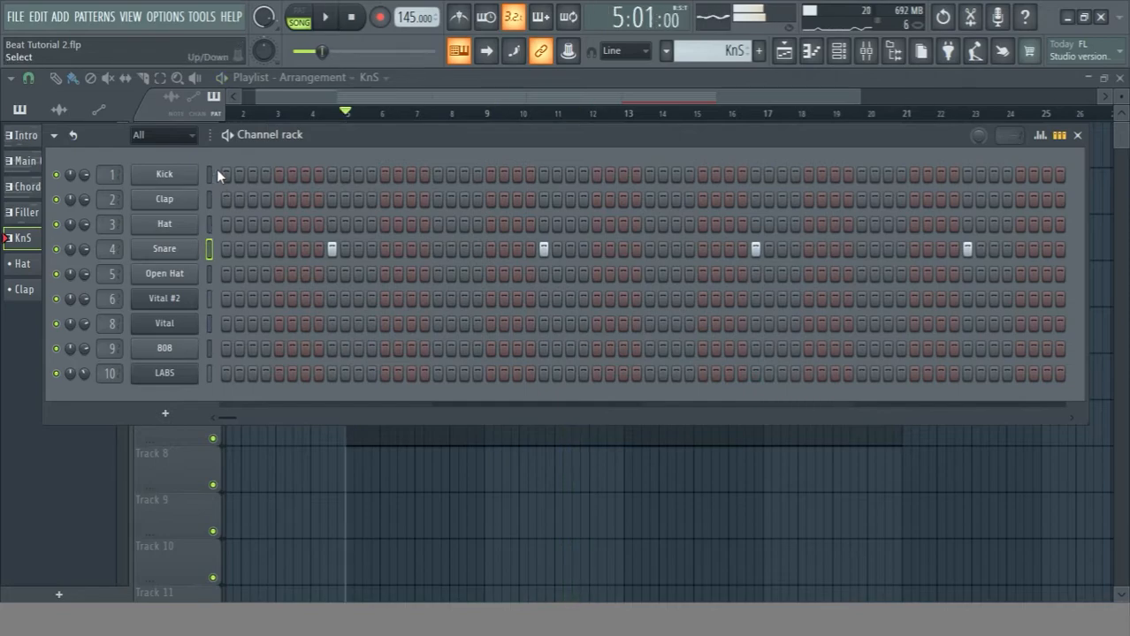
Fill the KnS pattern's Kick row every 4 steps, audition it, and clear every hit except the first.
right_click(181, 183)
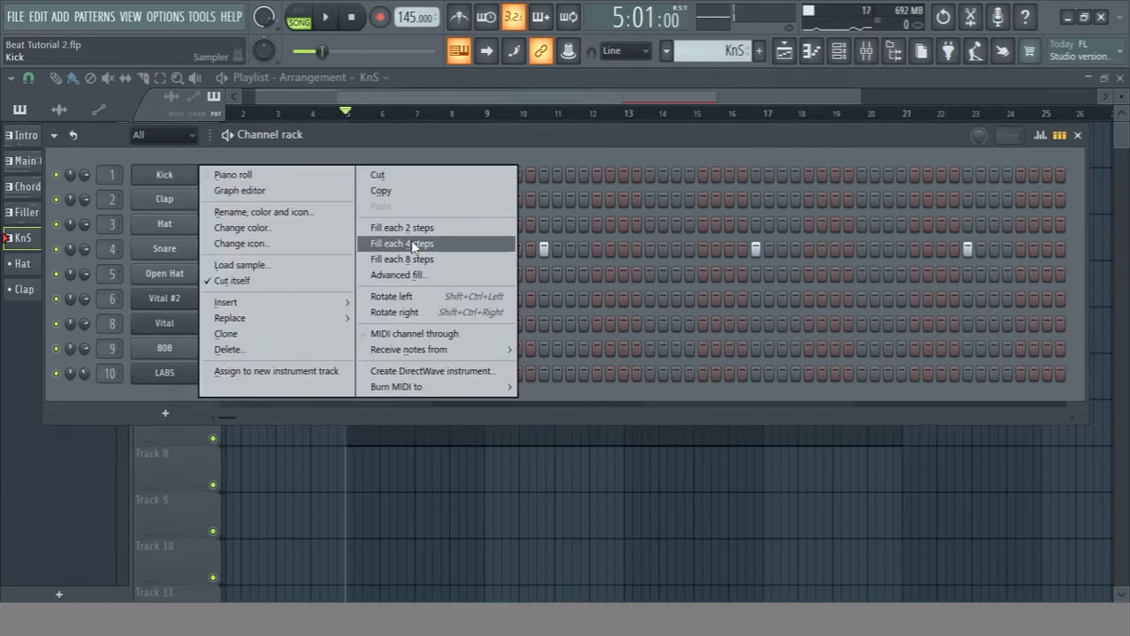
left_click(412, 240)
key("space")
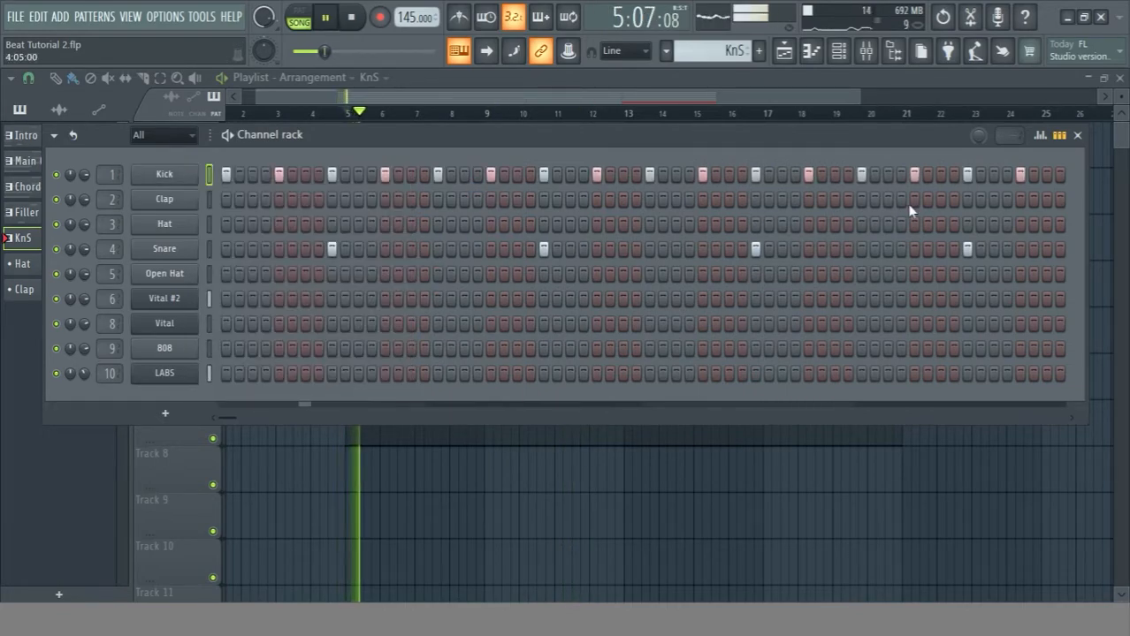
key("space")
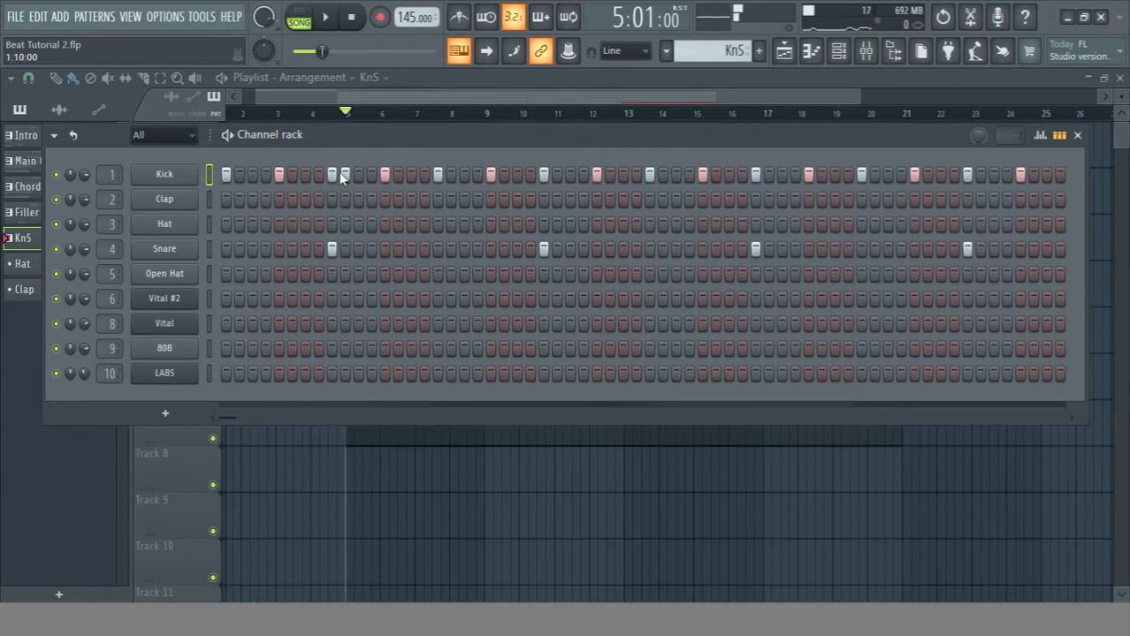
left_click_drag(299, 173, 1049, 162)
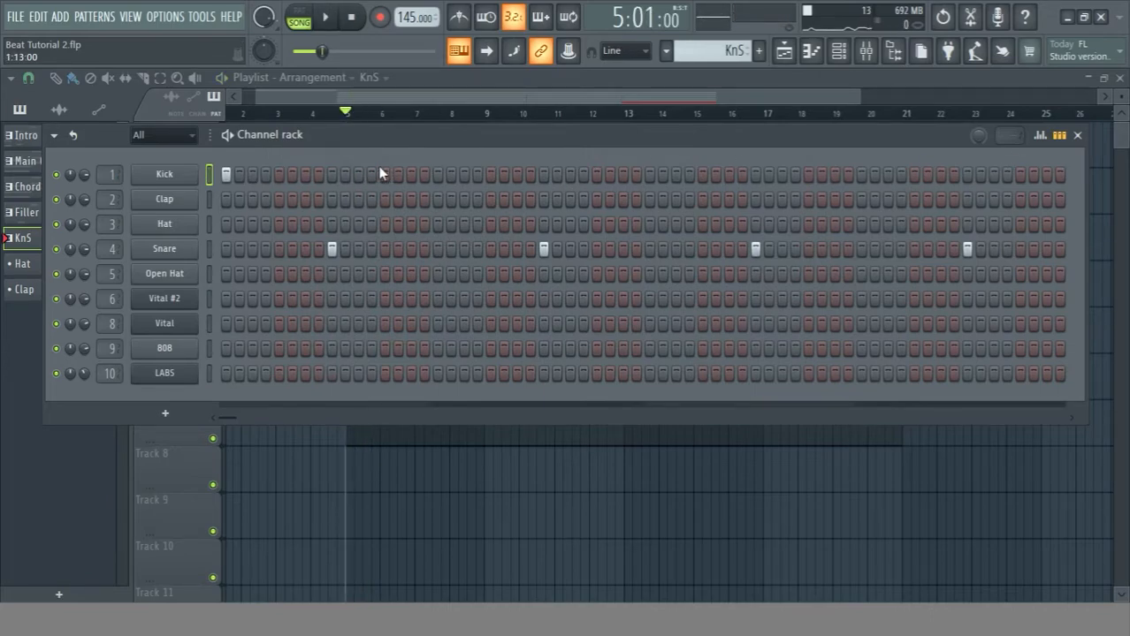
Add Kick hits to the KnS pattern on steps 7, 13, 15, 21, 27, 31, 33 and 39 during playback.
key("space")
left_click(305, 174)
left_click(384, 174)
left_click(411, 174)
left_click(490, 175)
left_click(570, 174)
left_click(623, 174)
left_click(650, 174)
left_click(729, 174)
Complete the KnS Kick row with hits on steps 45, 47, 51, 53, 59 and 63, auditioning the groove.
key("space")
key("space")
key("space")
left_click(809, 174)
left_click(835, 174)
left_click(915, 174)
left_click(994, 174)
left_click(1047, 174)
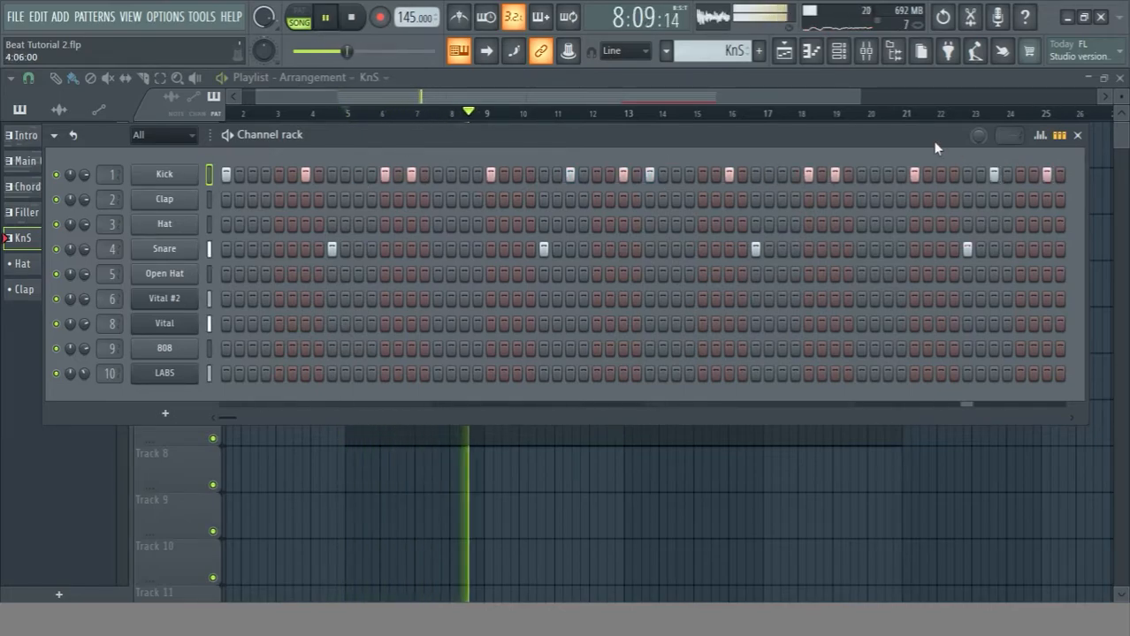
left_click(889, 174)
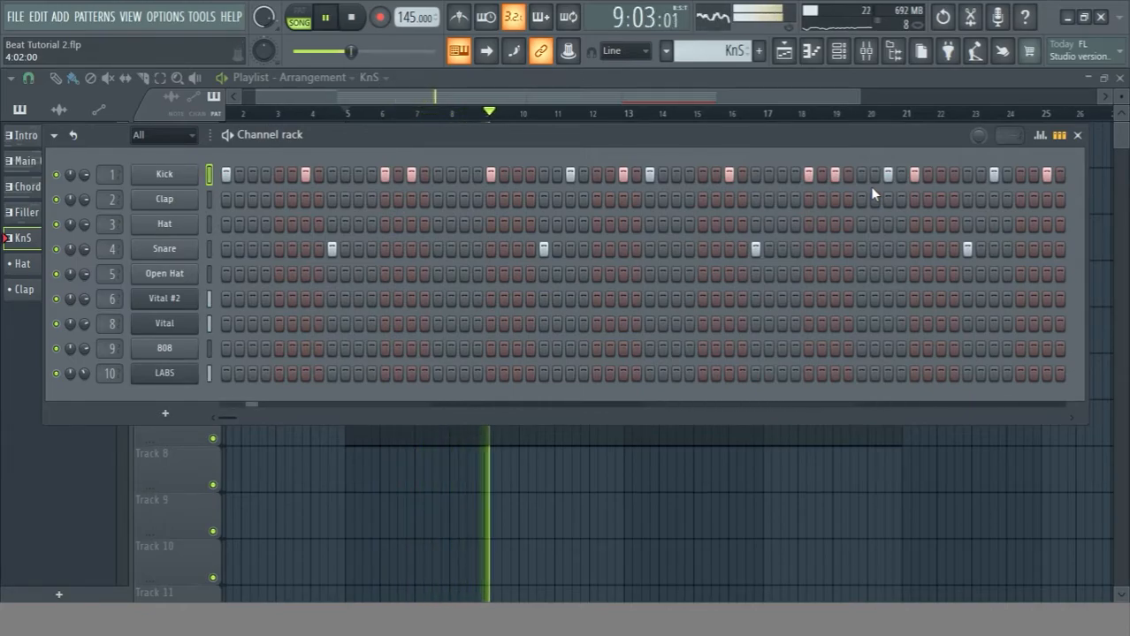
left_click_drag(687, 139, 698, 240)
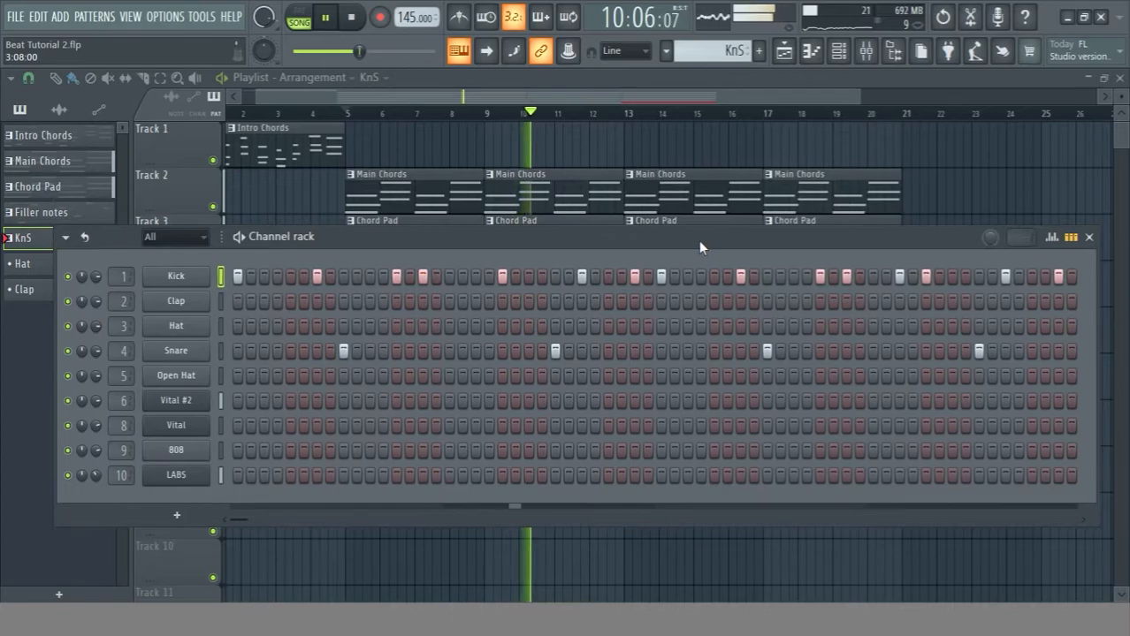
key("space")
Create a new pattern named 808.
left_click(757, 50)
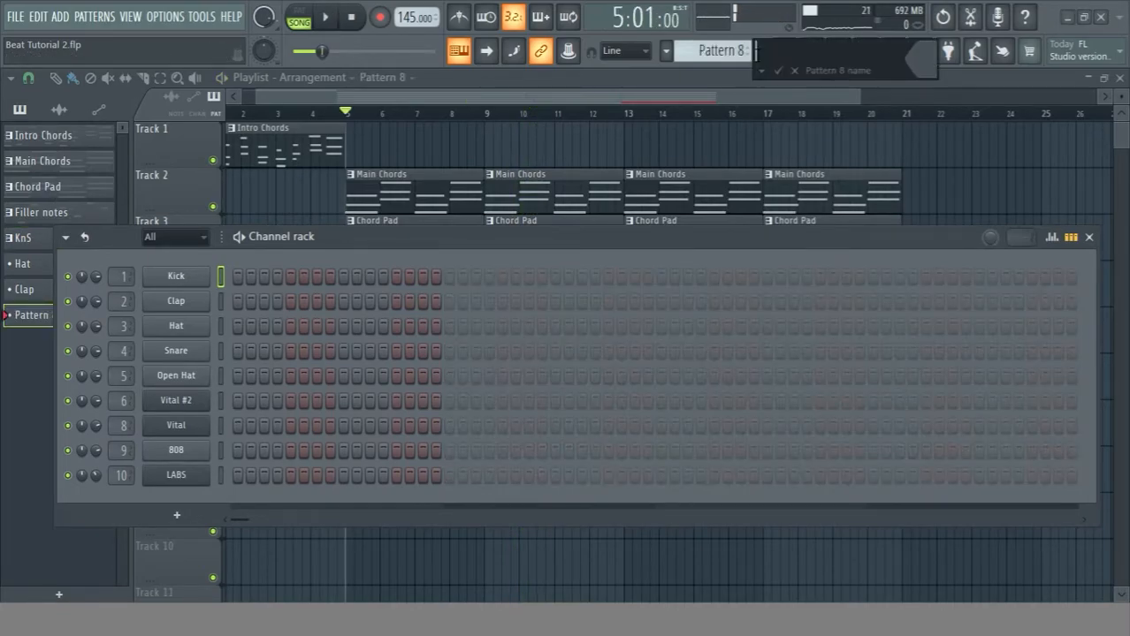
type("808")
key("Return")
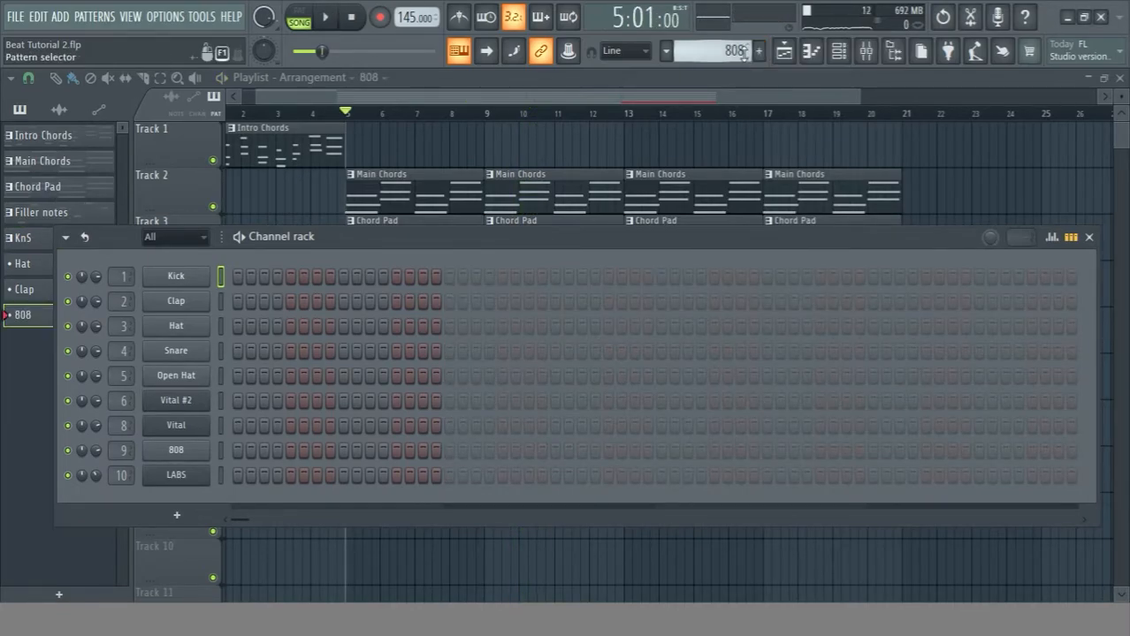
left_click_drag(751, 53, 751, 50)
scroll(750, 50, "up", 5)
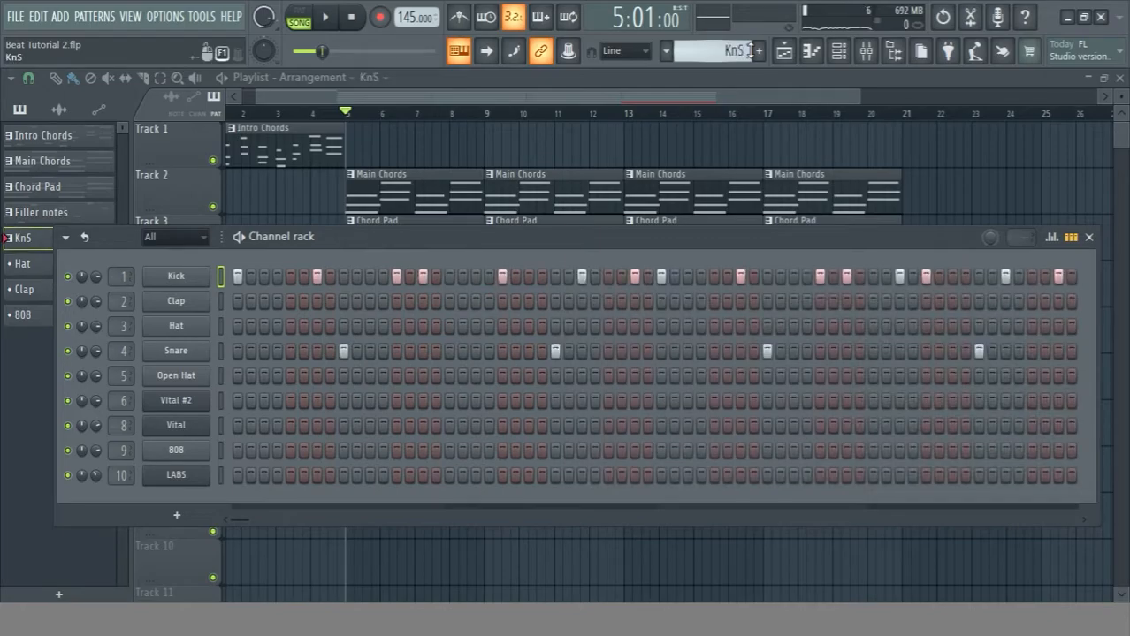
scroll(751, 51, "down", 1)
scroll(750, 50, "down", 1)
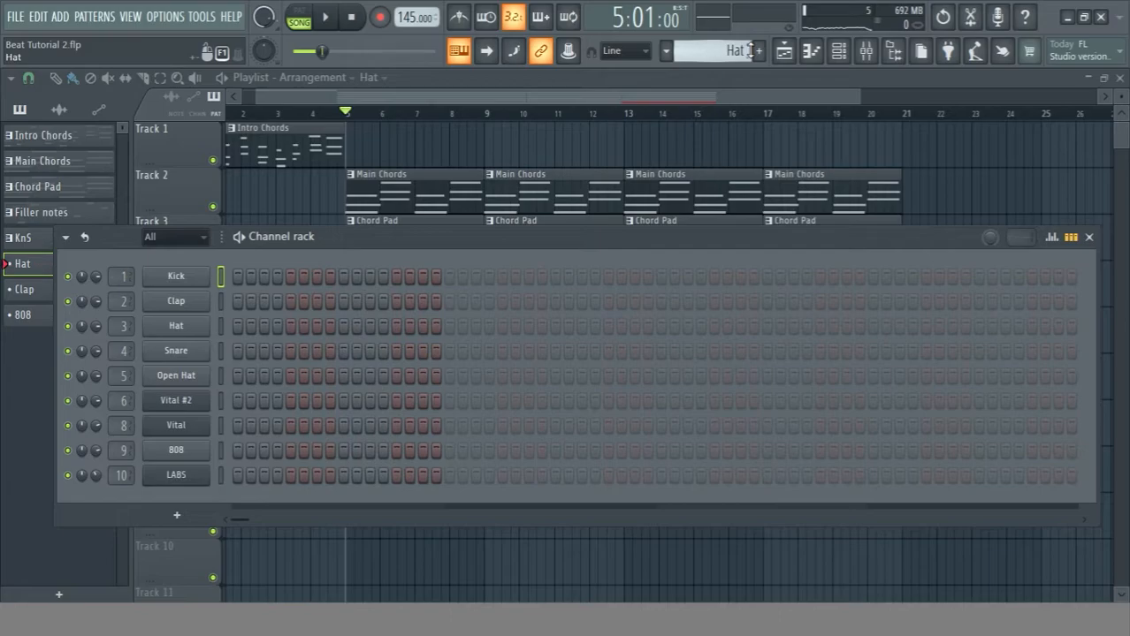
Place the 808 pattern on Track 8 at bar 5 and duplicate it three times through bar 20.
left_click_drag(471, 237, 455, 554)
left_click_drag(33, 320, 502, 468)
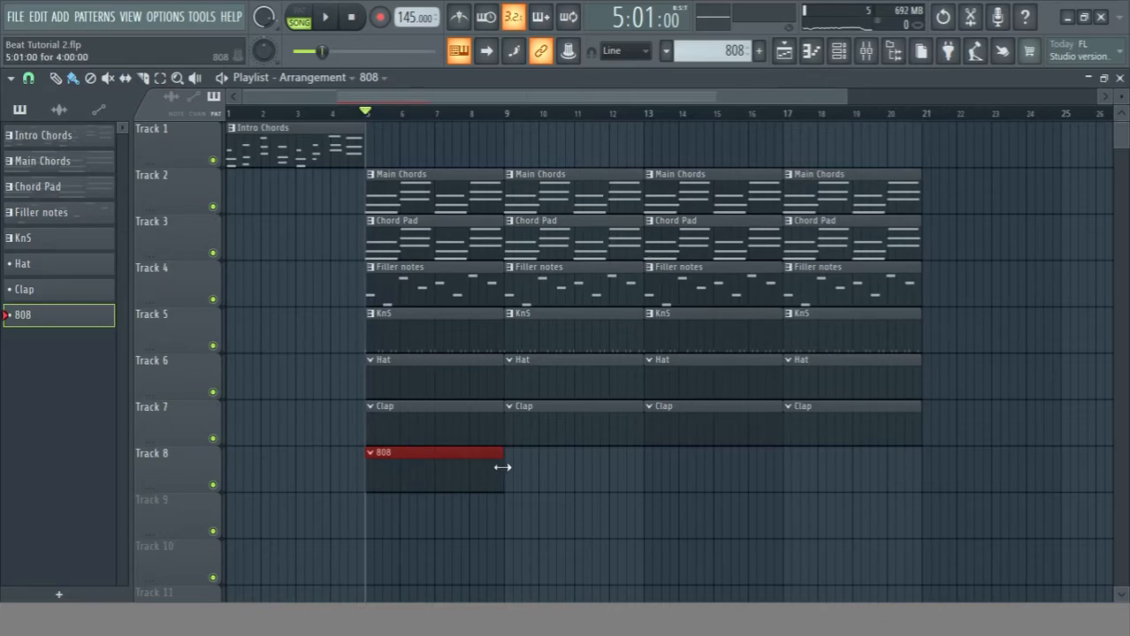
key("ctrl+b")
key("ctrl+b")
key("ctrl+b")
Bring up the channel rack for the 808 pattern, move it over the upper tracks and enlarge it.
key("F6")
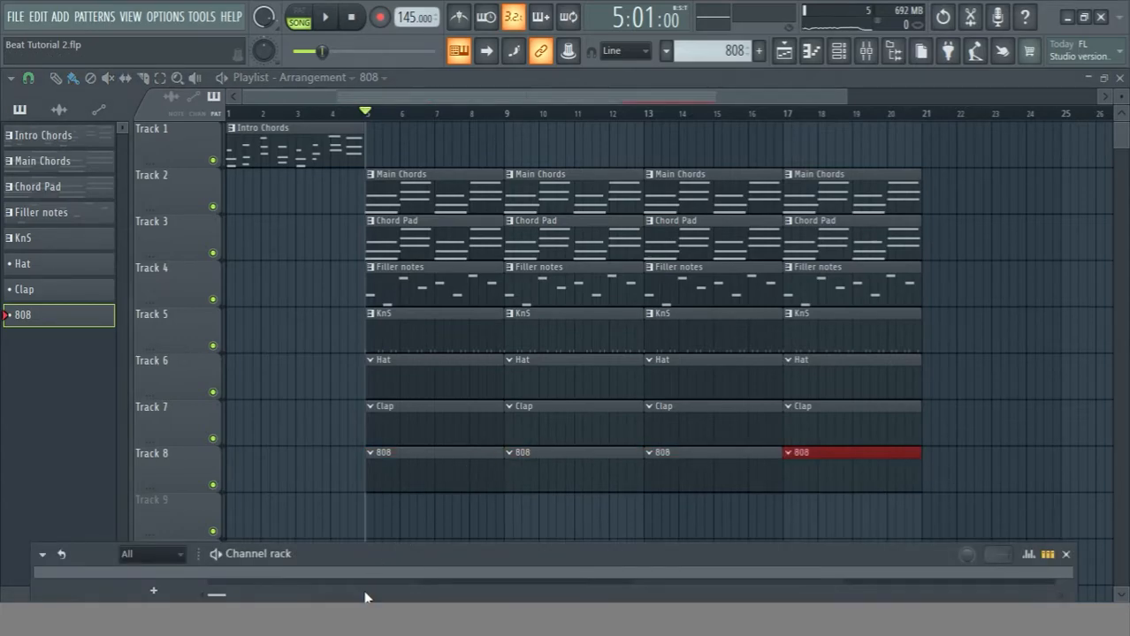
left_click_drag(377, 560, 432, 162)
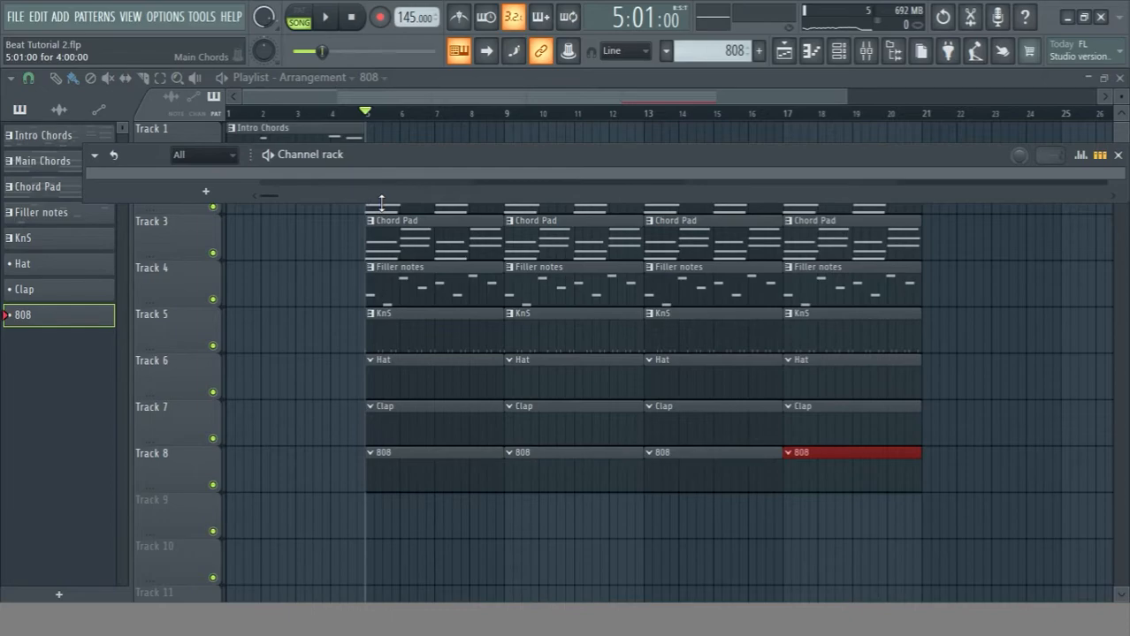
left_click_drag(381, 203, 362, 349)
Examine the channels grouped under the Instruments and Drums filters, and return the channel rack filter to All.
left_click(228, 155)
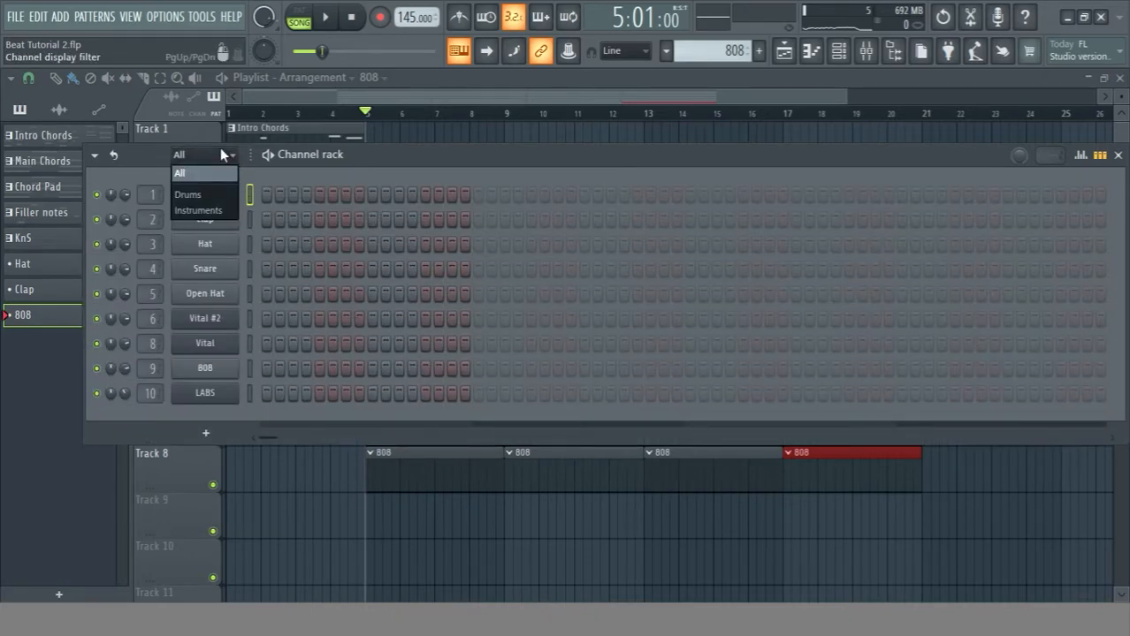
left_click(204, 211)
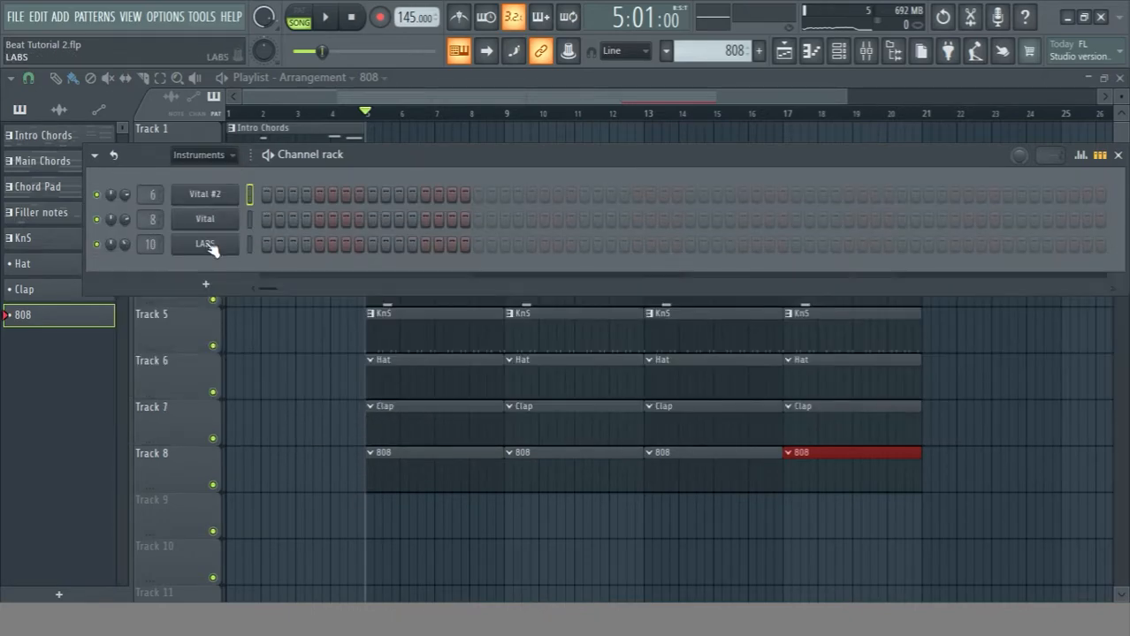
left_click(228, 156)
left_click(211, 195)
left_click(228, 155)
left_click(207, 178)
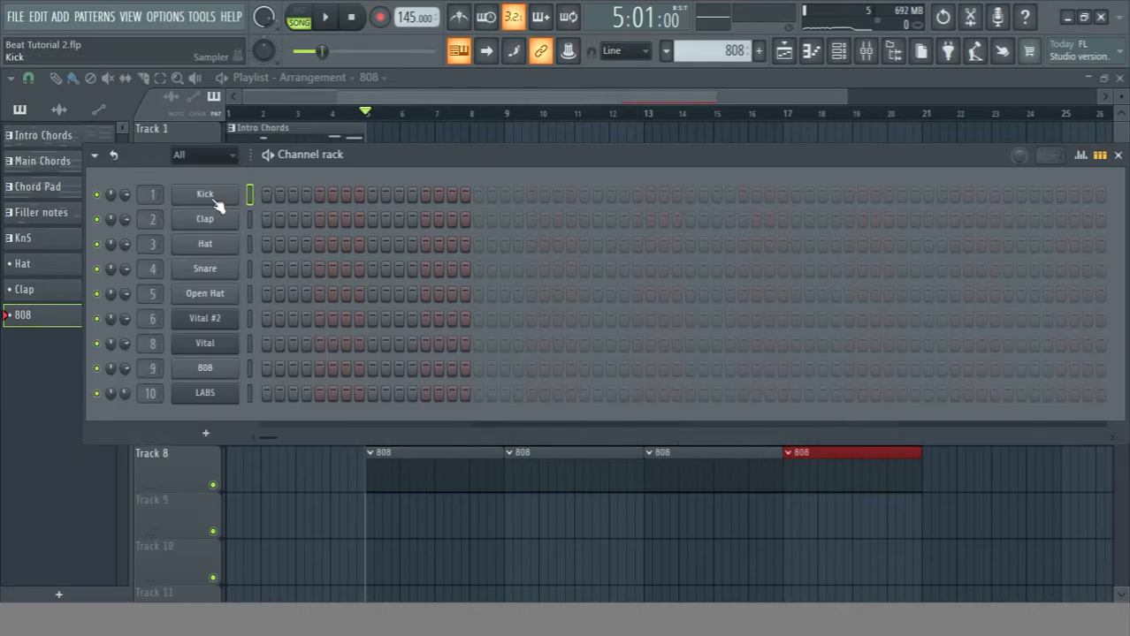
left_click(213, 200)
left_click(509, 198)
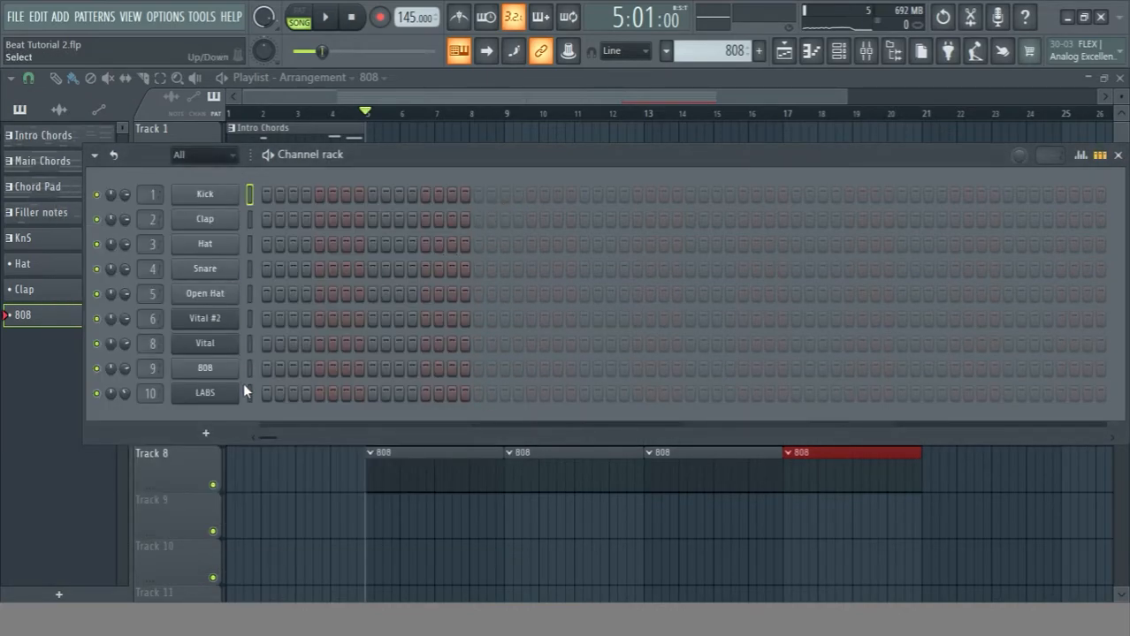
left_click(230, 156)
left_click(219, 172)
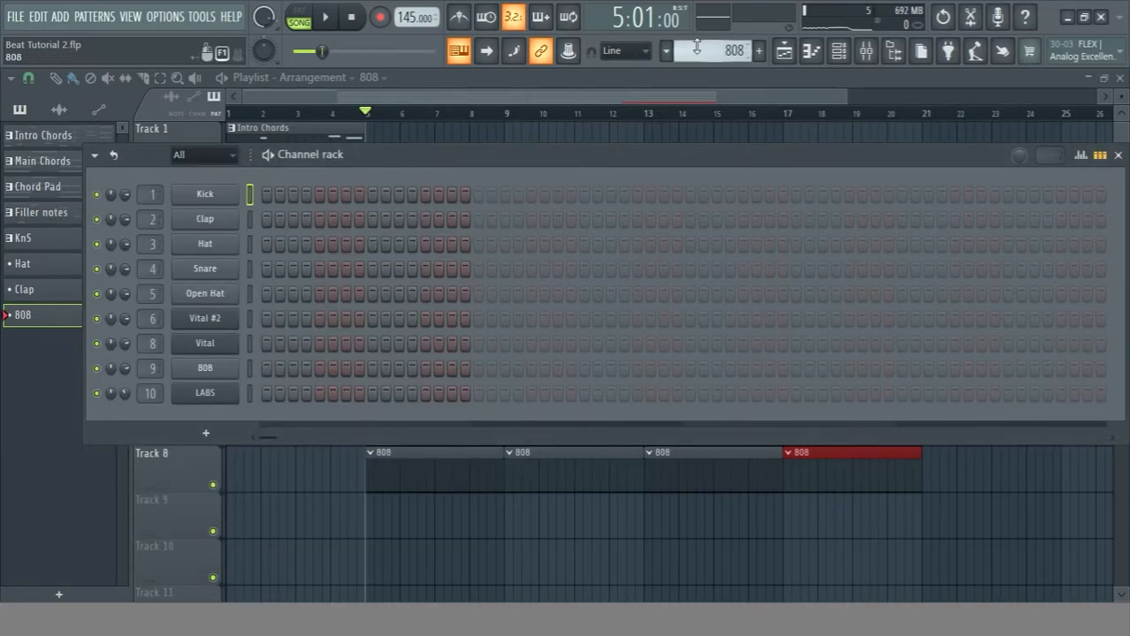
Switch to the Clap pattern and briefly play the arrangement.
scroll(725, 51, "up", 2)
scroll(725, 52, "down", 1)
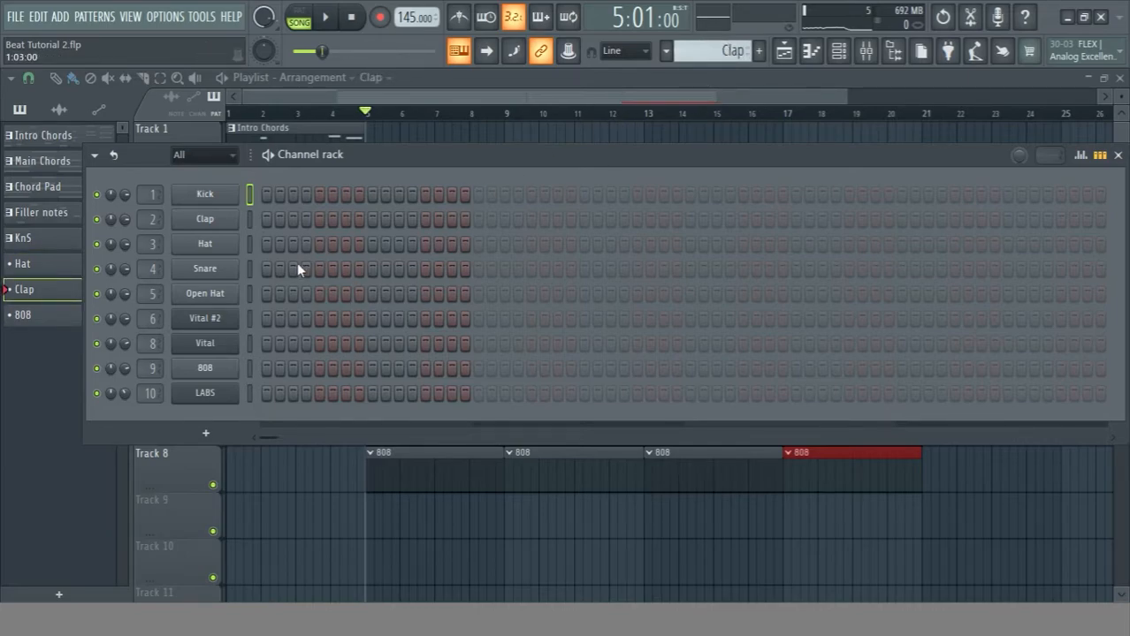
key("space")
key("space")
left_click(373, 243)
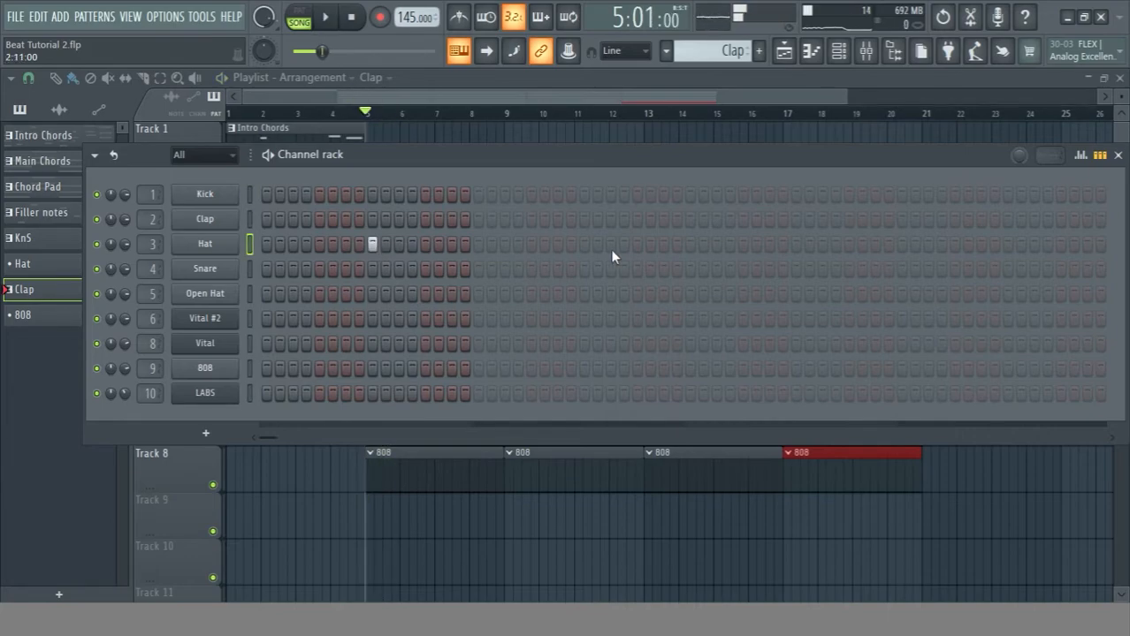
key("space")
key("space")
left_click(372, 246)
left_click(372, 267)
Place Clap hits on steps 9, 25, 41 and 57 of the Clap pattern and audition them.
left_click(372, 218)
key("space")
key("space")
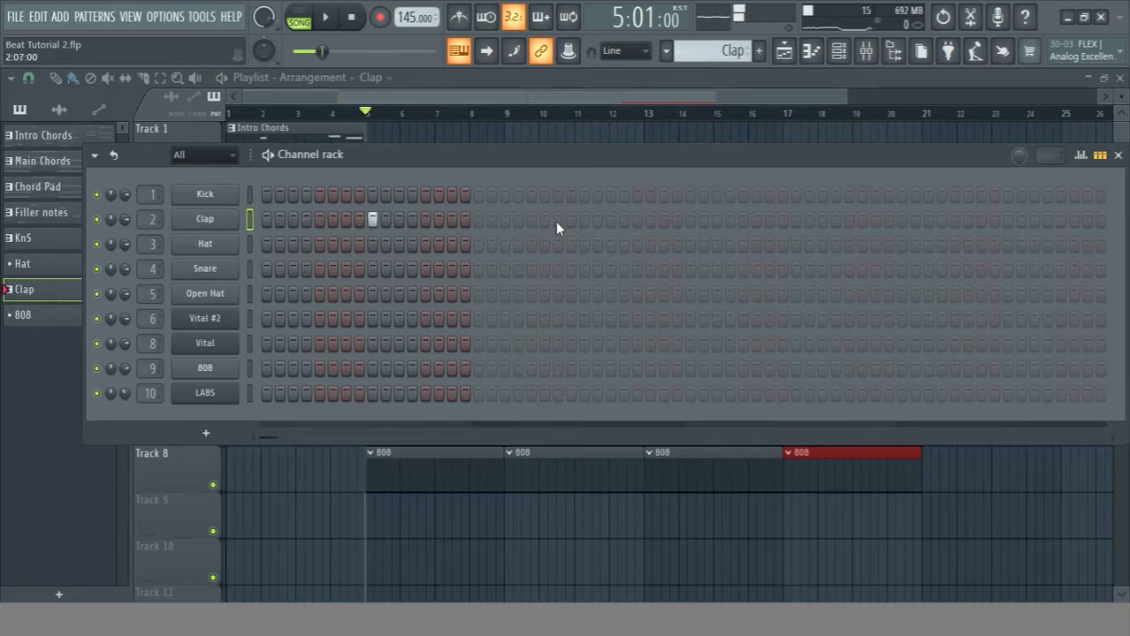
left_click(583, 219)
left_click_drag(637, 155, 538, 148)
left_click(698, 212)
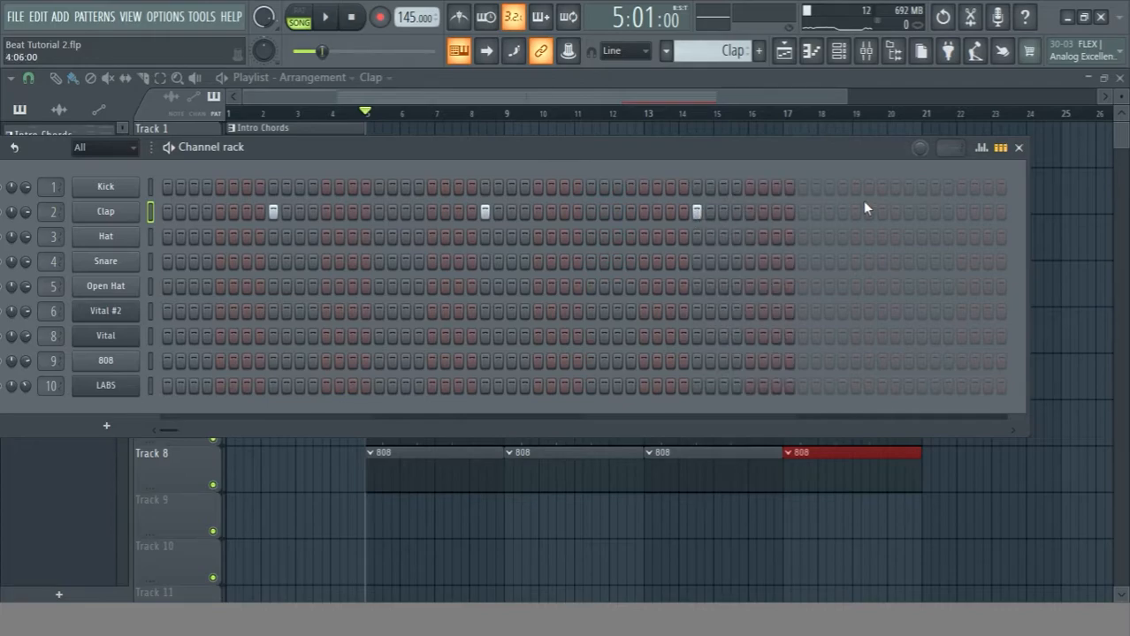
left_click(906, 215)
key("space")
key("space")
Set the Clap channel's time shift to 0:08 while auditioning the arrangement, and close the channel settings.
left_click(121, 218)
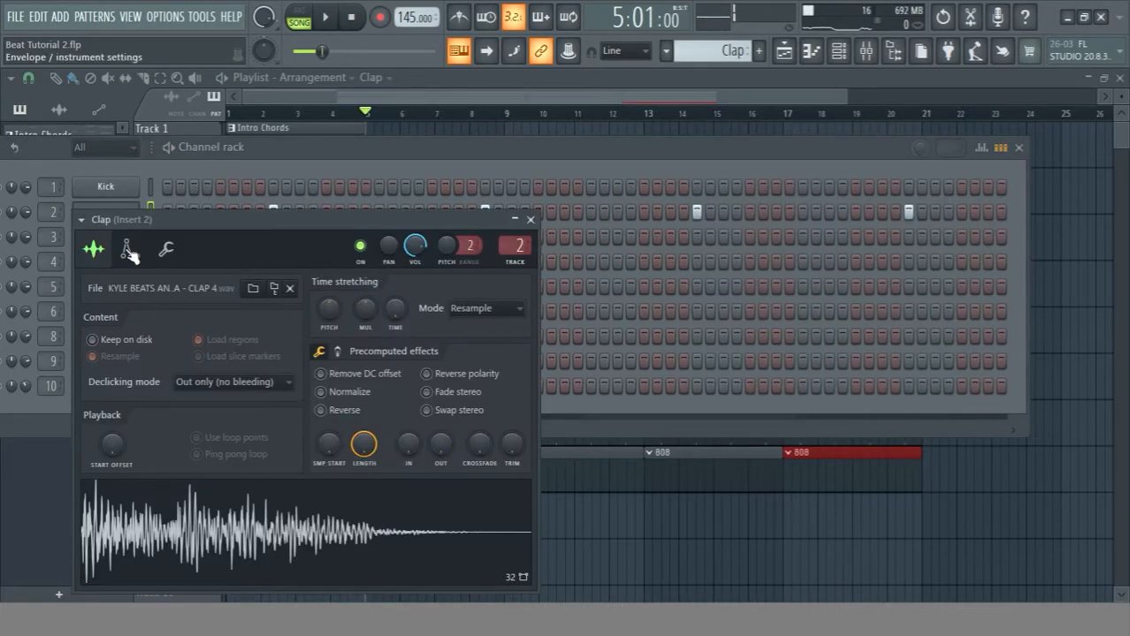
left_click(165, 249)
left_click_drag(385, 307, 385, 299)
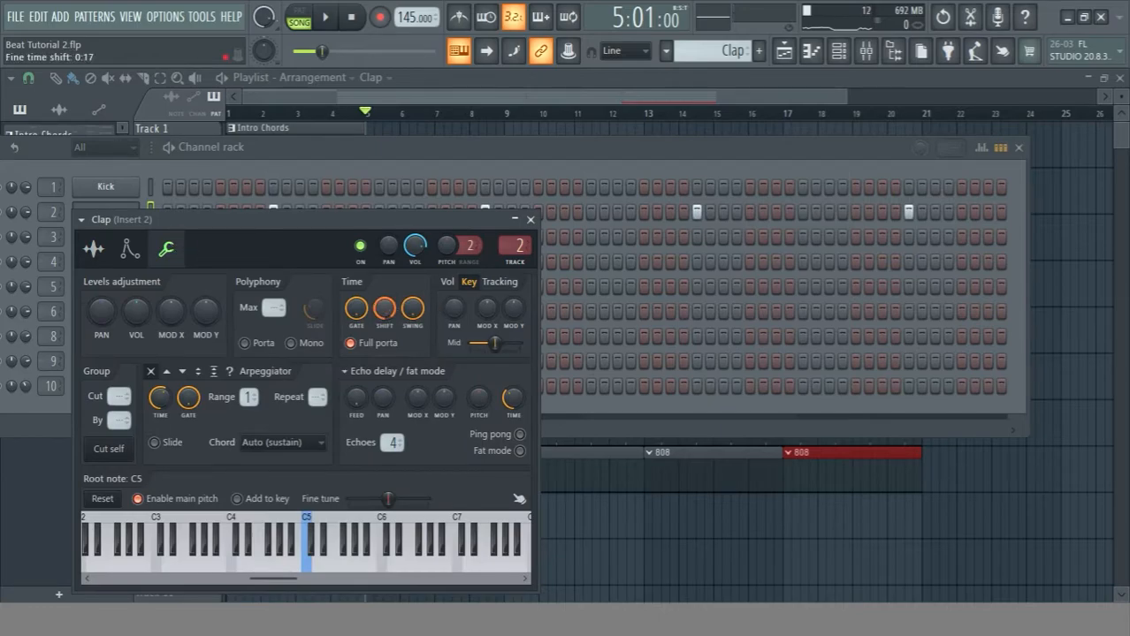
key("space")
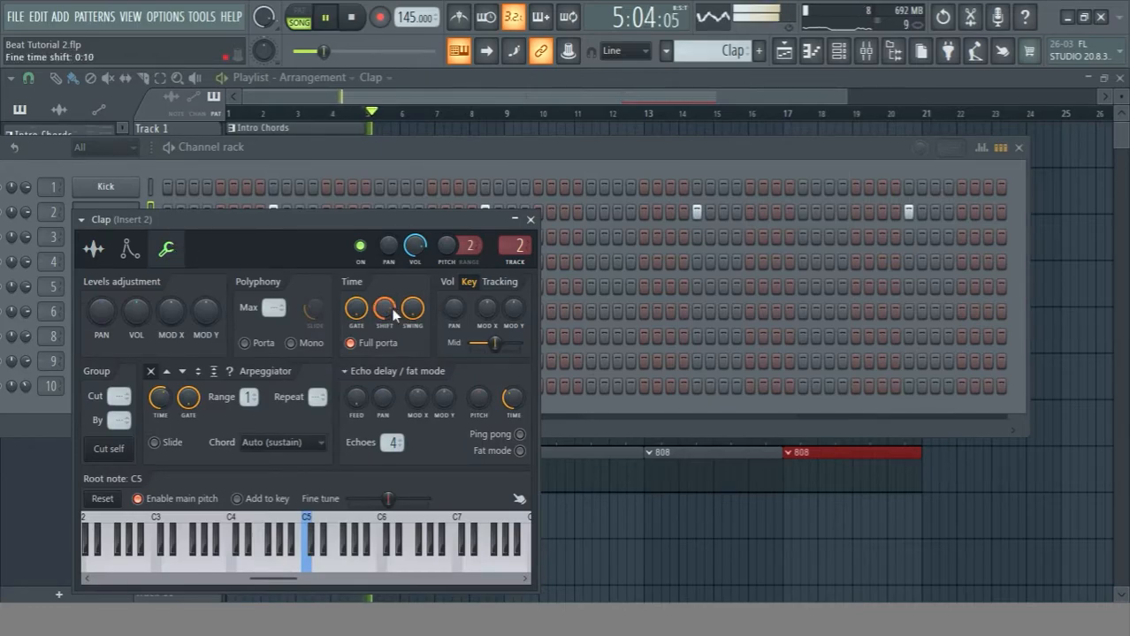
left_click_drag(390, 310, 393, 314)
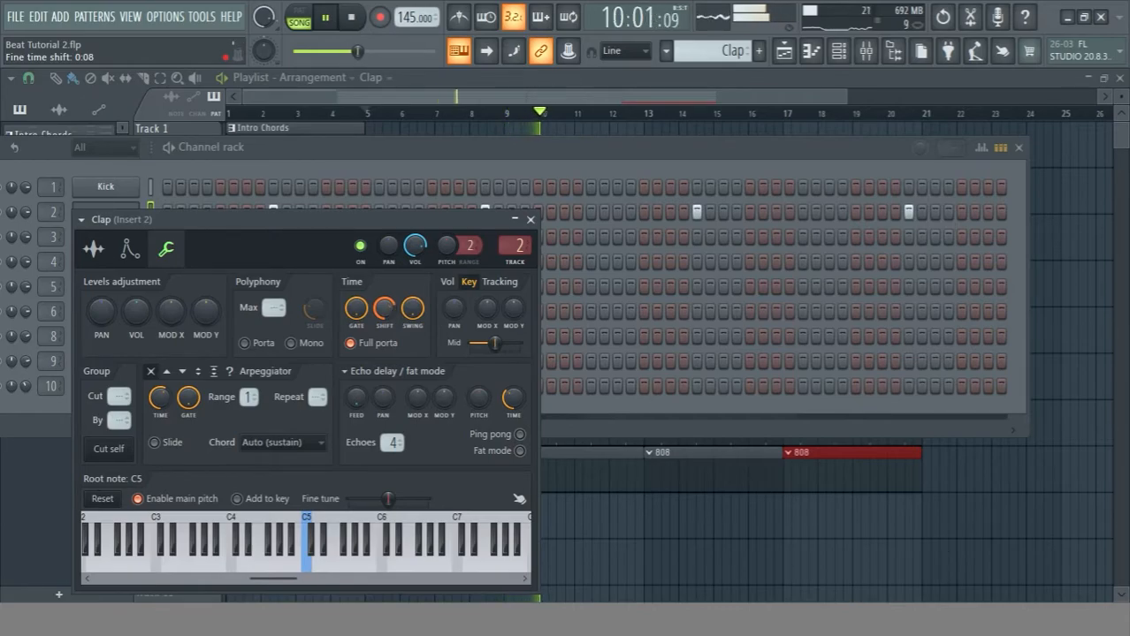
key("space")
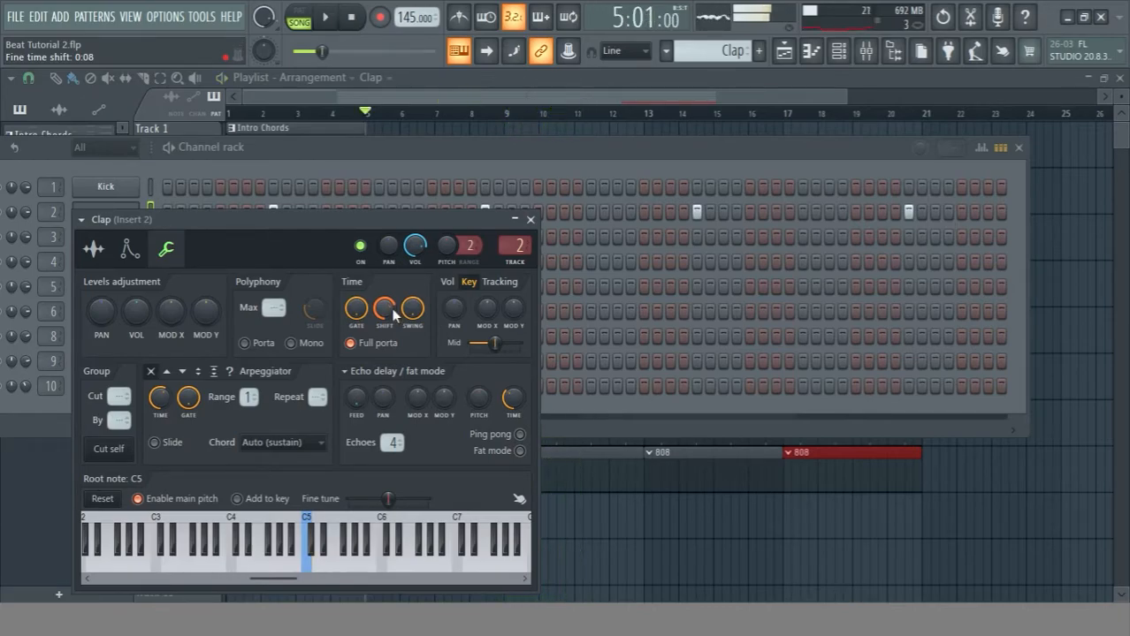
left_click(530, 219)
Switch to the KnS pattern, review the Snare channel's time settings during playback, and close them.
scroll(734, 53, "down", 1)
scroll(735, 51, "down", 3)
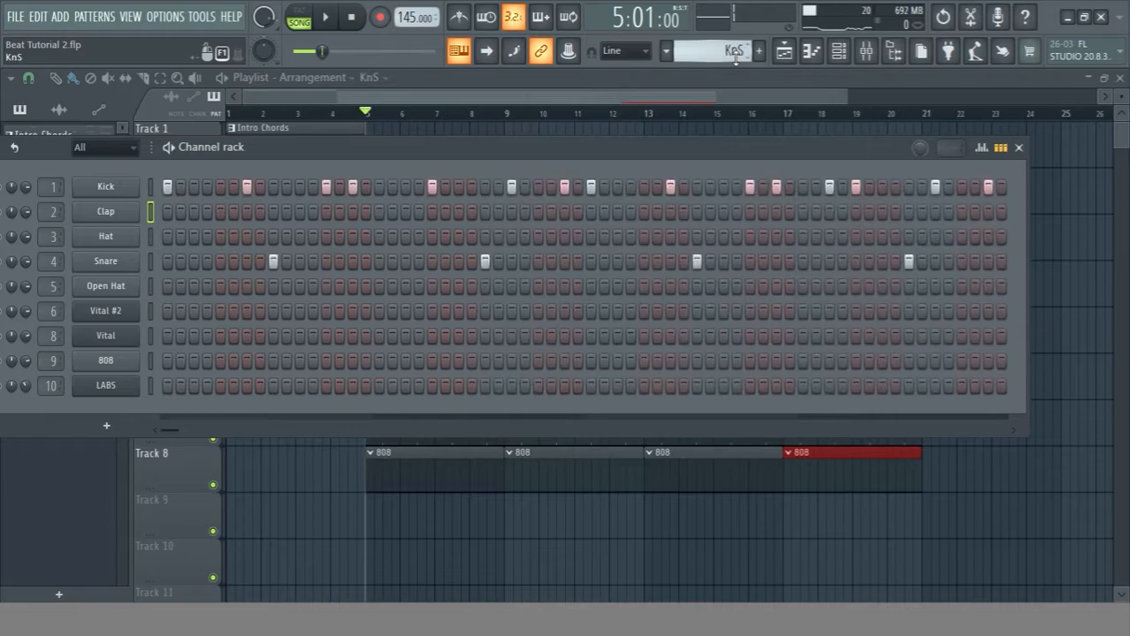
left_click(118, 264)
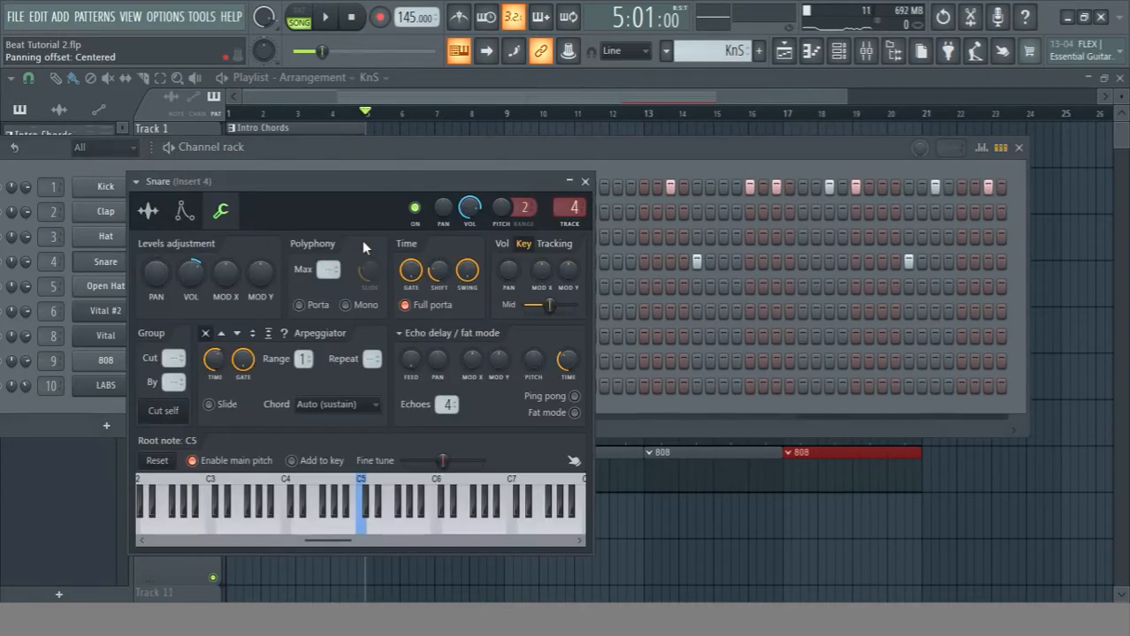
key("space")
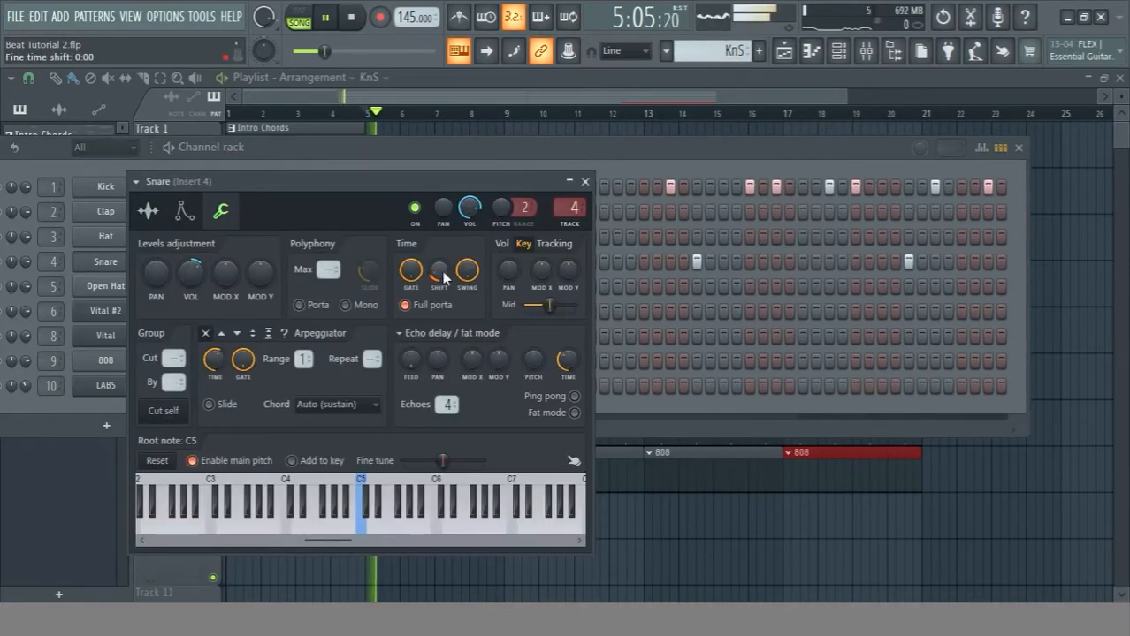
key("space")
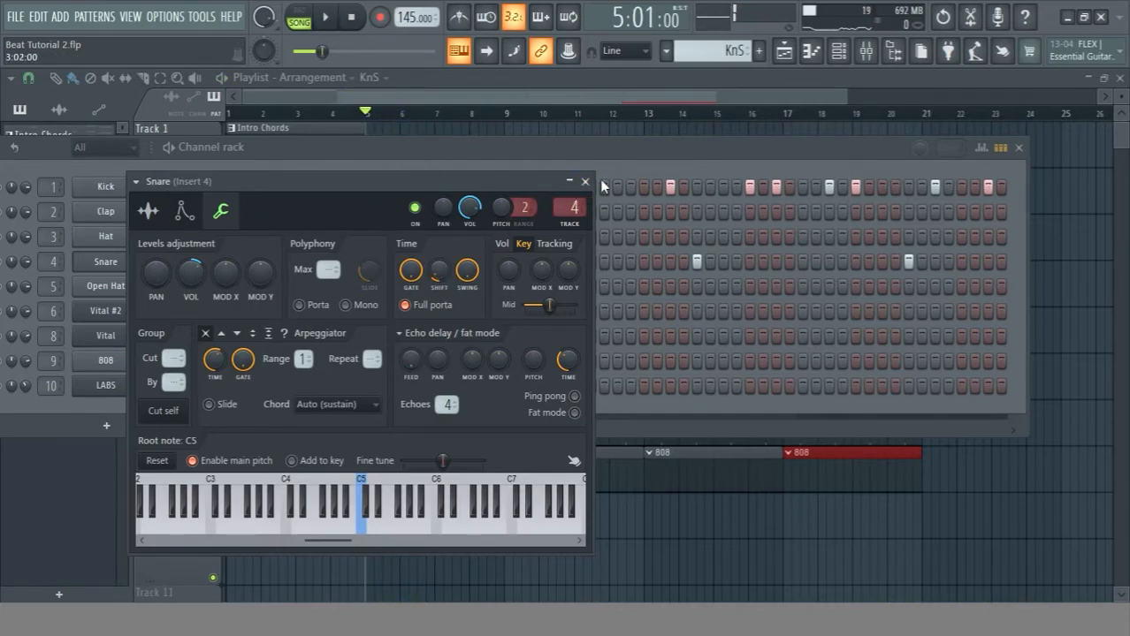
left_click(585, 181)
Reopen the Clap channel and set its sample start offset to 27% while the arrangement plays.
left_click(118, 216)
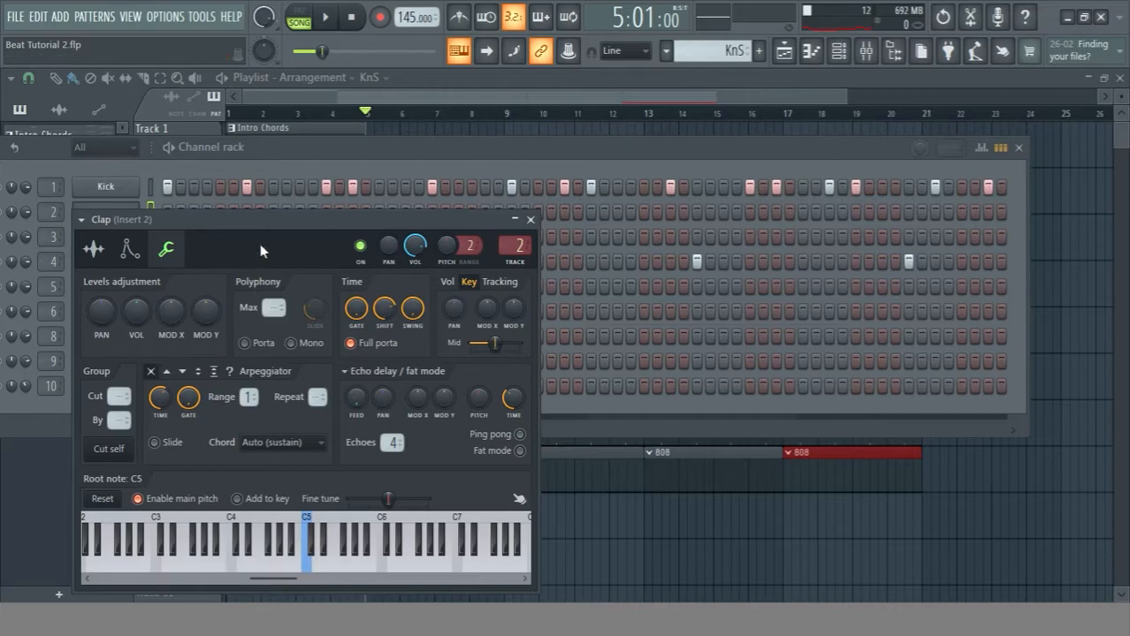
left_click_drag(270, 223, 358, 190)
left_click(217, 215)
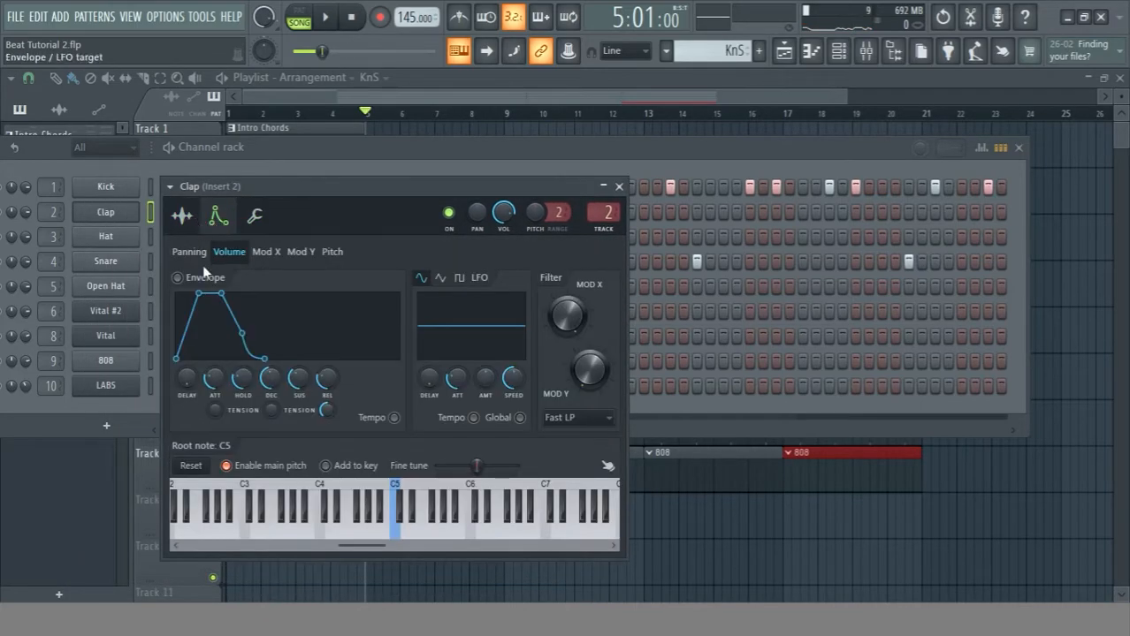
left_click(182, 216)
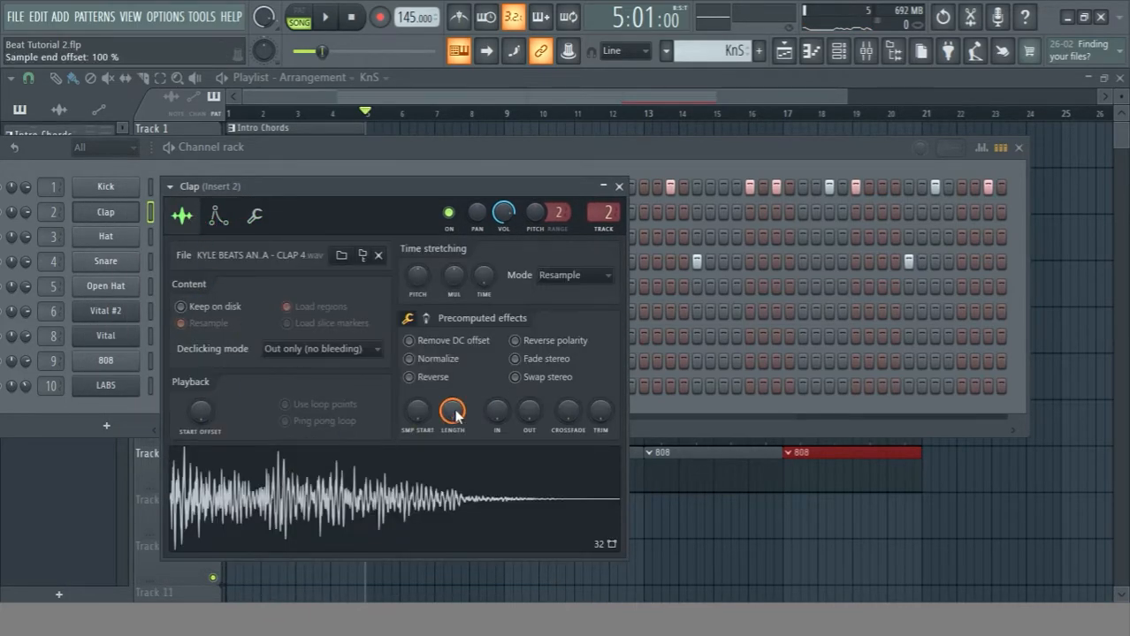
left_click_drag(200, 411, 200, 366)
key("space")
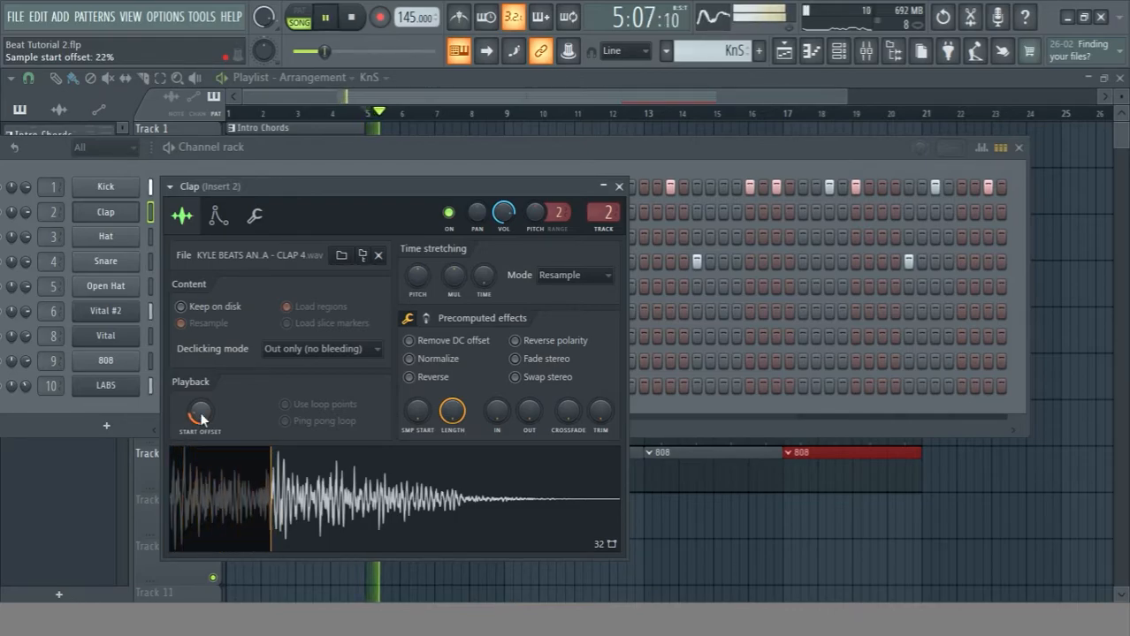
left_click_drag(200, 418, 200, 408)
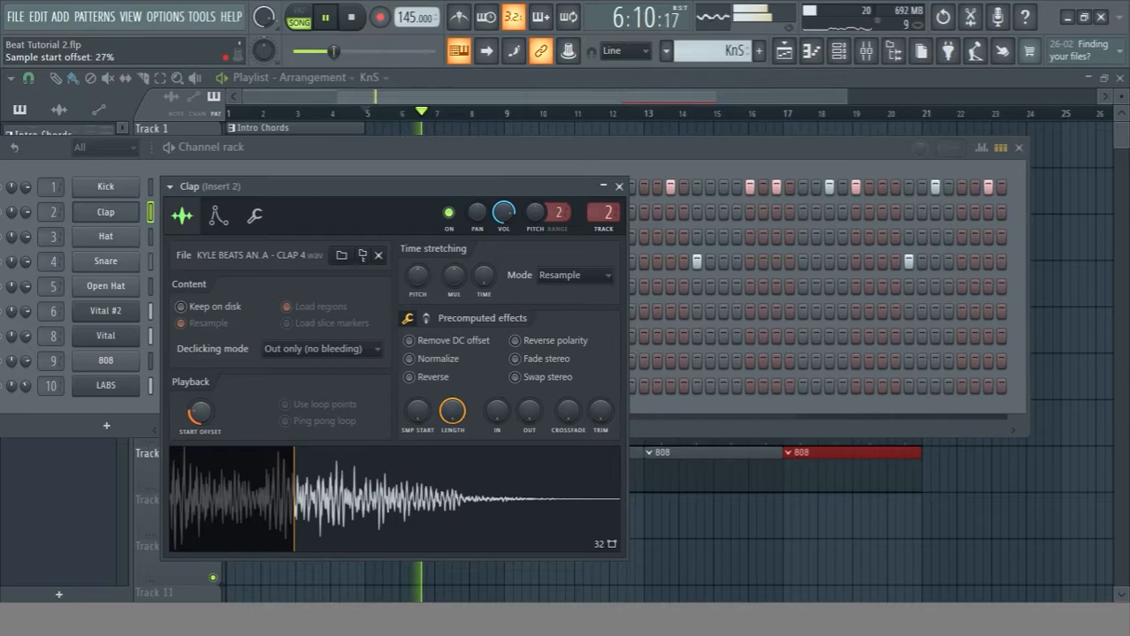
Normalize the Clap sample and add a quick fade-out and a 20% quick fade-in, ending with the settings closed and playback stopped.
left_click(410, 360)
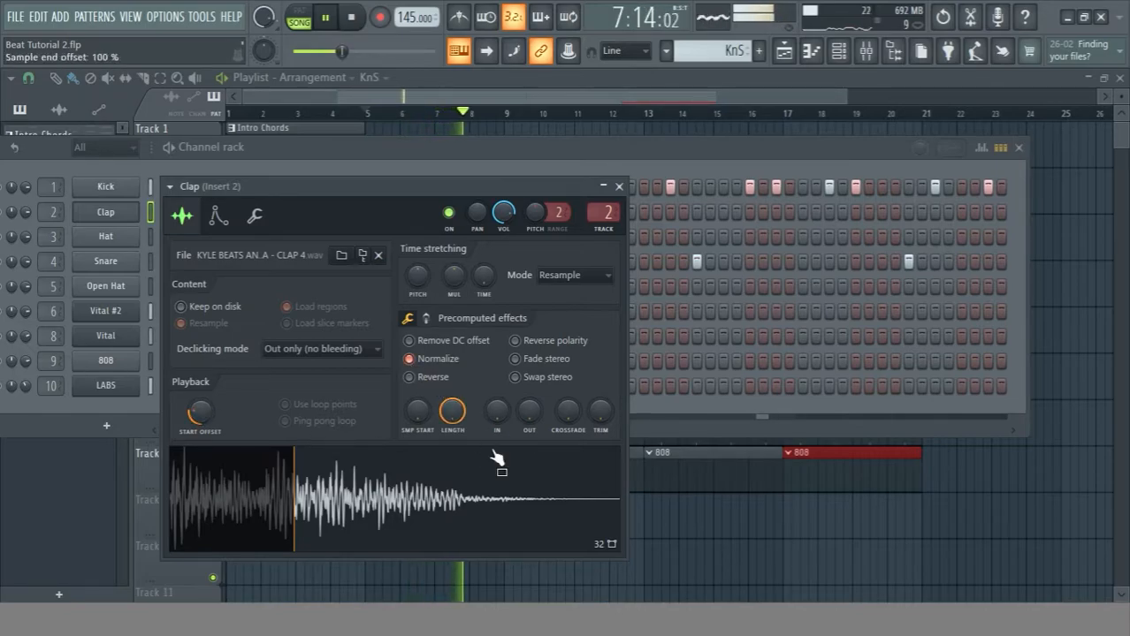
left_click_drag(528, 411, 496, 394)
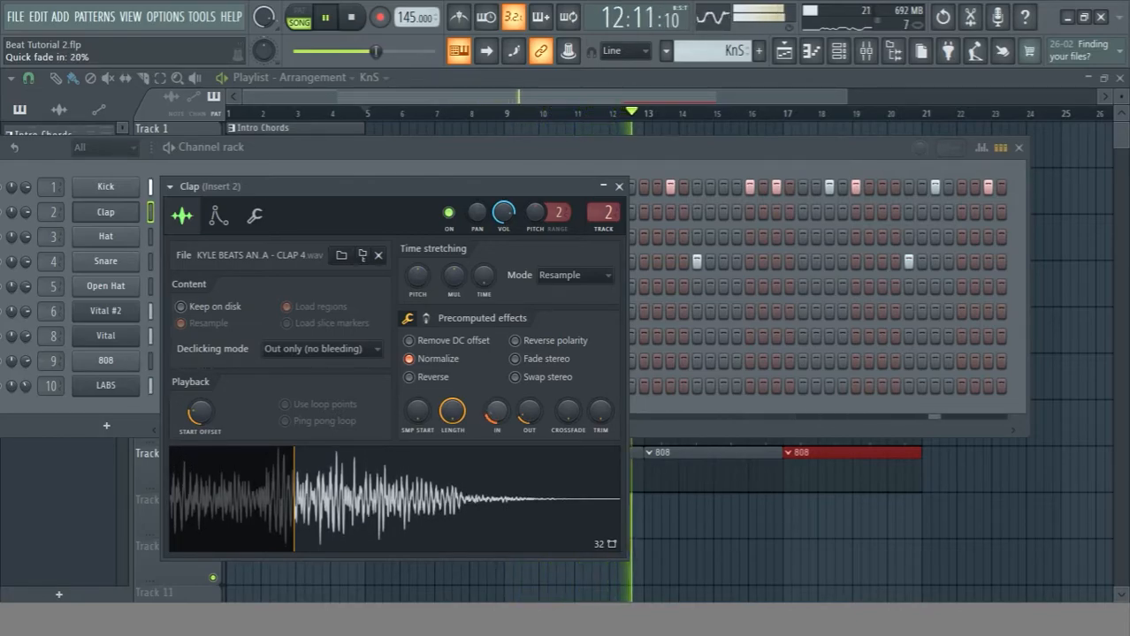
left_click(619, 186)
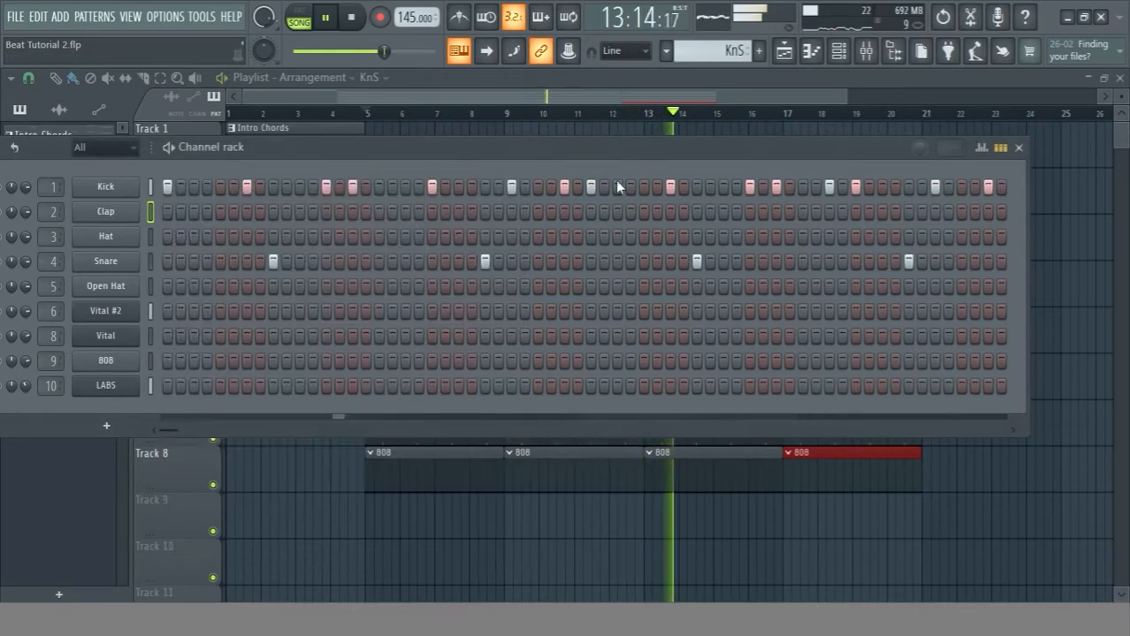
key("space")
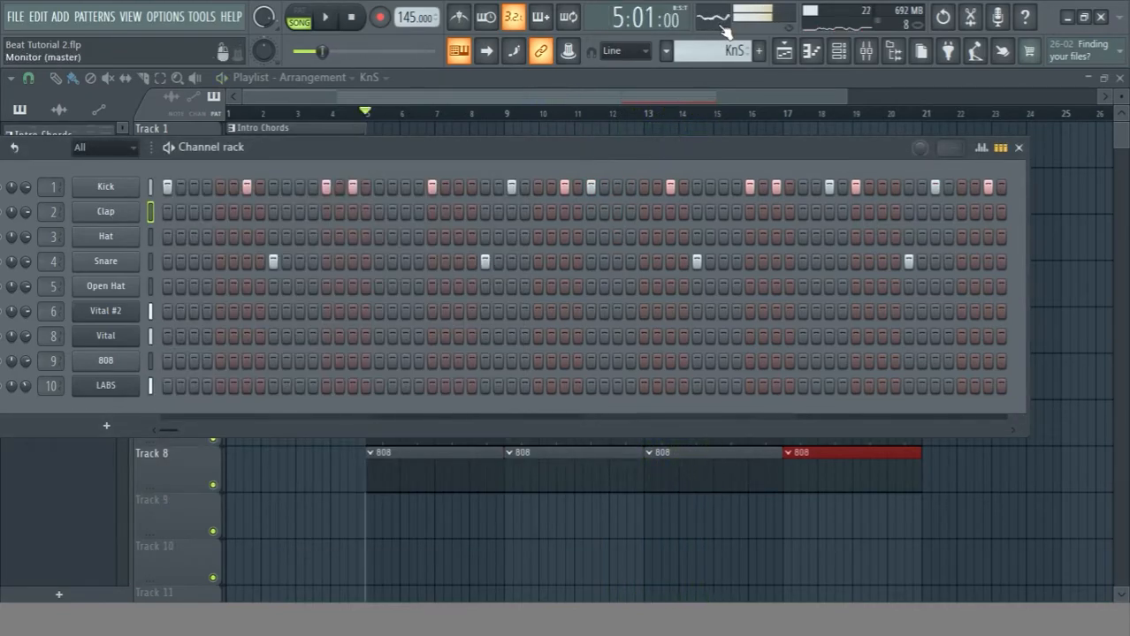
Switch to the Hat pattern, extend it to 64 steps, and fill the Hat channel on every 2 steps.
scroll(735, 51, "up", 1)
scroll(735, 50, "up", 1)
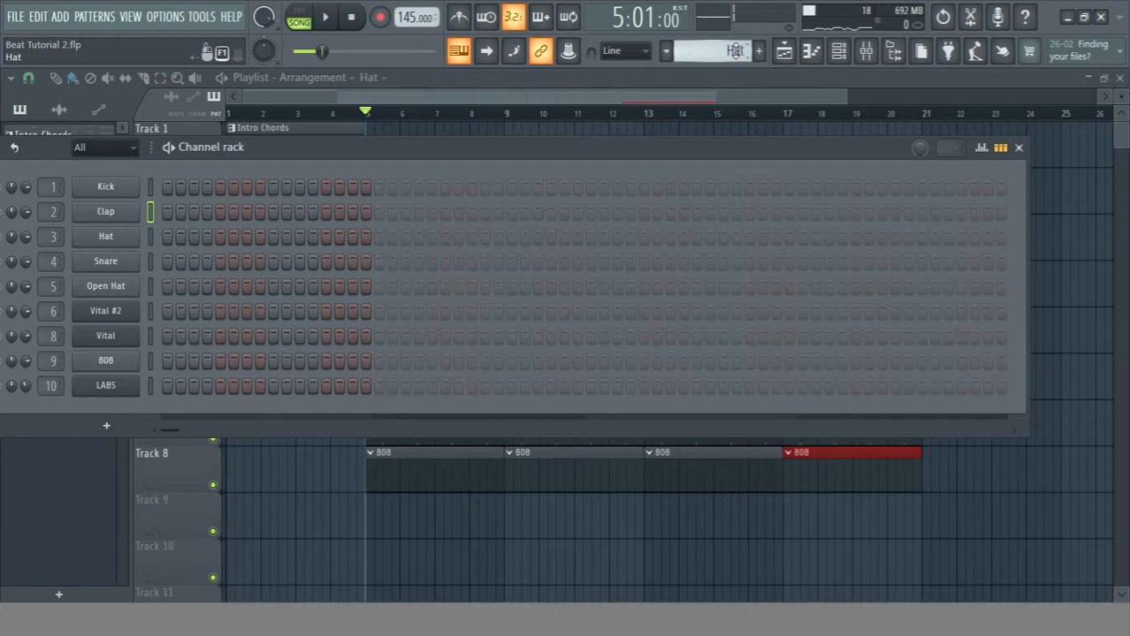
right_click(125, 235)
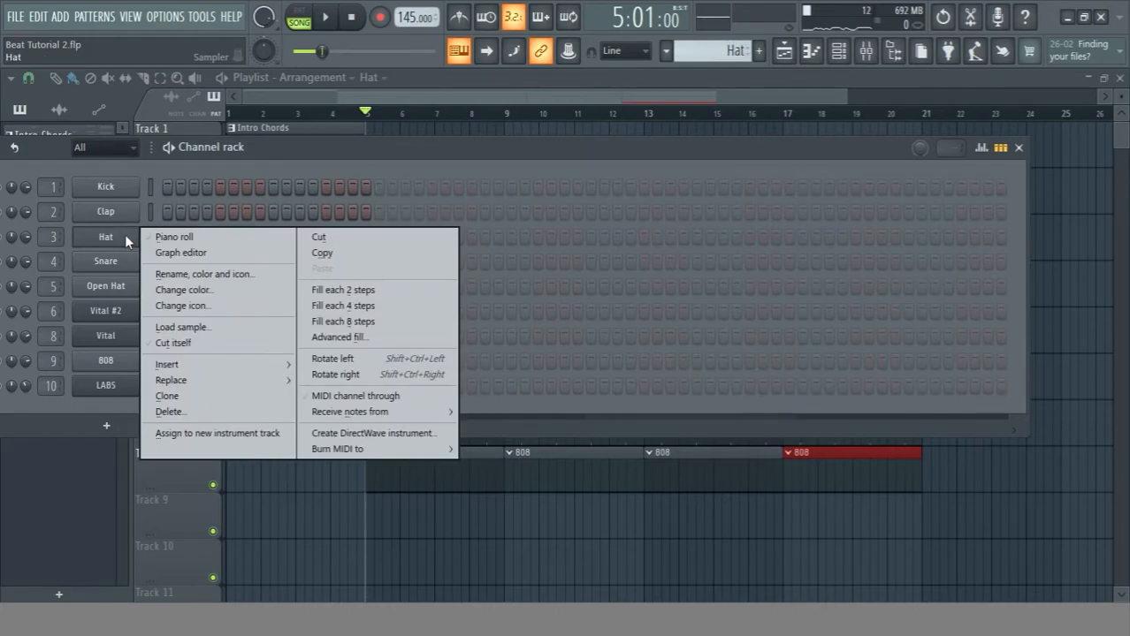
left_click(377, 236)
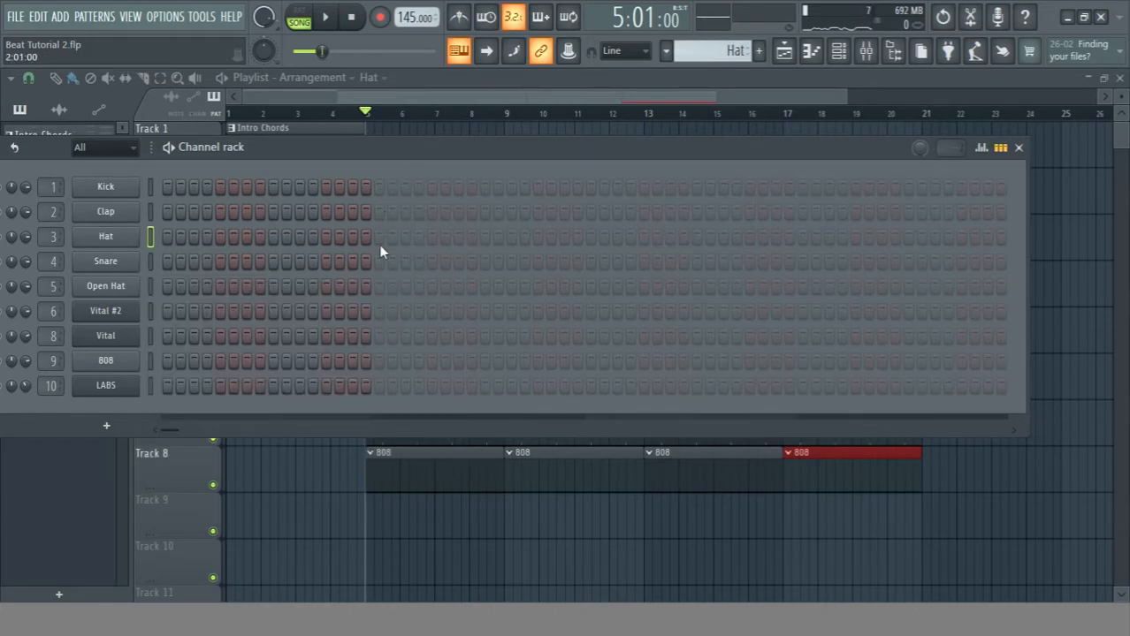
left_click(380, 237)
left_click(591, 237)
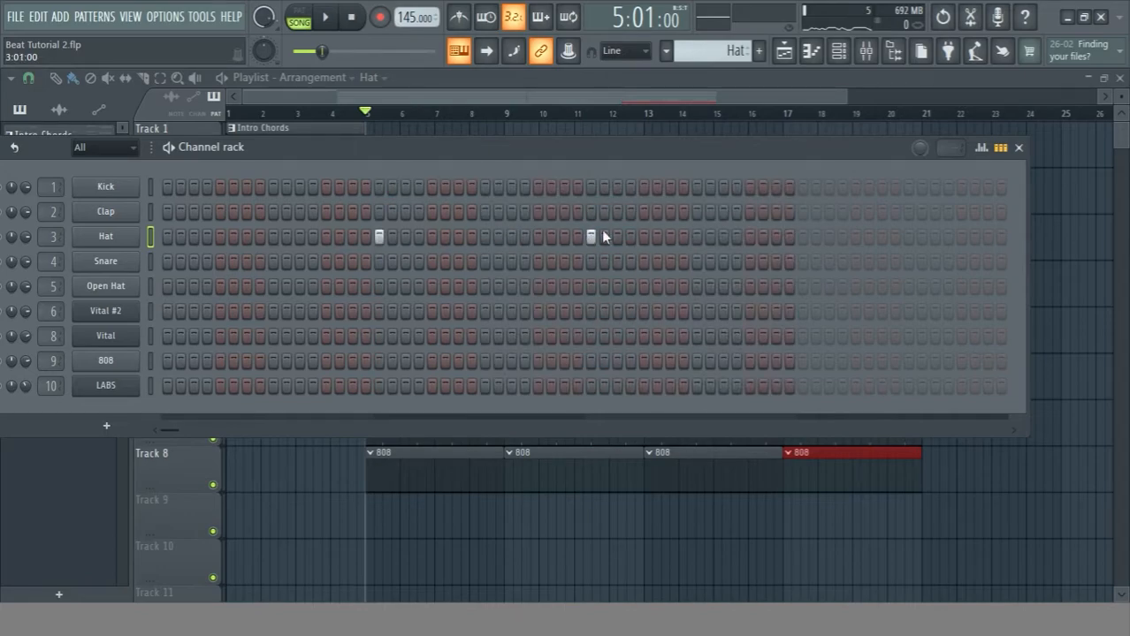
left_click(800, 237)
right_click(137, 235)
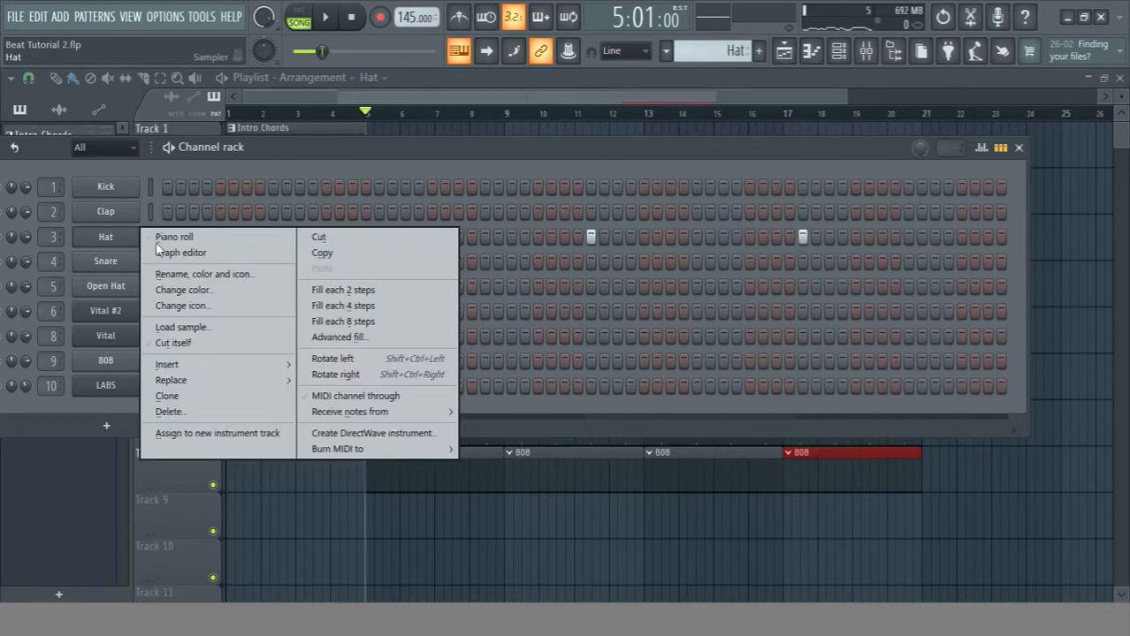
left_click(337, 290)
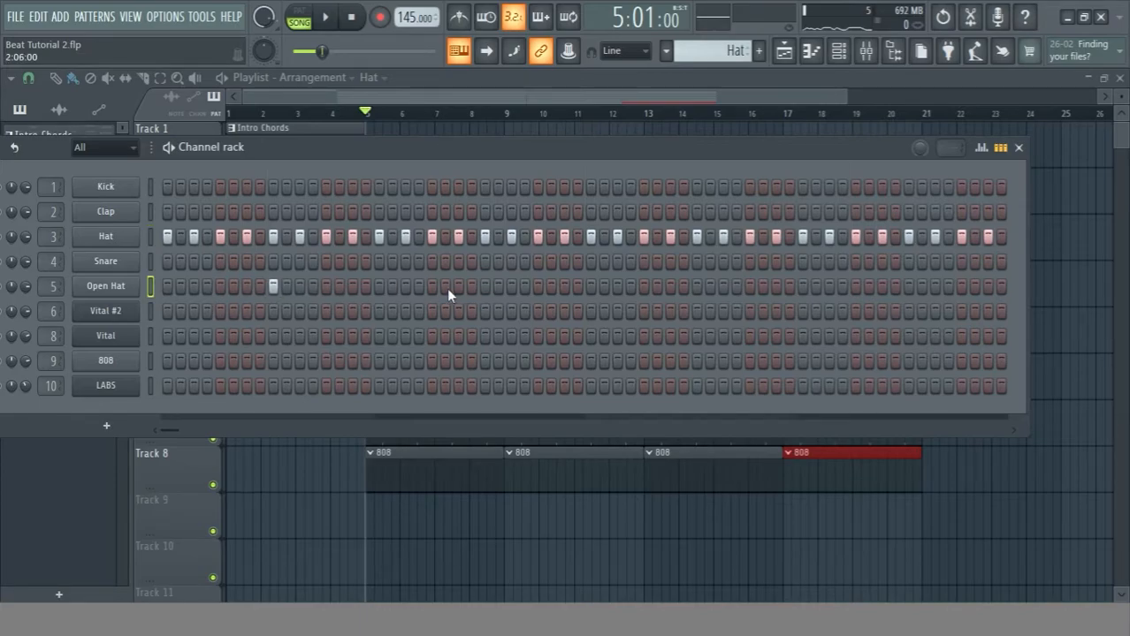
Place Open Hat hits on steps 9, 25, 41 and 57 of the Hat pattern and start playback.
left_click(482, 285)
left_click(906, 285)
key("space")
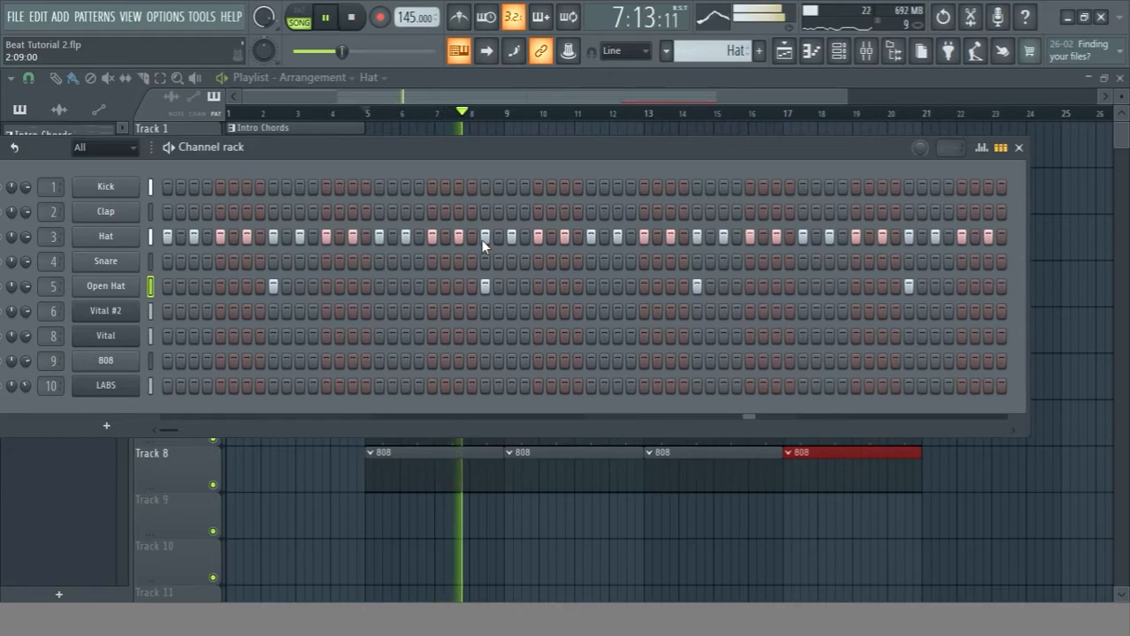
Raise the Open Hat's volume multiplier to about 111%, normalize its sample, and move its settings window up.
left_click(106, 286)
left_click(231, 314)
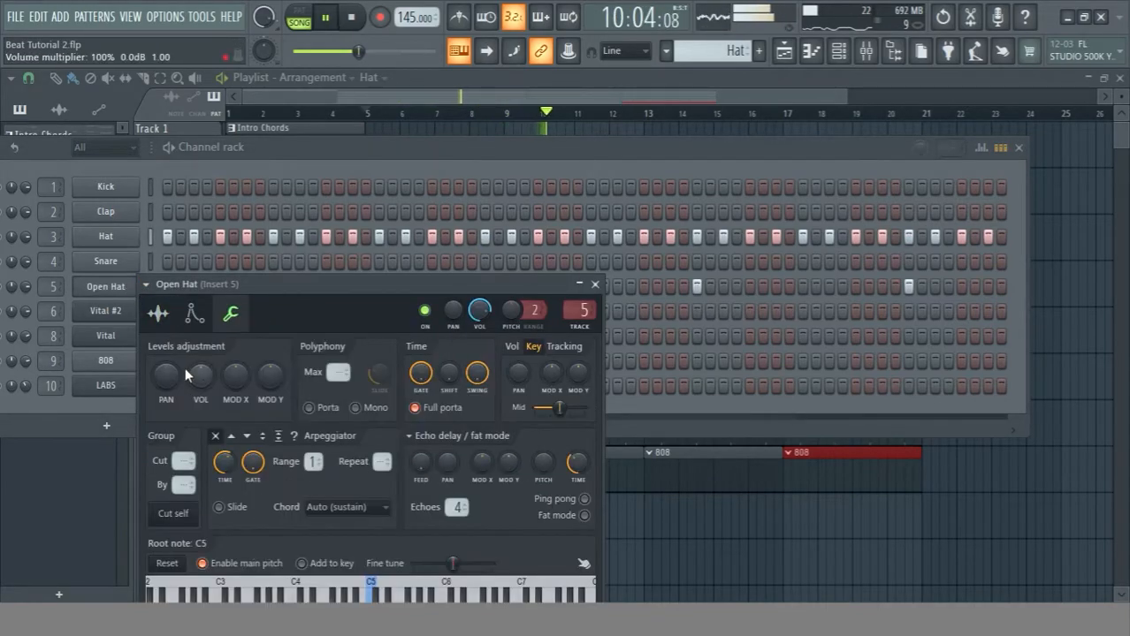
left_click_drag(204, 369, 205, 380)
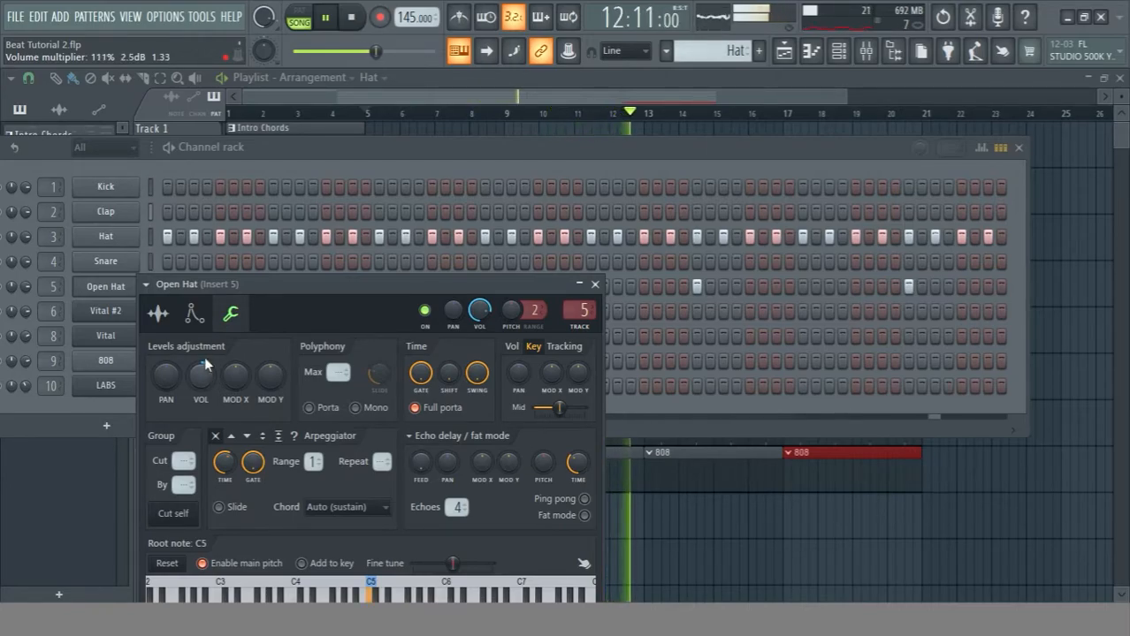
left_click(158, 314)
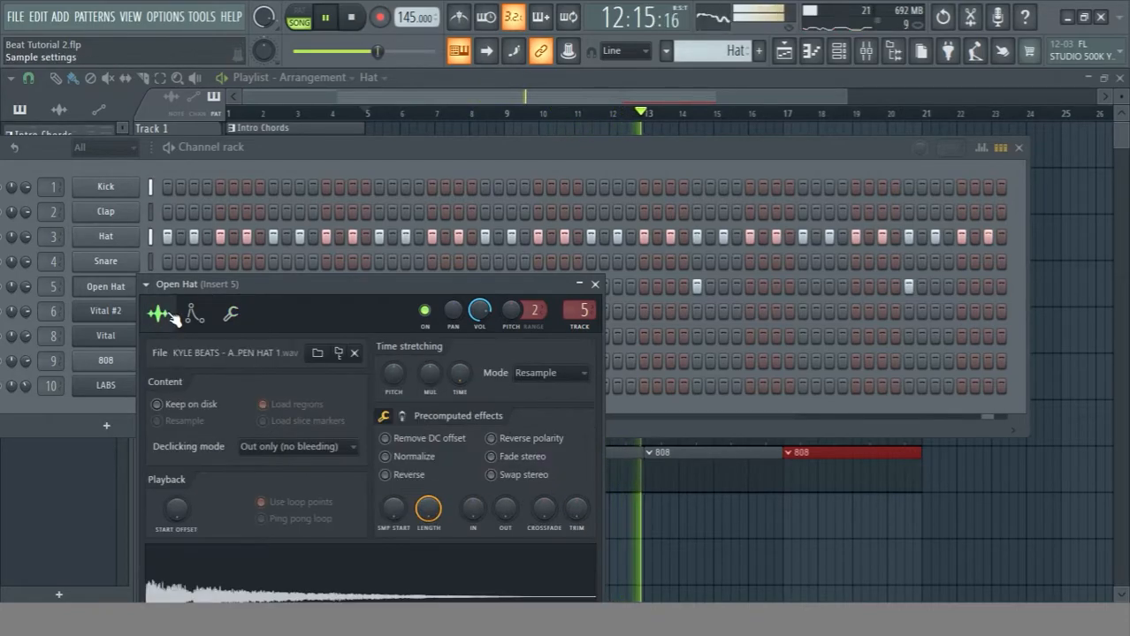
left_click(389, 459)
left_click_drag(383, 283, 392, 185)
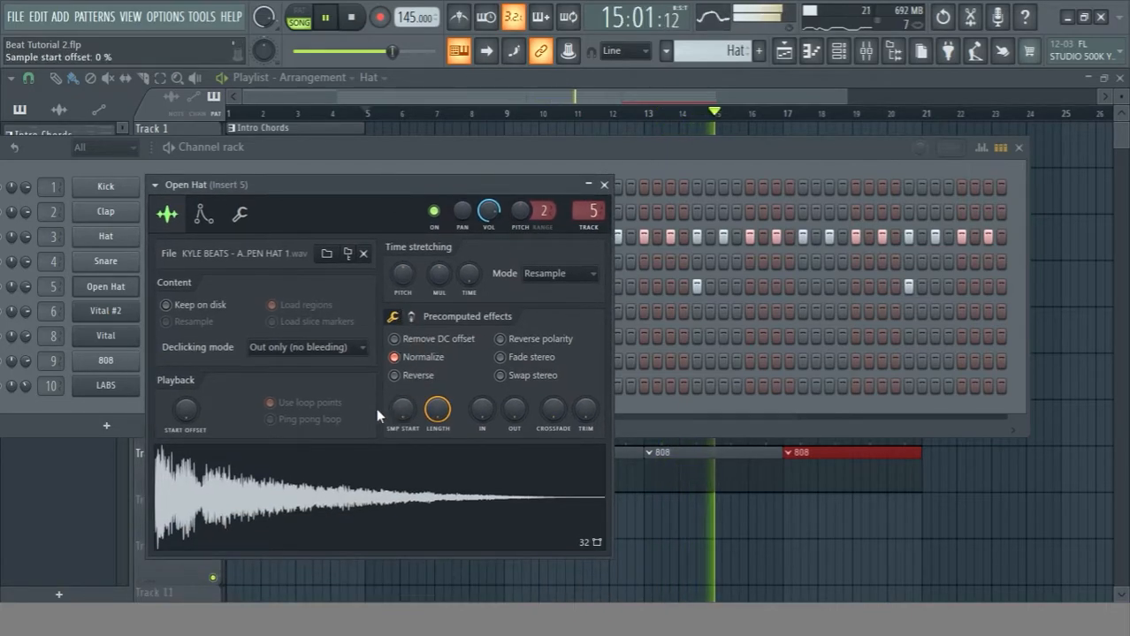
Lower the Open Hat's volume multiplier to 82%, close its settings and stop playback.
left_click(238, 214)
left_click_drag(210, 277, 210, 290)
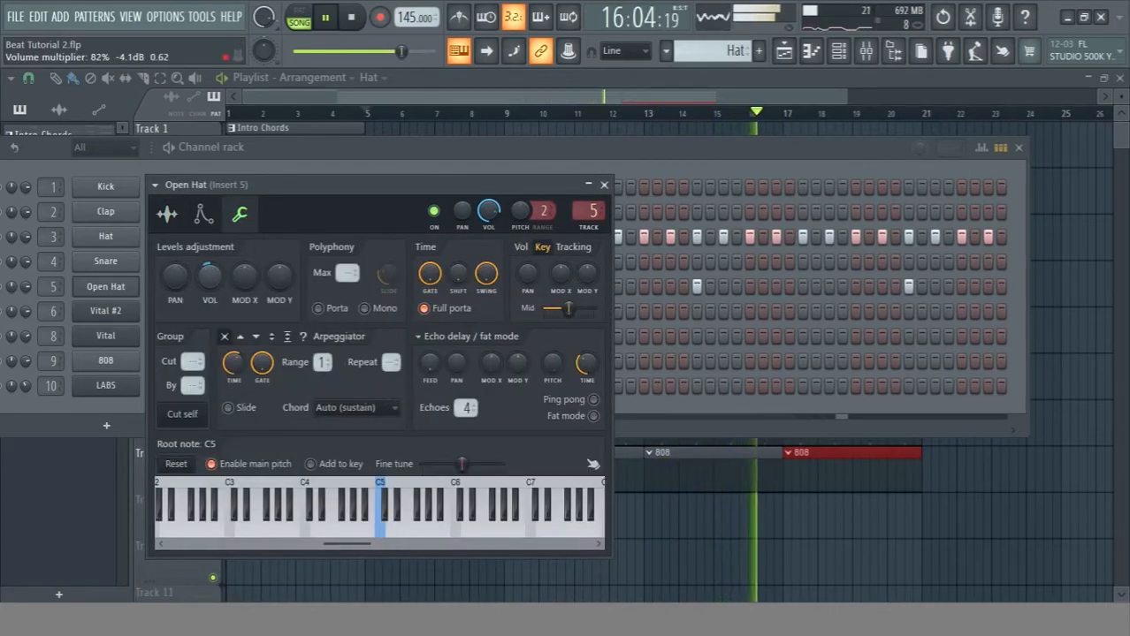
left_click(605, 186)
key("space")
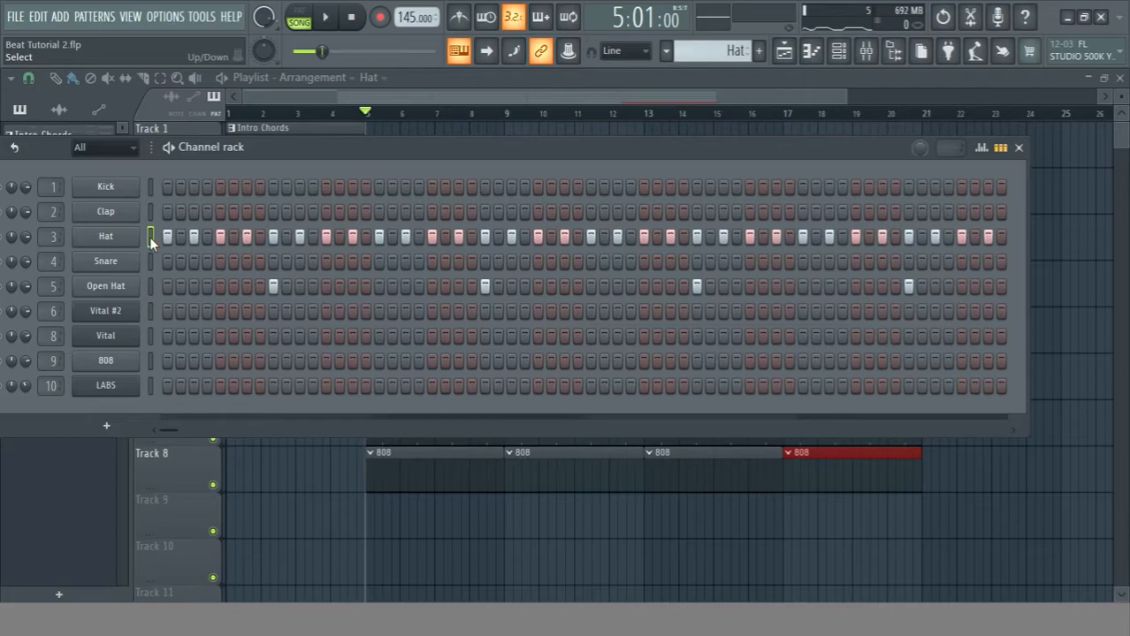
Open the Hat channel's notes in the piano roll and briefly audition them.
key("F7")
scroll(285, 274, "up", 1)
scroll(284, 280, "down", 7)
key("space")
key("space")
Add an A#4 note beneath the third hat hit of bar 1 and lengthen it to reach the fourth hit, auditioning along the way.
left_click(145, 281)
left_click_drag(144, 280, 135, 313)
key("space")
key("space")
left_click(165, 309)
key("space")
right_click(165, 309)
key("space")
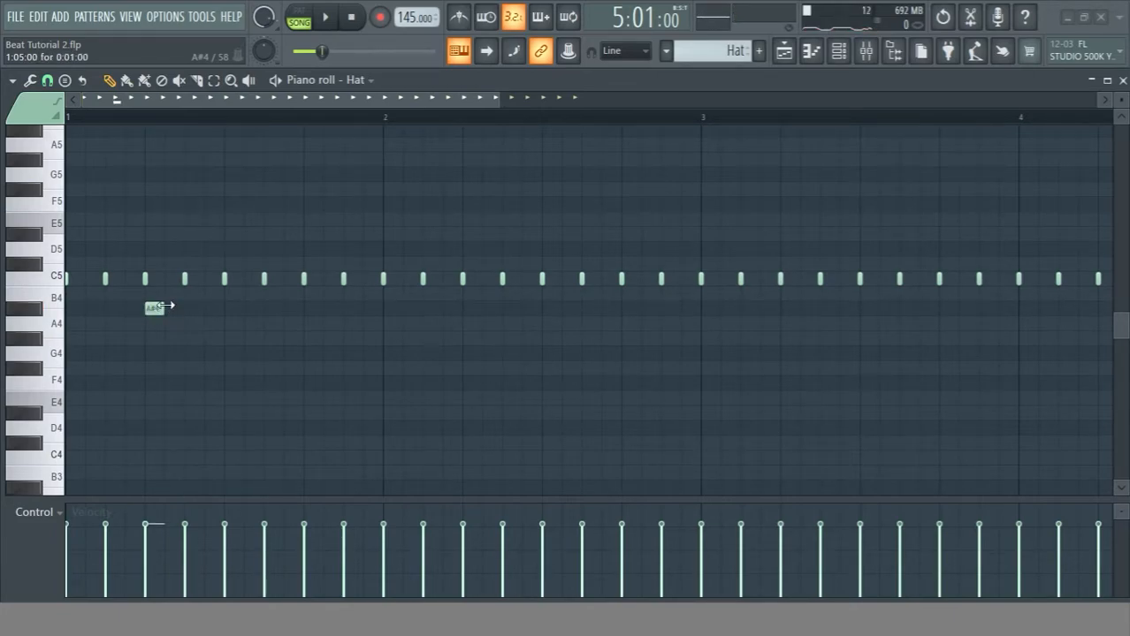
left_click(181, 312)
Try chopping the A#4 note with different time multipliers, audition the roll, and leave the chopper without applying it.
key("ctrl+u")
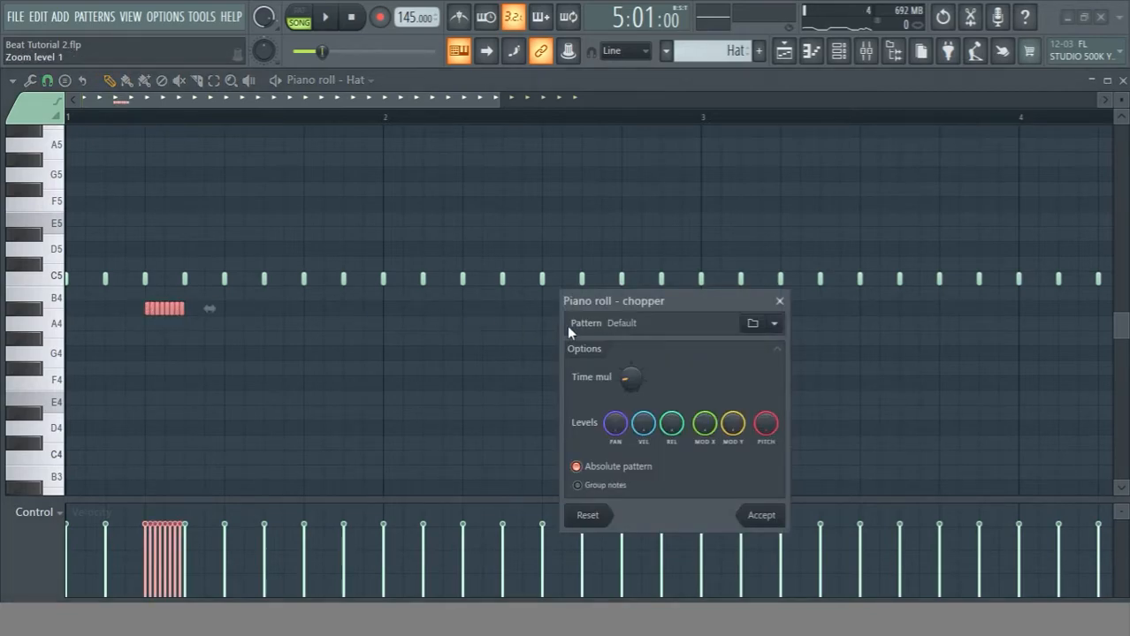
left_click_drag(626, 387, 625, 358)
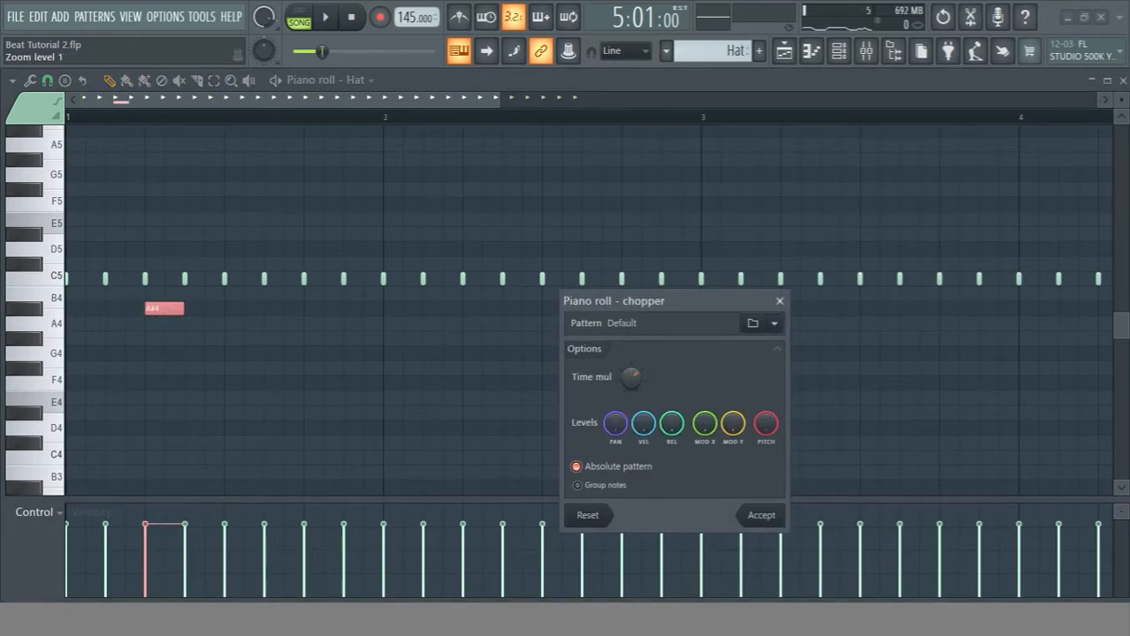
key("space")
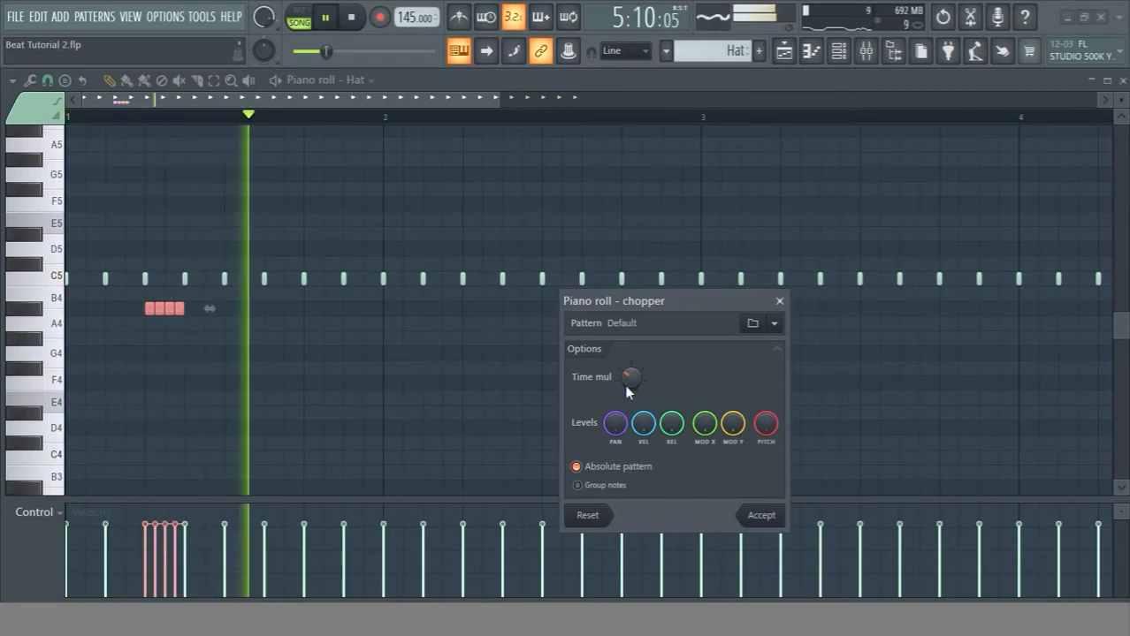
key("space")
left_click(779, 300)
key("space")
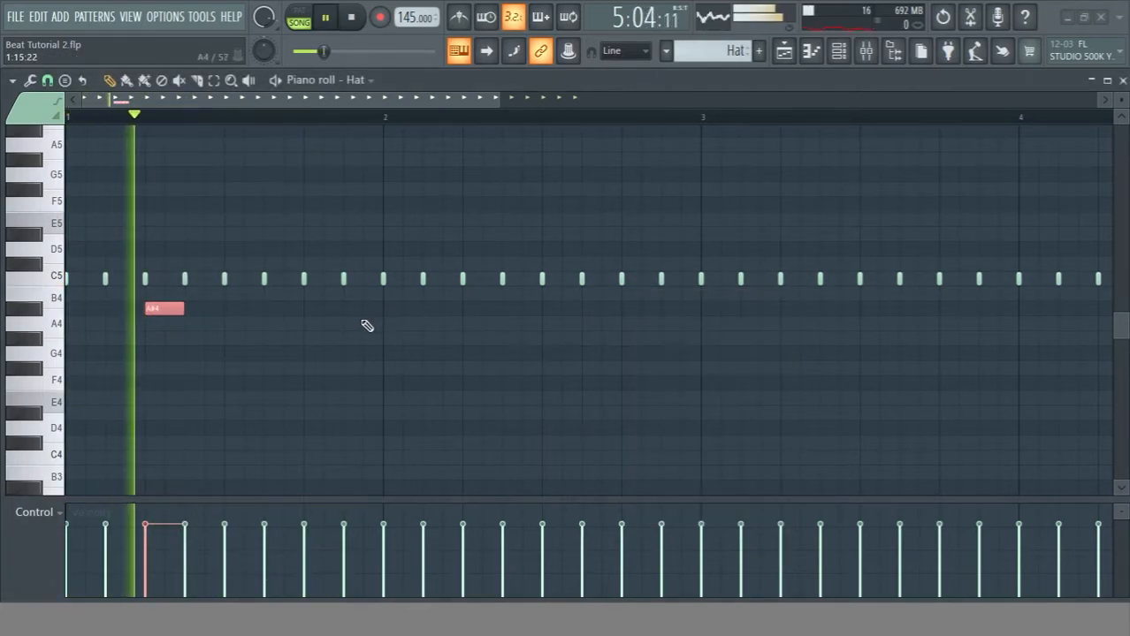
Chop the A#4 hat roll note in bar 1 into two equal notes by adjusting the chopper's time multiplier.
key("space")
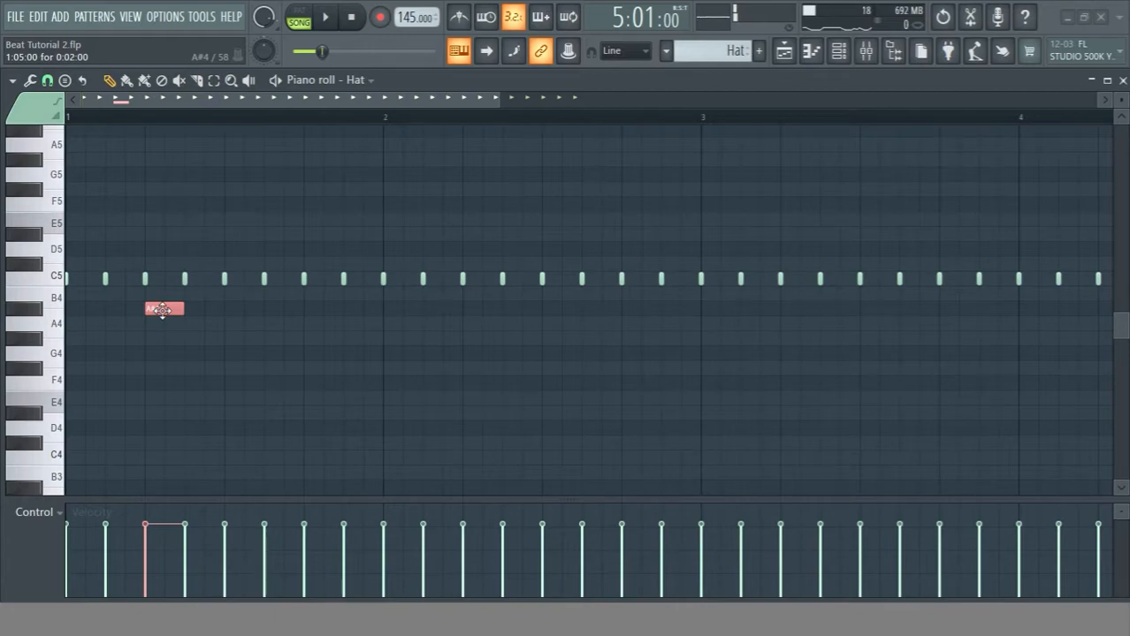
key("alt+u")
key("space")
key("space")
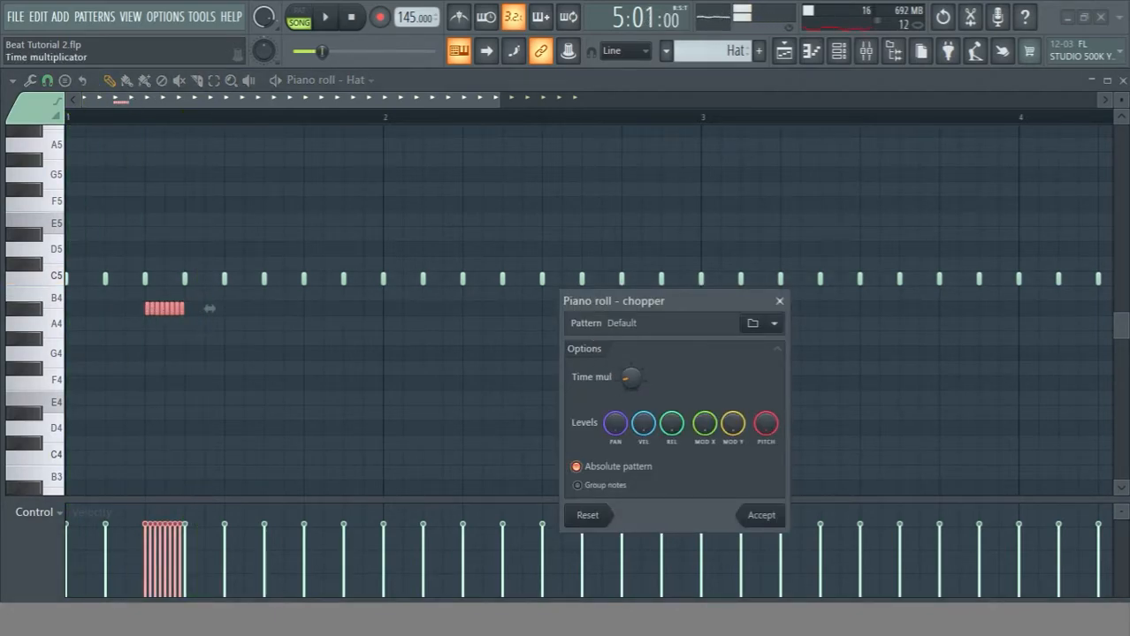
left_click_drag(631, 377, 631, 353)
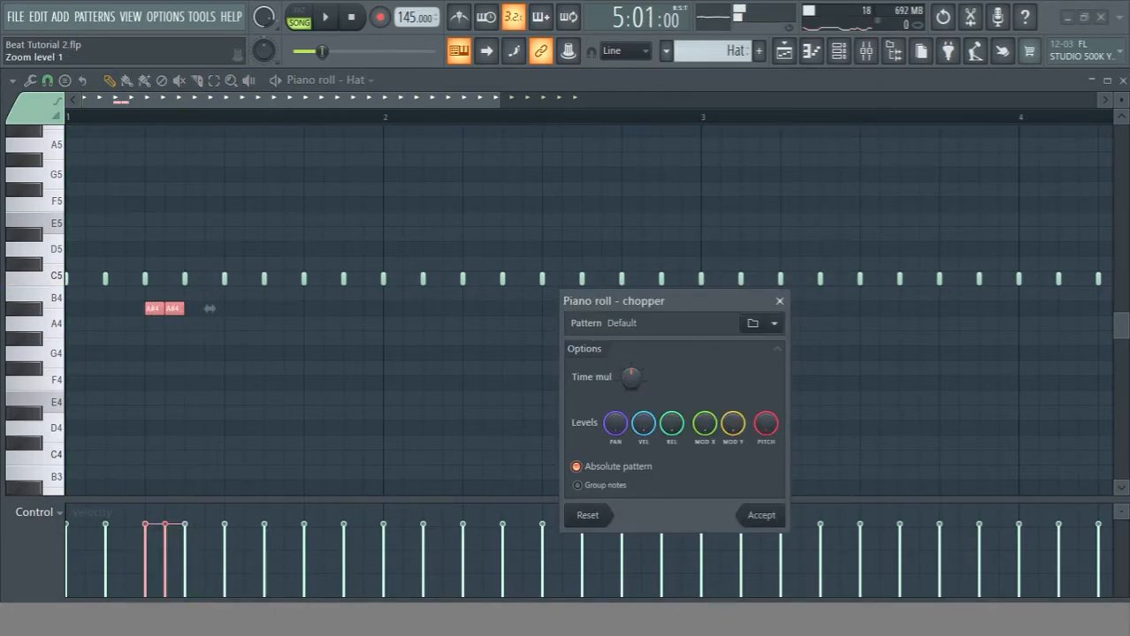
left_click(757, 519)
key("space")
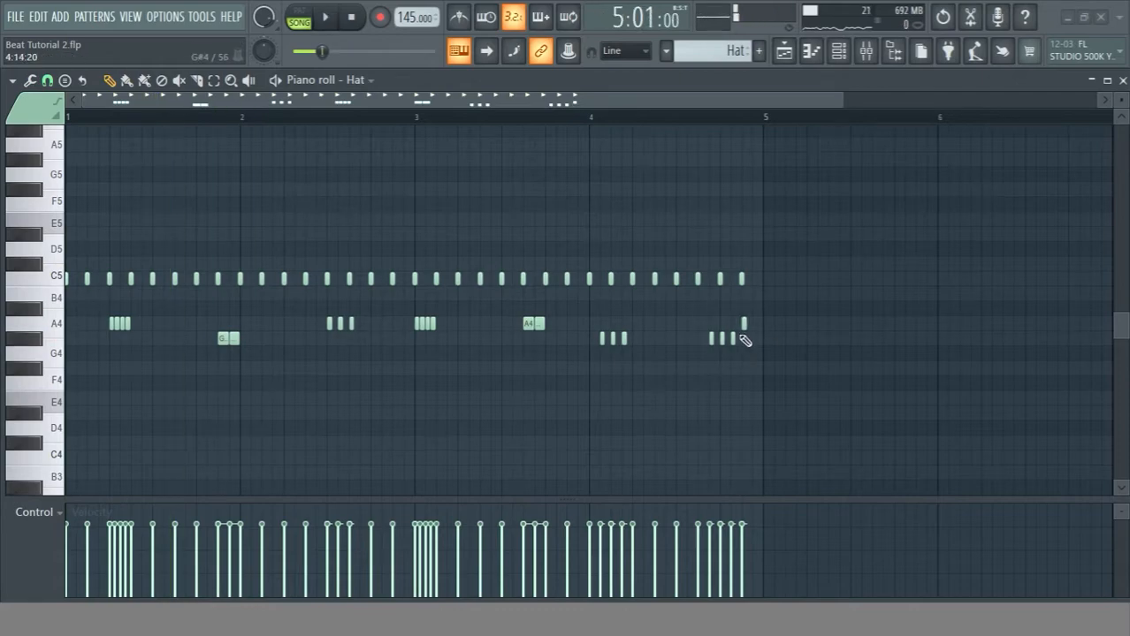
Randomize the levels of the hat notes, with pattern generation off, a panning strength of 48% and velocity variation included.
key("space")
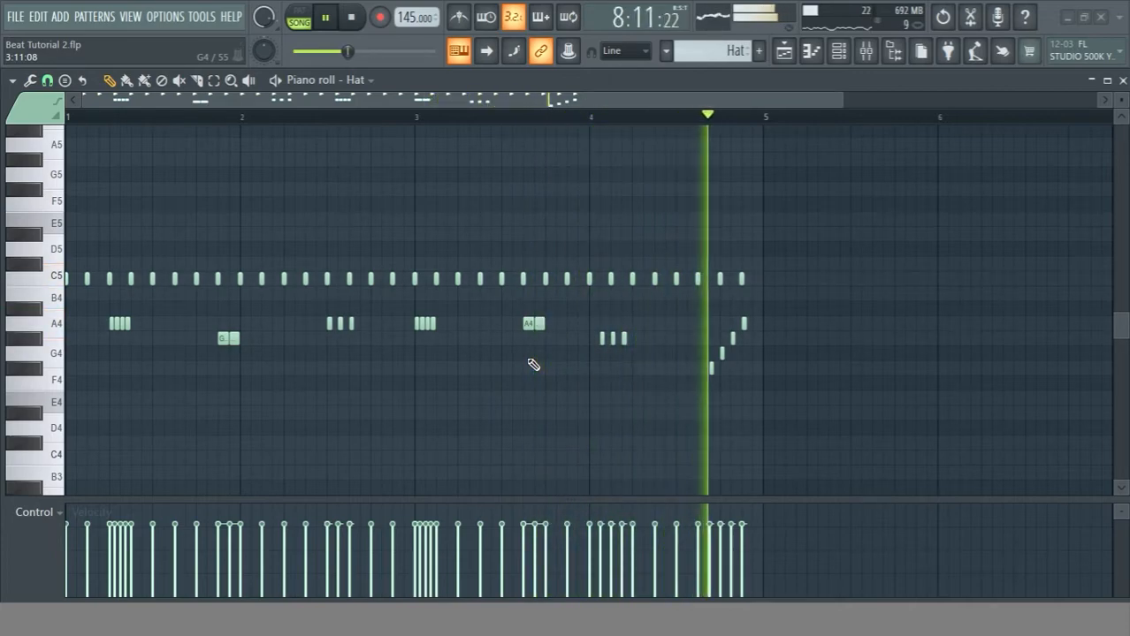
key("space")
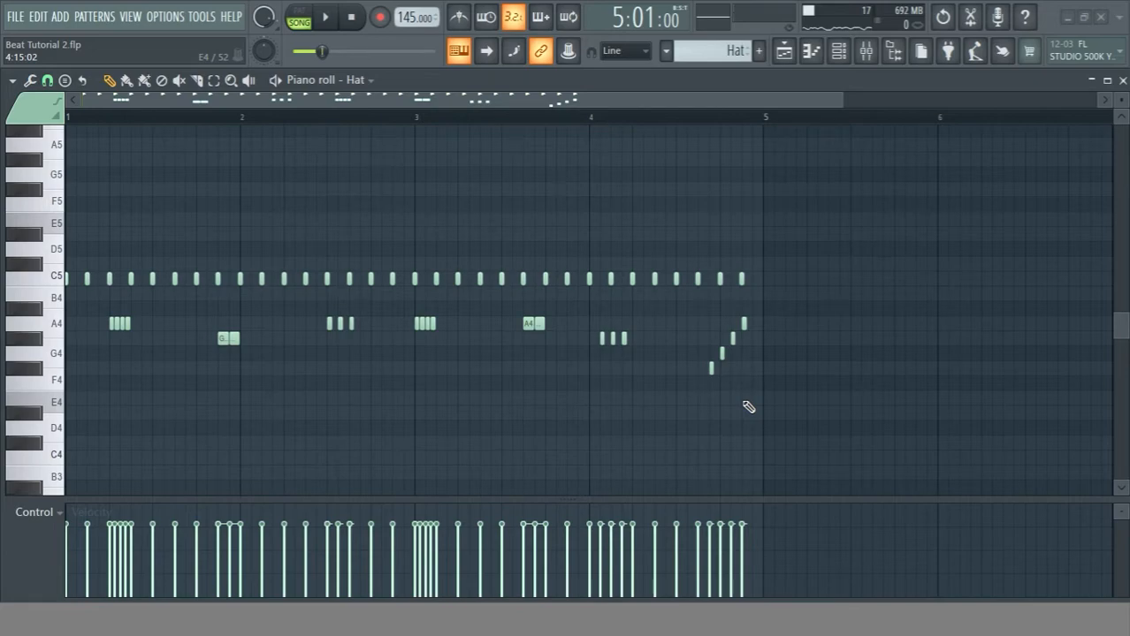
key("alt+r")
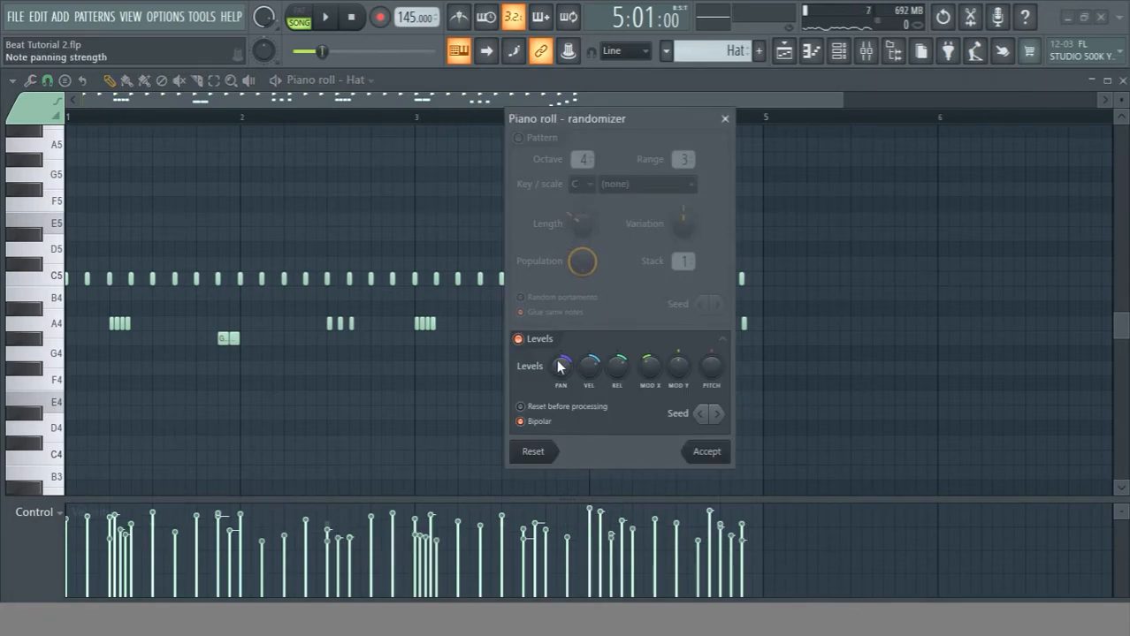
left_click(517, 138)
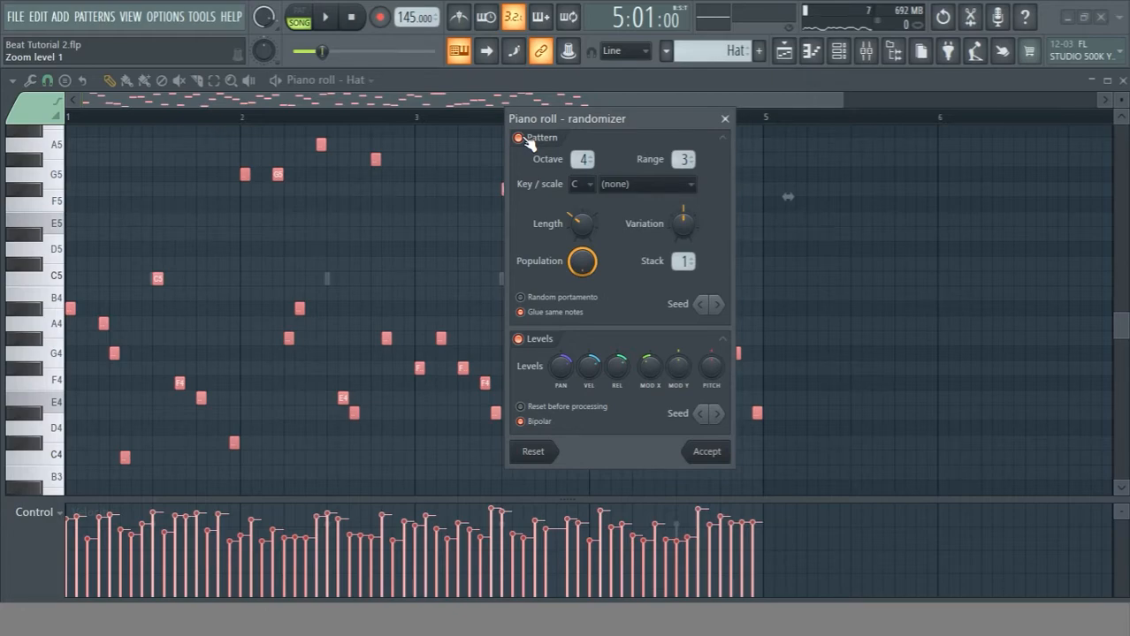
left_click(521, 139)
left_click(571, 376)
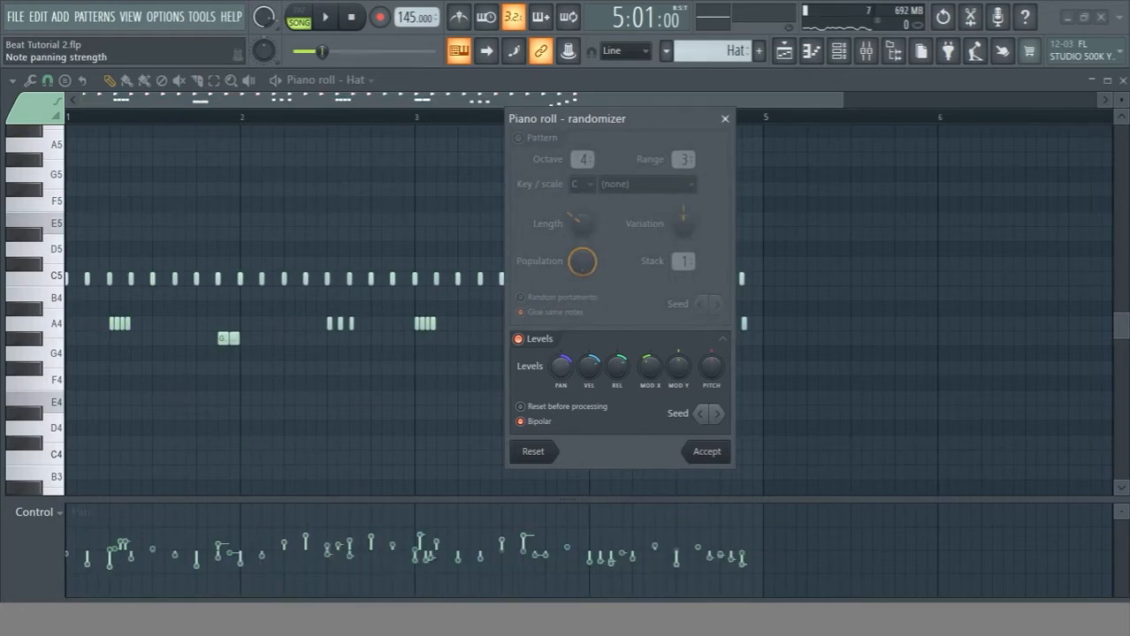
left_click_drag(563, 369, 563, 356)
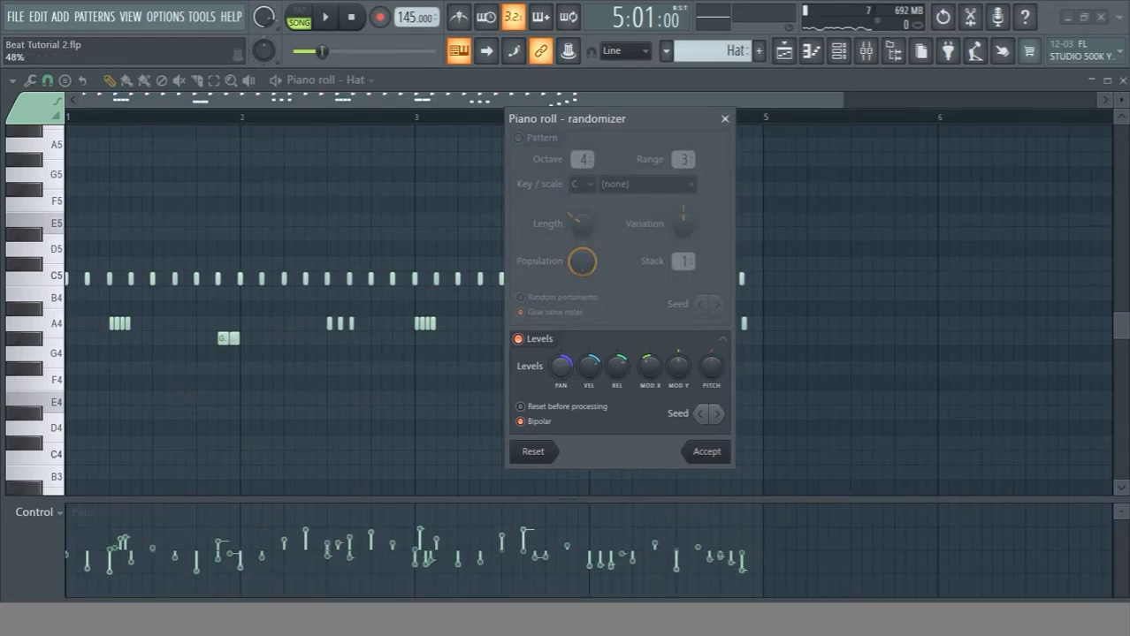
left_click(596, 377)
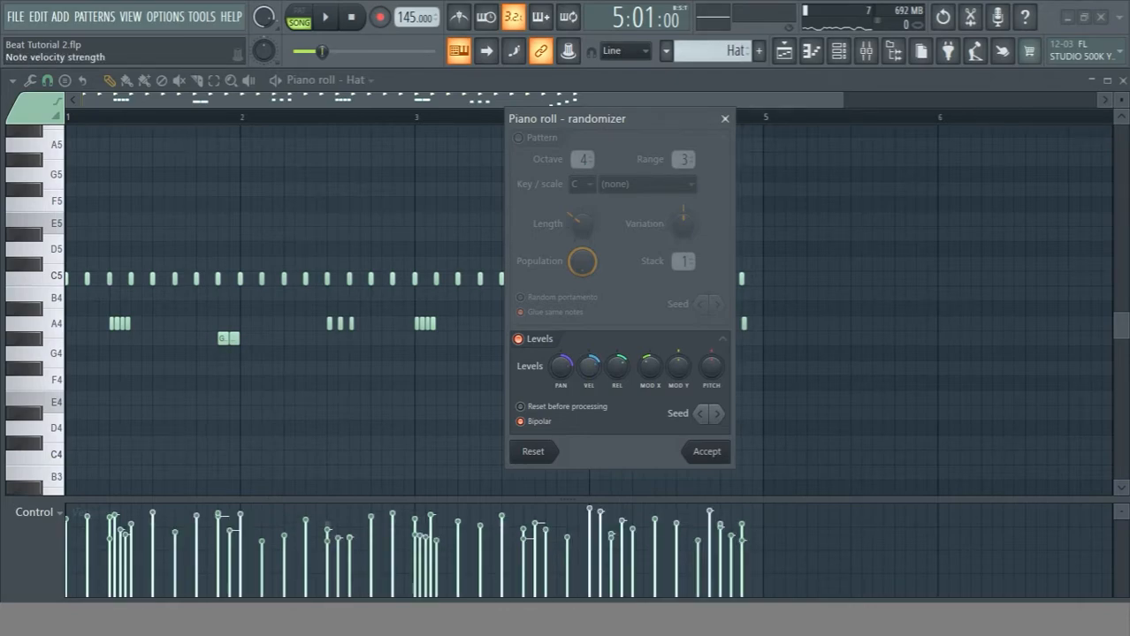
left_click(706, 452)
key("space")
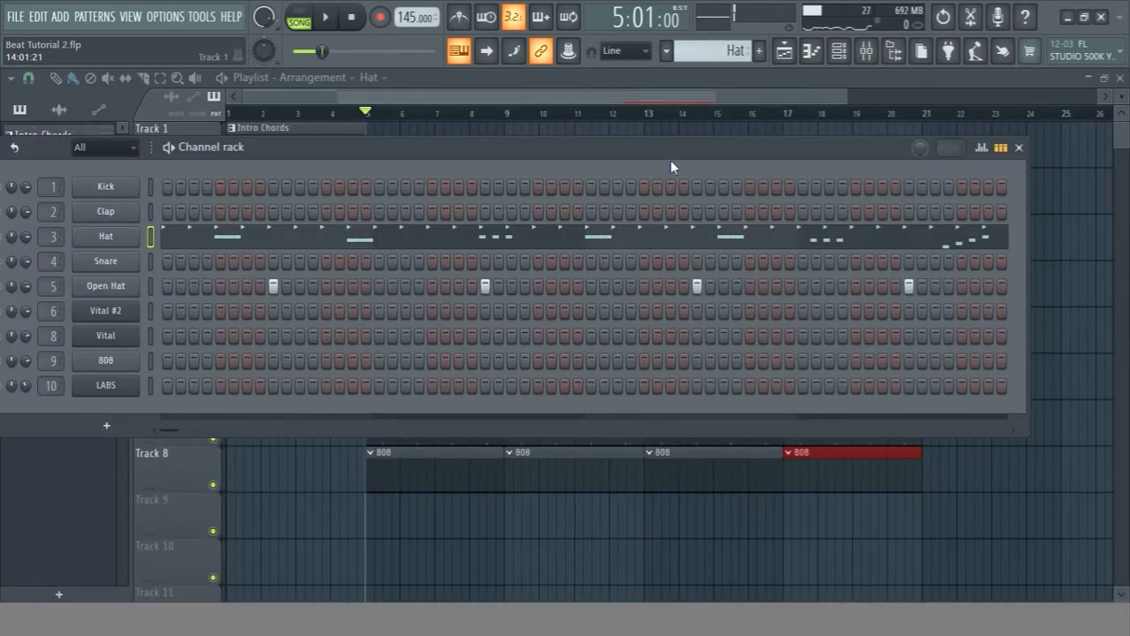
Move the 808 notes onto the chord roots, with the first and third groups on C4 and the second and fourth on G4.
left_click_drag(671, 163, 701, 84)
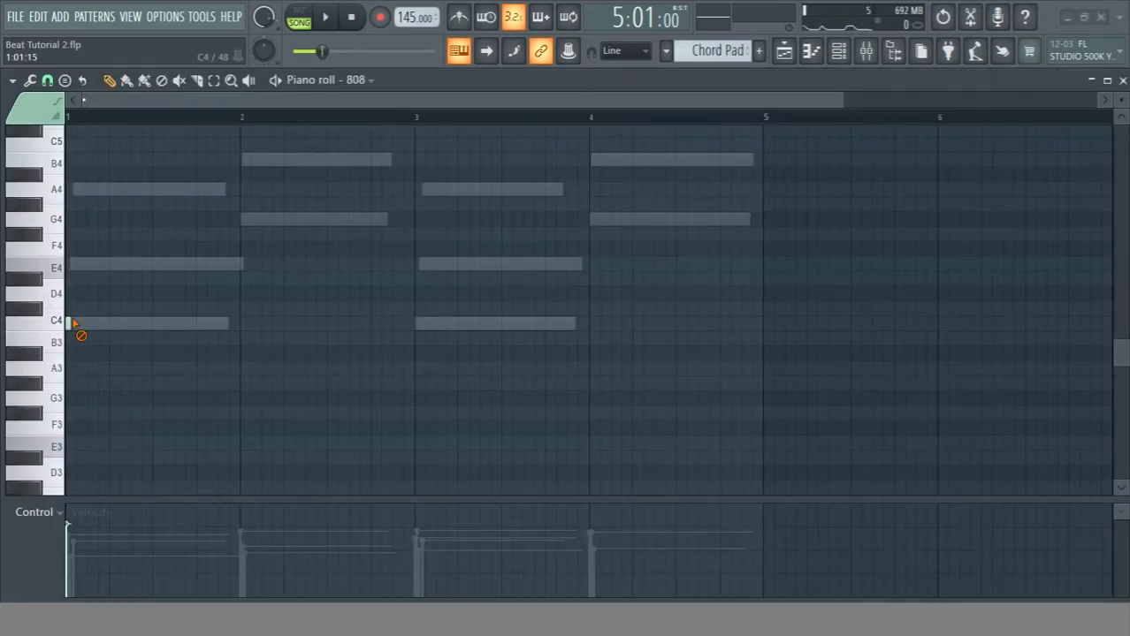
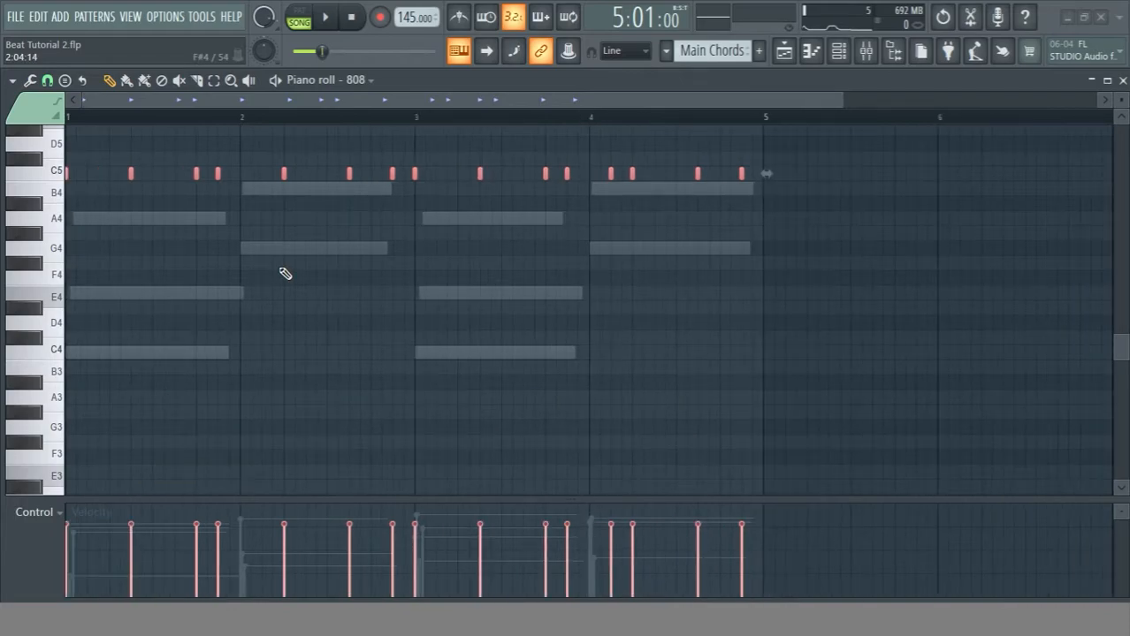
left_click_drag(239, 267, 122, 442)
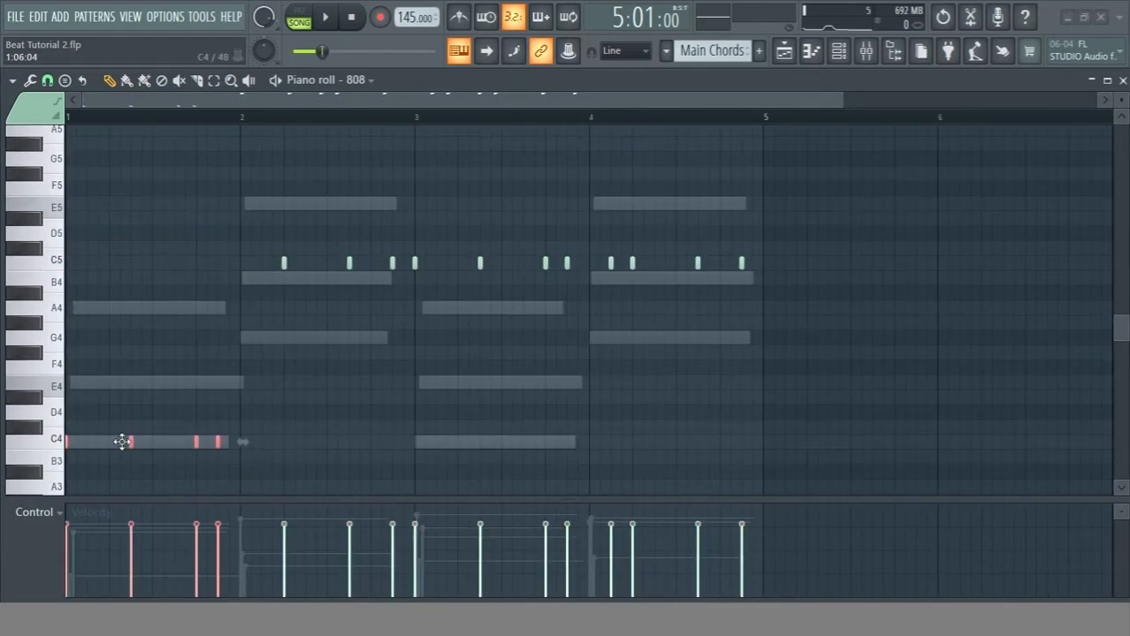
left_click_drag(445, 269, 281, 350)
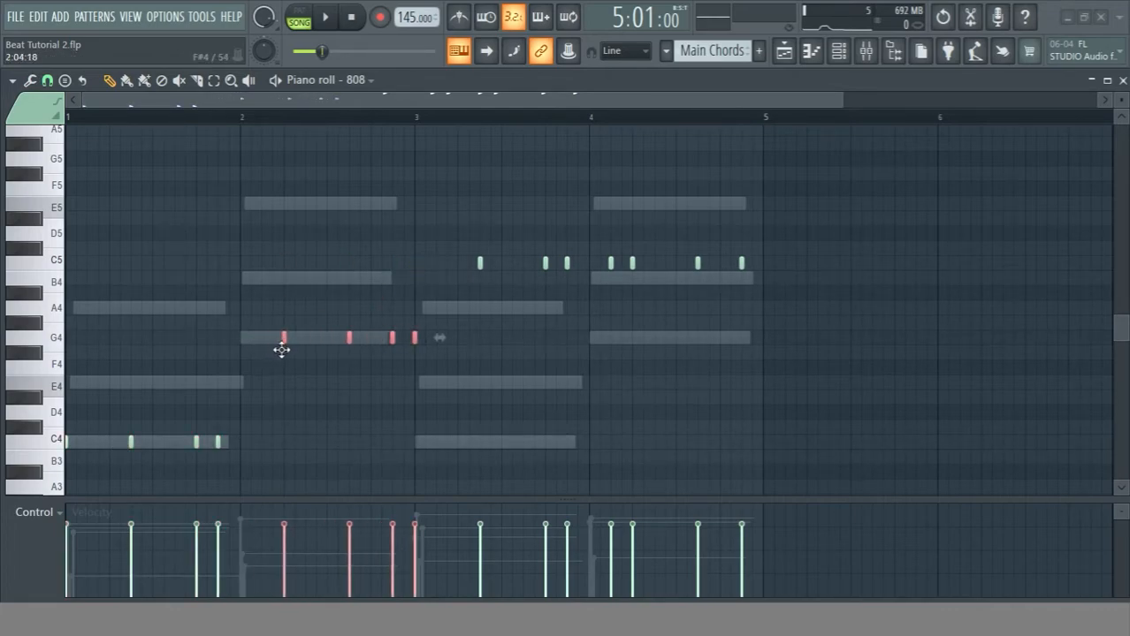
left_click_drag(587, 257, 474, 267)
left_click_drag(544, 269, 562, 452)
left_click_drag(789, 301, 623, 341)
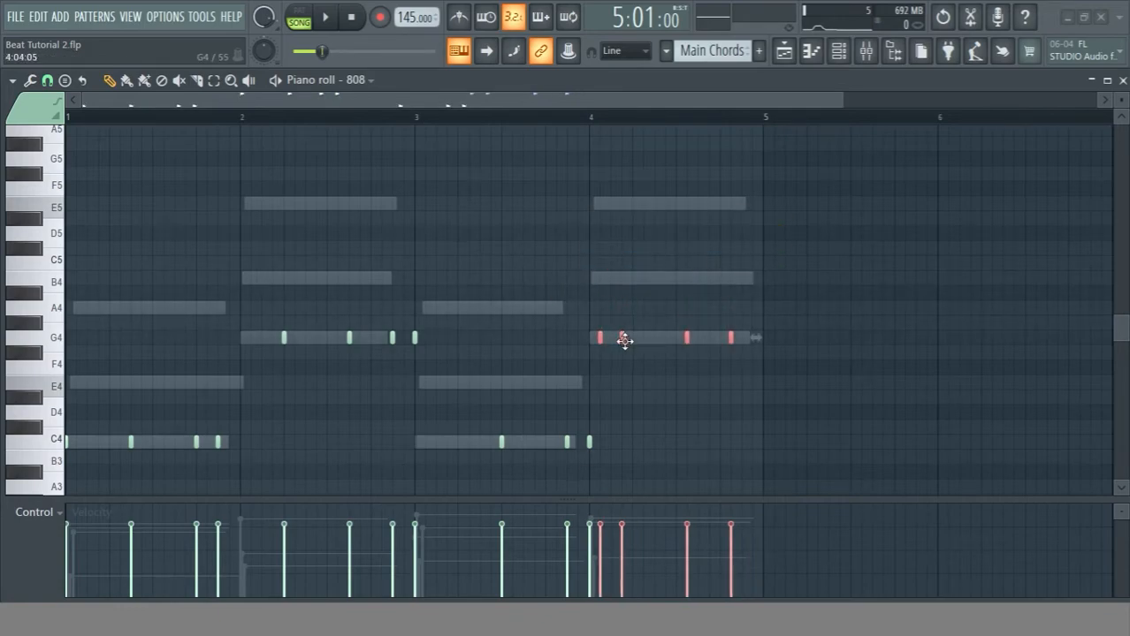
Shift the third group of 808 notes earlier and the fourth group slightly later to restore their original timing.
key("space")
left_click_drag(601, 468, 484, 413)
left_click_drag(501, 442, 480, 442)
left_click_drag(764, 356, 608, 310)
left_click_drag(621, 337, 611, 338)
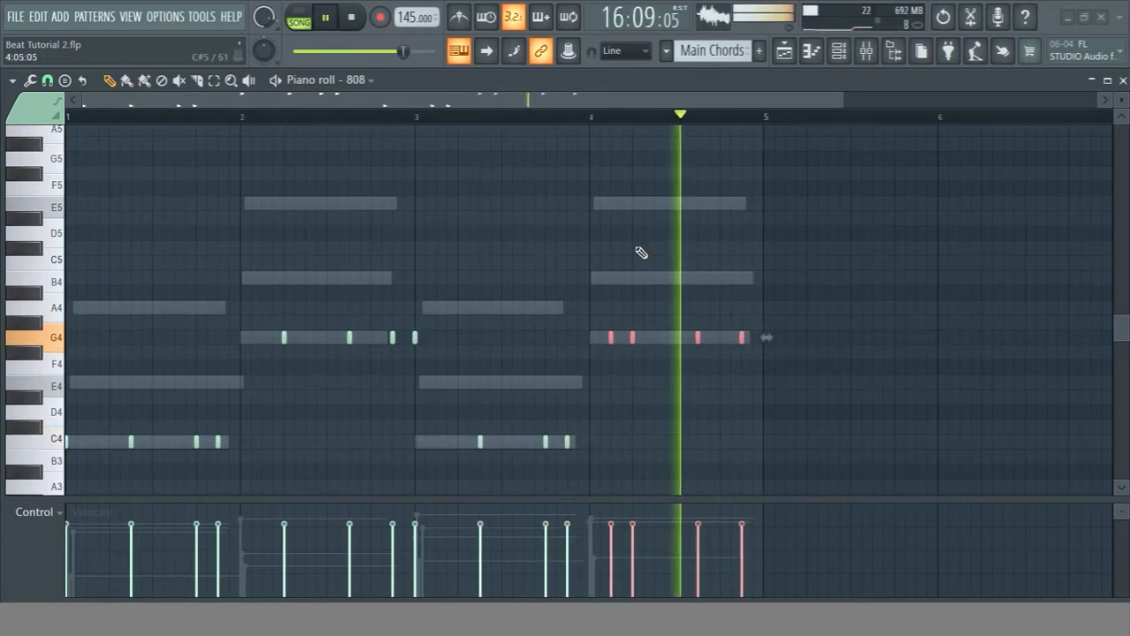
Transpose all the 808 notes up one octave to C5 and G5 and close the piano roll.
left_click_drag(745, 448, 67, 258)
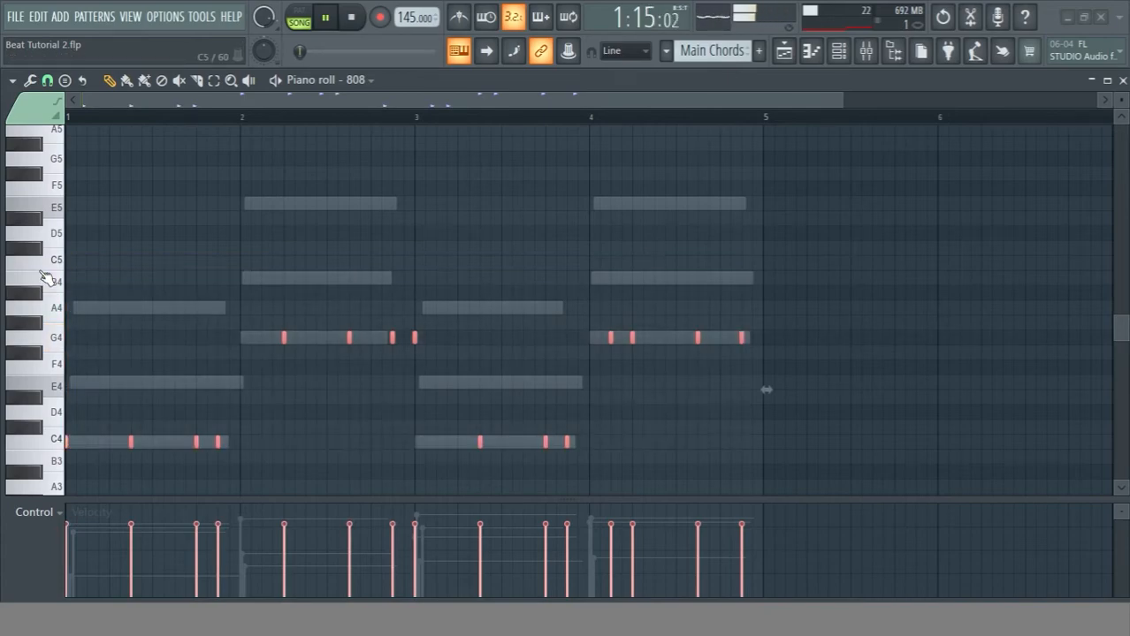
key("ctrl+Up")
scroll(44, 277, "up", 2)
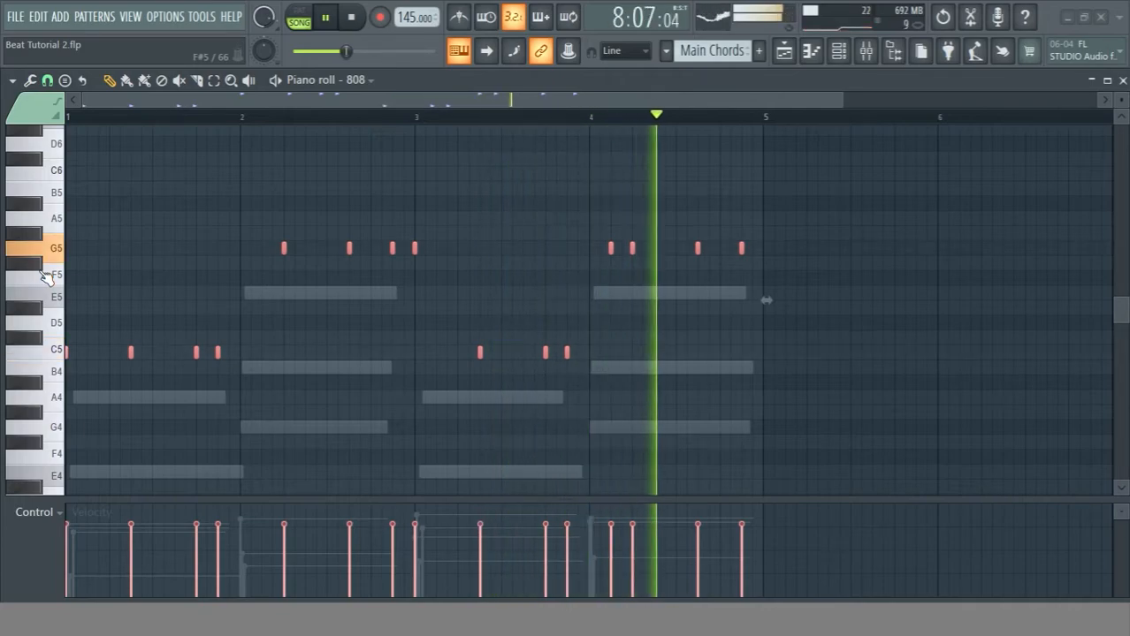
left_click(1122, 80)
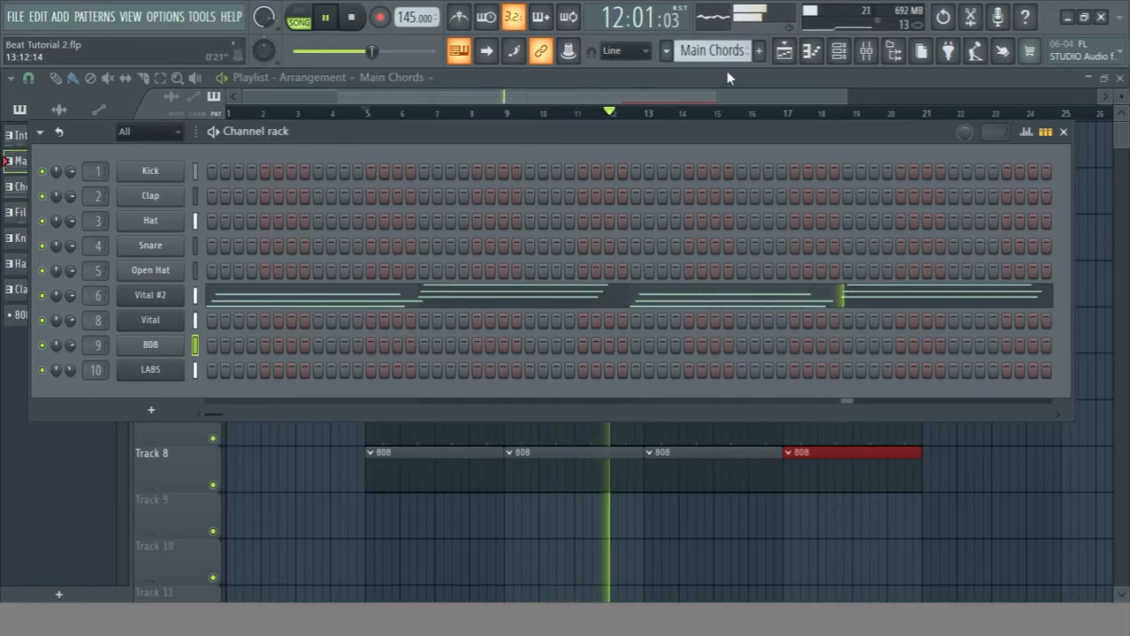
Paste the 808 notes into the 808 channel of the 808 pattern and close the channel rack.
scroll(722, 58, "down", 5)
scroll(722, 62, "down", 2)
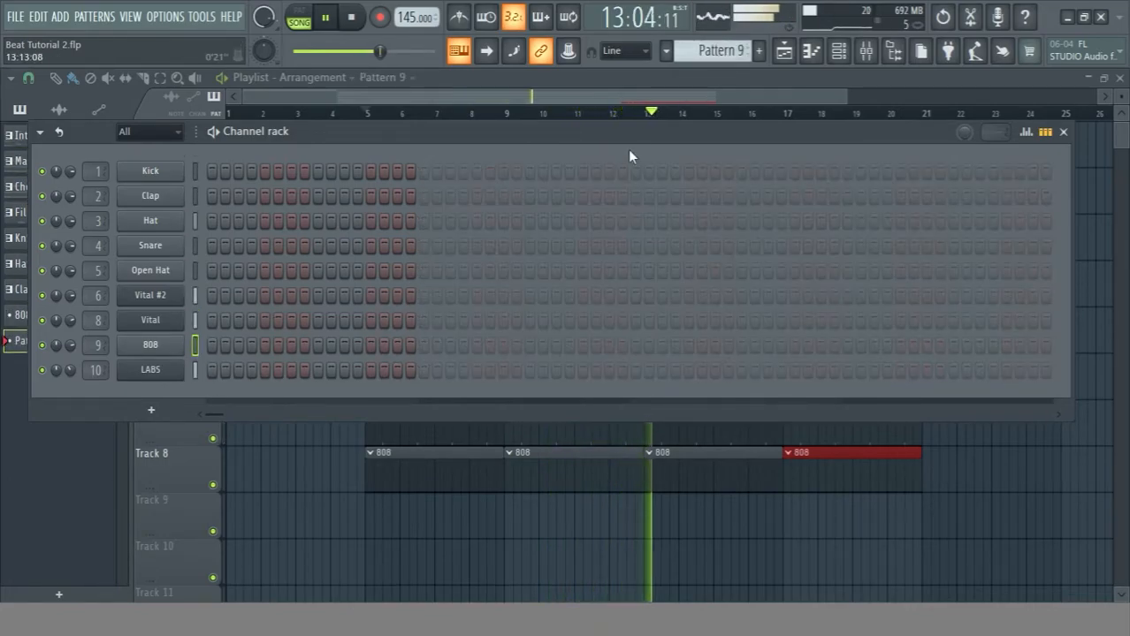
scroll(729, 55, "up", 1)
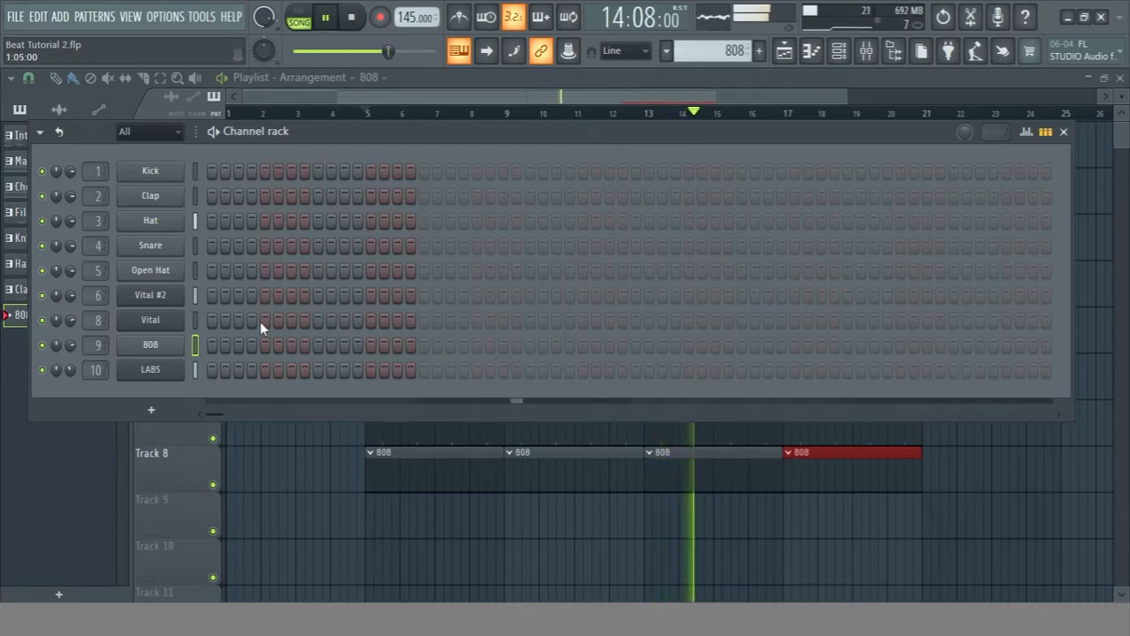
key("ctrl+v")
left_click_drag(914, 138, 895, 115)
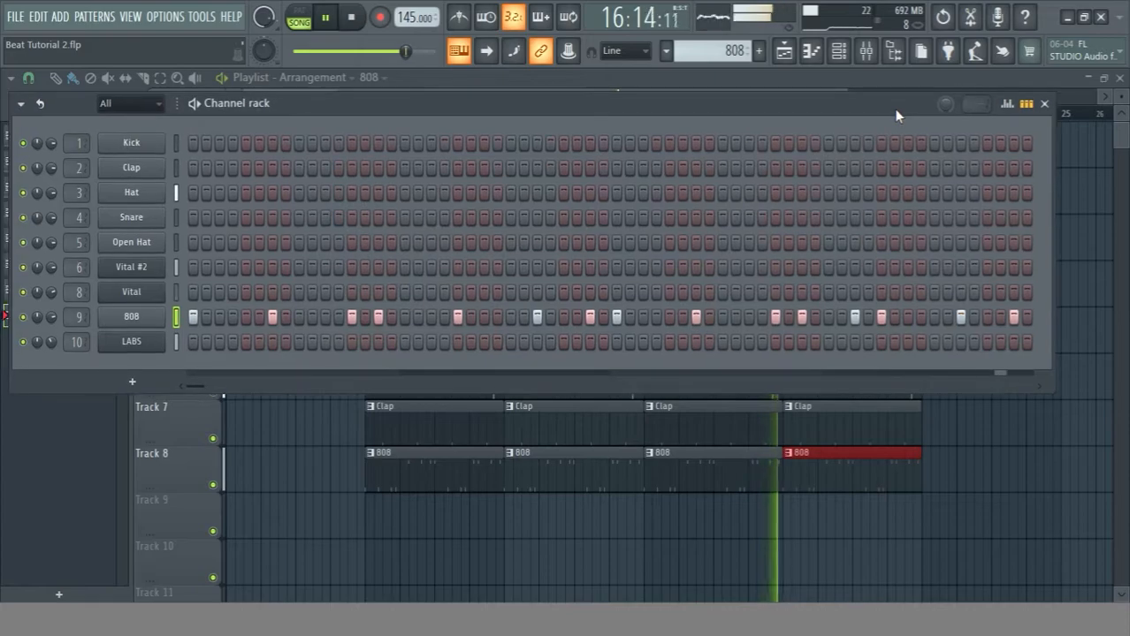
key("space")
left_click(1058, 104)
key("space")
key("space")
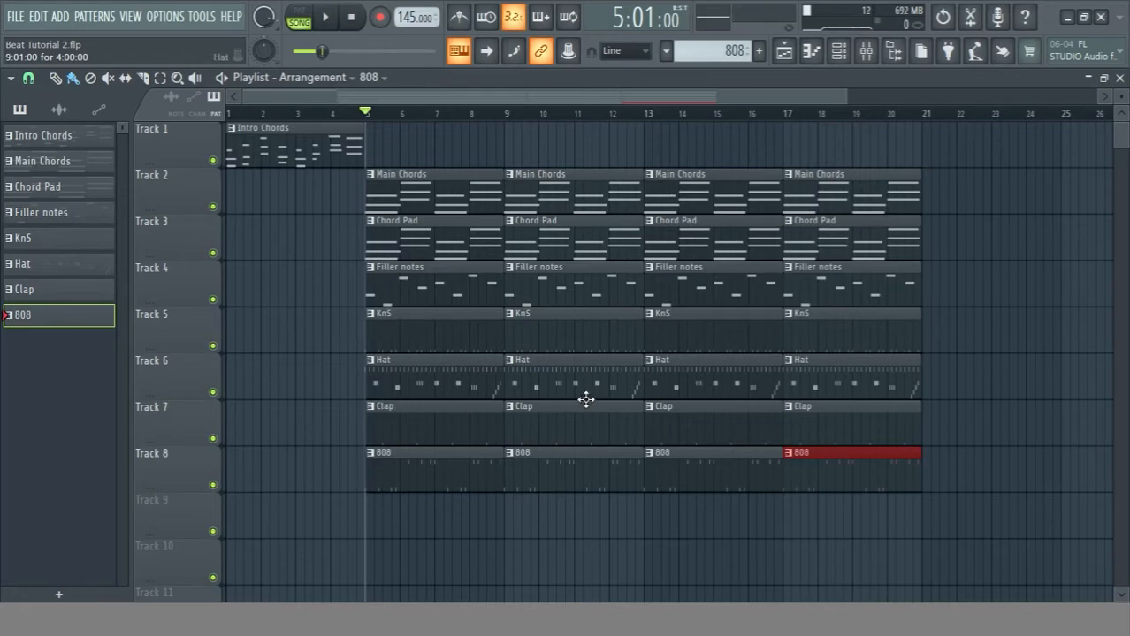
Show the mixer and color the Kick, Clap, Hat, Snare, Open Hat and 808 channels teal with matching first and last gradient colors.
key("F9")
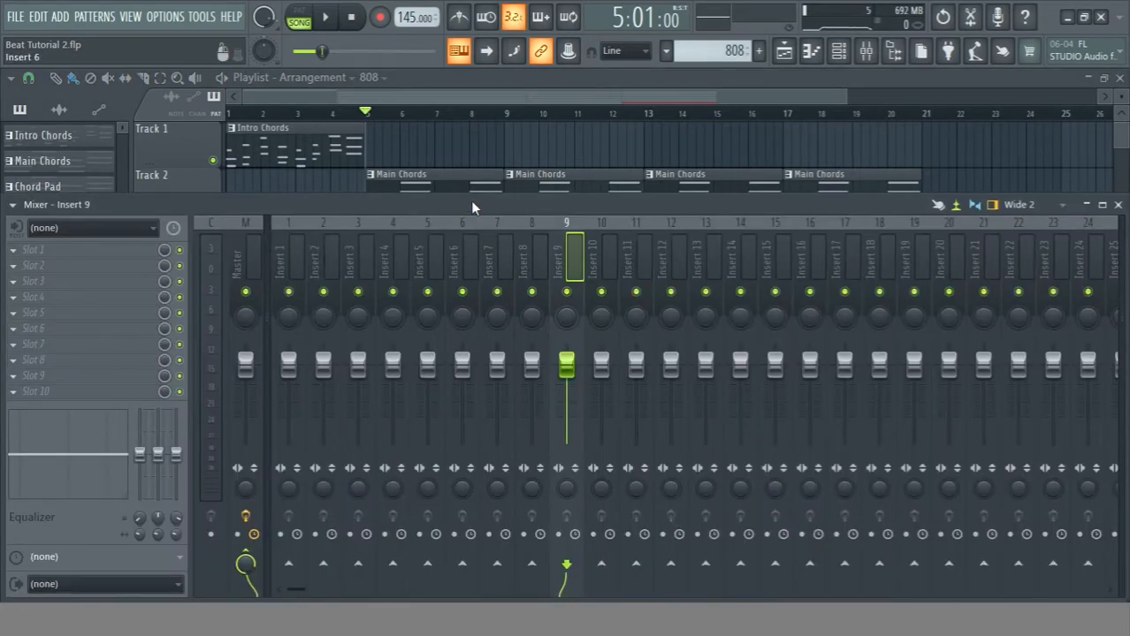
key("F6")
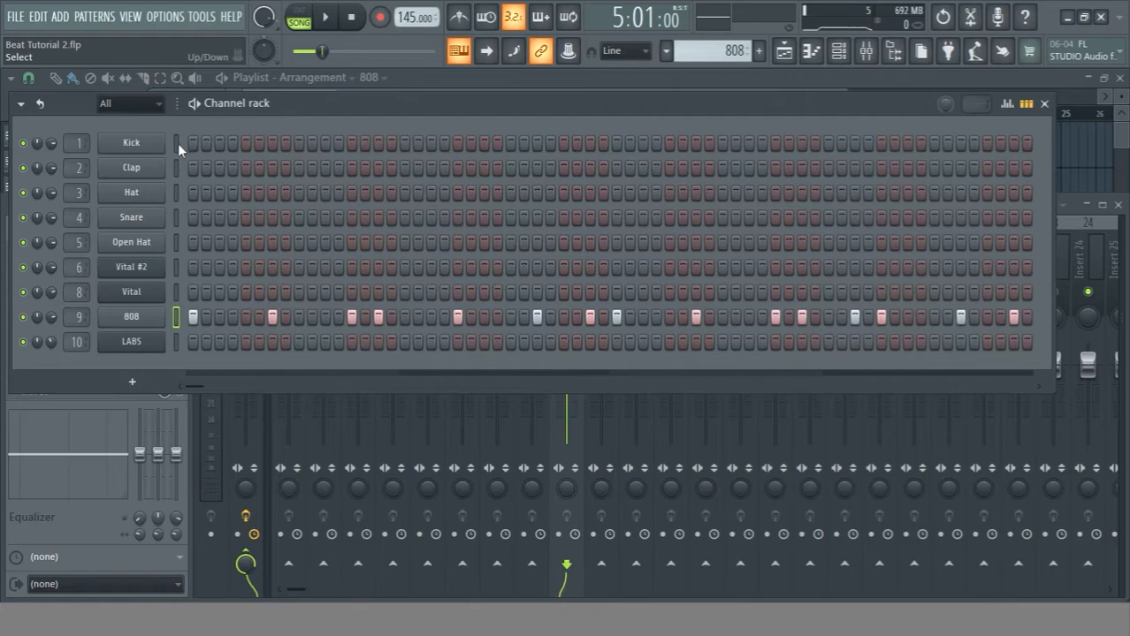
left_click(177, 316)
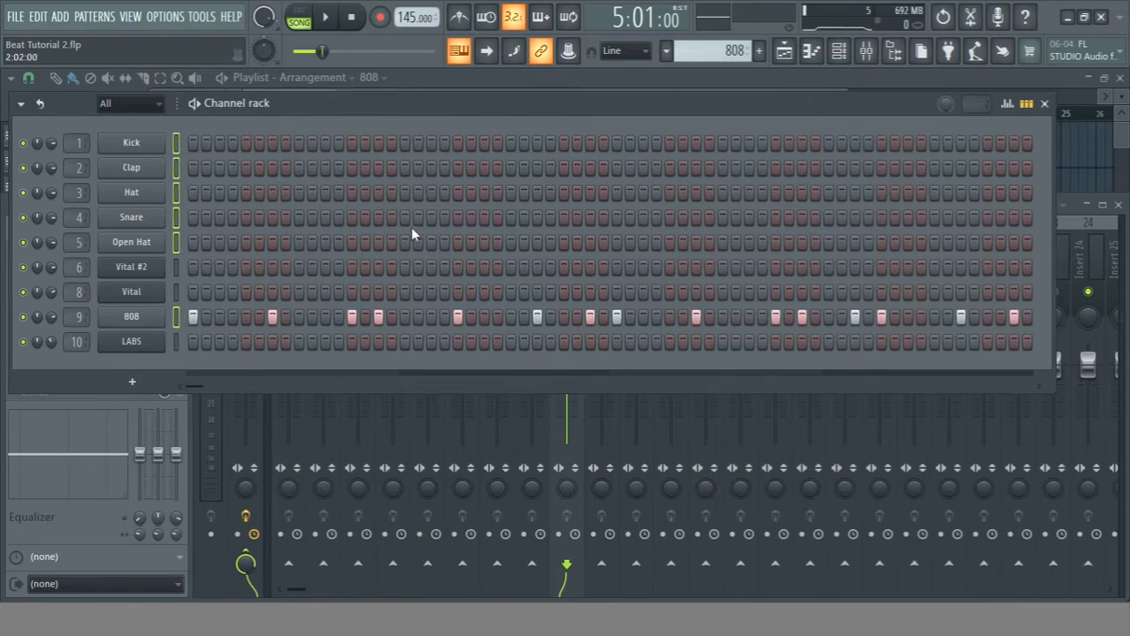
left_click(20, 103)
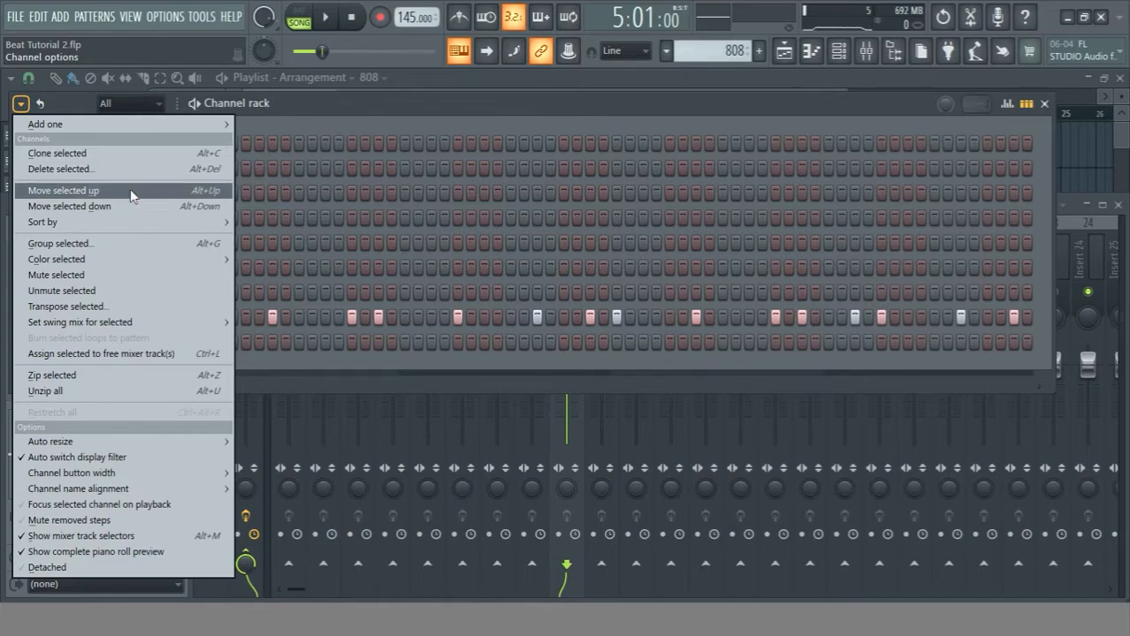
mouse_move(164, 257)
left_click(313, 263)
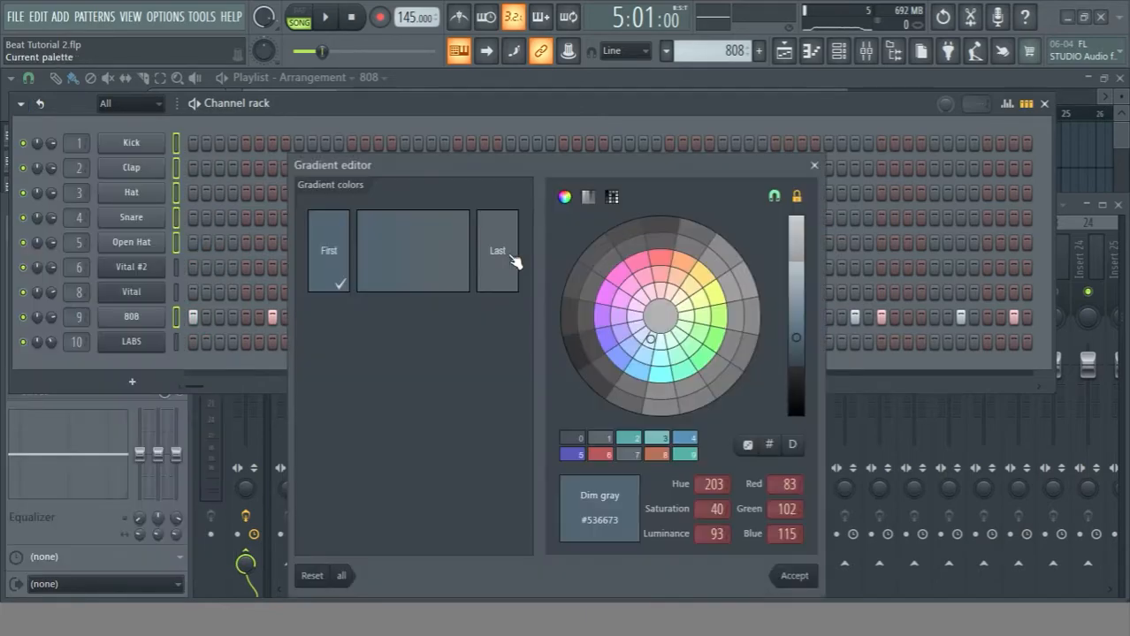
left_click(660, 372)
left_click(513, 277)
left_click(660, 373)
left_click(800, 578)
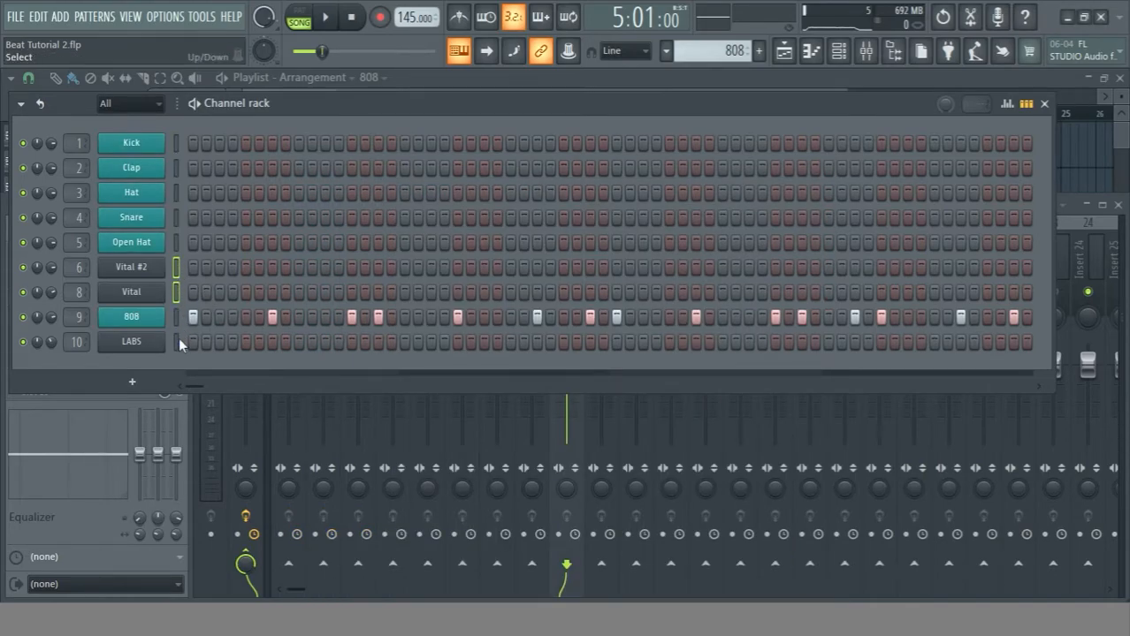
Color the Vital #2, Vital and LABS channels with a red gradient, first color #C04541 and last color #B7403D.
left_click(21, 104)
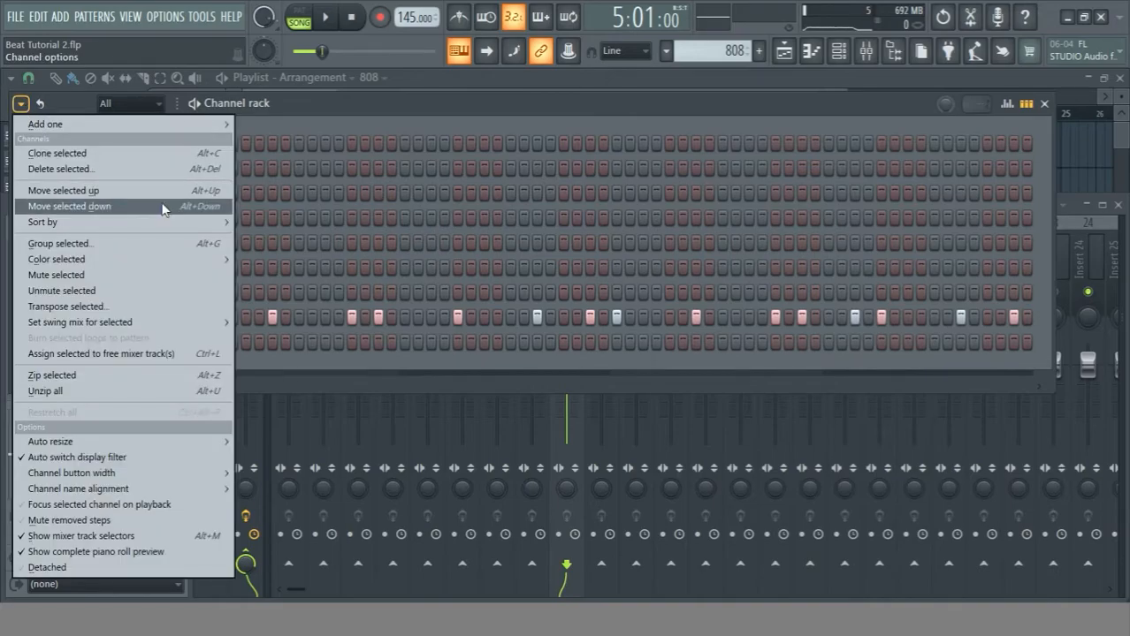
mouse_move(190, 260)
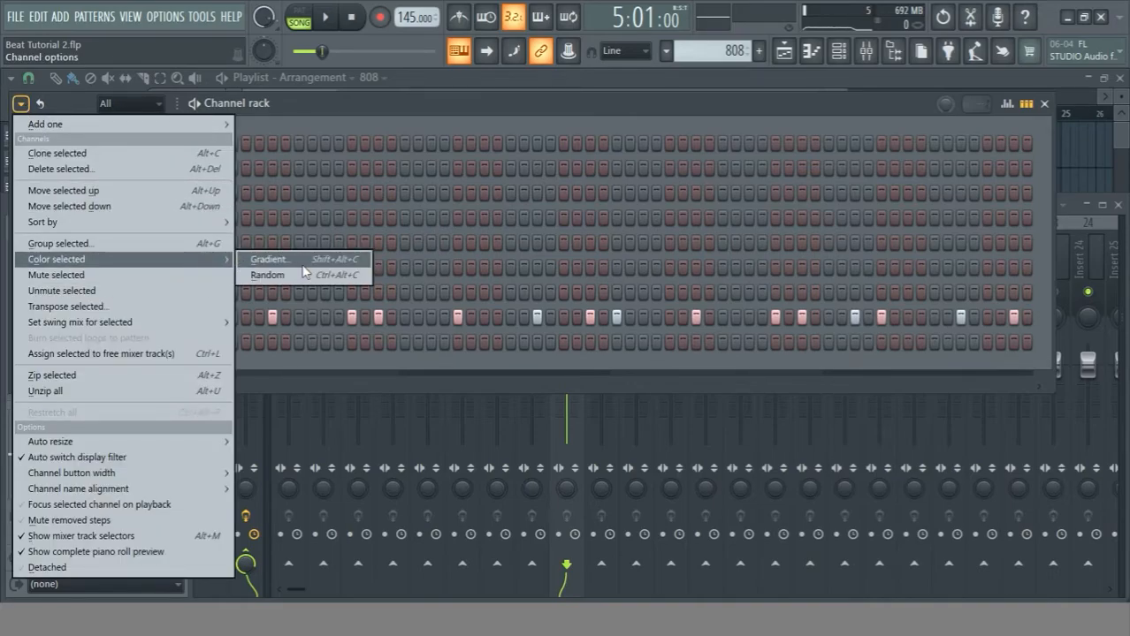
left_click(270, 260)
left_click(644, 260)
left_click(479, 265)
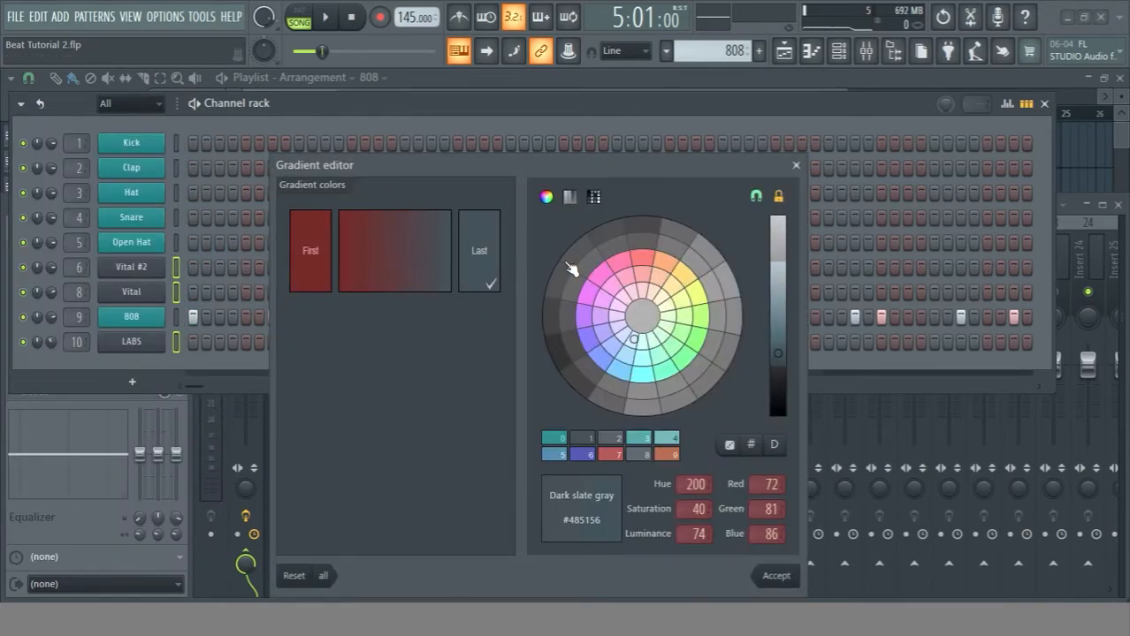
left_click(643, 259)
left_click_drag(792, 344, 790, 321)
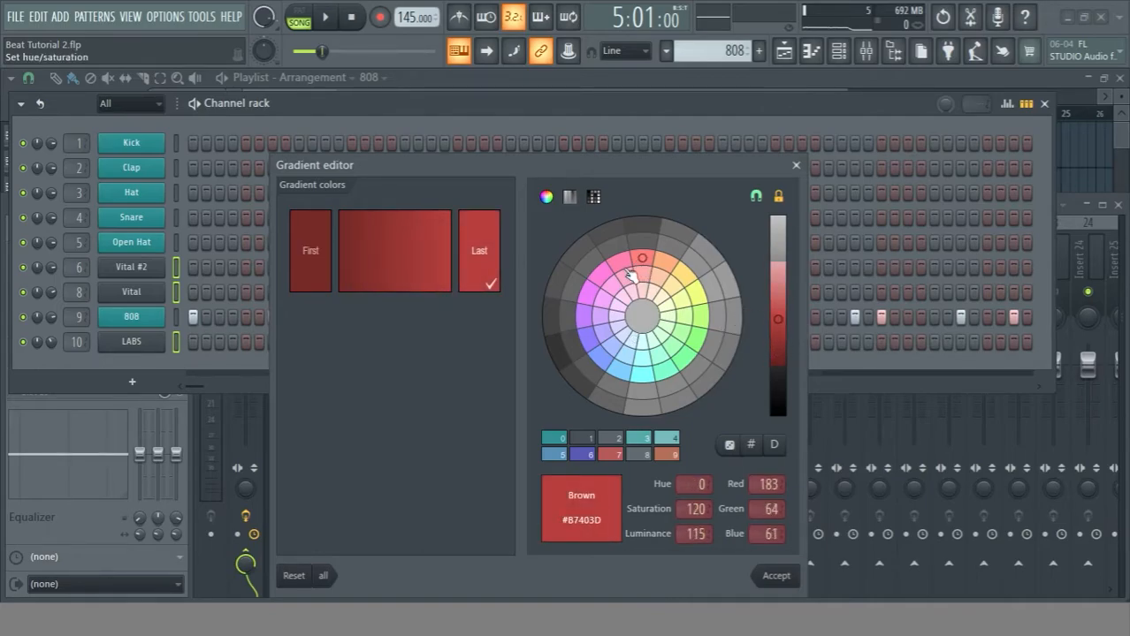
left_click(320, 245)
left_click_drag(781, 354, 783, 320)
left_click(643, 258)
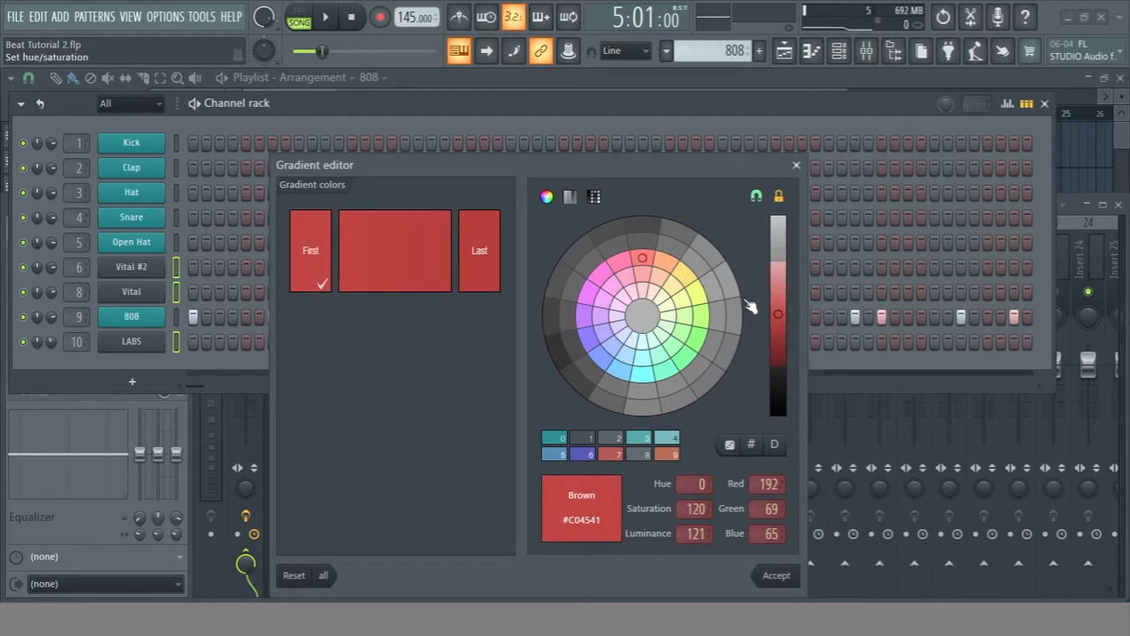
left_click(778, 575)
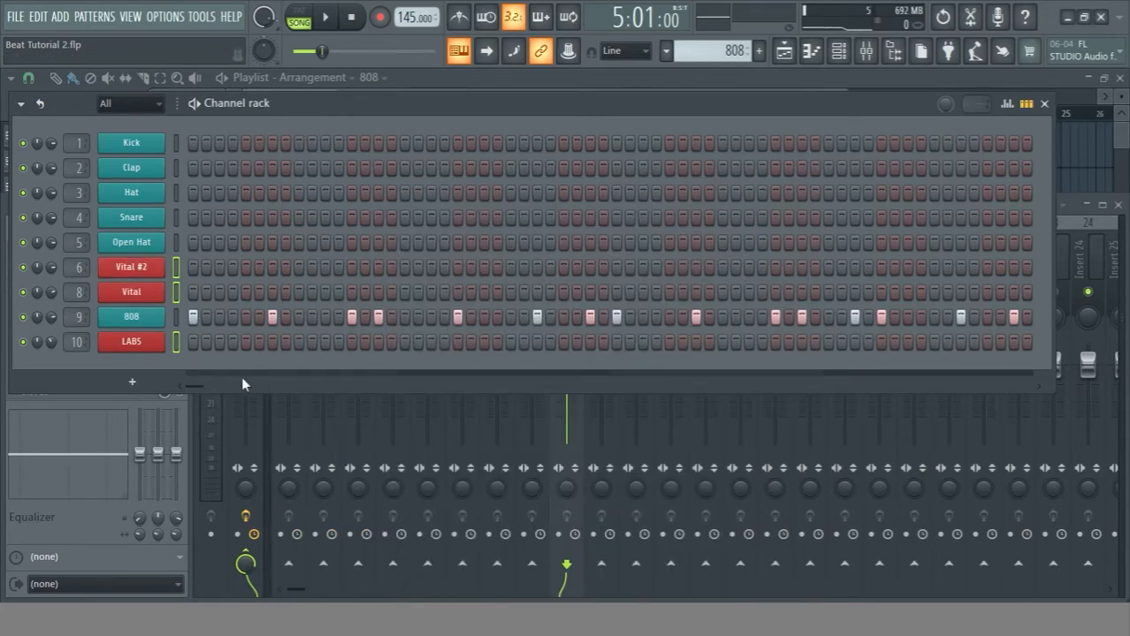
Route the selected Vital #2, Vital and LABS channels to consecutive mixer tracks starting from Insert 3.
left_click_drag(475, 101, 446, 401)
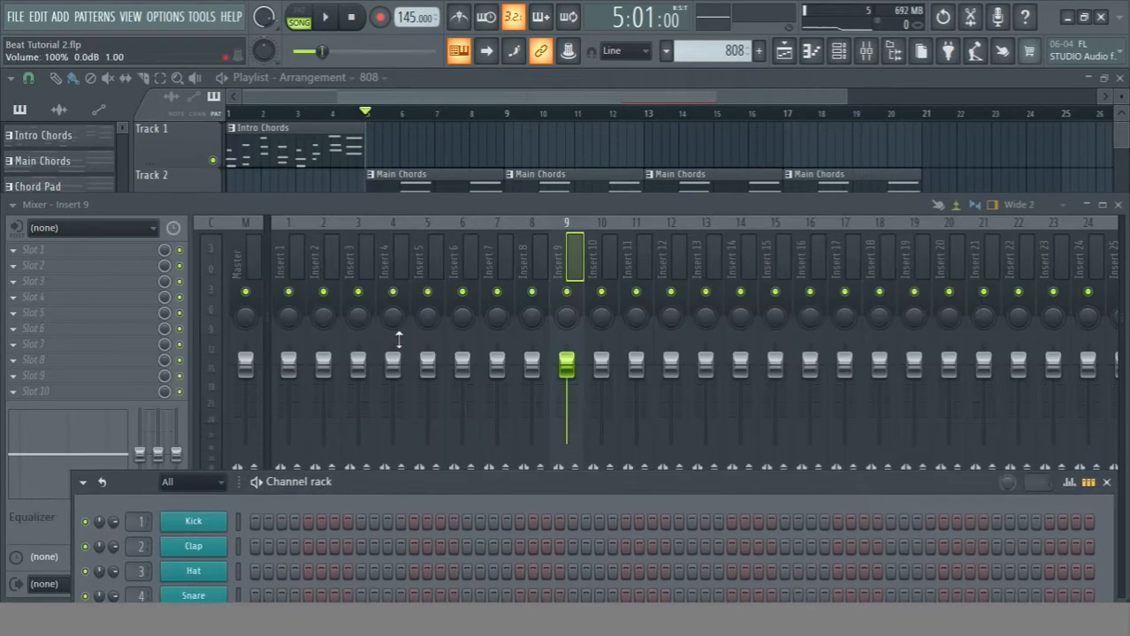
left_click(358, 255)
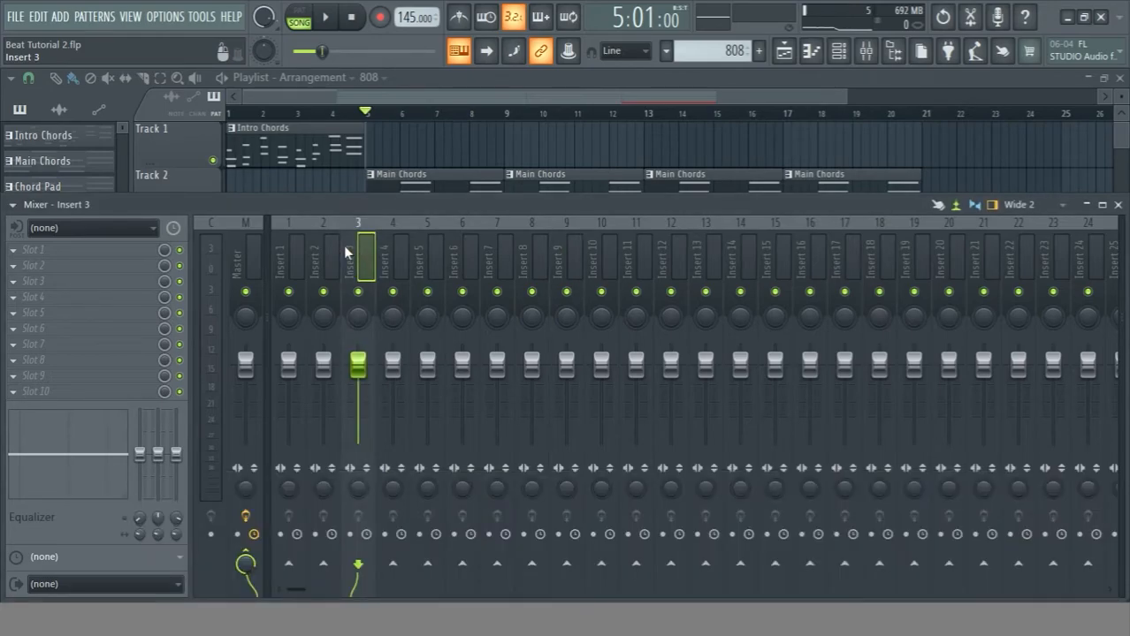
right_click(347, 252)
mouse_move(471, 306)
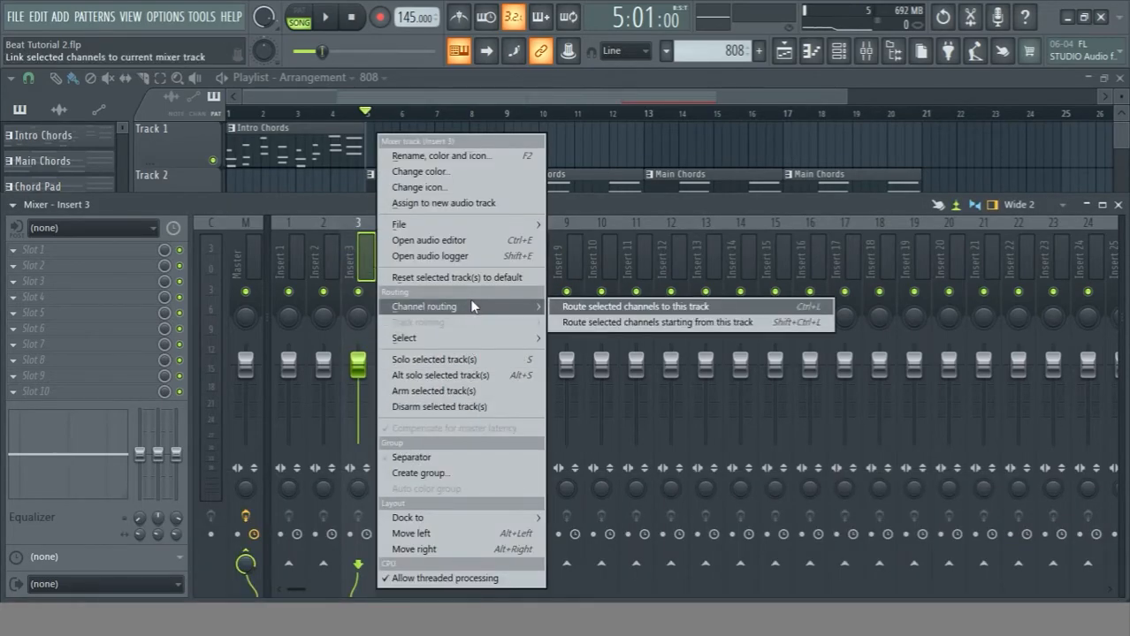
left_click(615, 321)
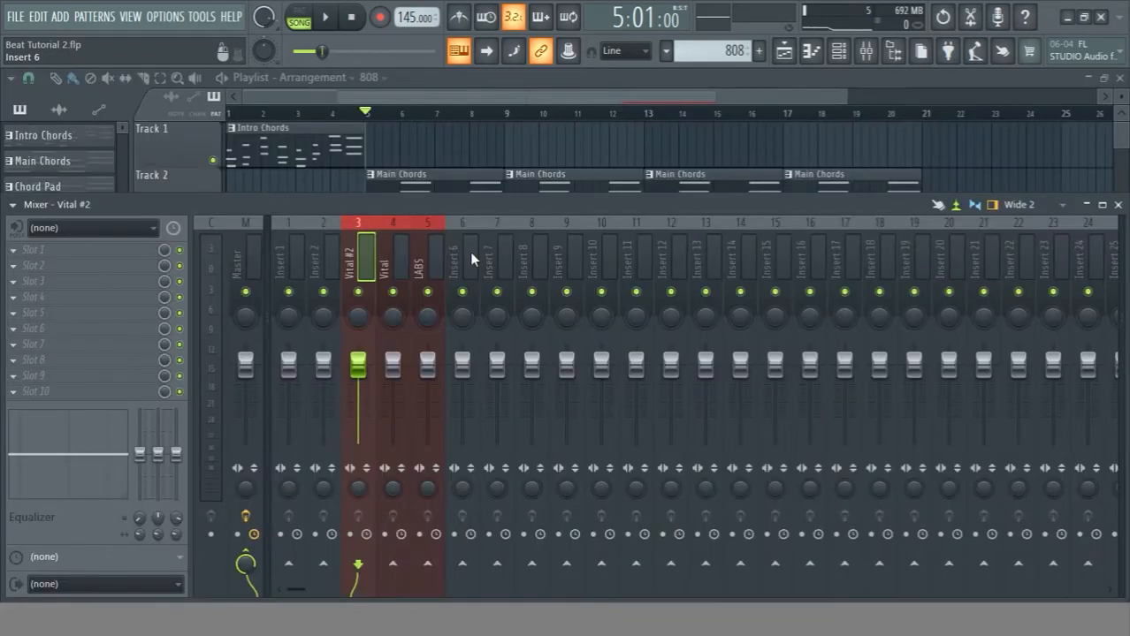
Select the Kick, Clap, Hat, Snare, Open Hat and 808 channels and route them to consecutive mixer tracks starting from Insert 6.
key("F6")
left_click_drag(300, 485, 311, 181)
left_click_drag(249, 212, 247, 311)
left_click(249, 383, "ctrl")
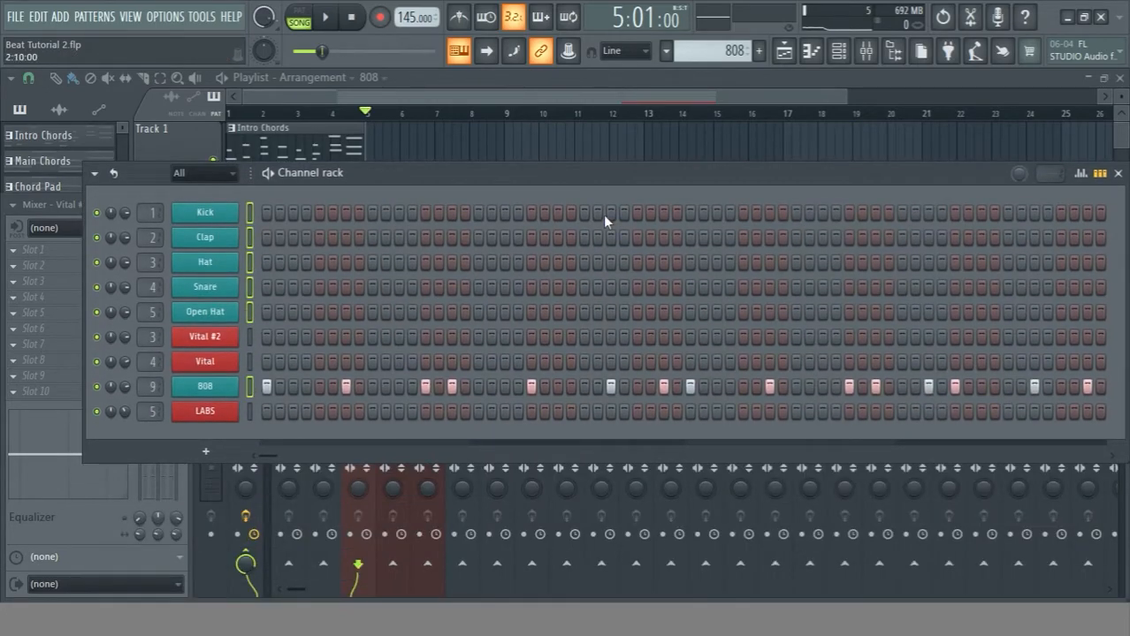
key("F6")
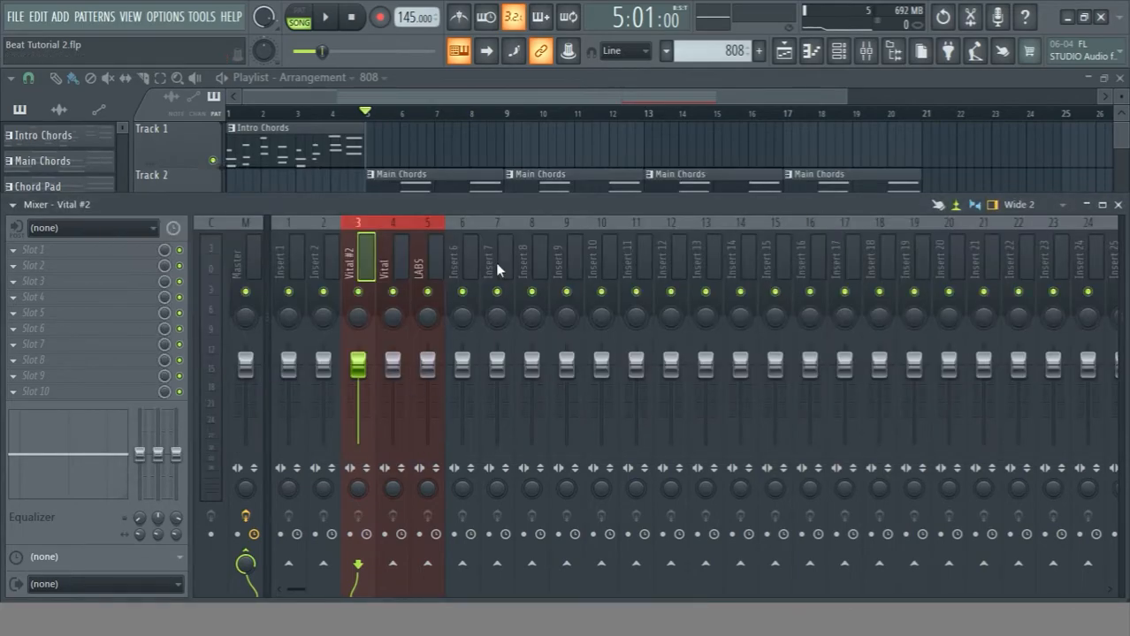
right_click(470, 245)
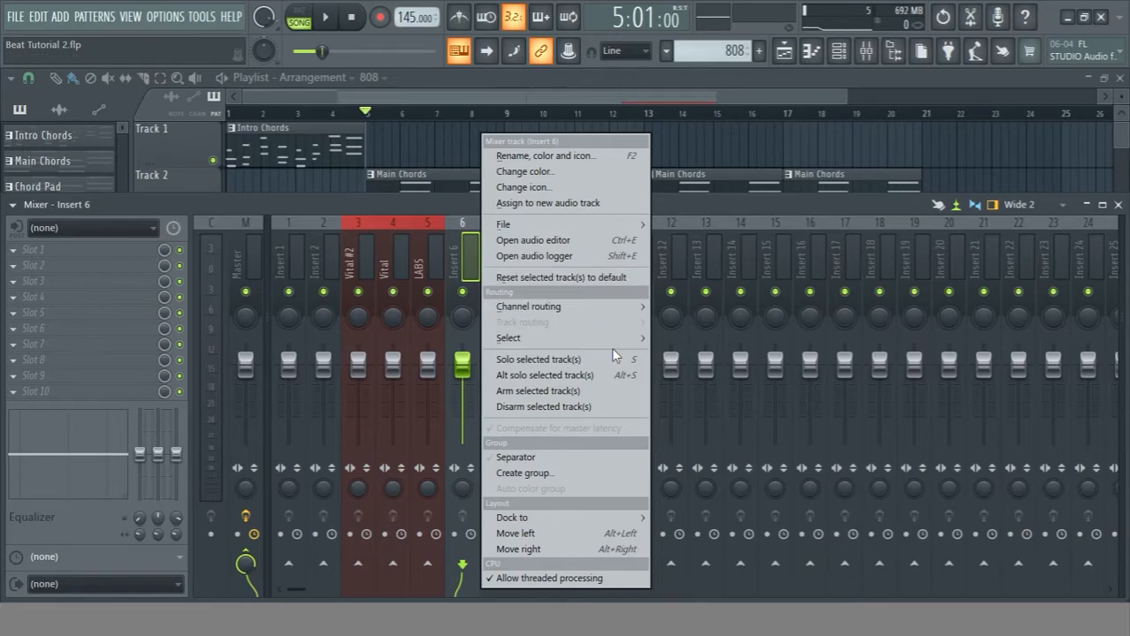
mouse_move(617, 305)
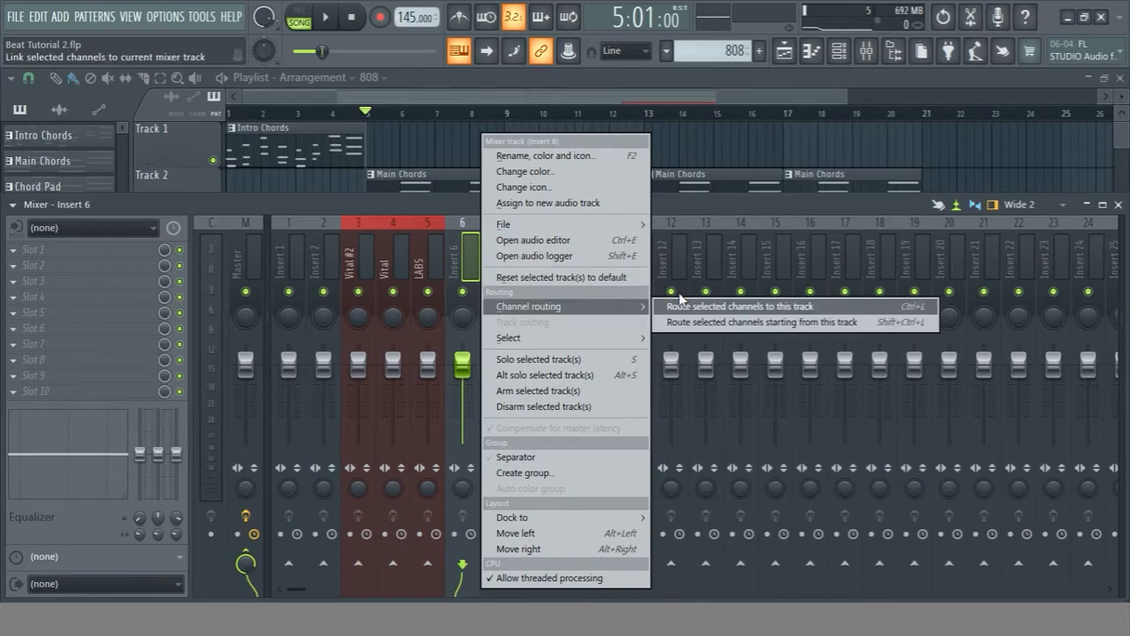
left_click(766, 323)
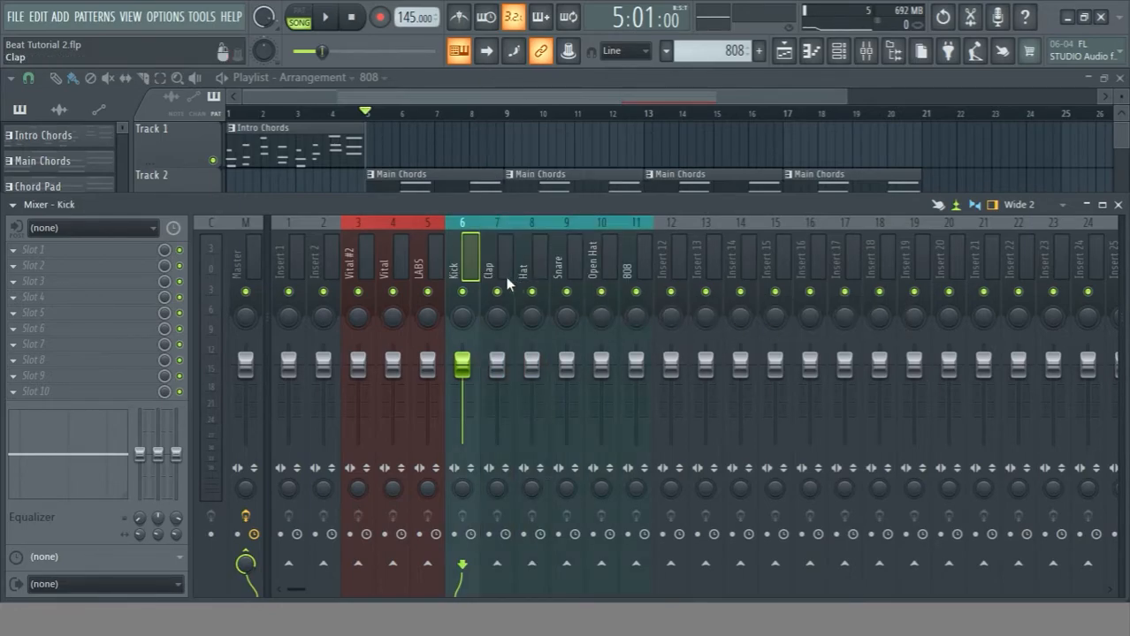
Add separators at the Kick and Vital #2 mixer tracks to set the drum and instrument groups apart.
right_click(464, 267)
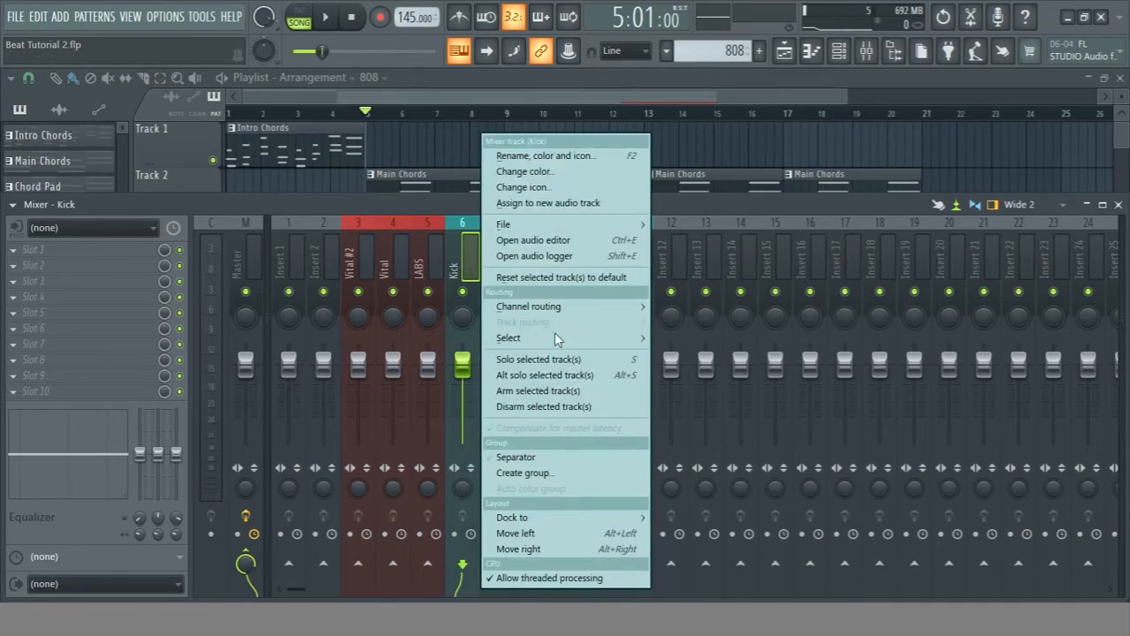
left_click(584, 474)
right_click(358, 252)
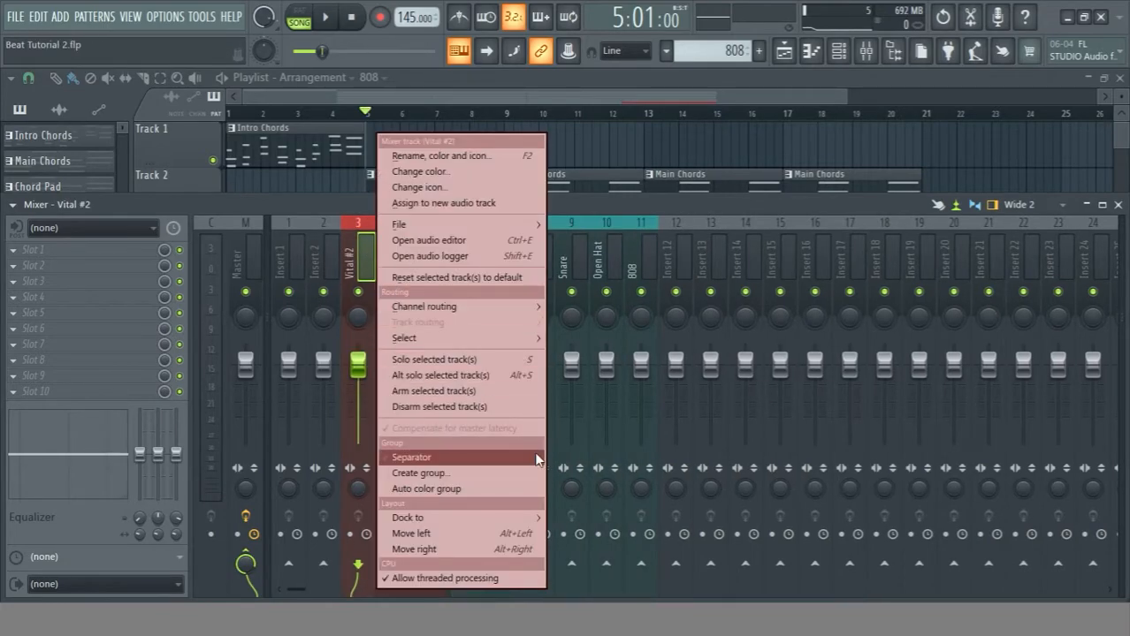
left_click(442, 473)
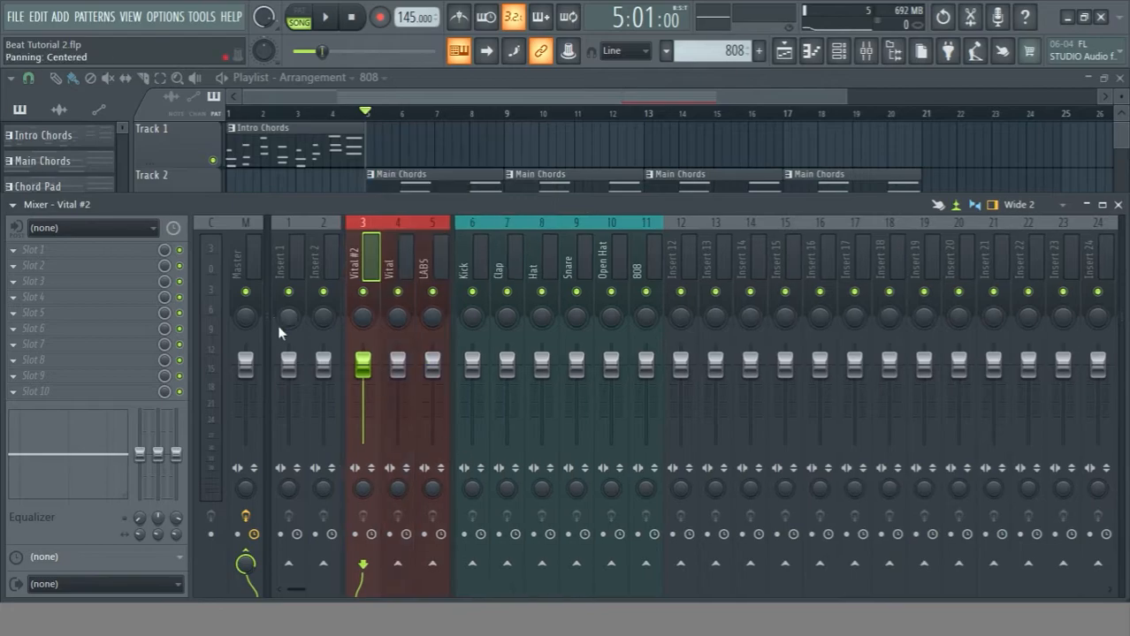
Rename mixer track Insert 1 as Instruments and color it dark red #89302E.
right_click(299, 334)
left_click(419, 171)
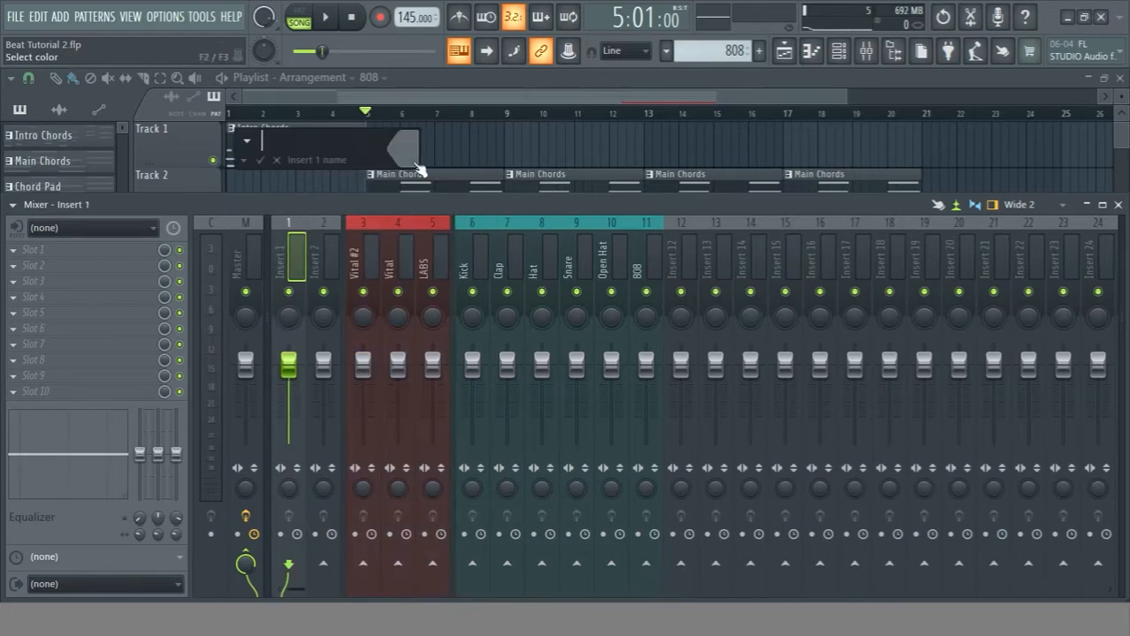
type("Instruments")
left_click(408, 147)
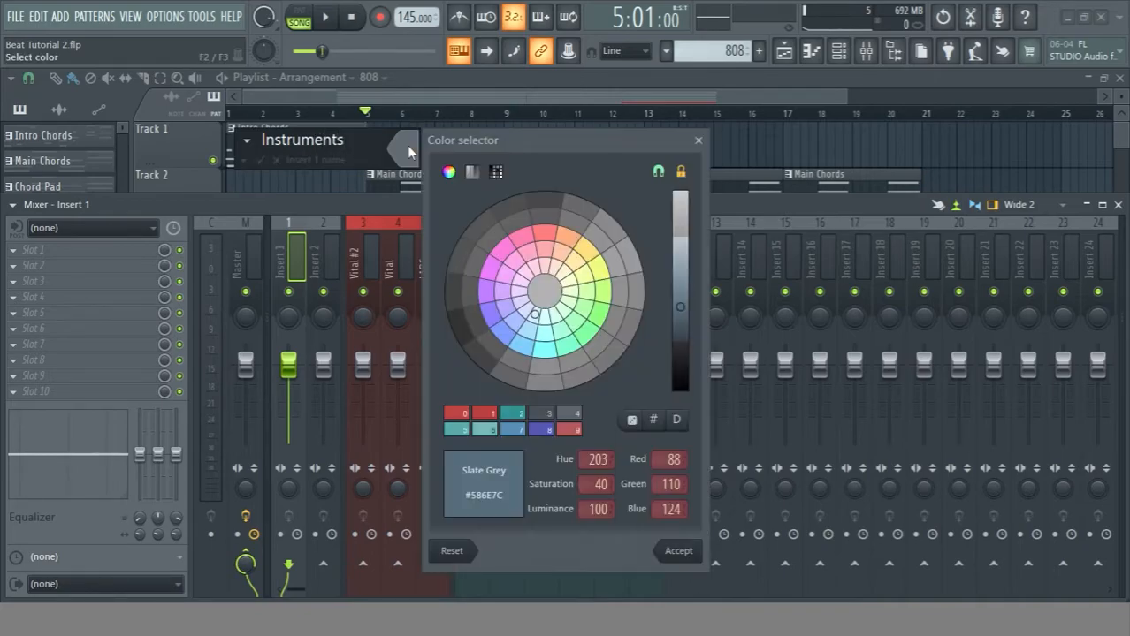
left_click(544, 232)
left_click_drag(689, 320, 688, 327)
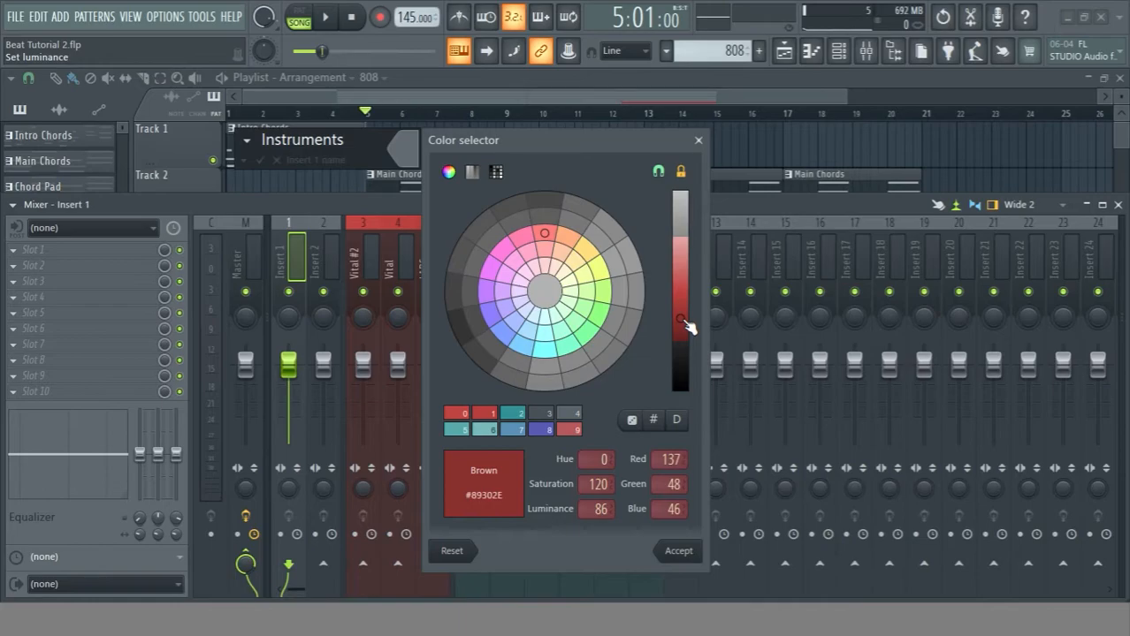
left_click(692, 552)
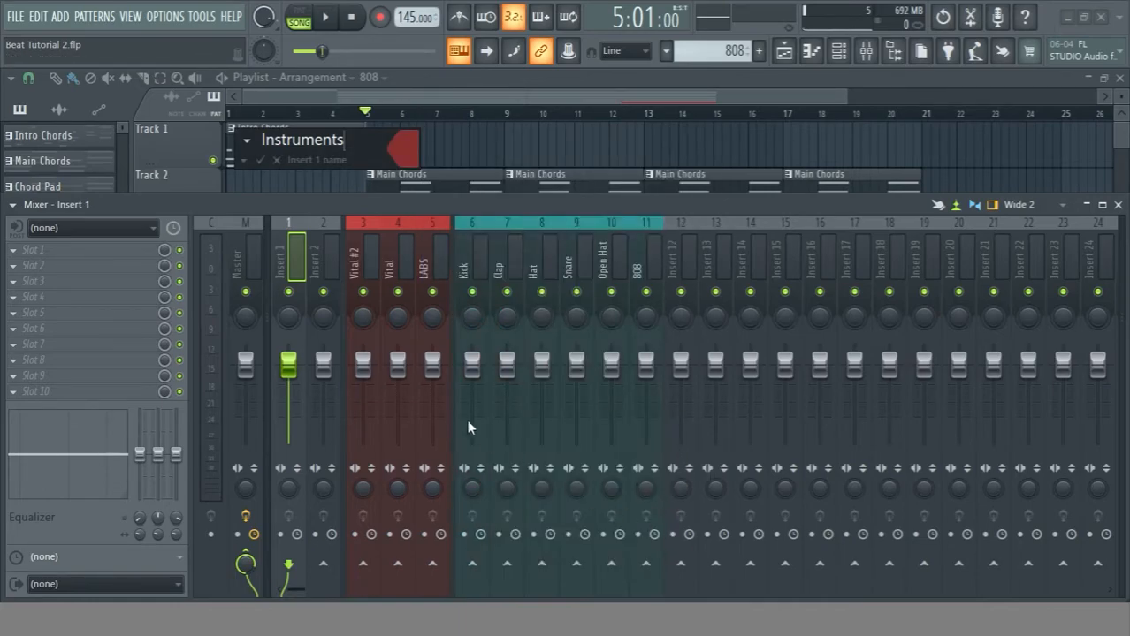
key("Return")
Route the Vital #2, Vital and LABS mixer tracks only to the Instruments track.
left_click_drag(434, 243, 363, 247)
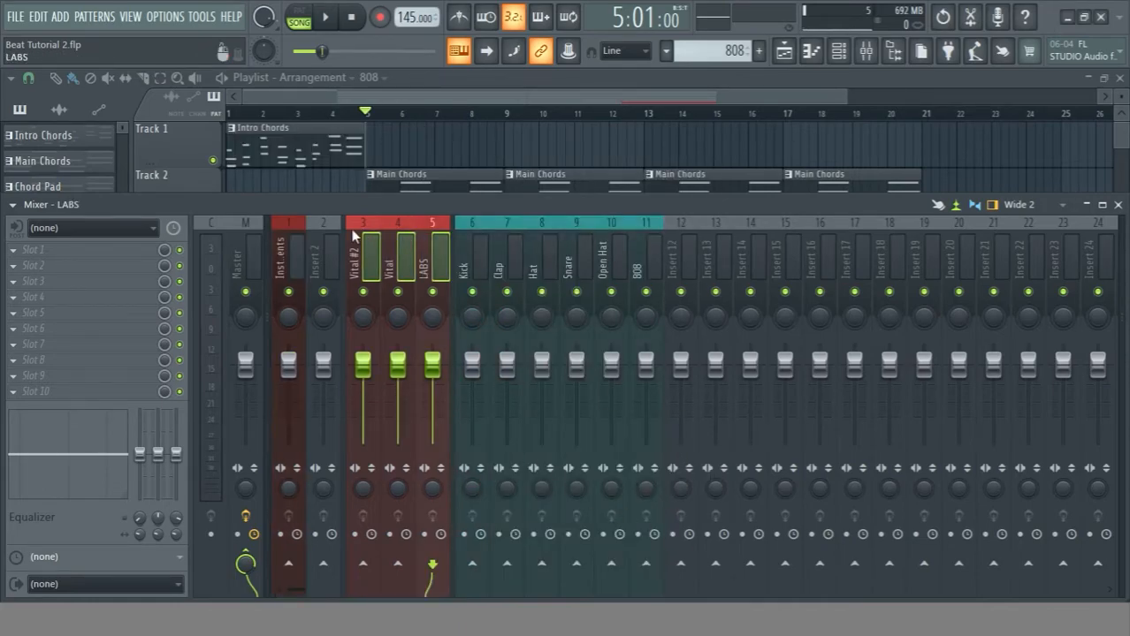
right_click(298, 570)
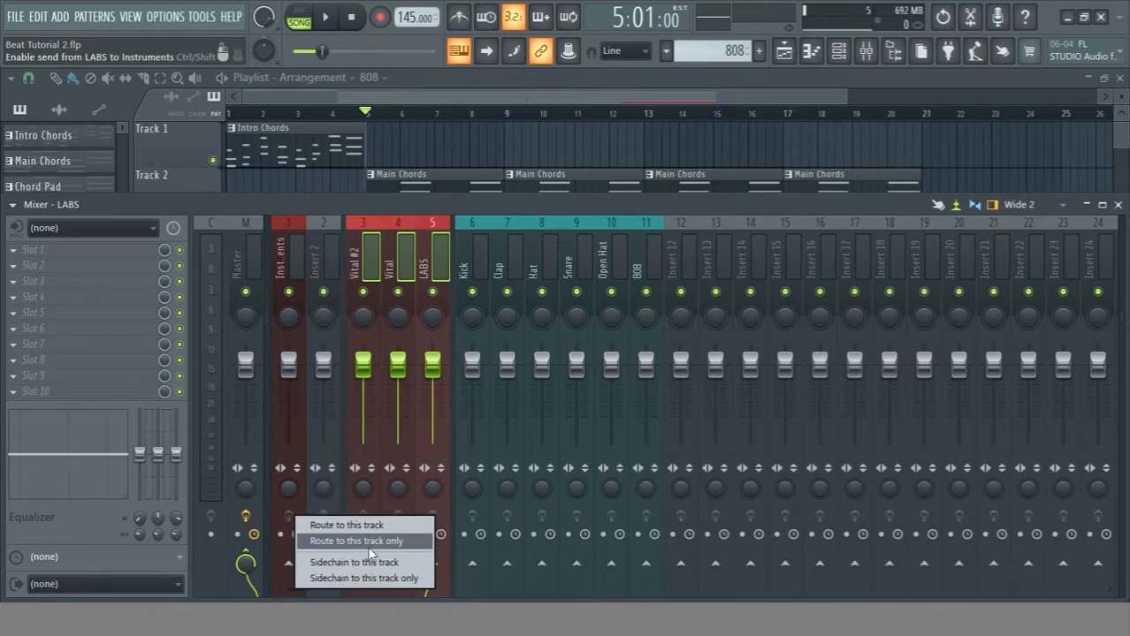
left_click(370, 548)
Rename mixer track Insert 2 as Drums and color it dark cyan #308D90.
left_click(330, 243)
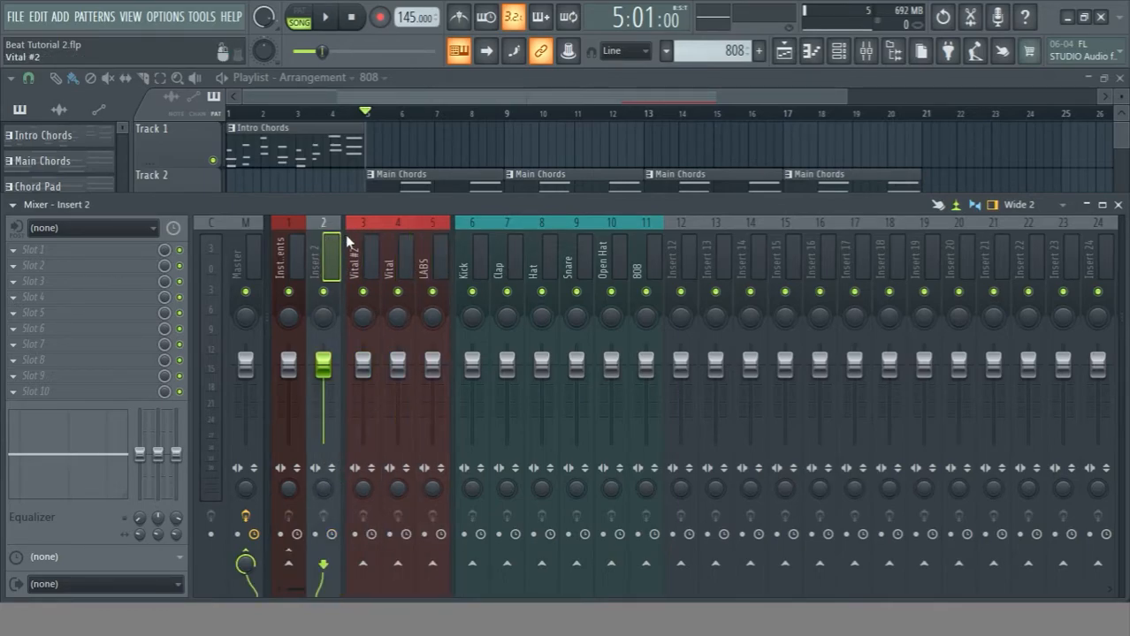
right_click(327, 237)
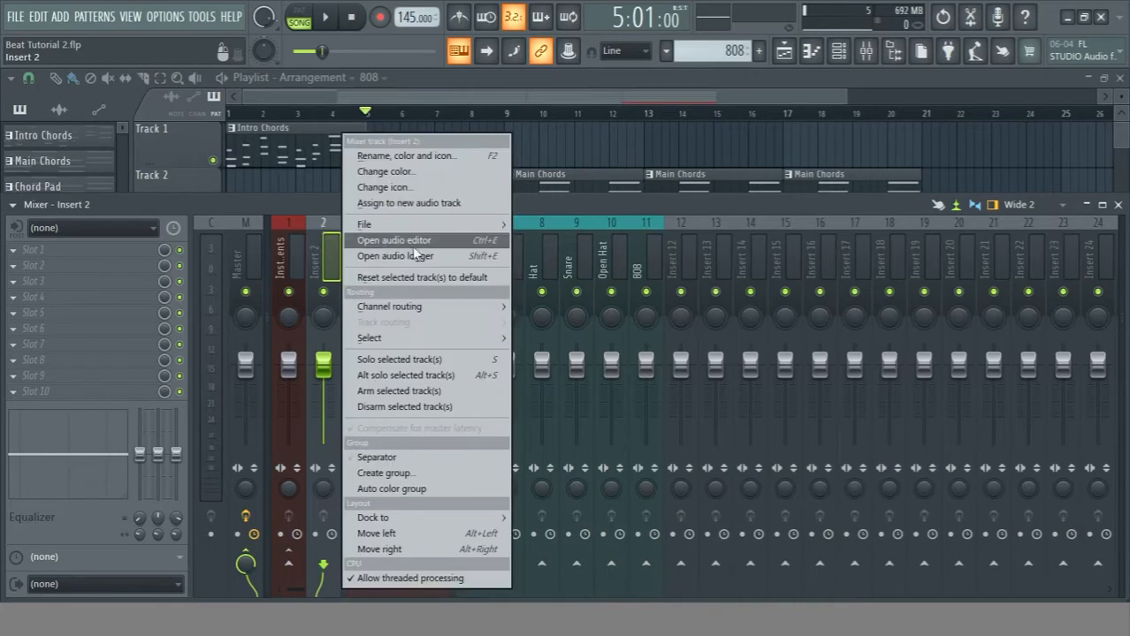
left_click(468, 152)
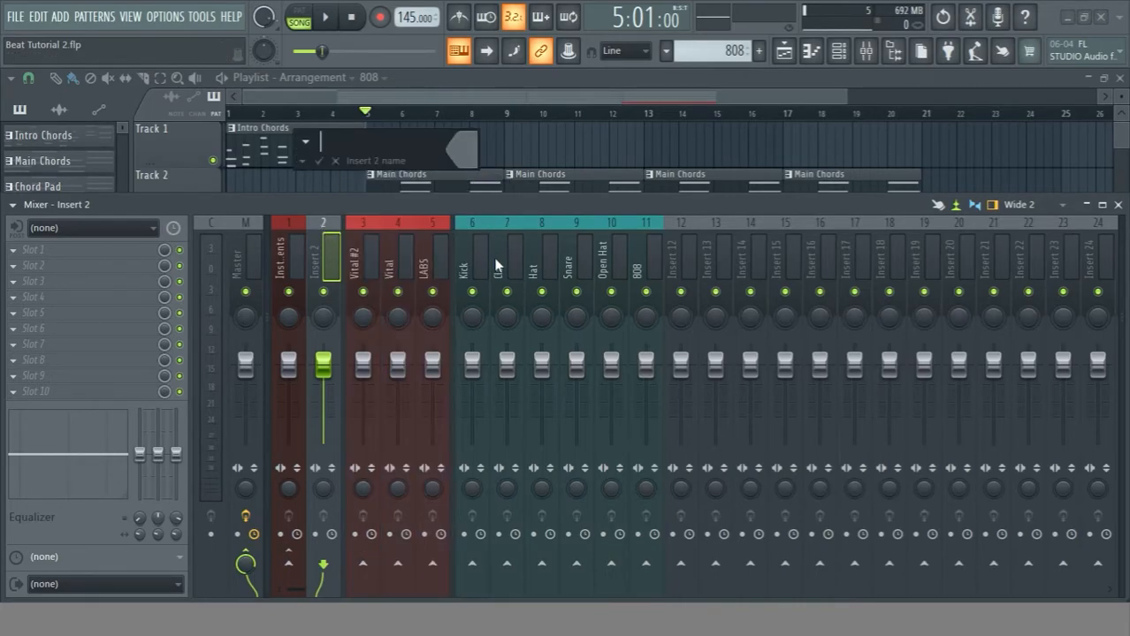
left_click(475, 144)
left_click_drag(605, 323, 604, 352)
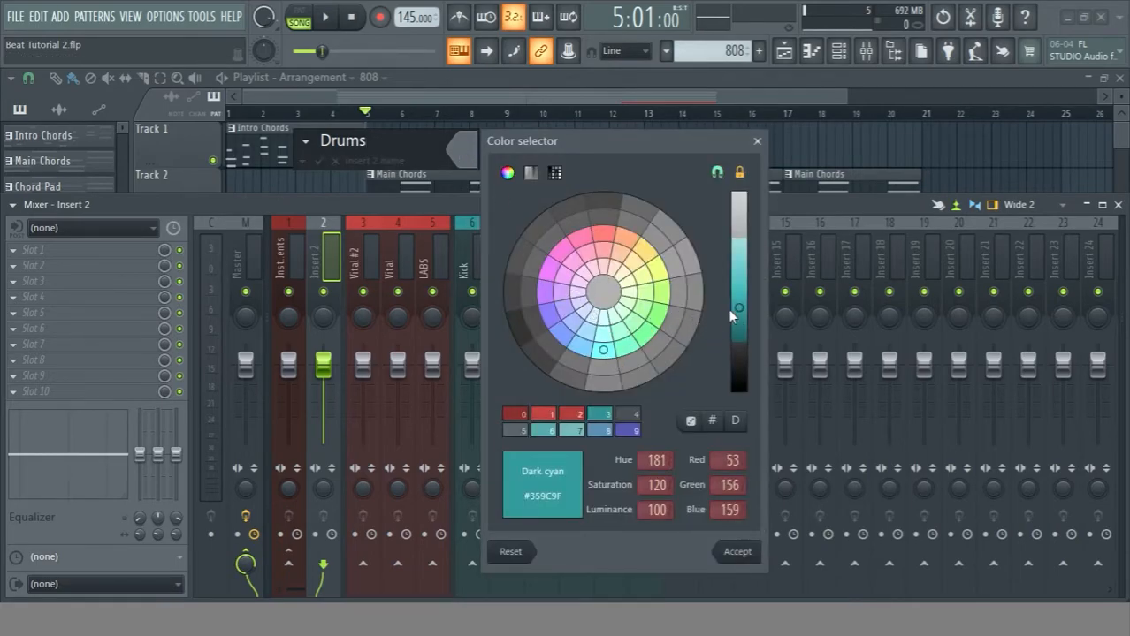
left_click_drag(732, 309, 746, 328)
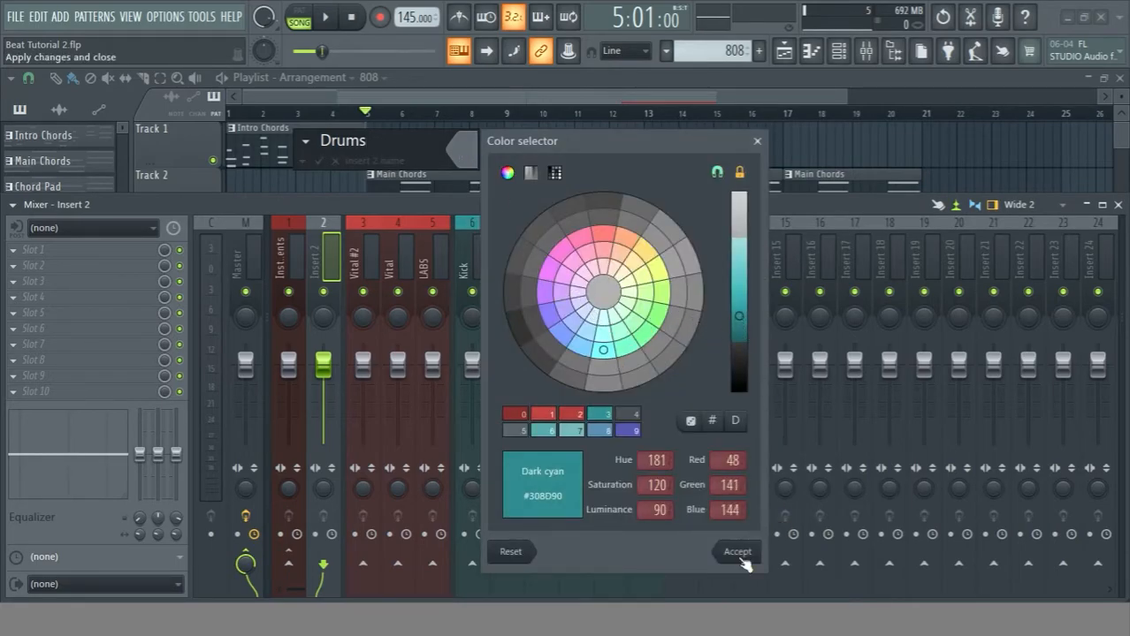
left_click(741, 554)
key("Return")
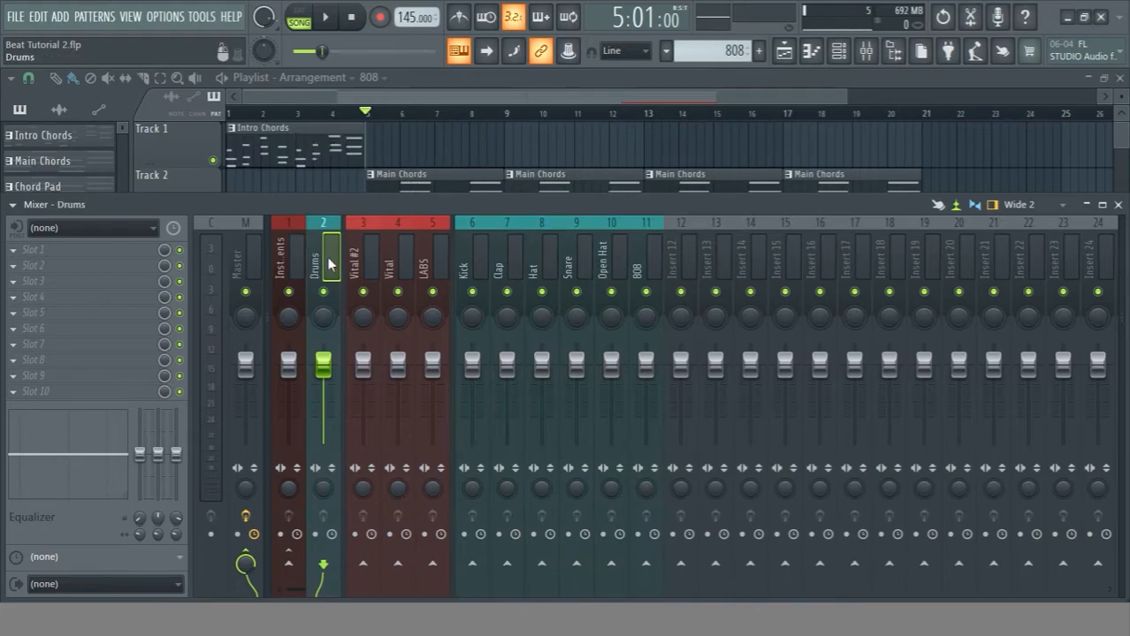
Route the Kick through 808 mixer tracks only to the Drums track and check the routing of Instruments, Drums and Vital #2.
left_click_drag(645, 233, 445, 242)
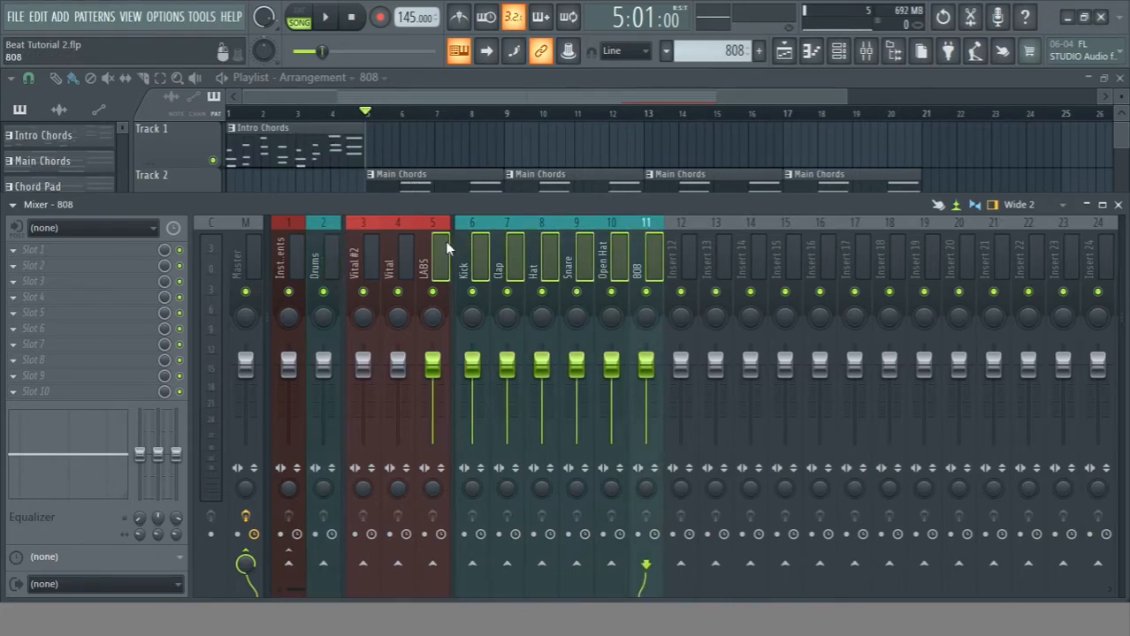
left_click_drag(661, 239, 476, 248)
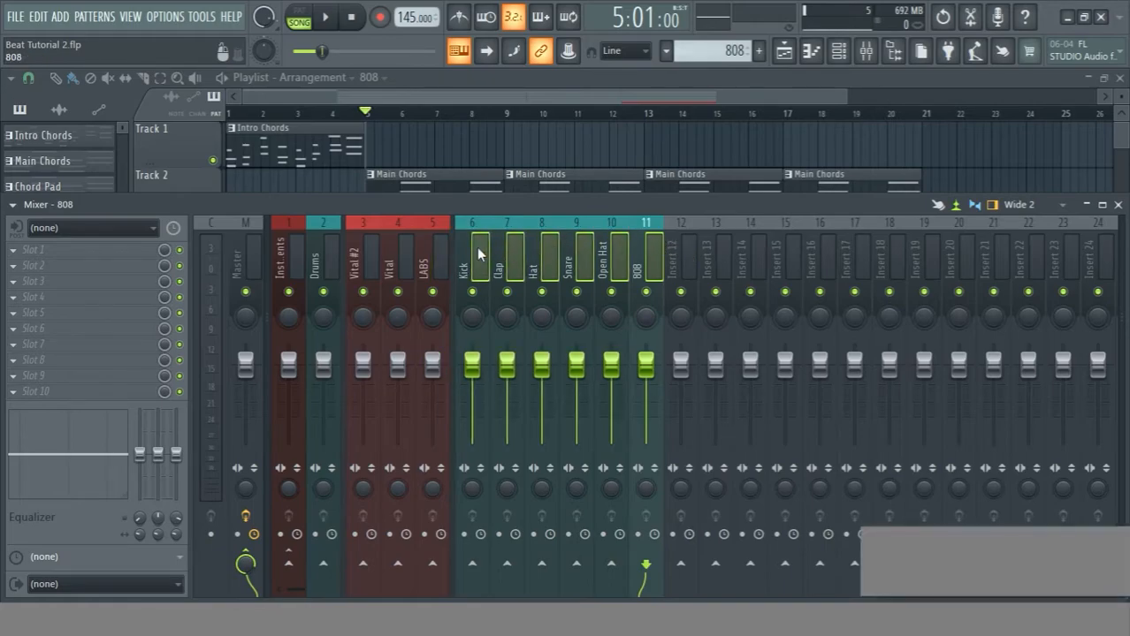
right_click(323, 565)
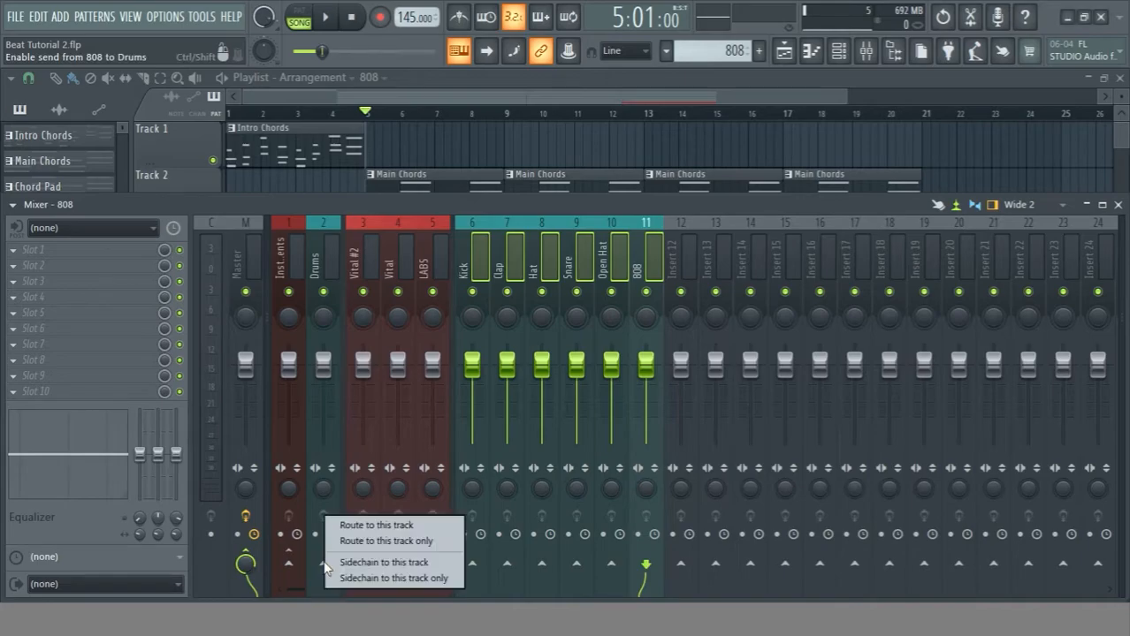
left_click(391, 541)
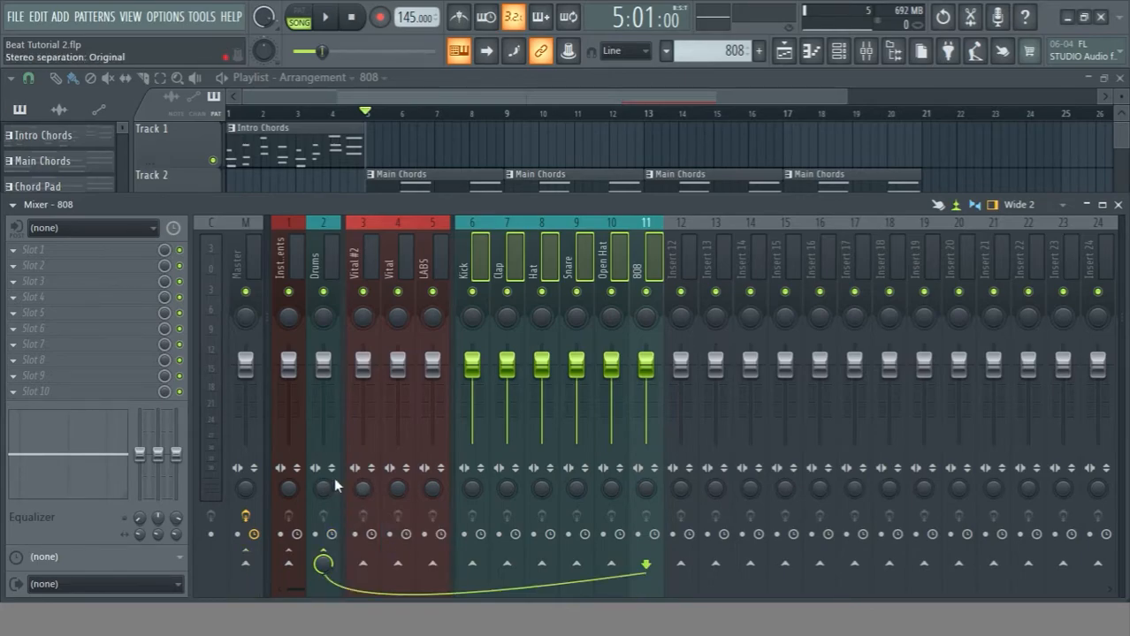
left_click(300, 242)
left_click(323, 254)
left_click(358, 255)
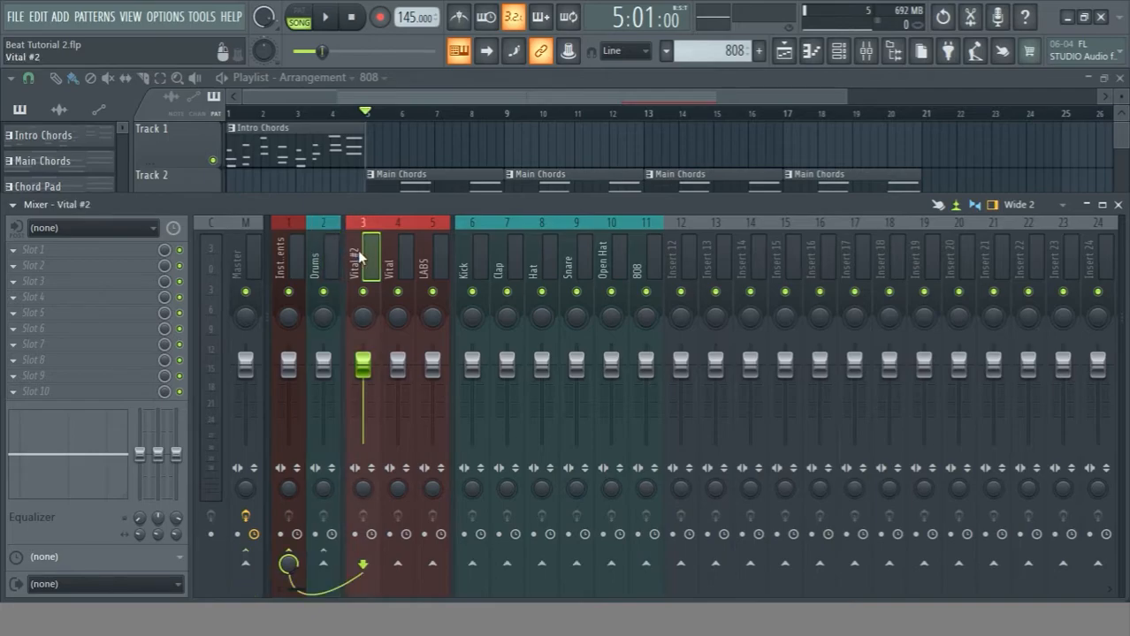
Check that the Vital #2, Vital and LABS mixer tracks are each routed to the Instruments bus.
left_click(386, 247)
left_click(430, 252)
left_click(365, 260)
left_click(399, 255)
left_click(424, 246)
Check the routing of the Drums bus and of the drum mixer tracks from Kick through 808.
left_click(333, 244)
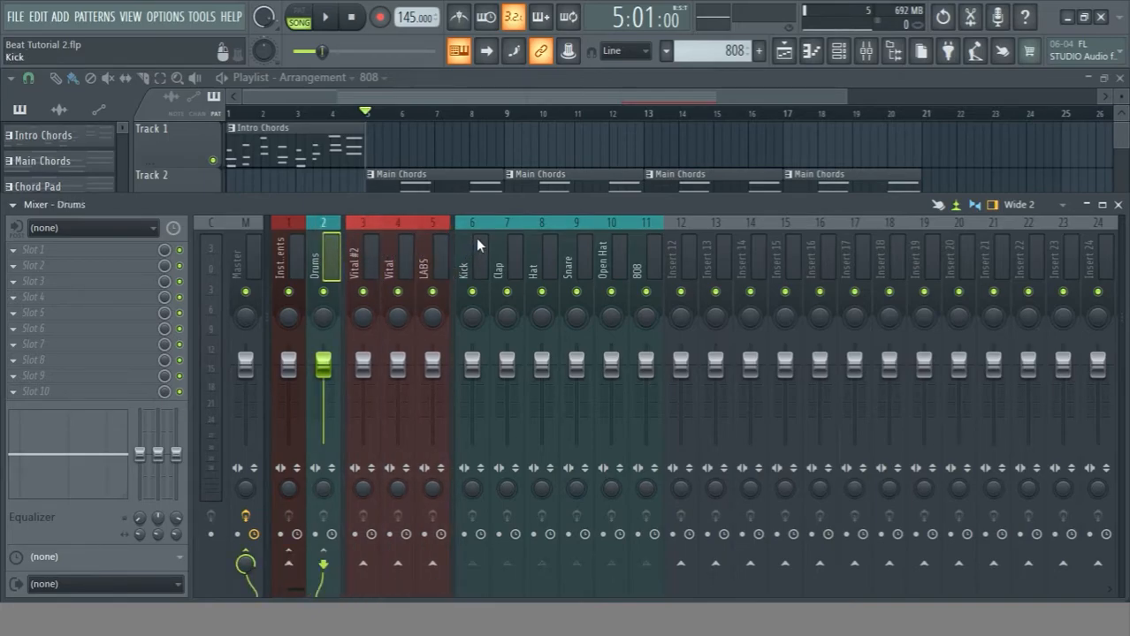
left_click(476, 243)
left_click(506, 240)
left_click(611, 237)
left_click(644, 232)
left_click(575, 233)
left_click(506, 234)
left_click(478, 237)
left_click(540, 239)
left_click(611, 239)
left_click(478, 239)
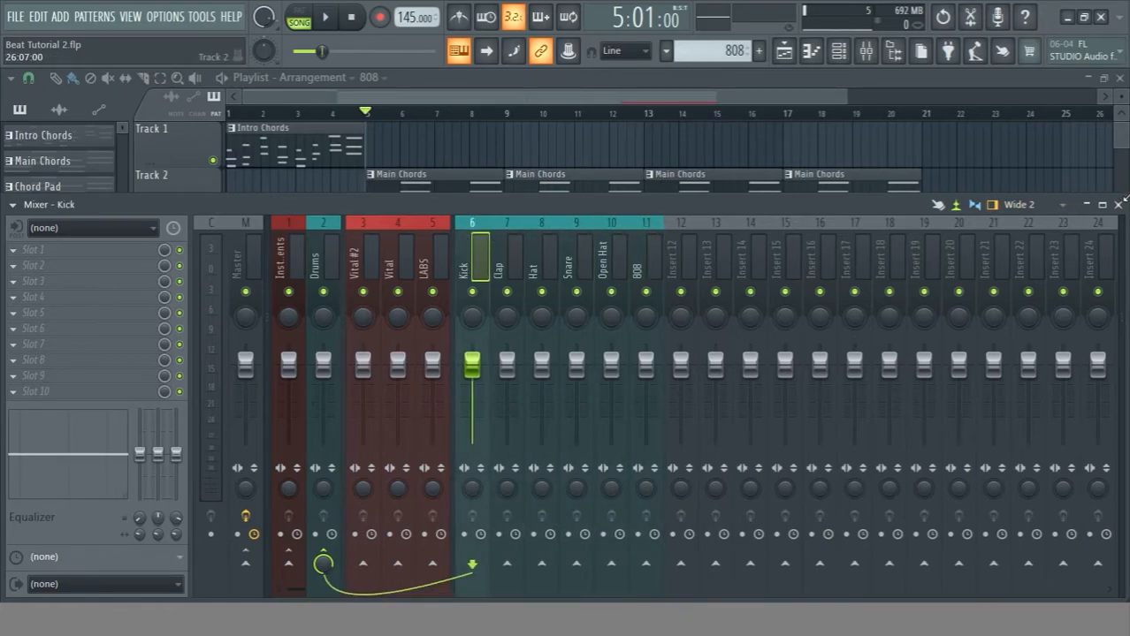
With the song playing, minimize attack, release and sustain in the Master track's Fruity Limiter and lower the Master fader to about -0.8 dB.
key("space")
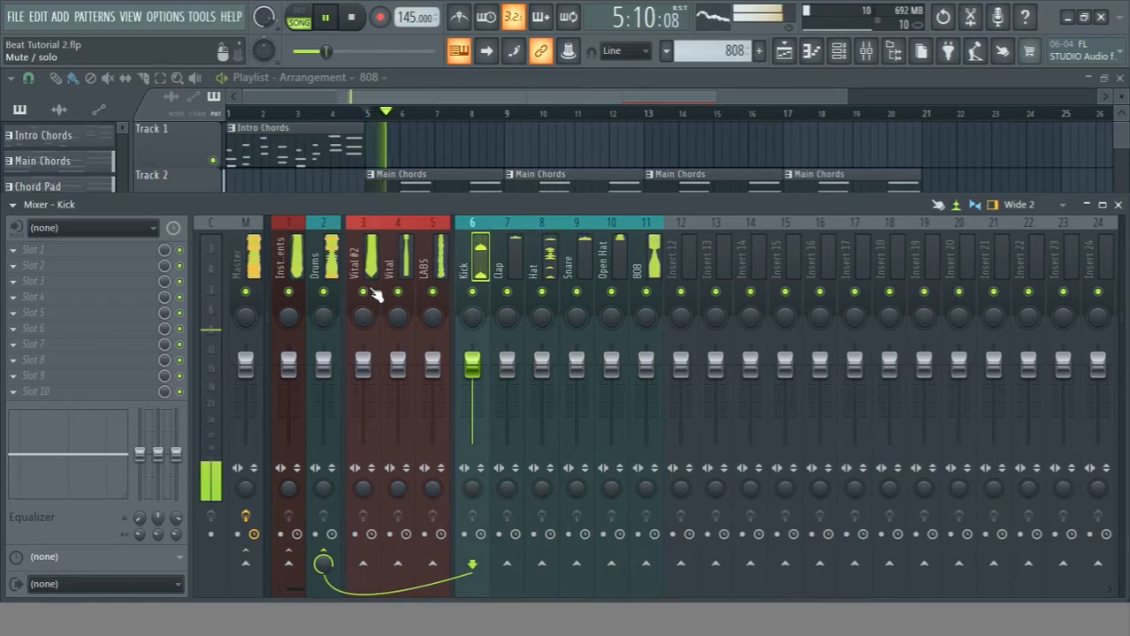
left_click(260, 258)
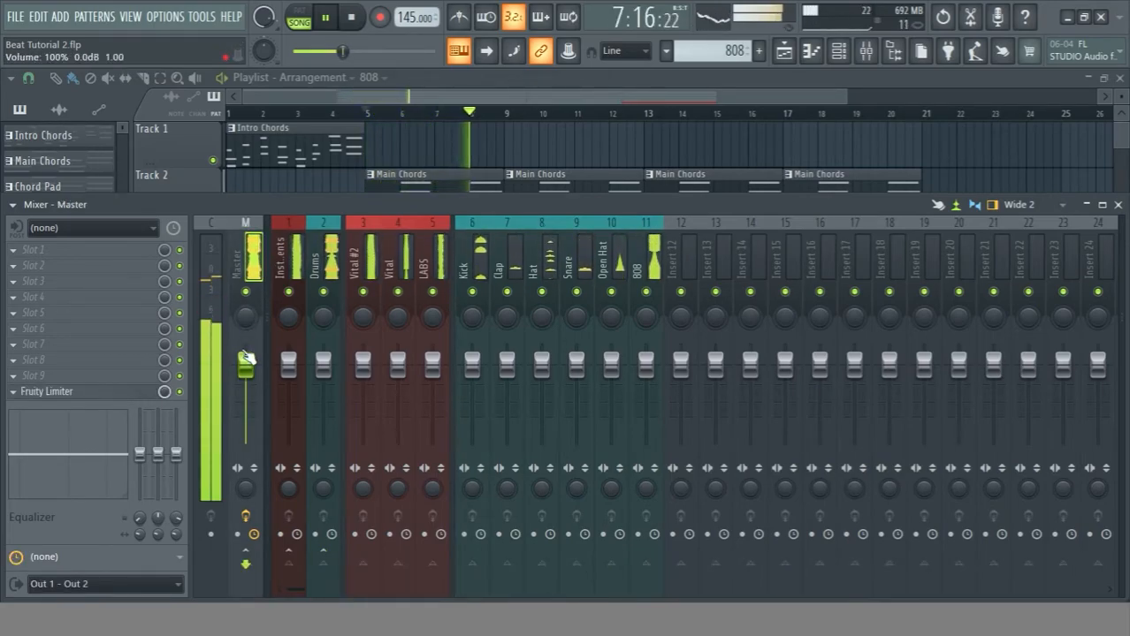
left_click(113, 395)
left_click_drag(637, 532, 616, 228)
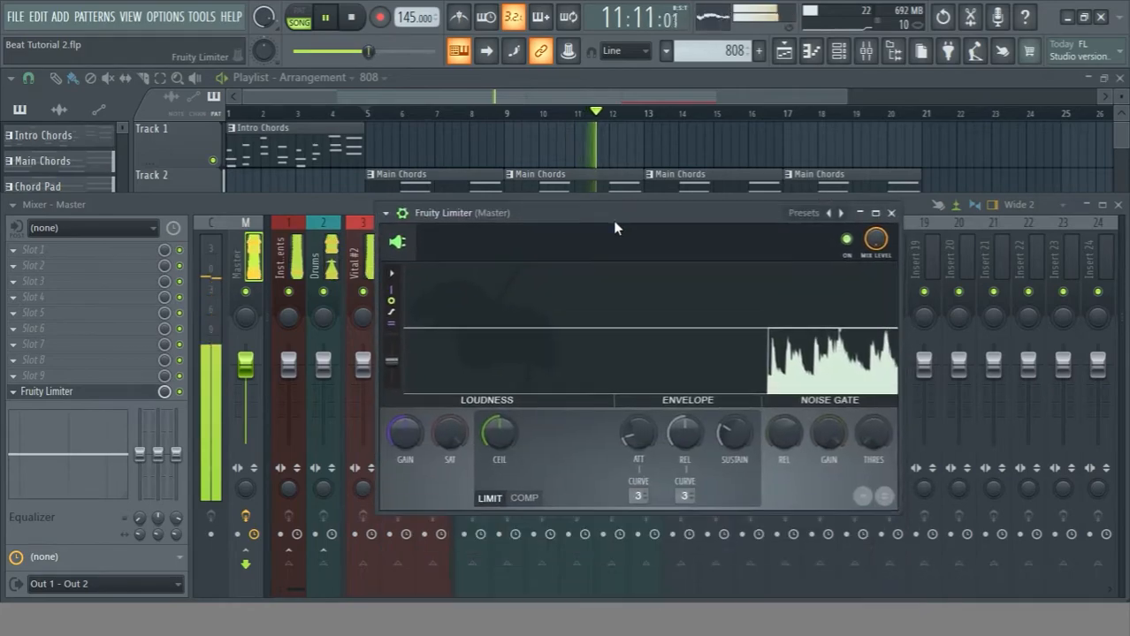
left_click_drag(683, 433, 684, 468)
left_click_drag(639, 433, 638, 465)
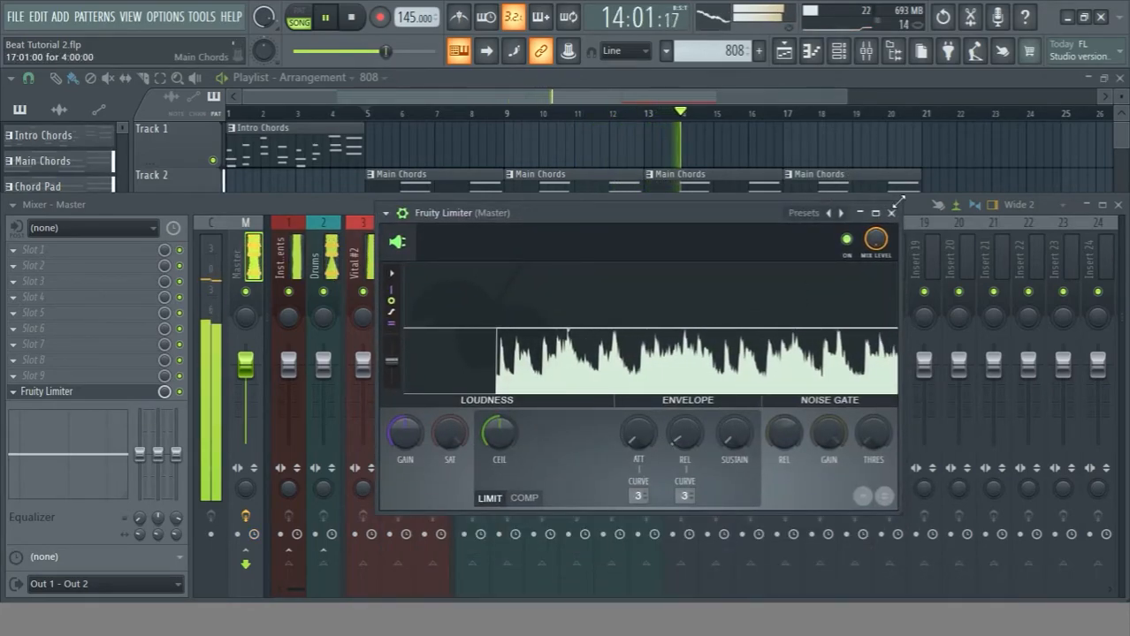
left_click(891, 213)
left_click_drag(246, 365, 246, 367)
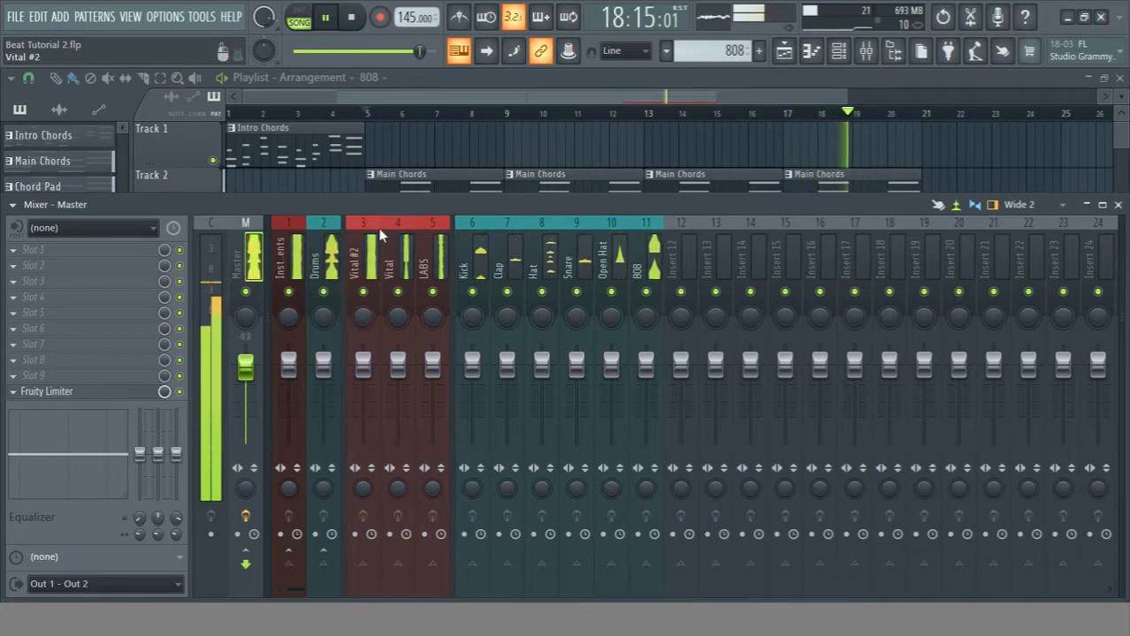
Add Fruity Soft Clipper to the first effect slot of the Kick track and raise its threshold to maximum.
left_click(474, 259)
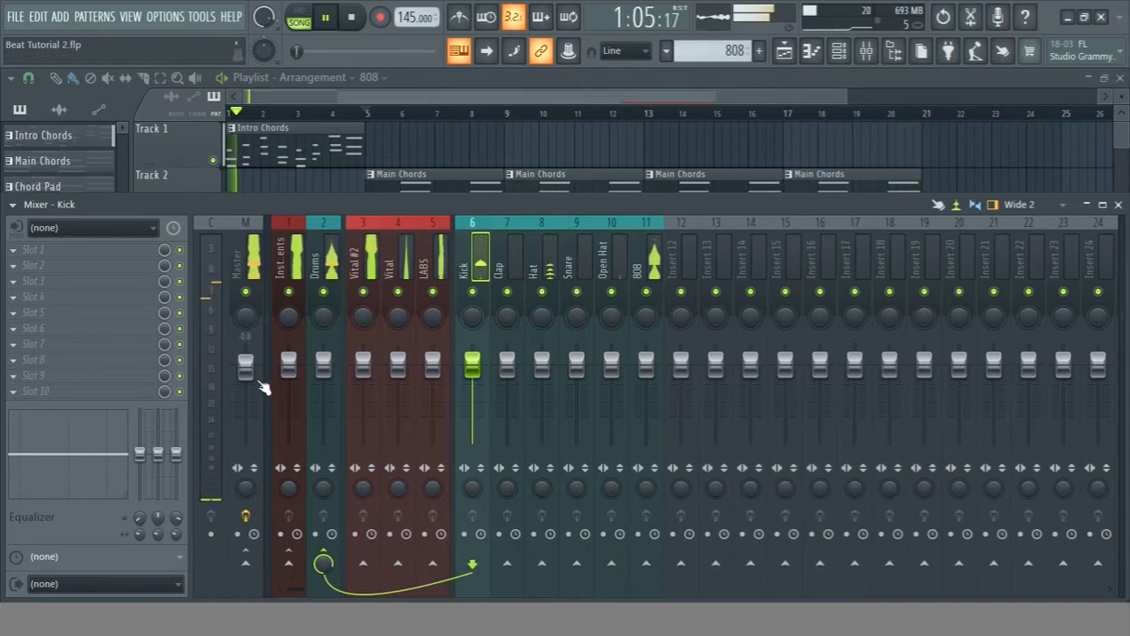
key("space")
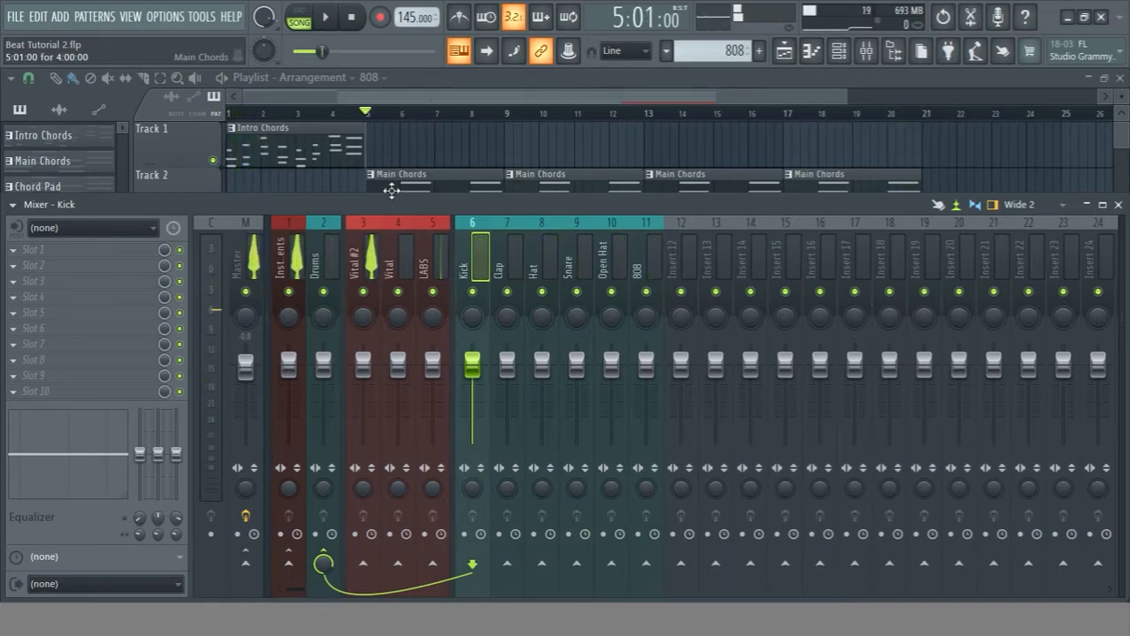
key("space")
key("space")
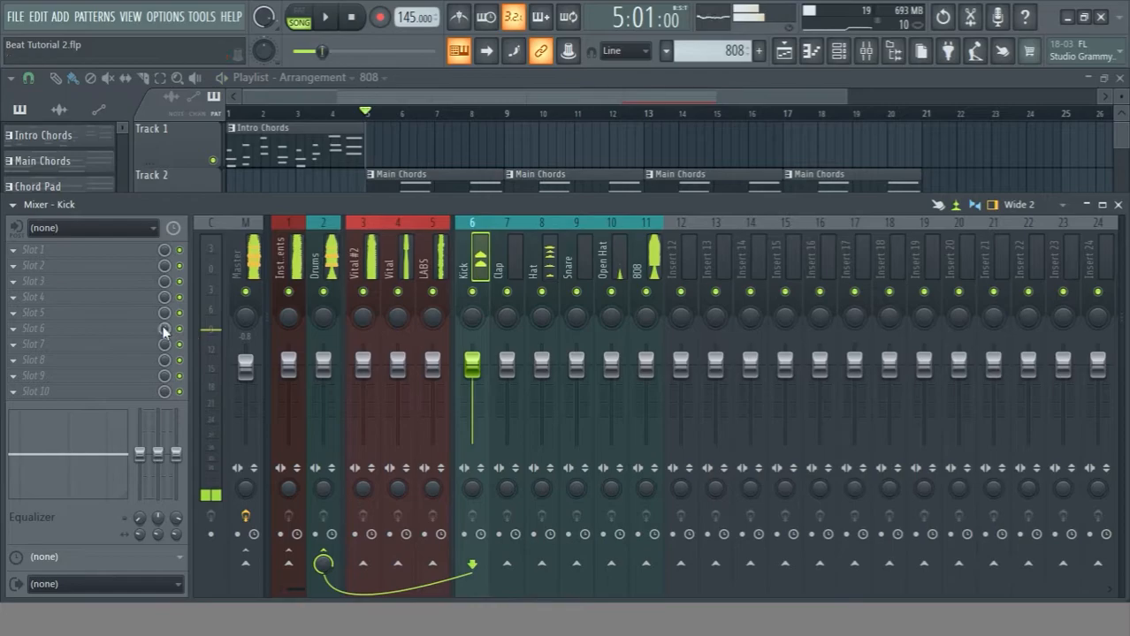
left_click(11, 230)
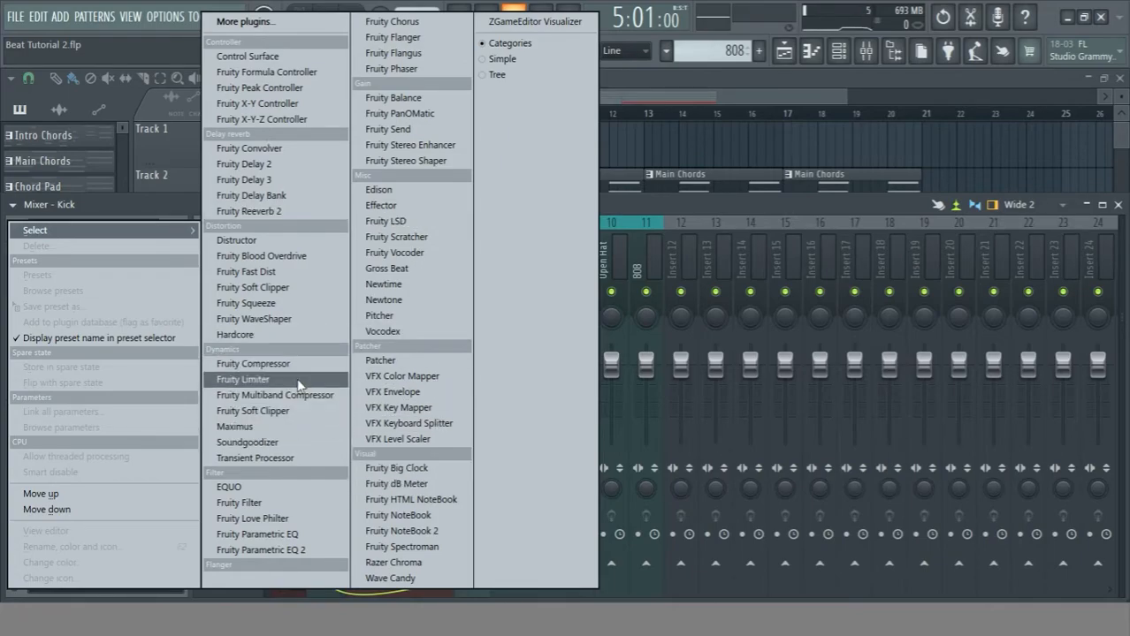
left_click(305, 411)
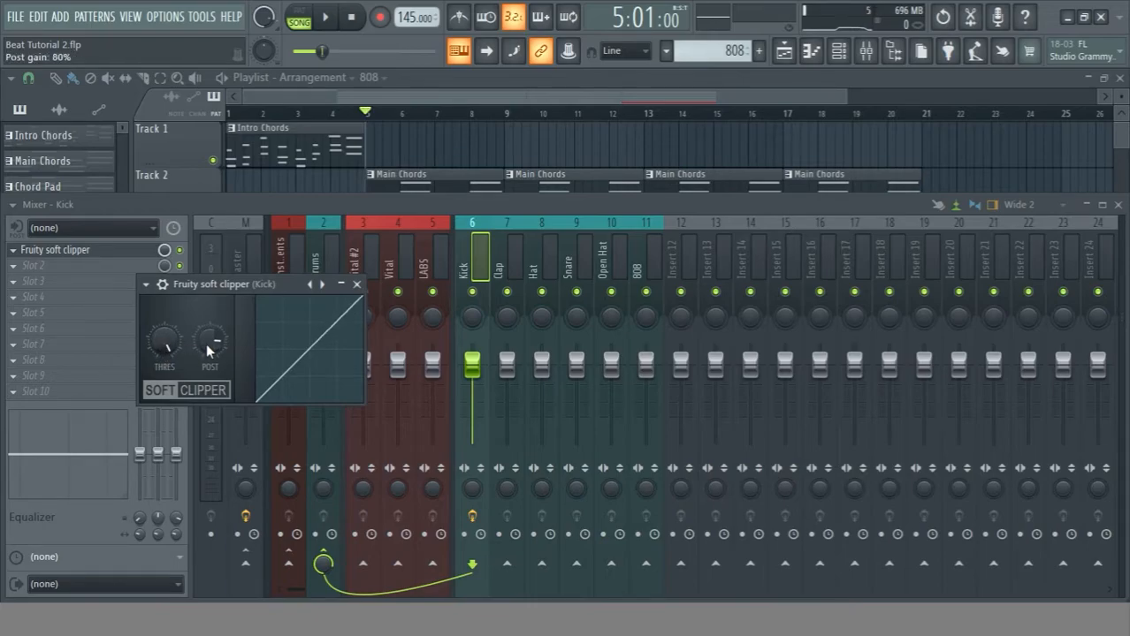
Raise the Kick soft clipper's post gain to 92% while the song plays, and close the plugin.
key("space")
left_click_drag(209, 351, 209, 335)
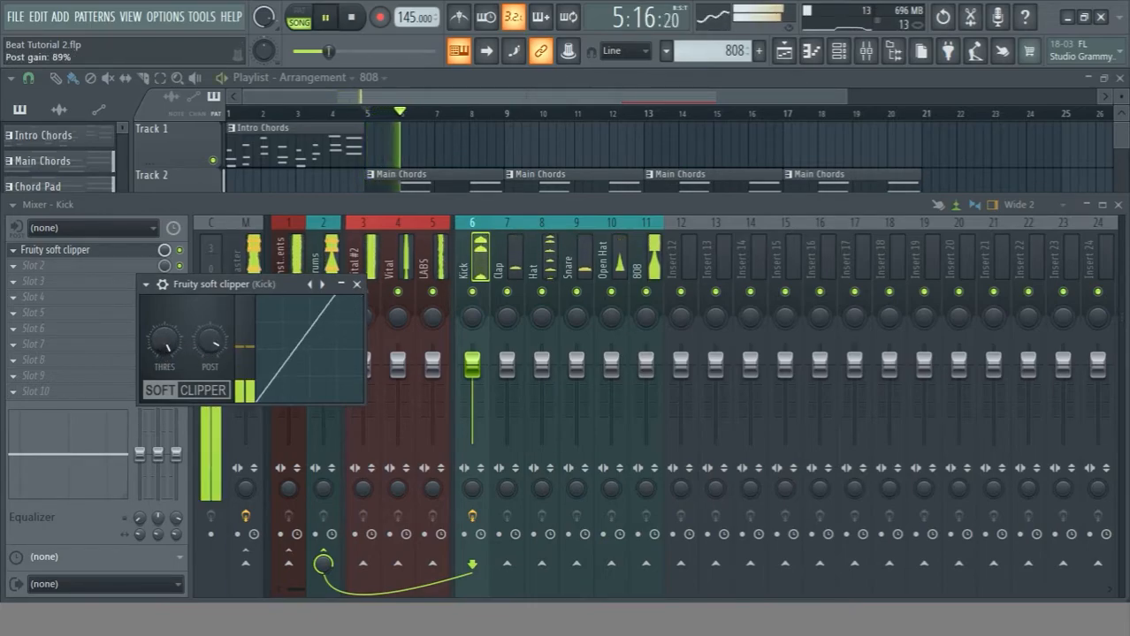
left_click_drag(229, 283, 453, 244)
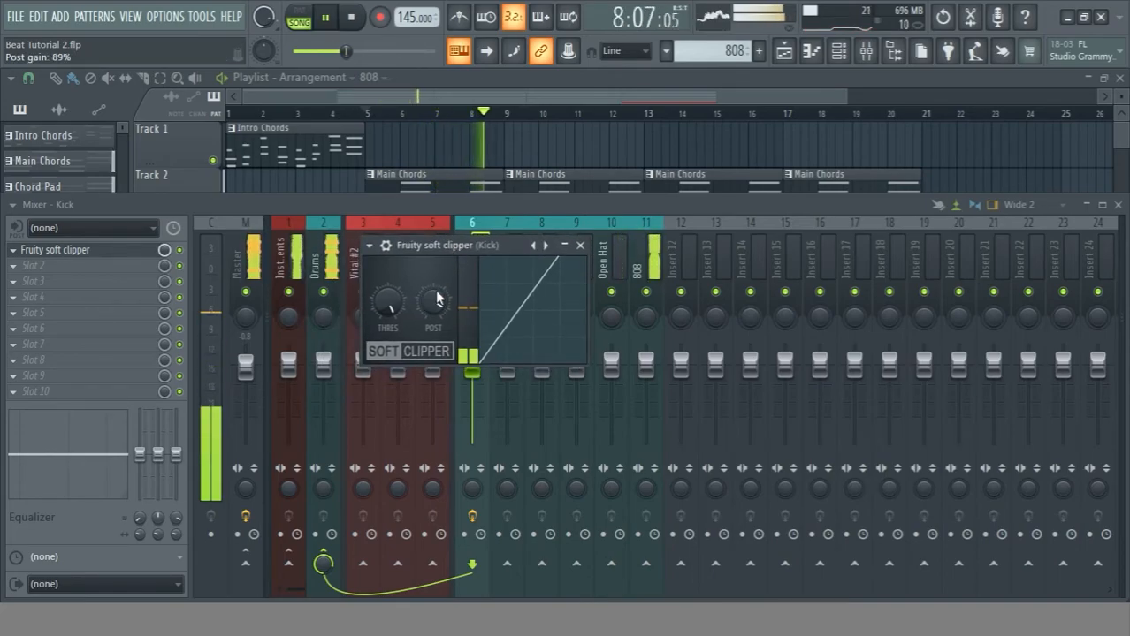
left_click_drag(438, 300, 438, 296)
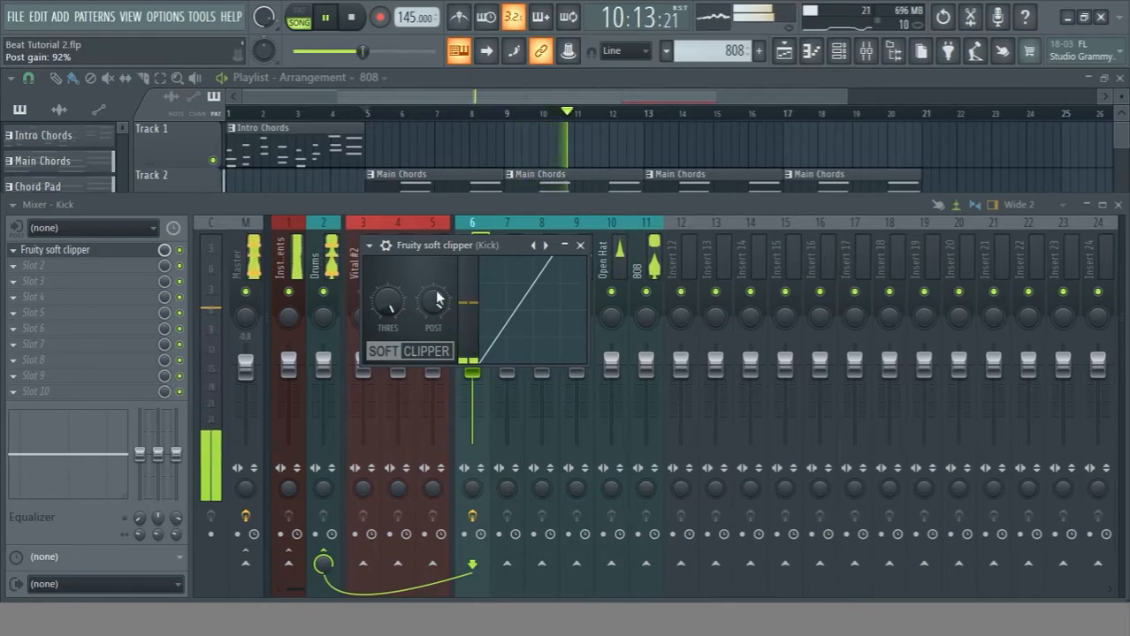
left_click(580, 245)
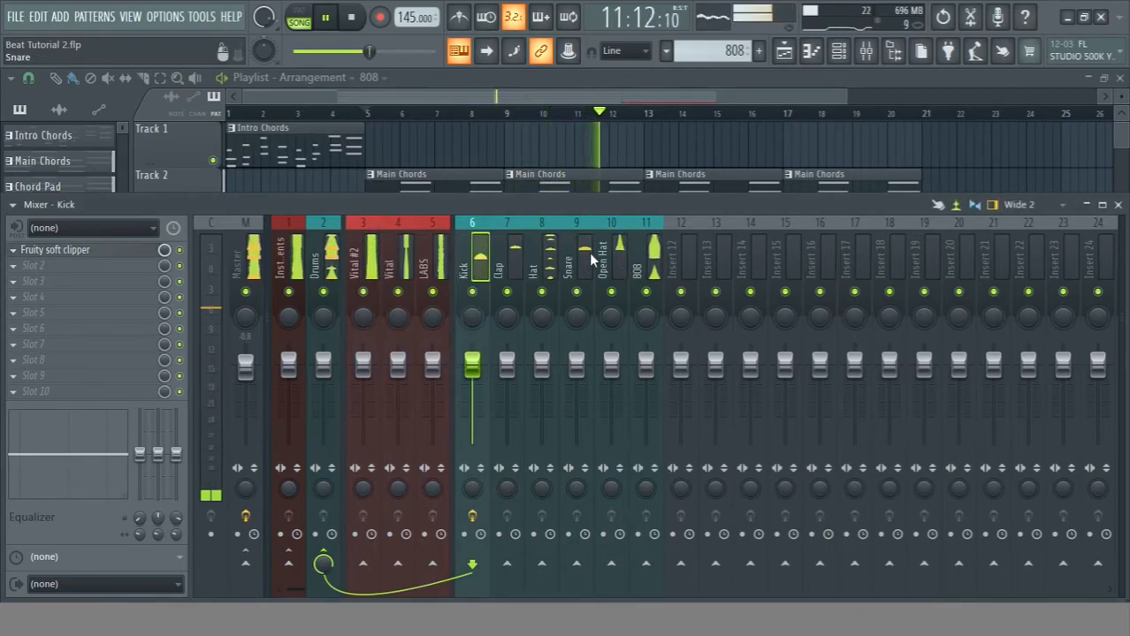
Add Fruity Soft Clipper to the first slot of the Clap track, with maximum threshold and a slightly raised post gain.
left_click(511, 243)
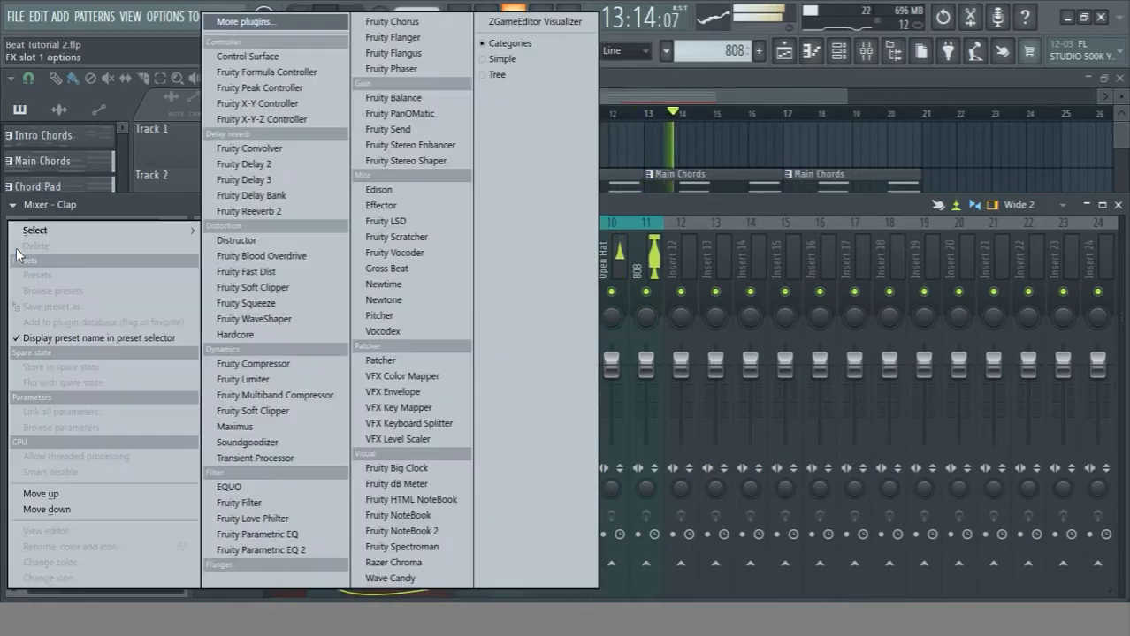
left_click(13, 249)
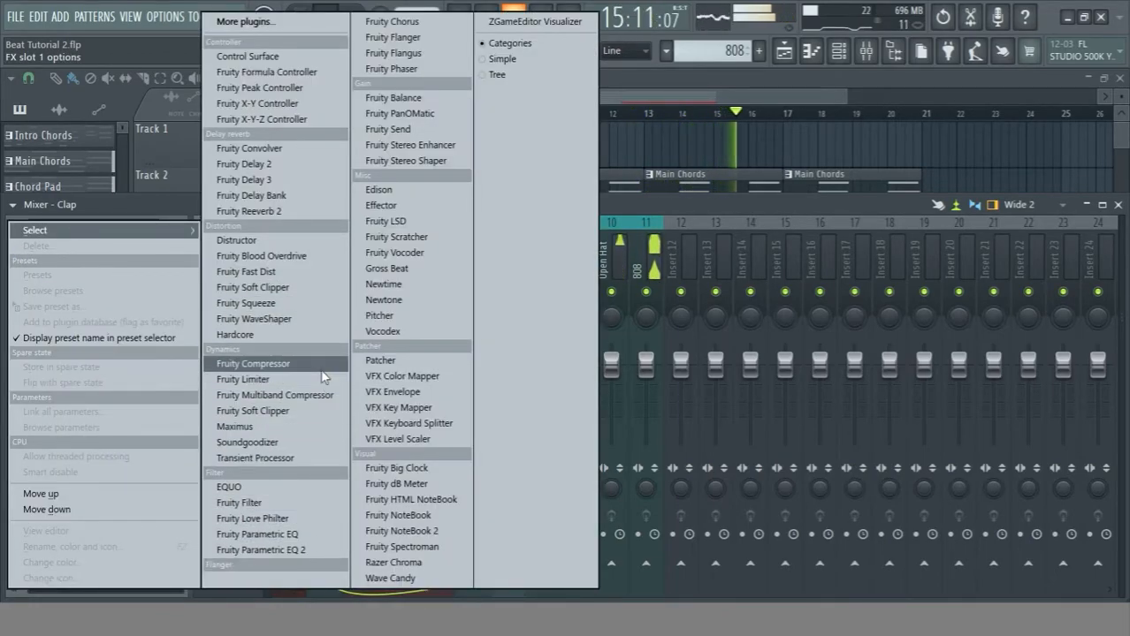
left_click(309, 287)
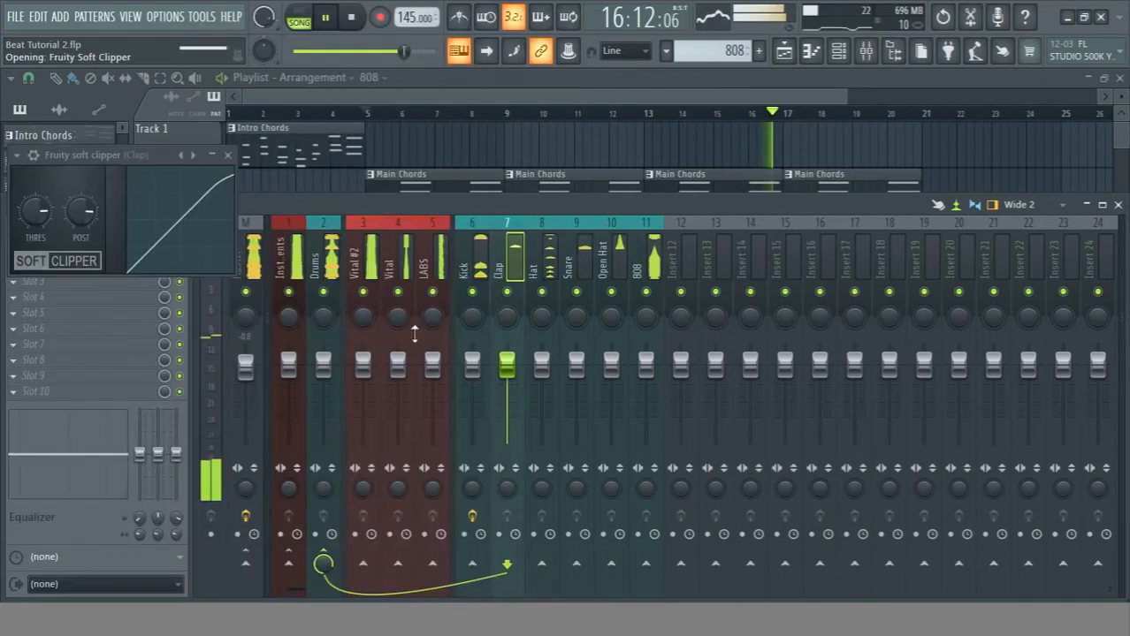
left_click_drag(80, 210, 80, 223)
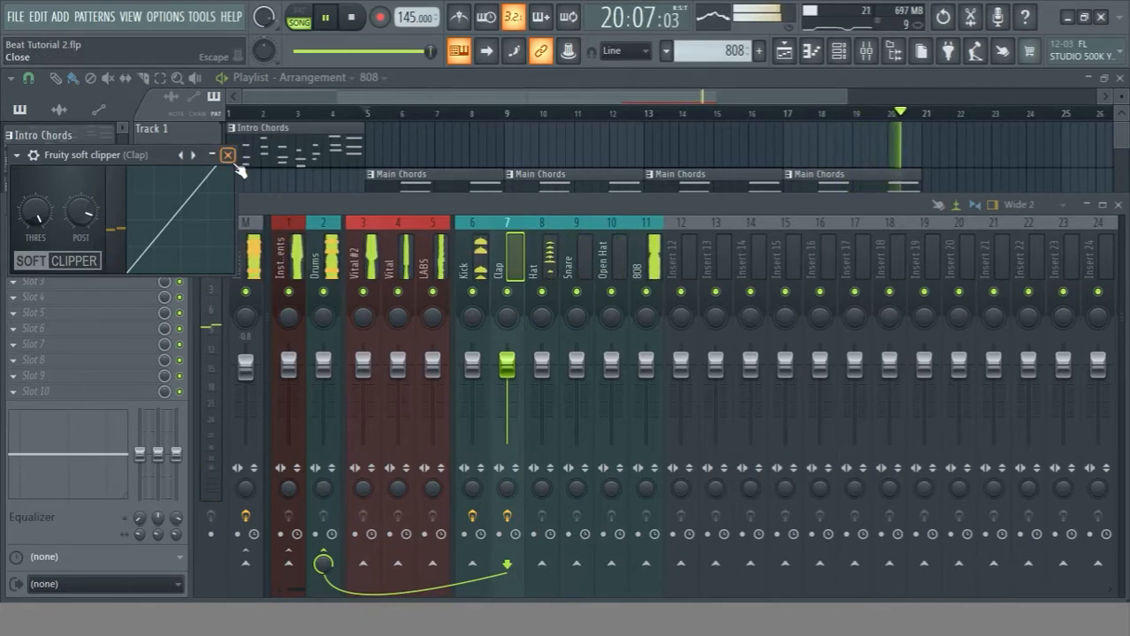
left_click(232, 159)
Add Fruity Soft Clipper to the first slot of the Snare track and adjust its post gain.
left_click(246, 265)
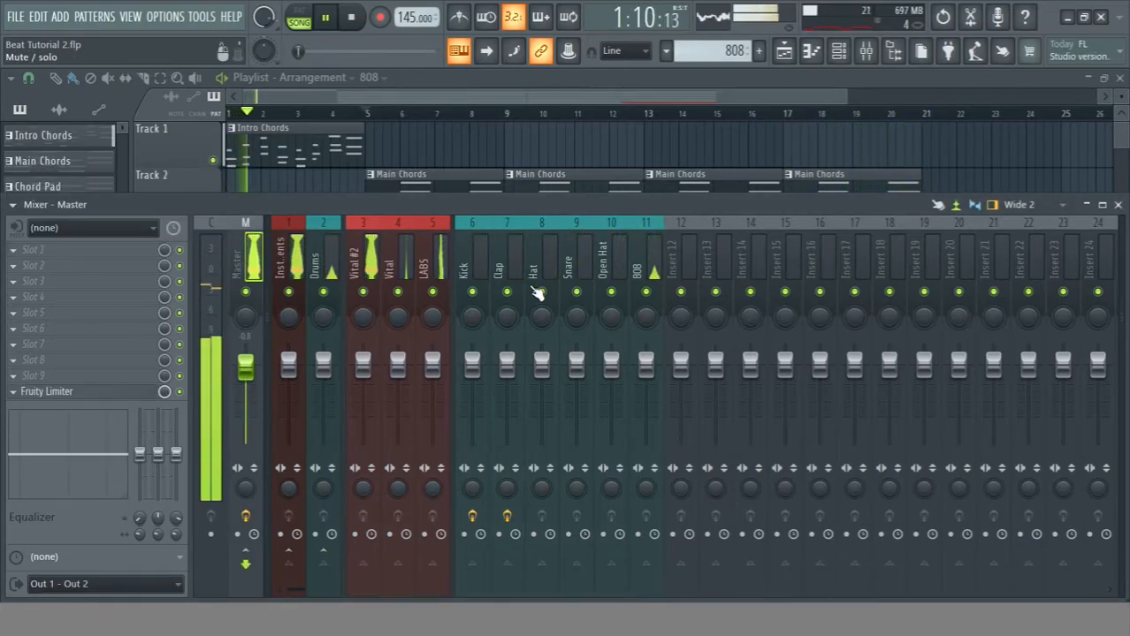
left_click(539, 248)
left_click(576, 234)
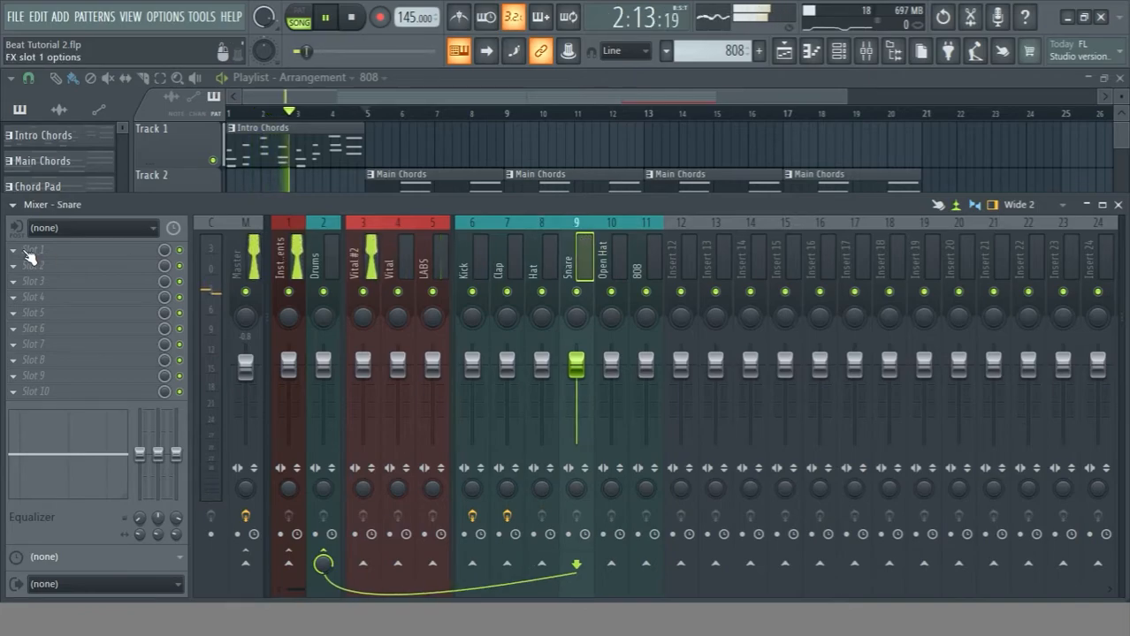
left_click(29, 256)
left_click(267, 286)
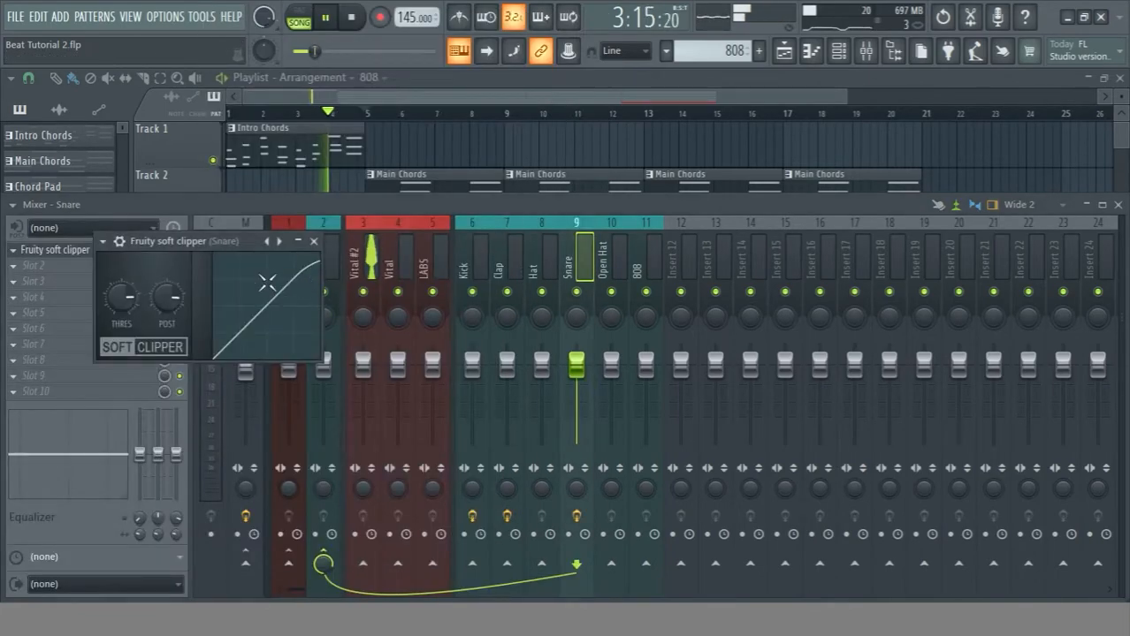
left_click_drag(168, 304, 386, 395)
left_click(513, 389)
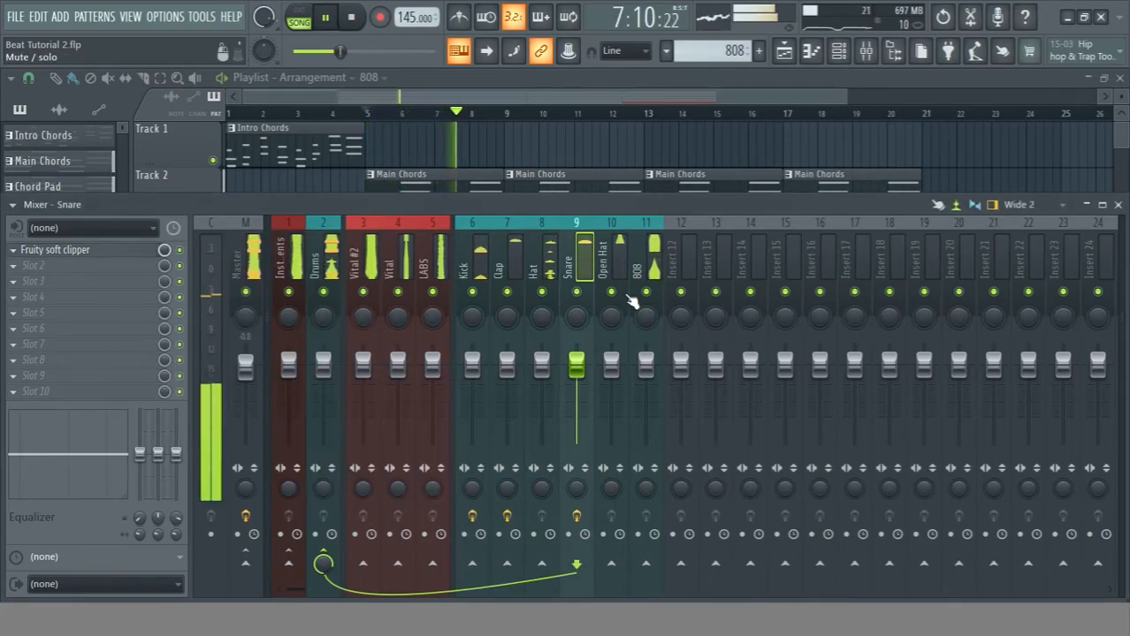
Add Fruity Blood Overdrive to the first slot of the 808 track and raise its pre amp and post gain.
left_click(633, 302)
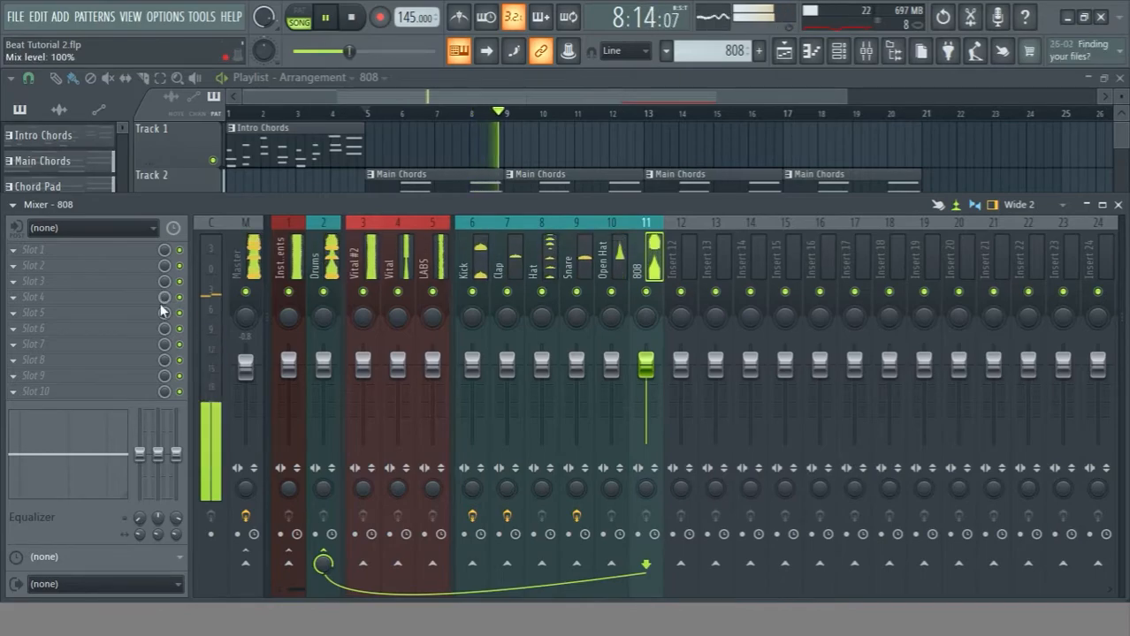
left_click(18, 249)
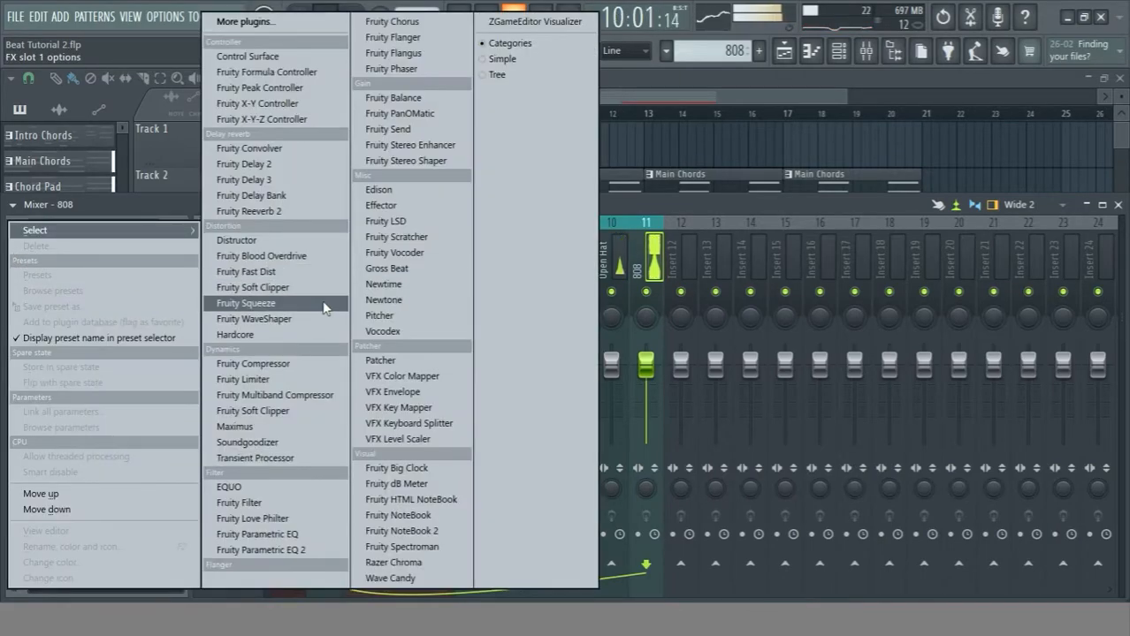
left_click(314, 256)
left_click_drag(181, 237, 181, 225)
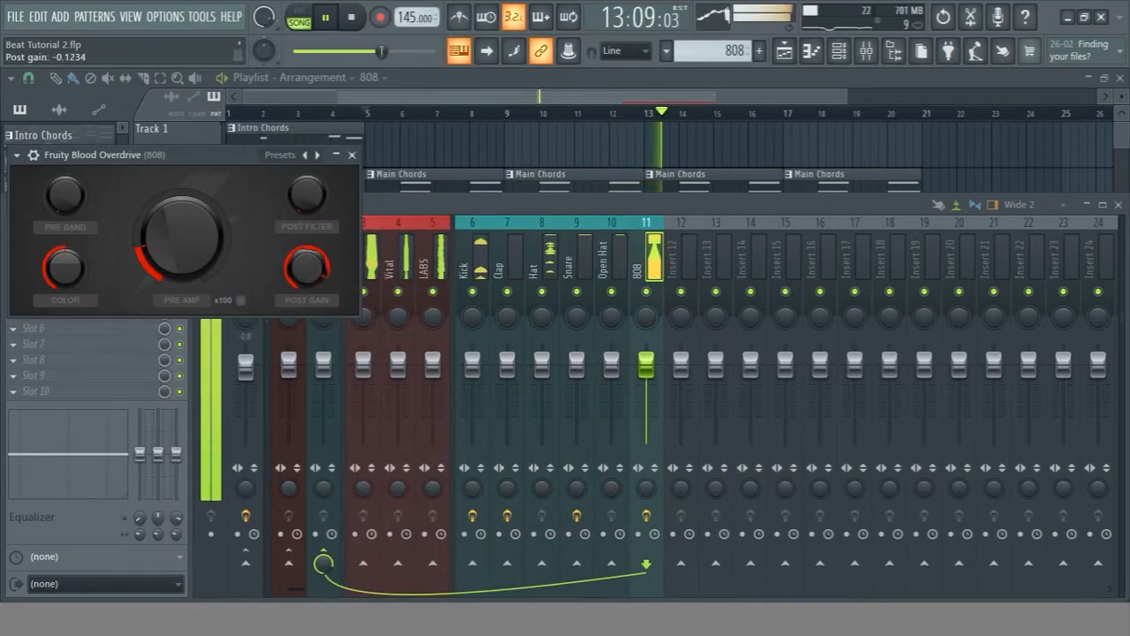
left_click_drag(189, 157, 665, 207)
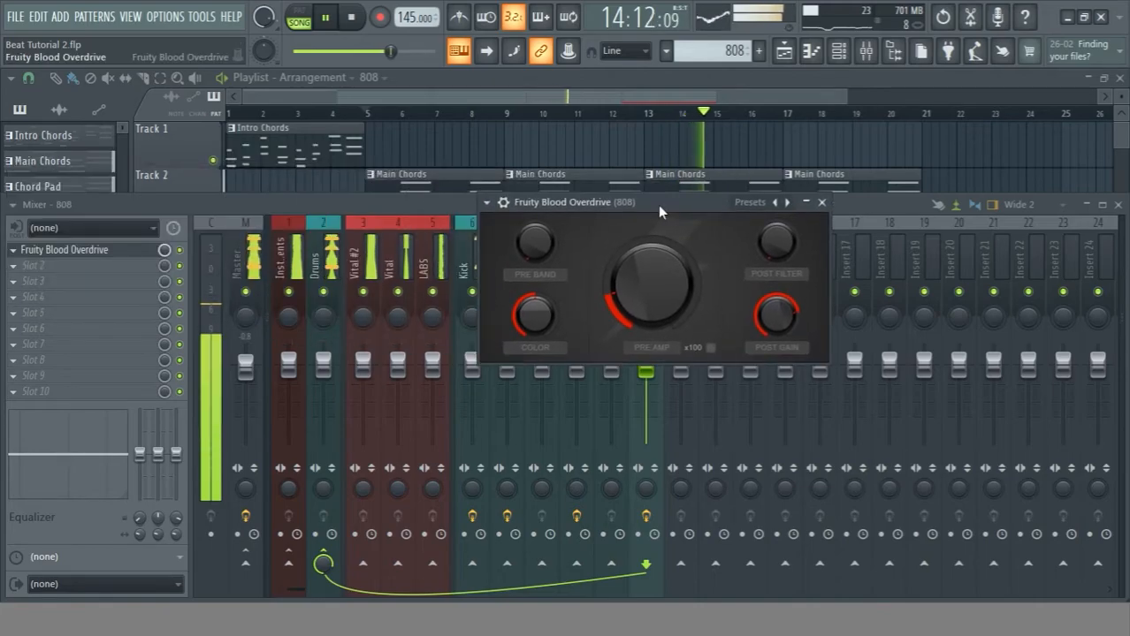
Set the 808 overdrive's color to 0.2766 and its pre amp to 0.2204, checking against playback.
mouse_move(638, 331)
left_mouse_down()
mouse_move(638, 305)
mouse_move(638, 333)
left_mouse_up()
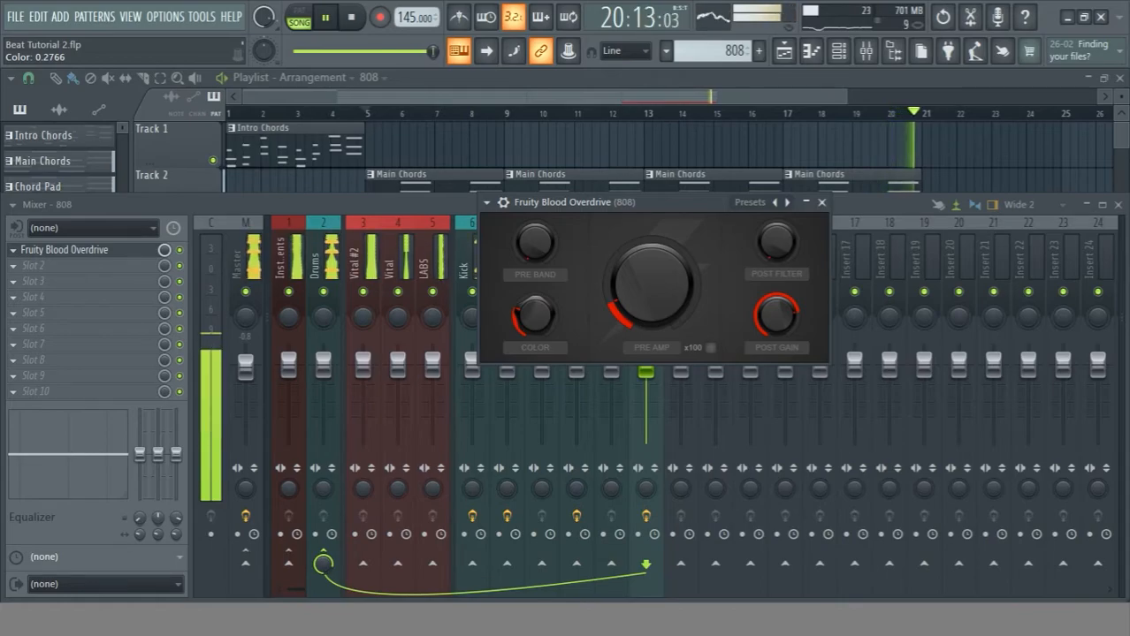
left_click_drag(650, 283, 650, 266)
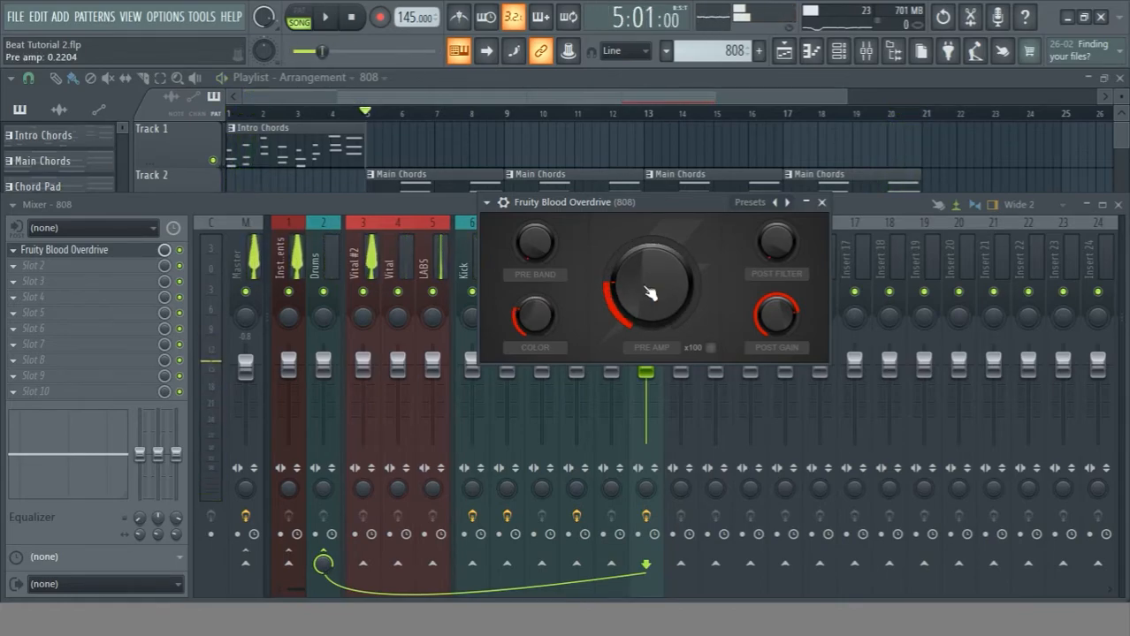
key("space")
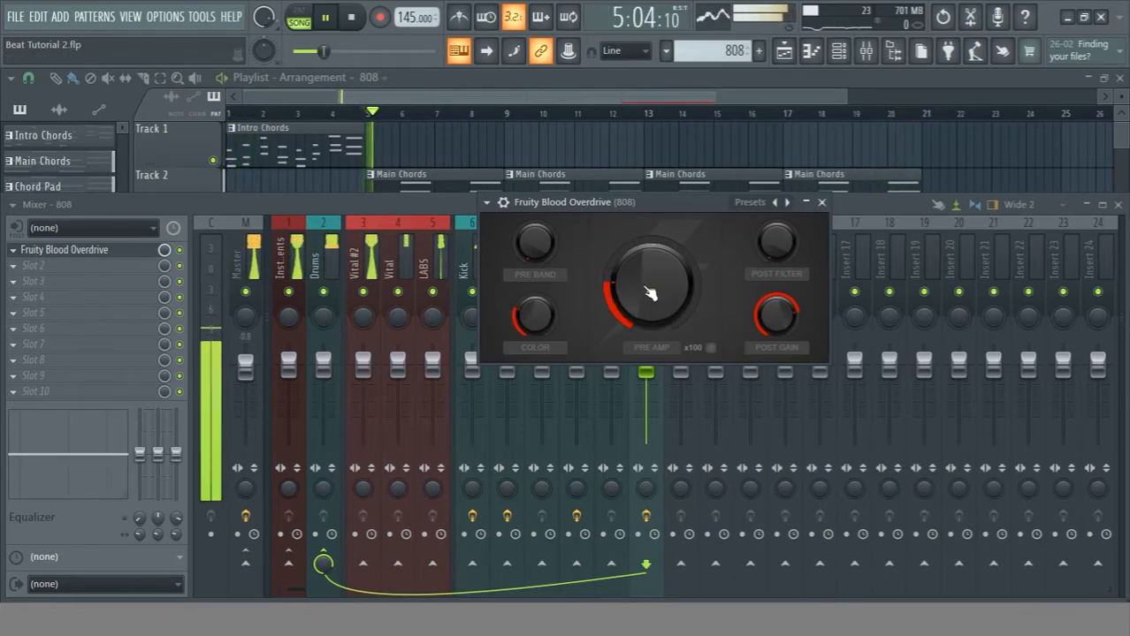
left_click(821, 203)
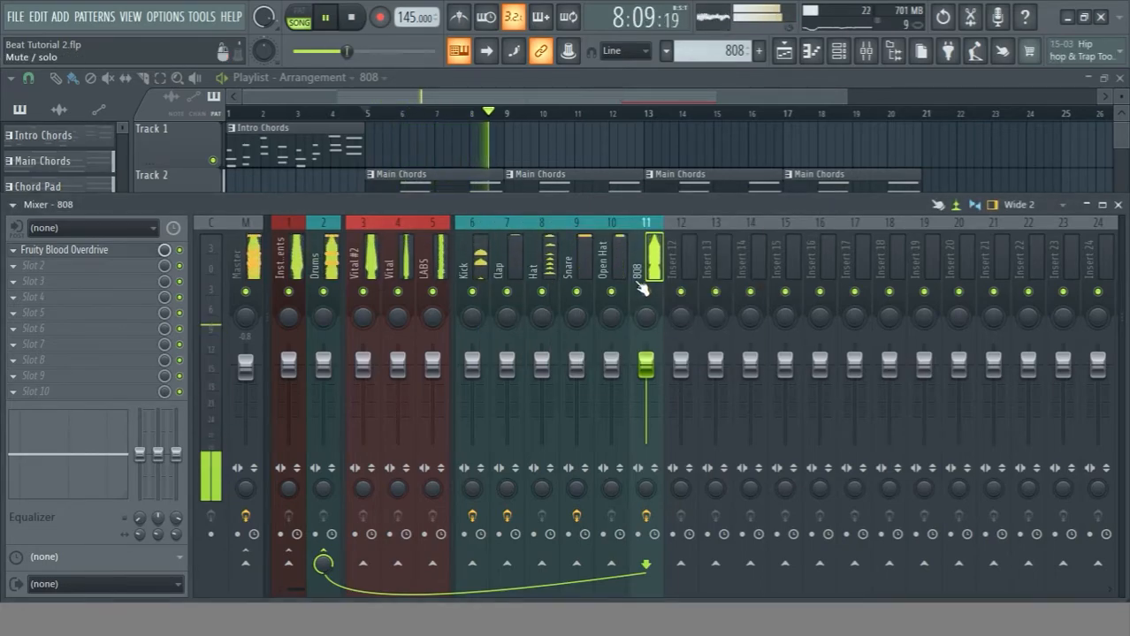
Lower the Hat mixer track's fader to about -6.5 dB.
left_click(606, 250)
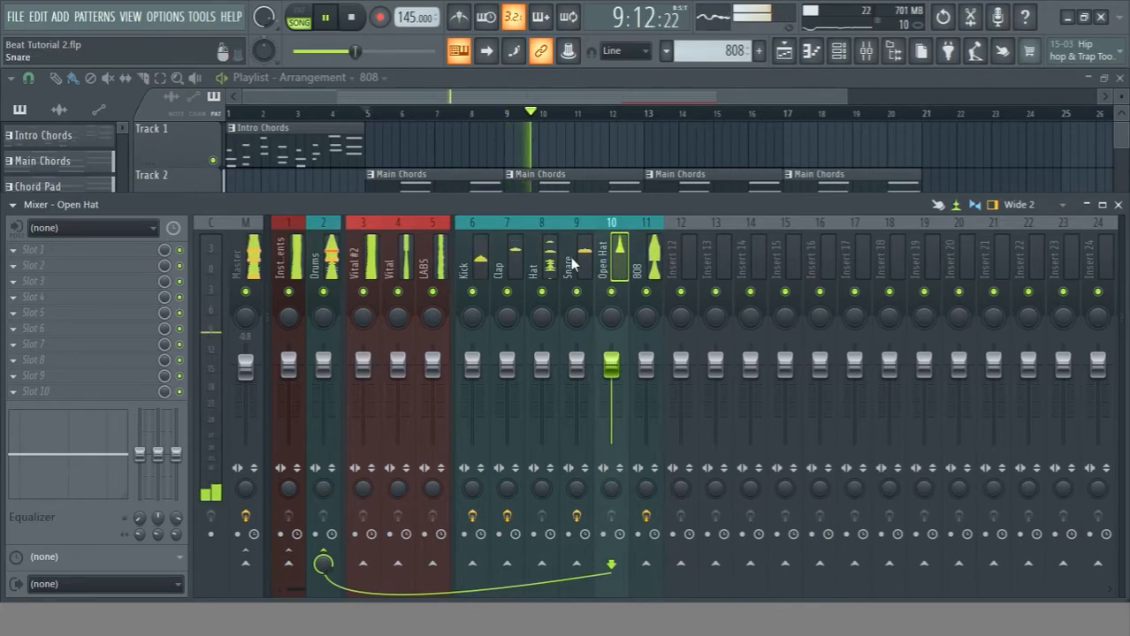
left_click(472, 256)
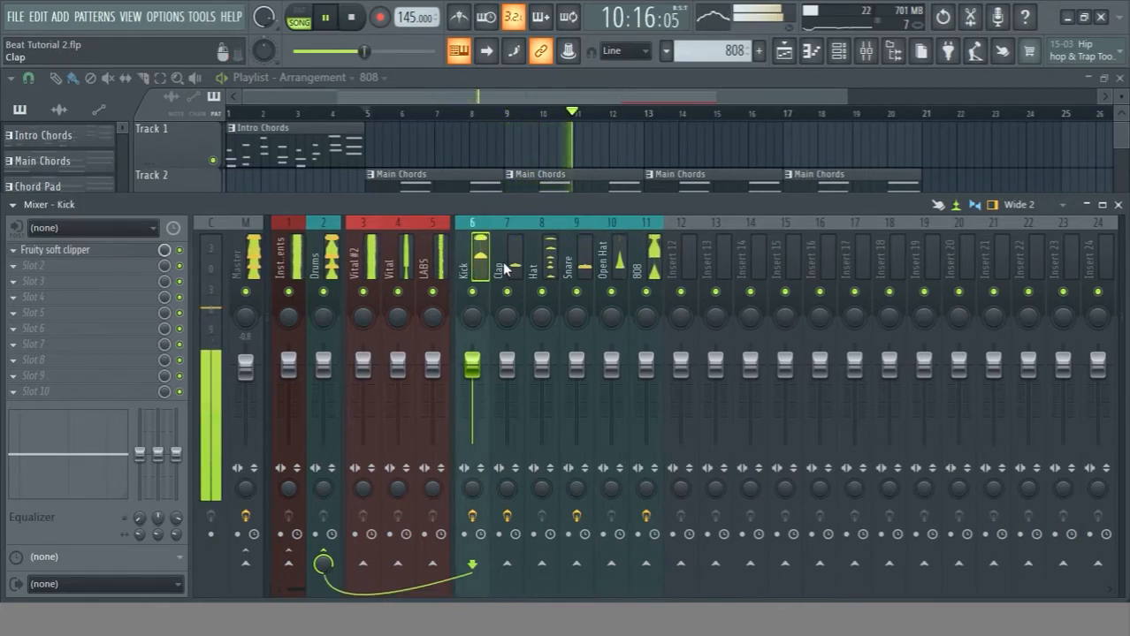
left_click(533, 267)
left_click_drag(542, 363, 542, 376)
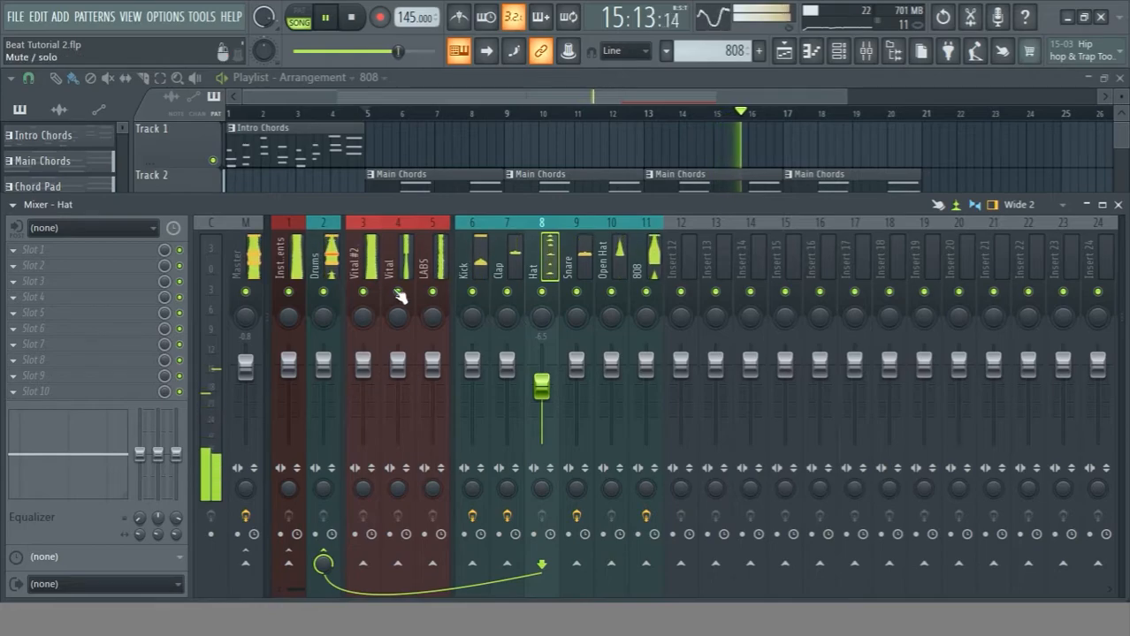
Lower the Vital #2 mixer track's fader to about -2.1 dB, checking the balance against playback.
left_click(478, 265)
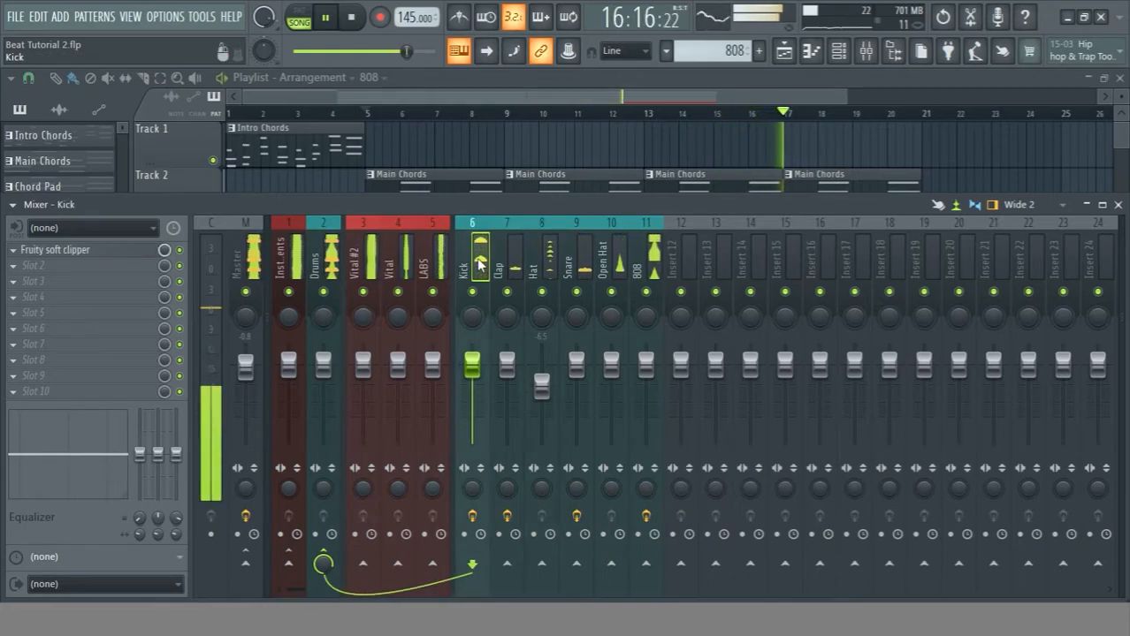
left_click(370, 245)
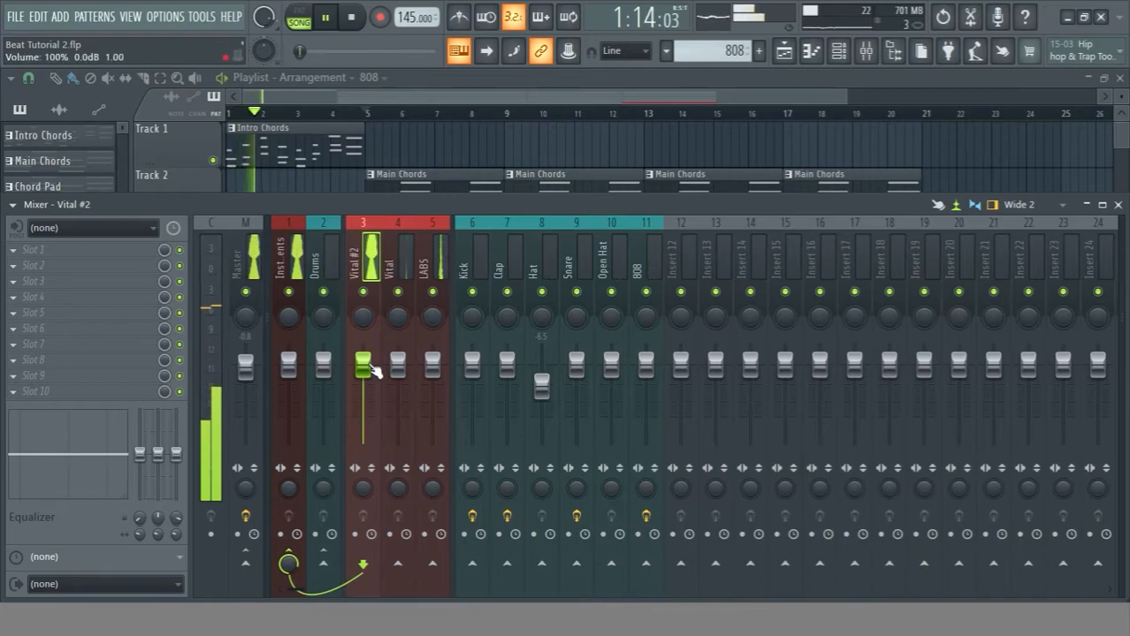
left_click_drag(362, 383, 362, 385)
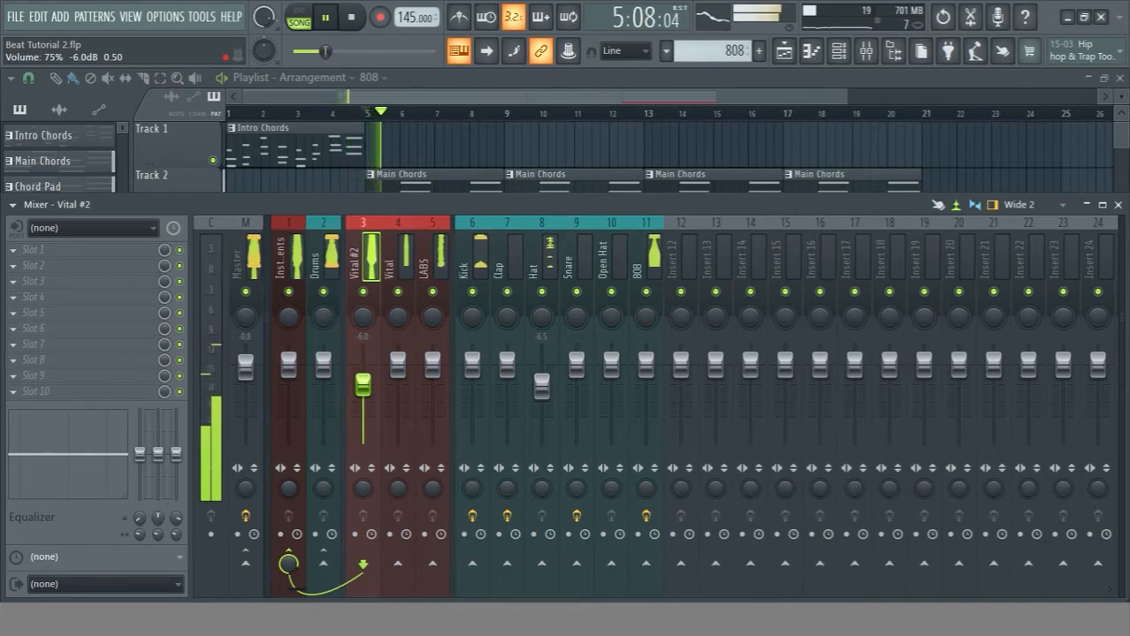
left_click_drag(374, 393, 374, 385)
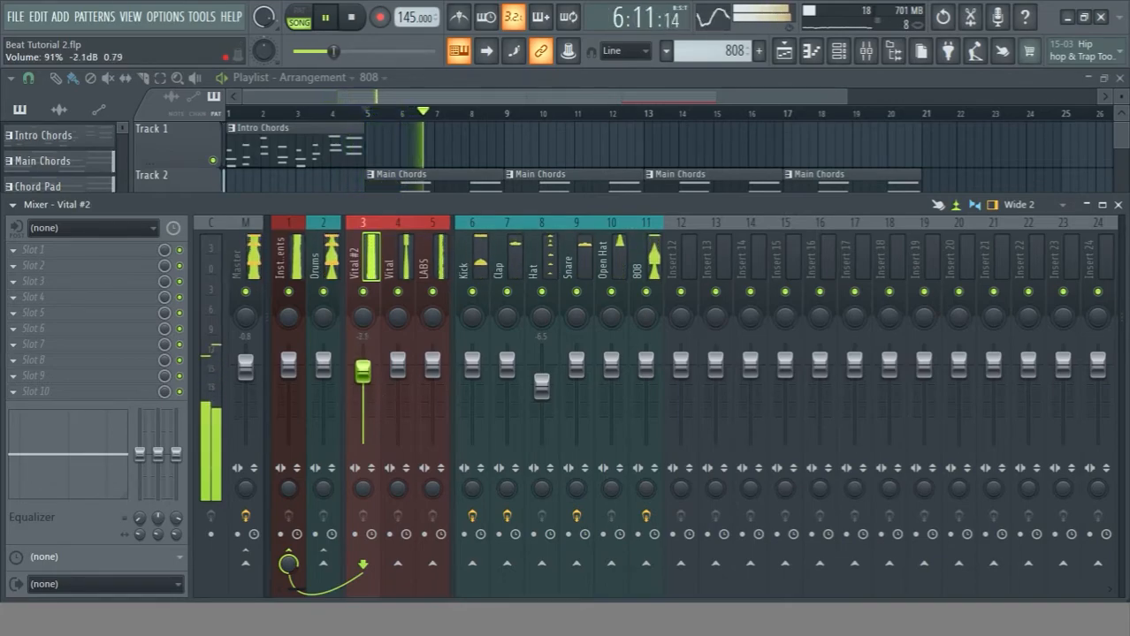
key("space")
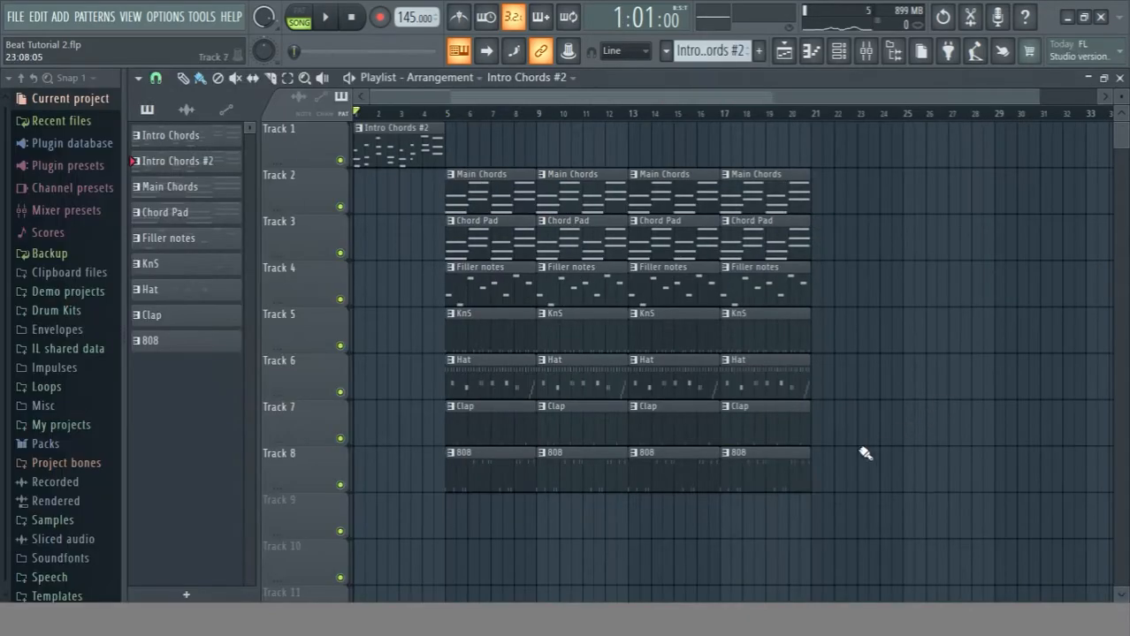
Clear all clips from the playlist and audition the Intro Chords pattern at bar 1 of Track 1 before removing it.
mouse_move(805, 524)
left_mouse_down()
mouse_move(642, 194)
mouse_move(450, 355)
mouse_move(418, 111)
left_mouse_up()
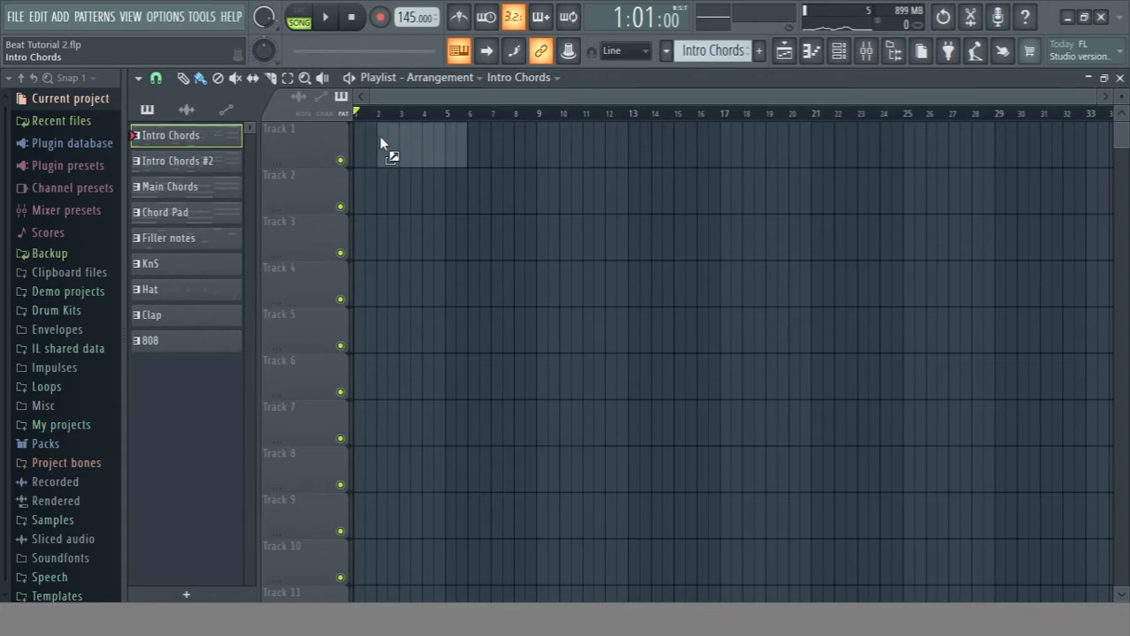
left_click(356, 135)
key("space")
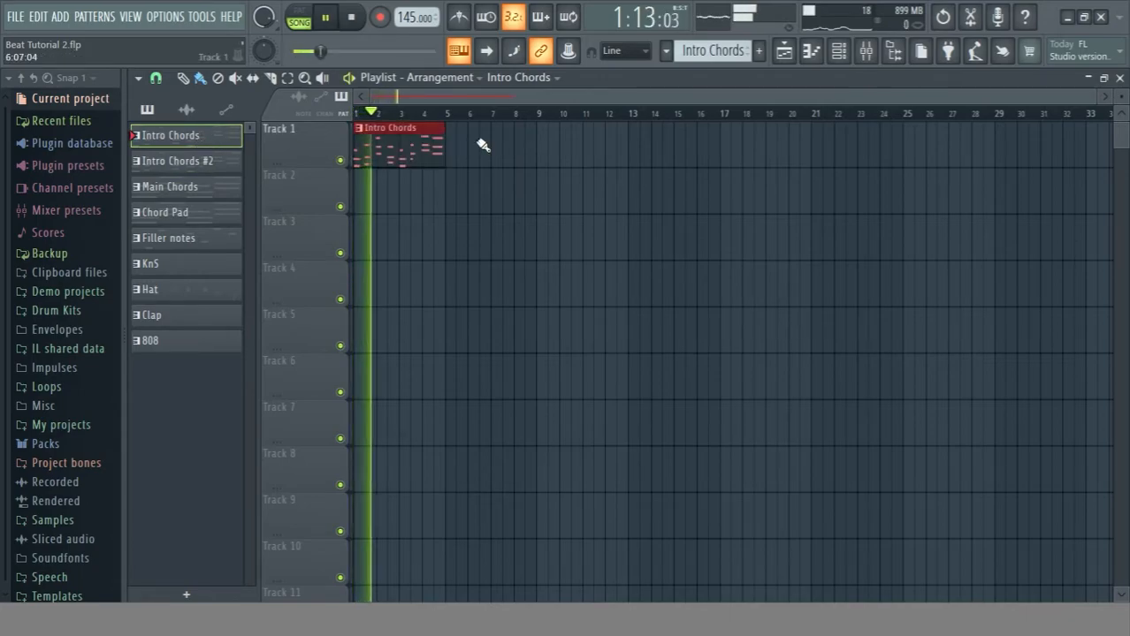
right_click(432, 144)
key("space")
Place the Intro Chords #2 pattern at bar 1 of Track 1 and play it back.
double_click(175, 168)
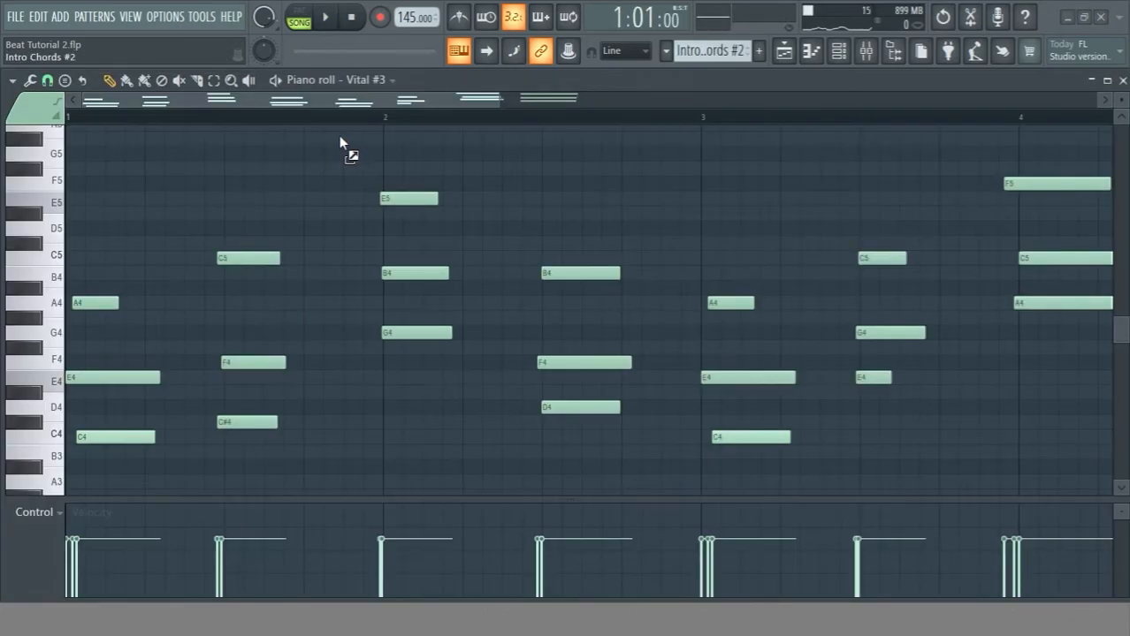
key("Escape")
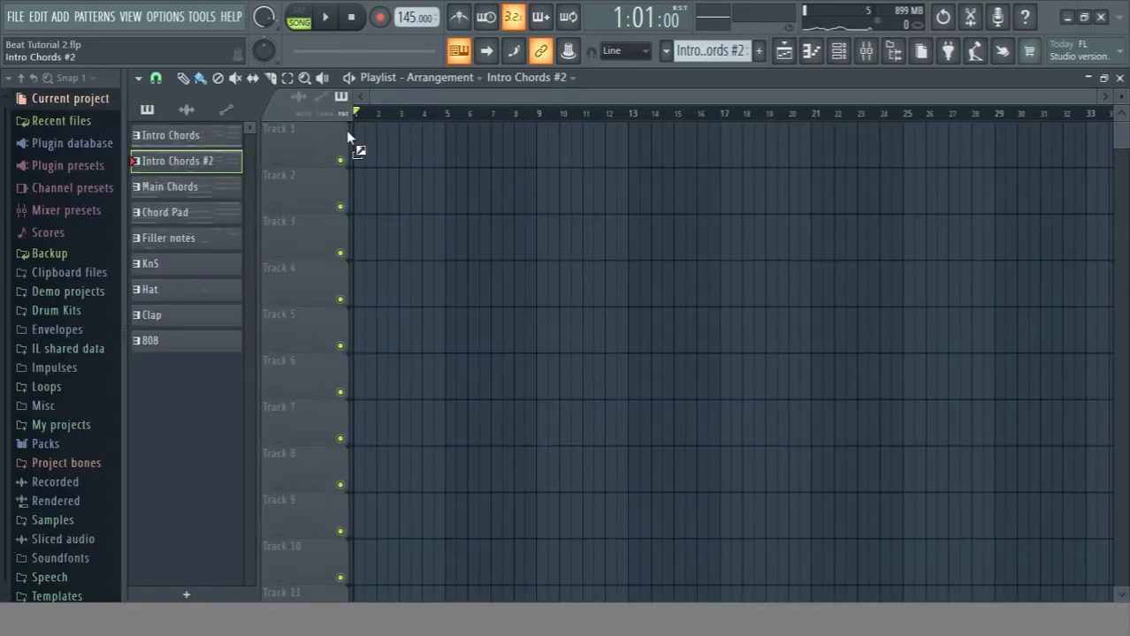
key("space")
key("space")
Delete the Intro Chords pattern from the project and play back the arrangement with Intro Chords #2.
left_click(172, 136)
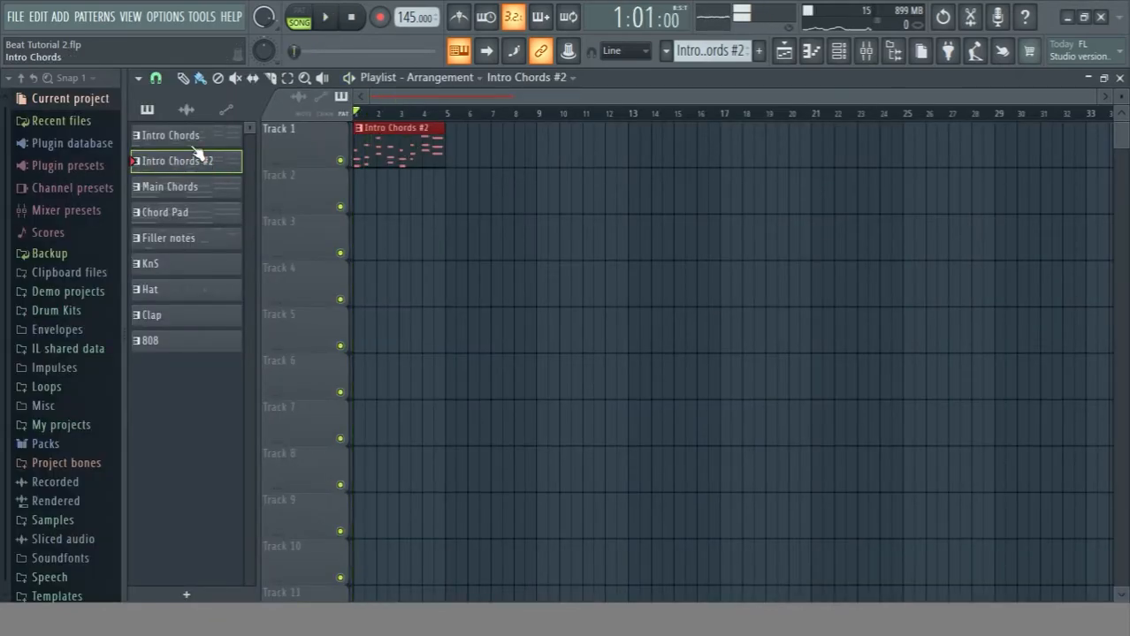
right_click(194, 142)
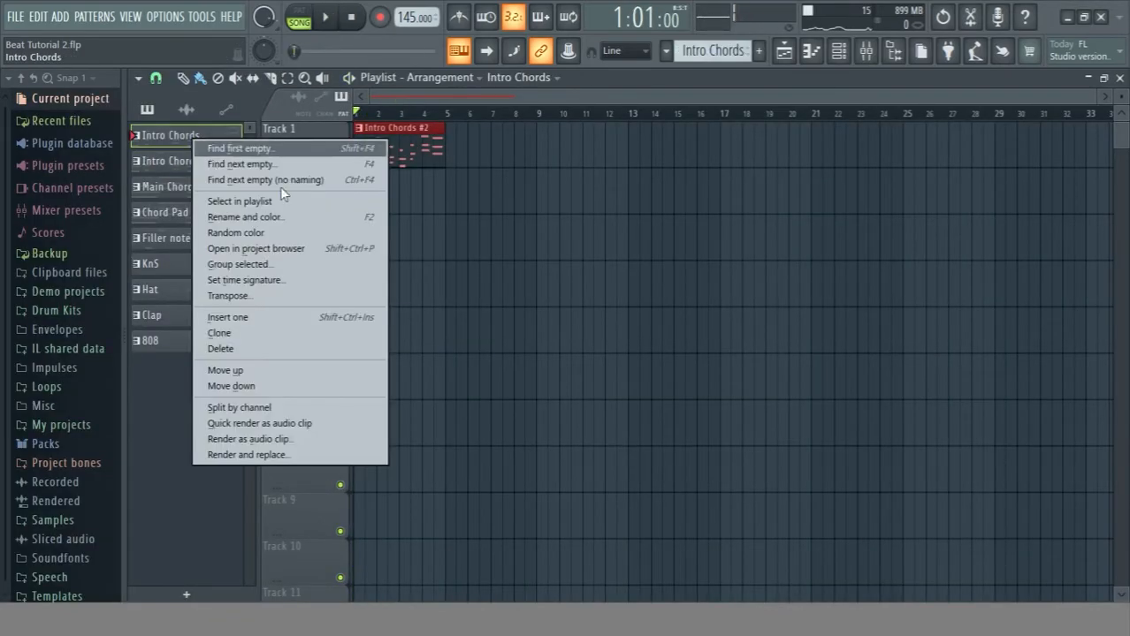
left_click(316, 348)
left_click(641, 350)
key("space")
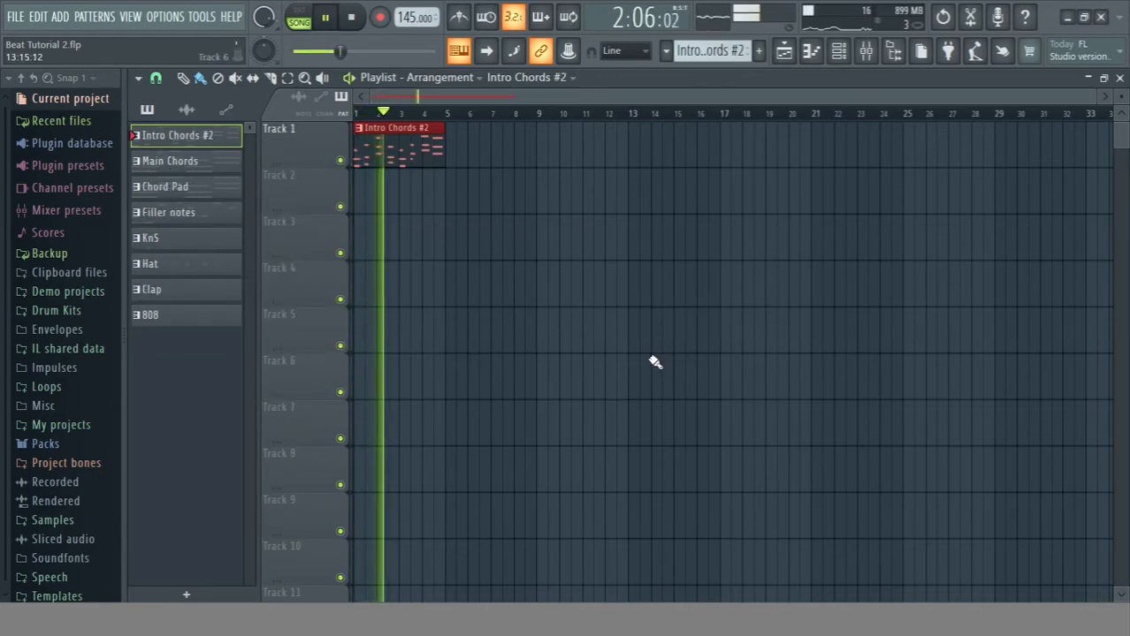
key("space")
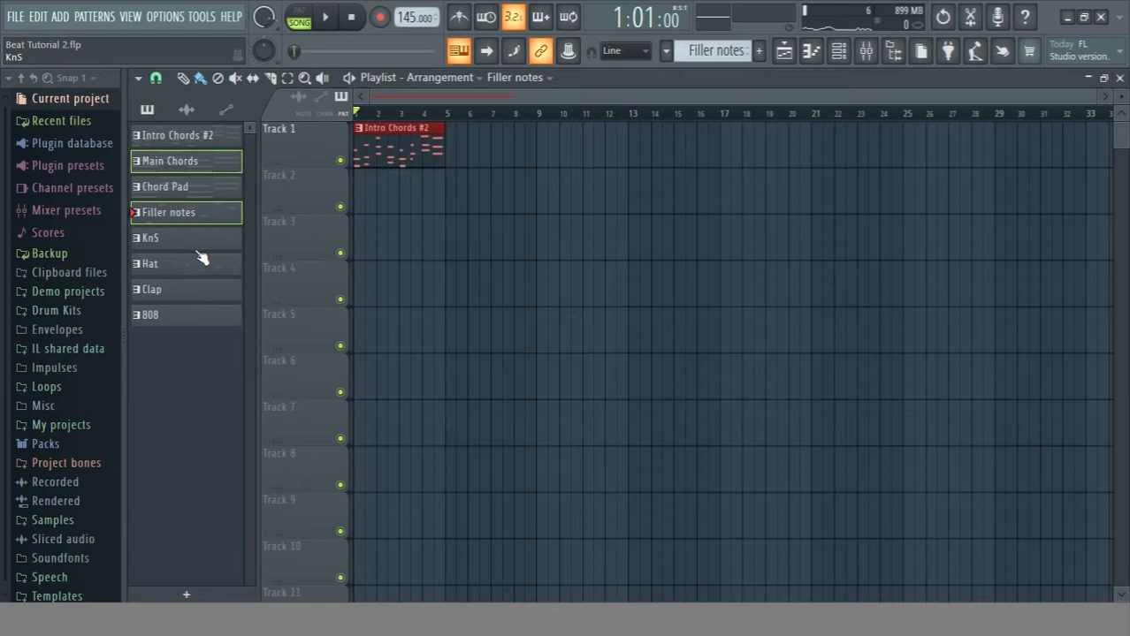
Place the Main Chords, Filler notes, KnS, Hat, Clap and 808 patterns at bar 5, moving all but Main Chords down one track.
left_click_drag(190, 177, 450, 182)
key("space")
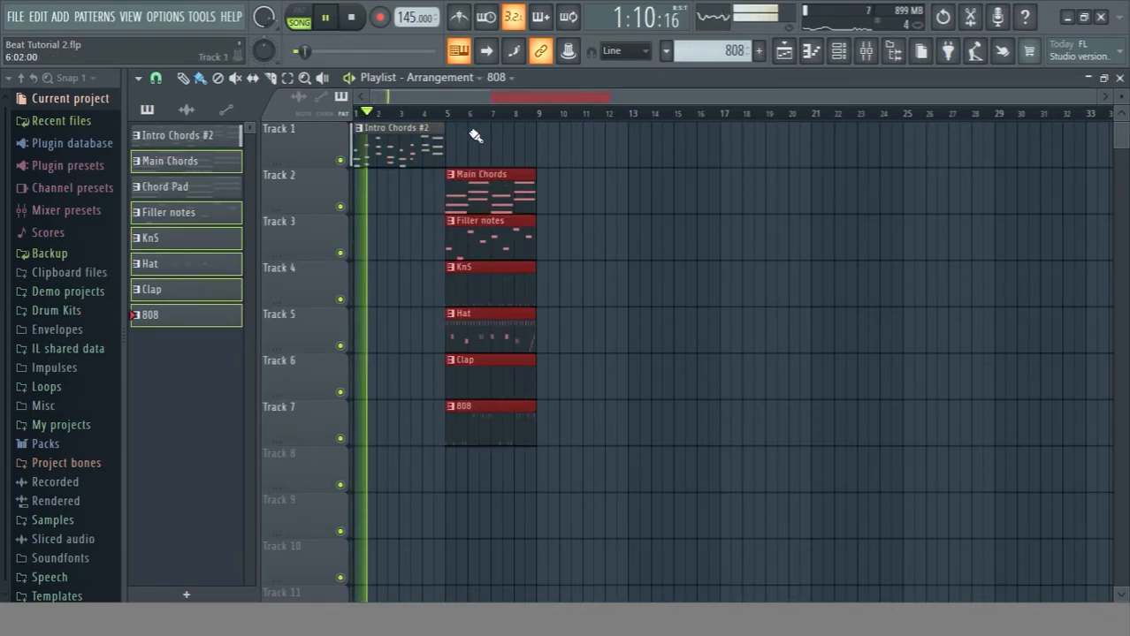
left_click_drag(561, 231, 462, 413)
left_click_drag(481, 252, 482, 309)
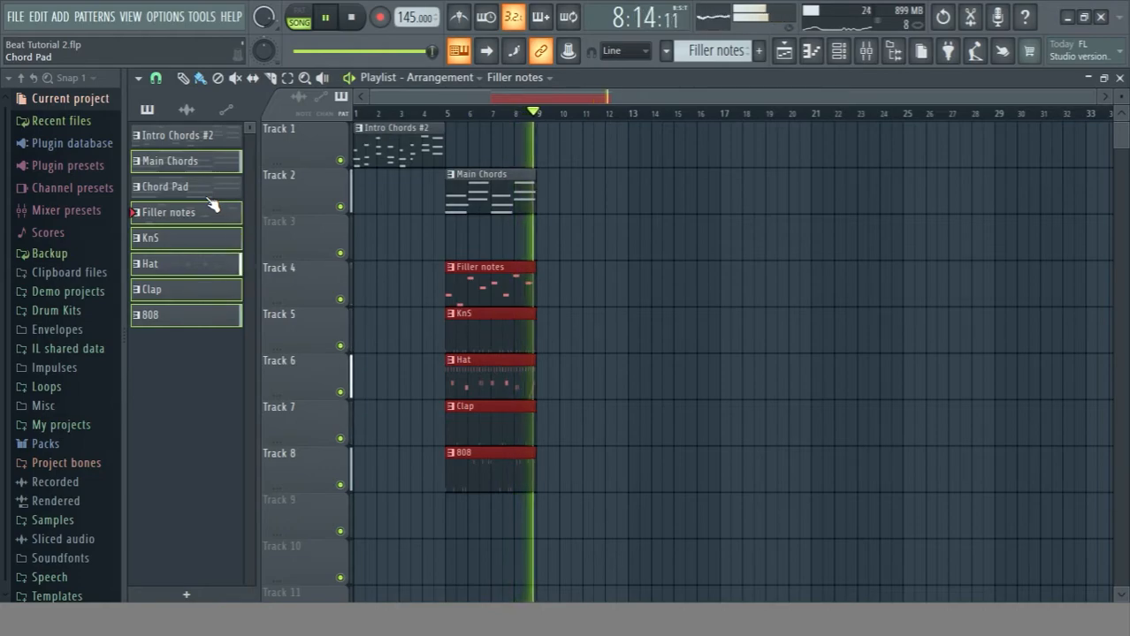
key("space")
left_click(200, 290)
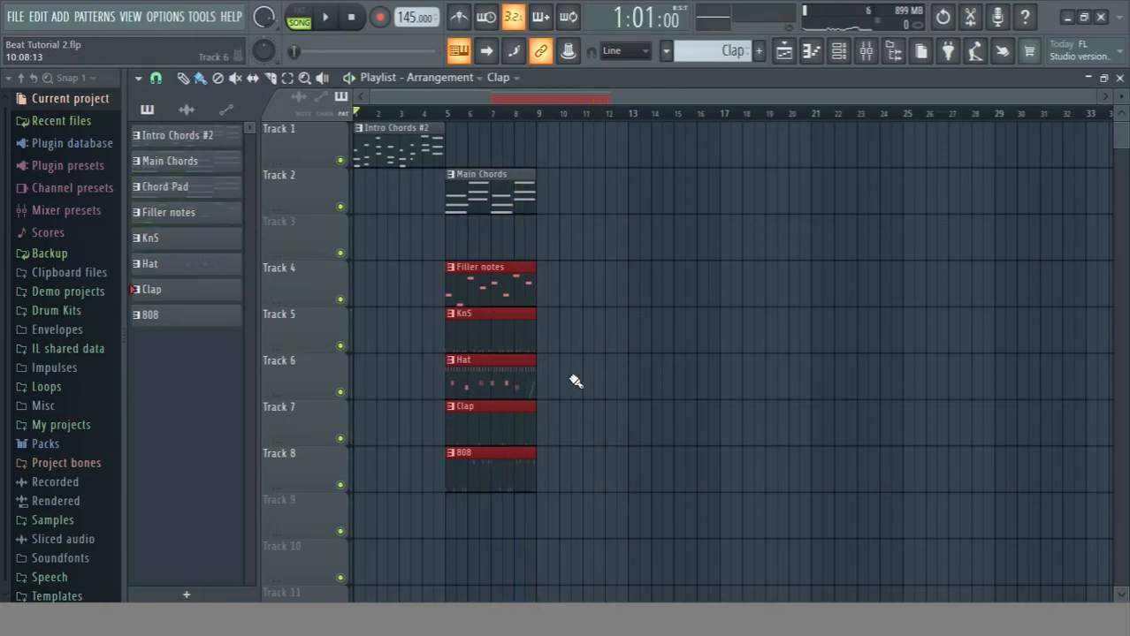
key("ctrl+b")
key("ctrl+b")
left_click_drag(694, 256, 598, 357)
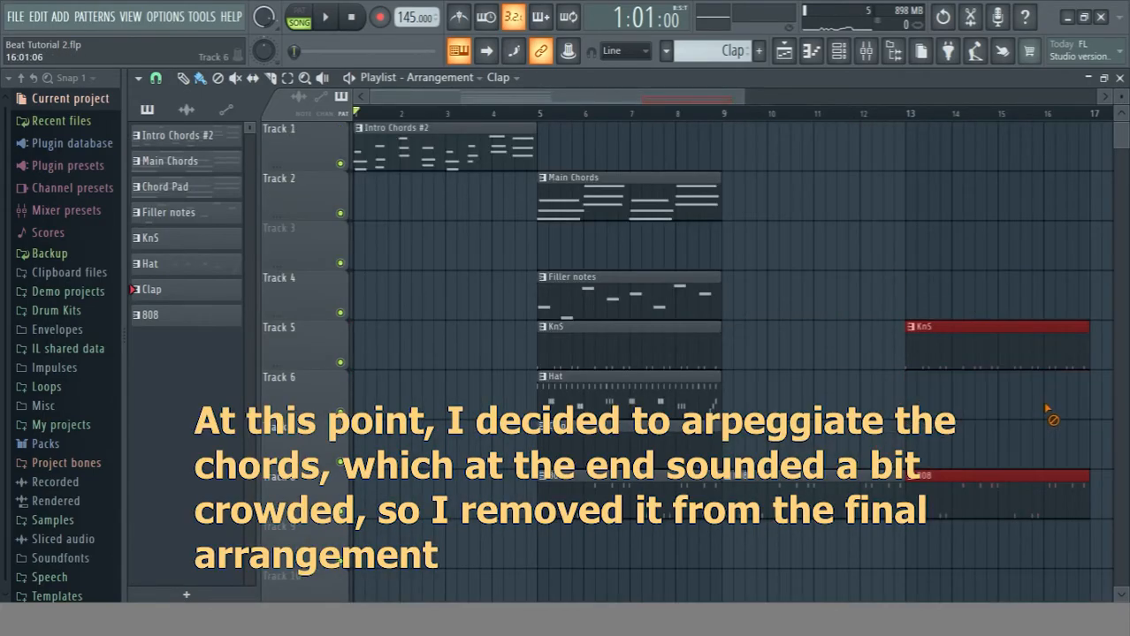
right_click(996, 336)
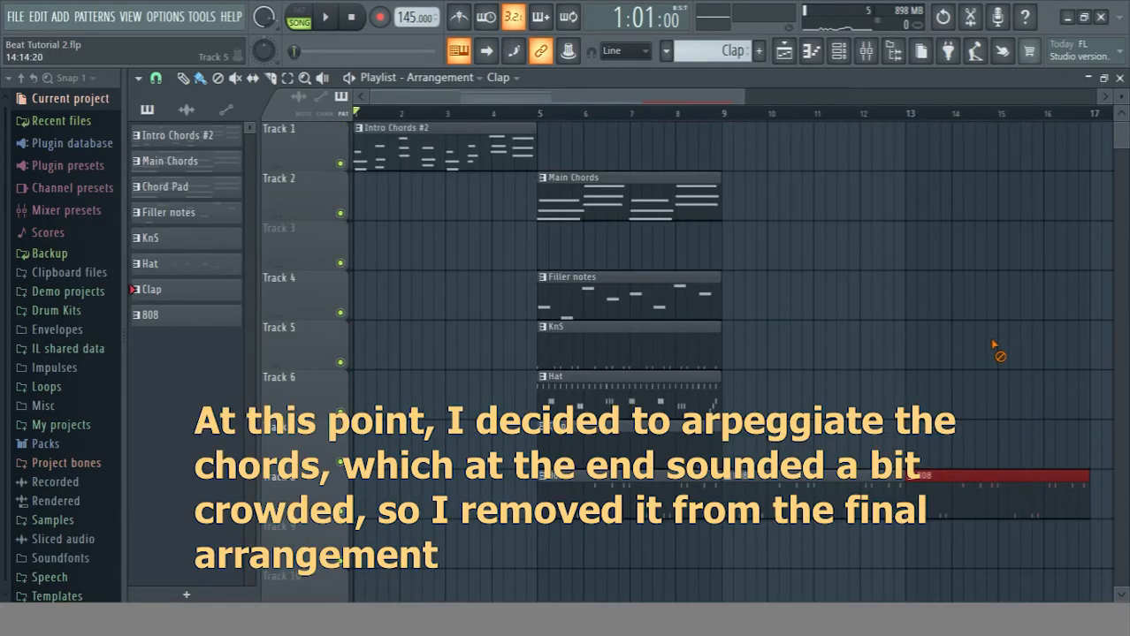
right_click(845, 481)
Duplicate the six bar 5 clips on Tracks 2 to 8 three times, extending them to bar 21, and play the arrangement.
left_click_drag(700, 524, 611, 189)
key("ctrl+b")
key("ctrl+b")
key("ctrl+b")
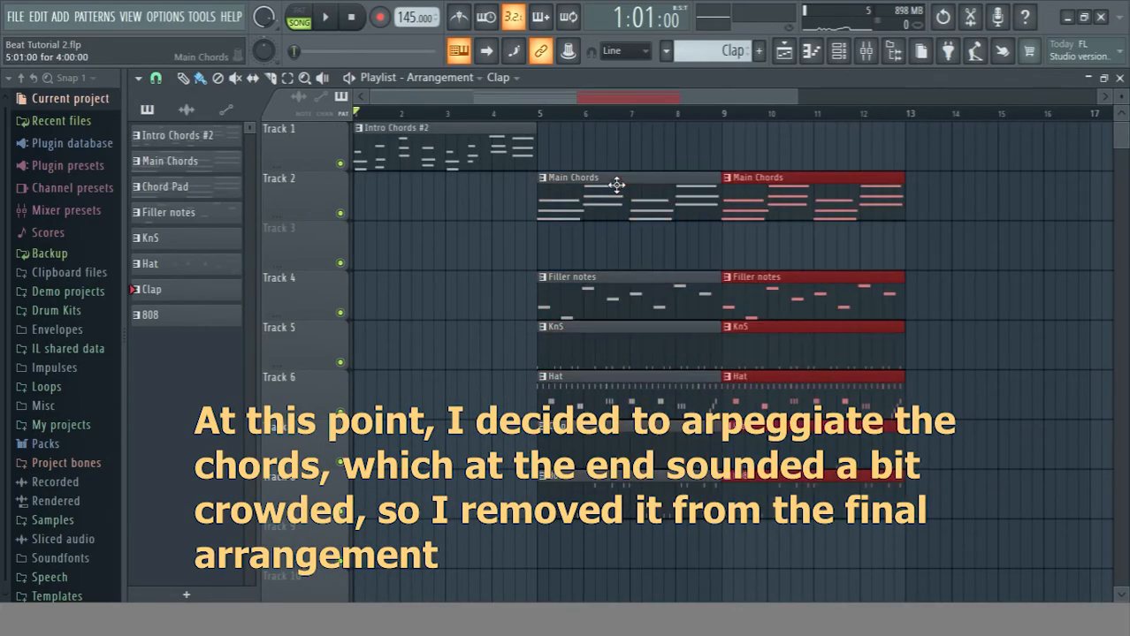
left_click_drag(767, 96, 1122, 96)
key("space")
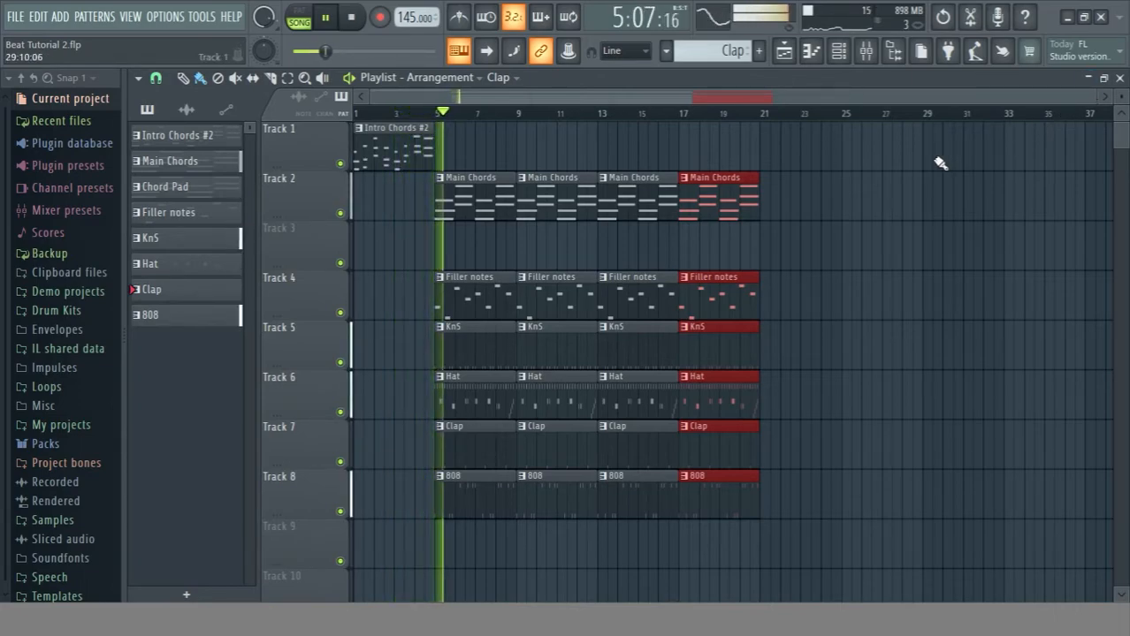
Place the Chord Pad pattern at bar 21 on Track 3 and copy the last 808 clip to bar 21 on Track 8.
left_click(780, 228, "ctrl")
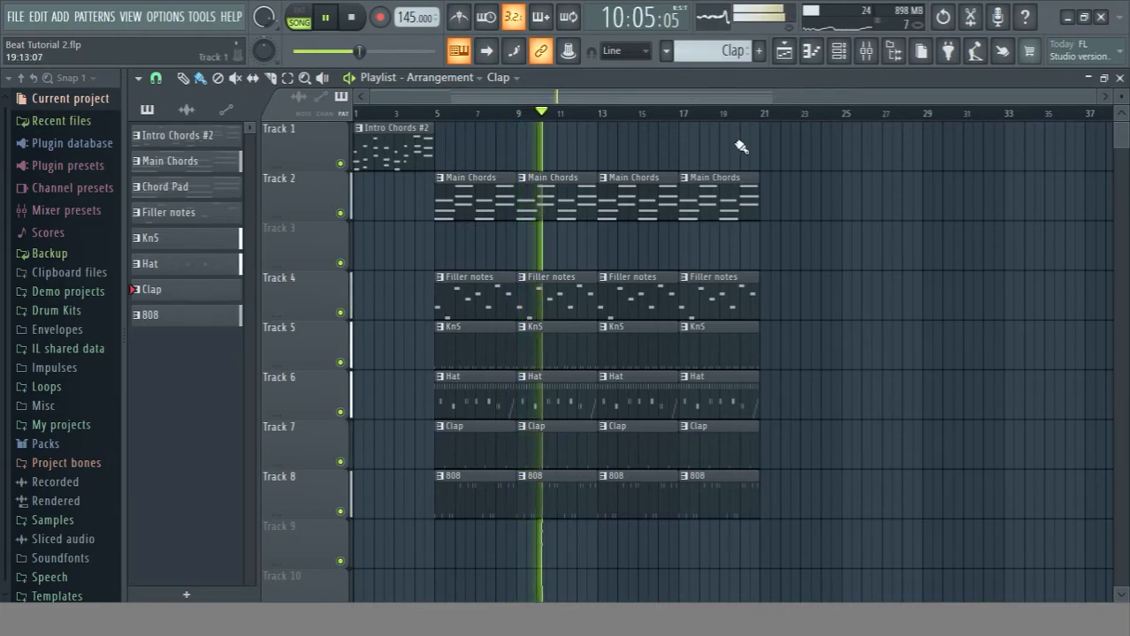
left_click(210, 189)
left_click(757, 256)
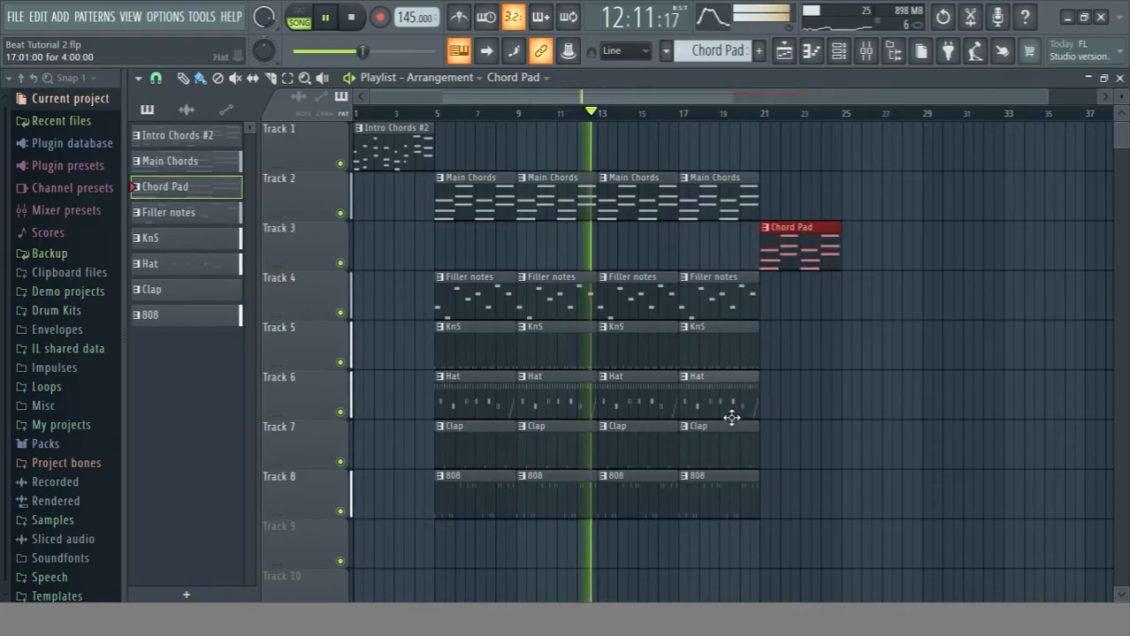
left_click(730, 493)
left_click_drag(730, 493, 797, 492, "shift")
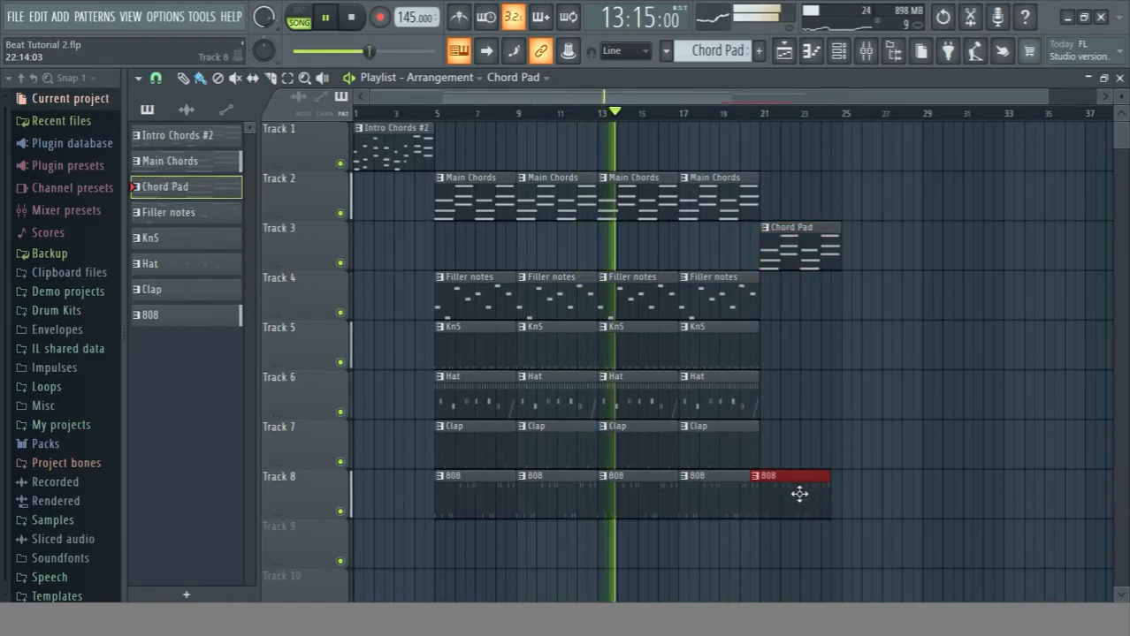
scroll(762, 121, "up", 3)
scroll(762, 121, "up", 3)
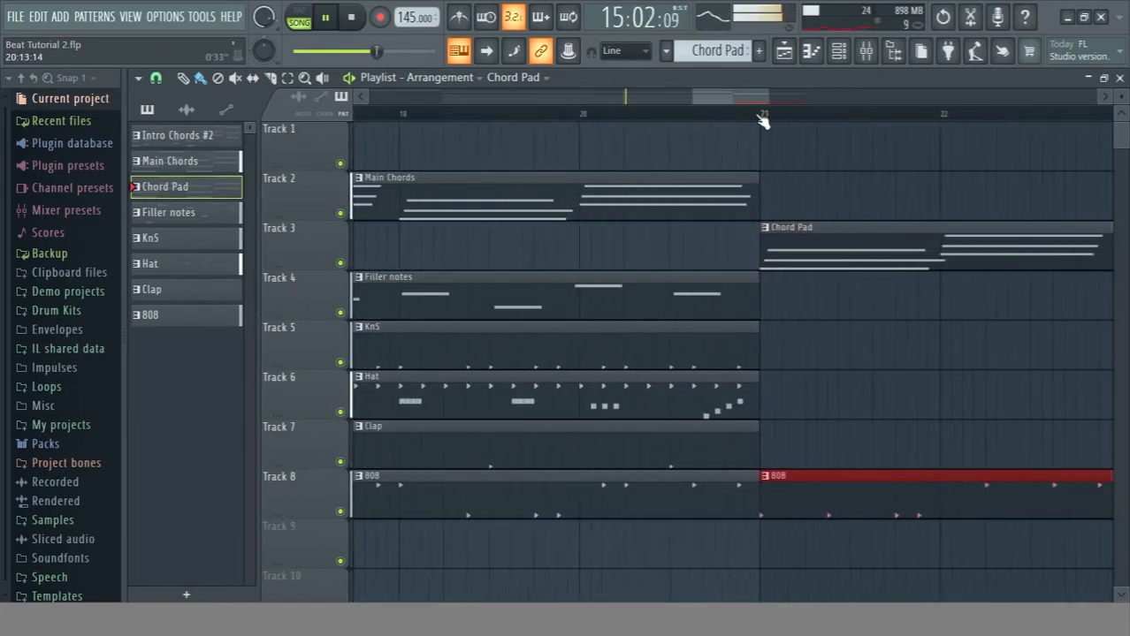
Trim the ends of all six clips starting at bar 17 so they stop slightly before bar 21.
left_click_drag(727, 150, 710, 535, "ctrl")
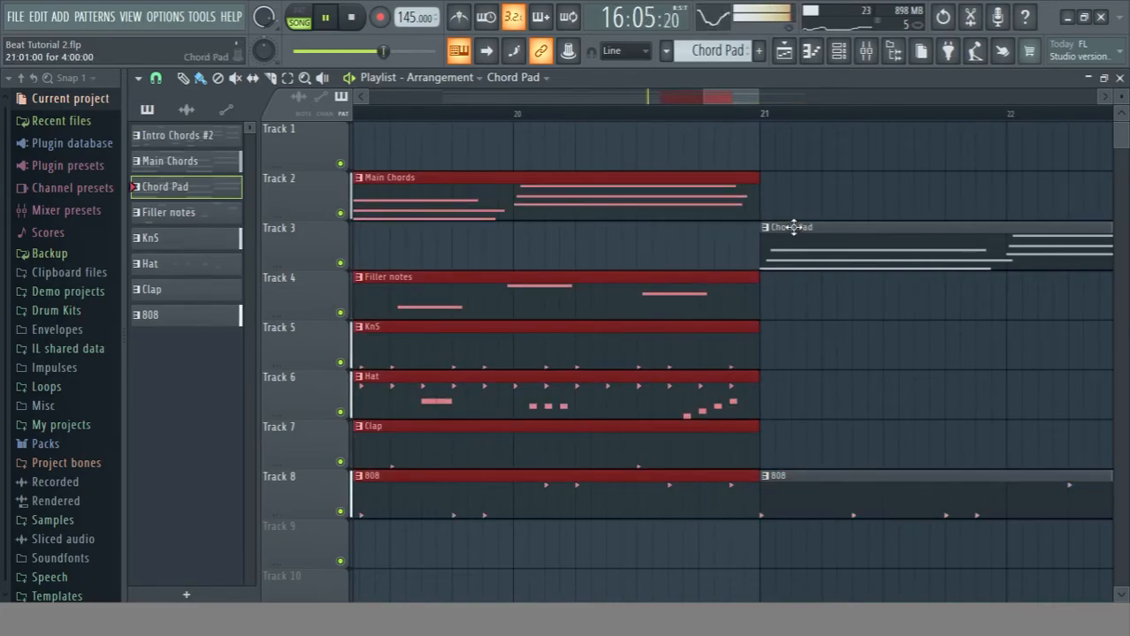
left_click_drag(757, 198, 732, 194)
scroll(716, 115, "down", 6)
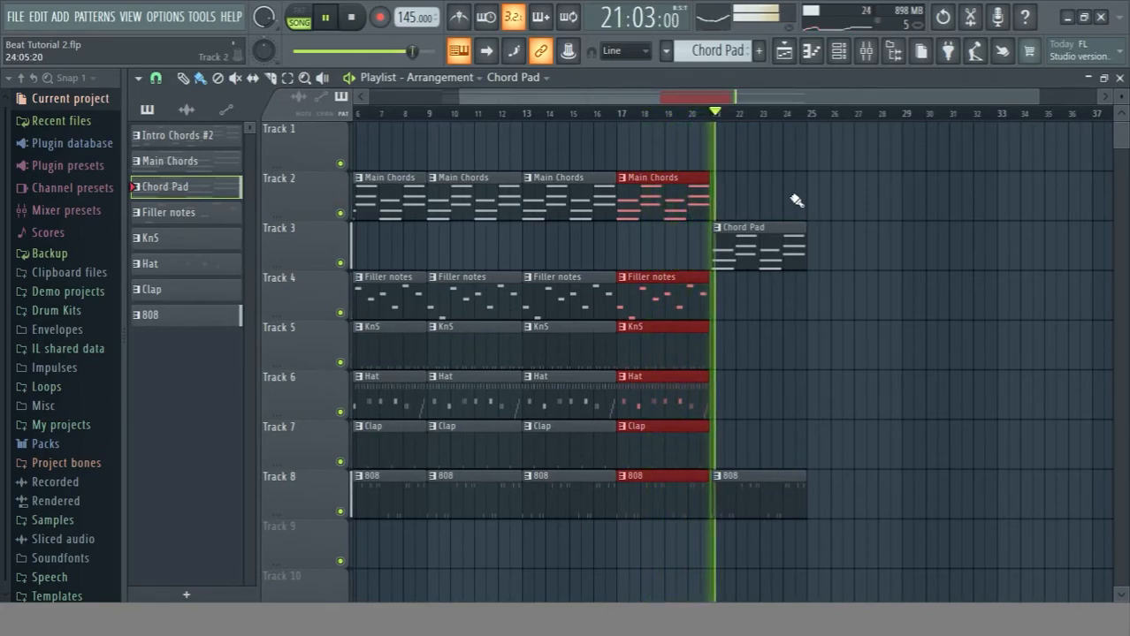
left_click_drag(1035, 93, 1065, 94)
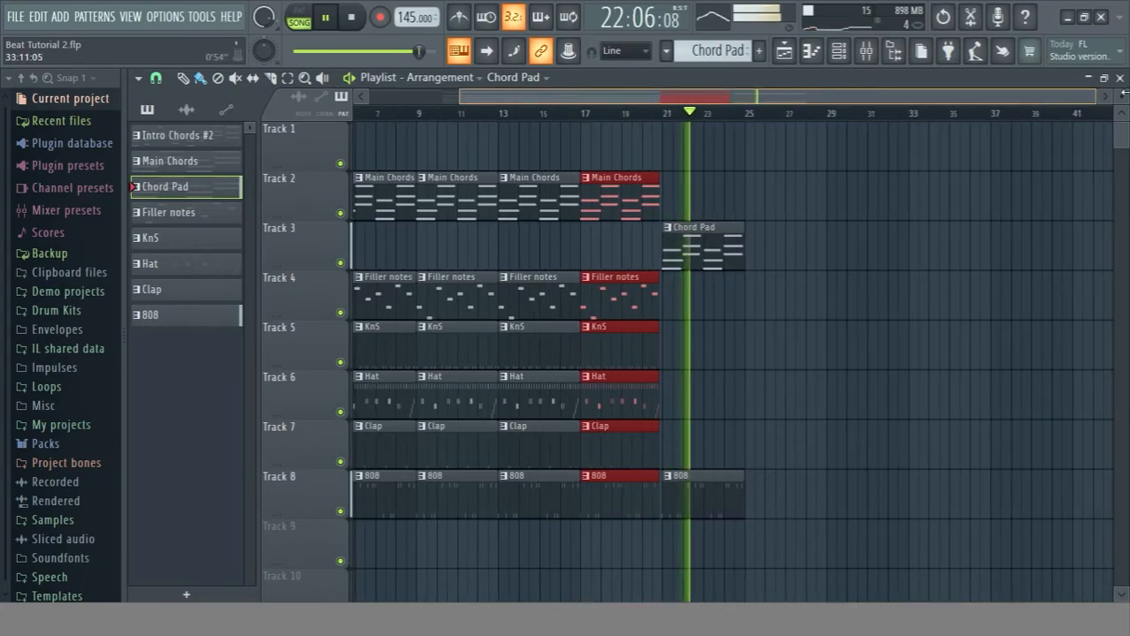
Open the channel rack for the Chord Pad clip's pattern and reposition its window.
left_click(700, 228)
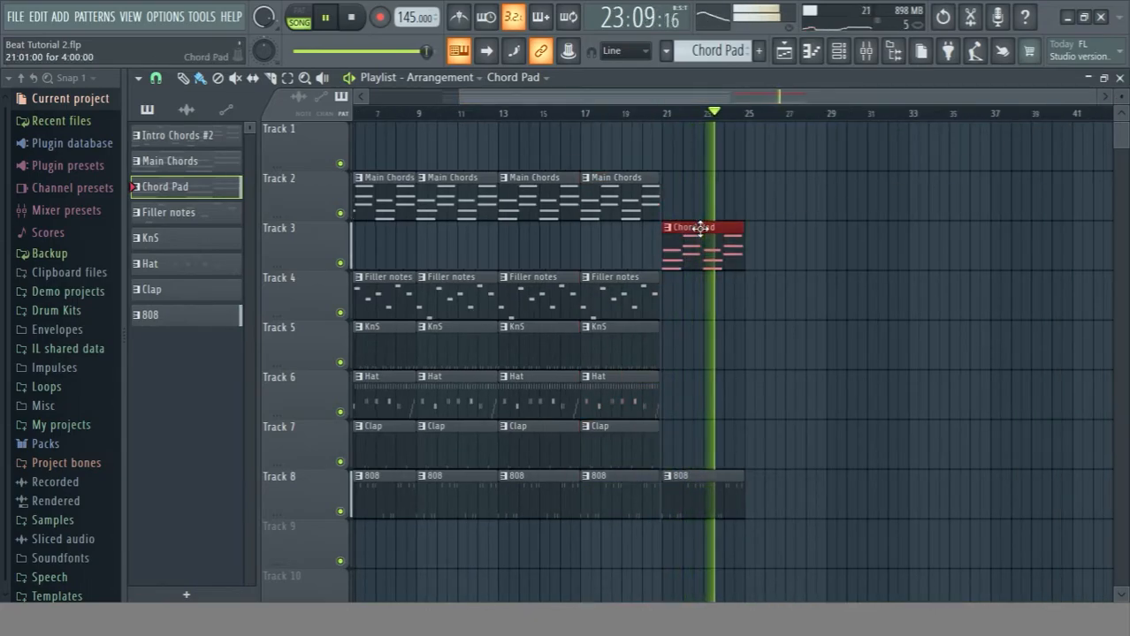
key("F6")
key("space")
key("l")
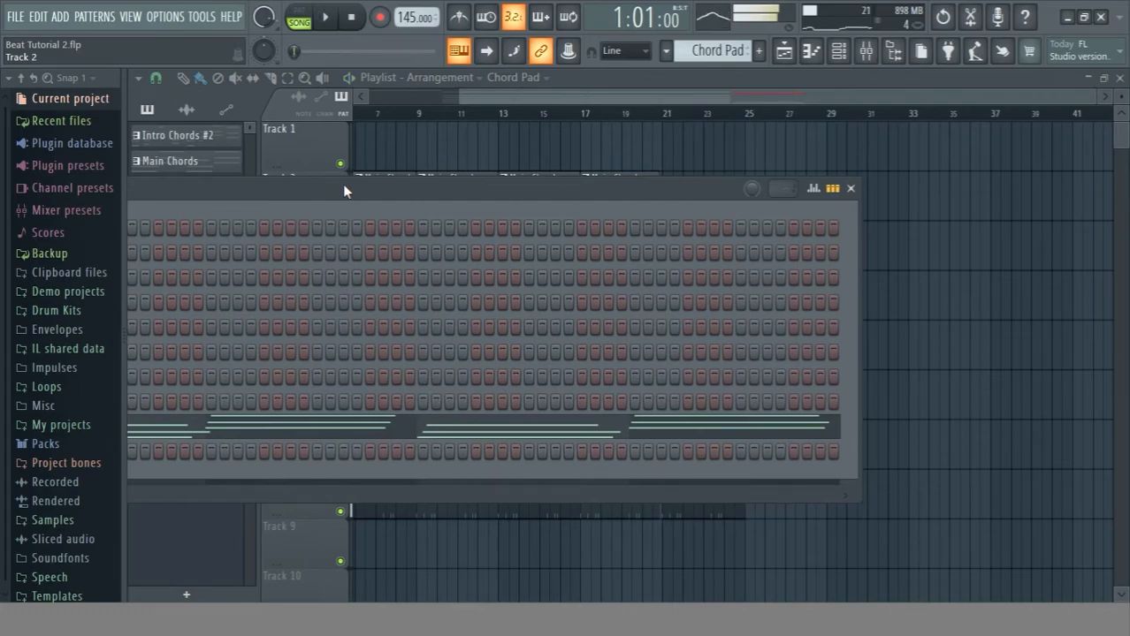
left_click_drag(342, 184, 734, 162)
key("space")
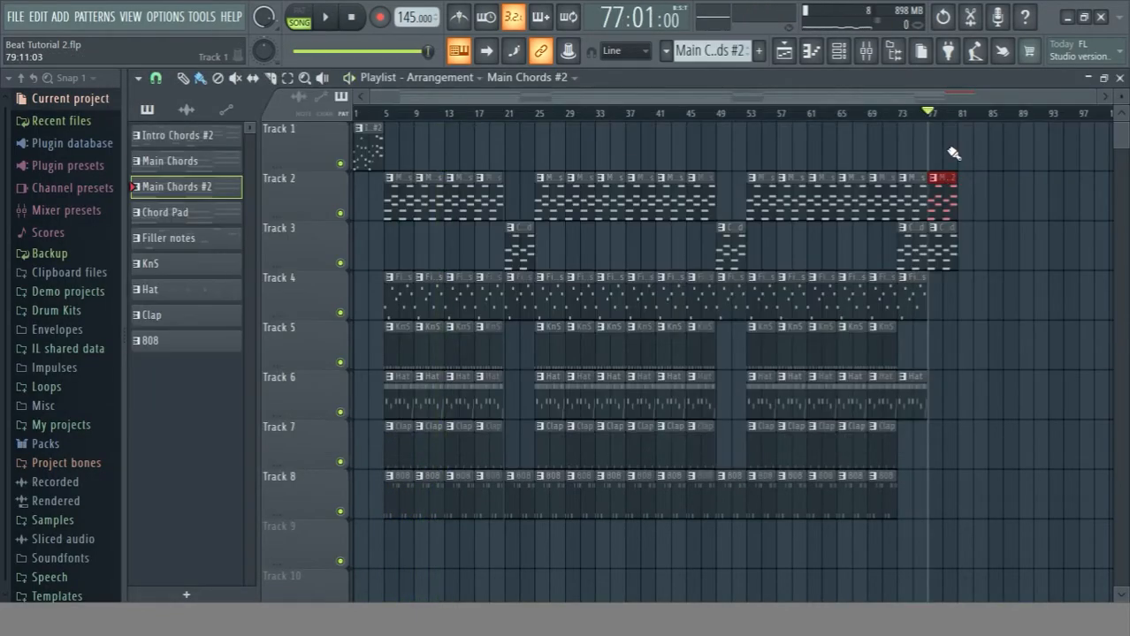
Create an automation clip for the Vital #2 mixer track's volume and close the mixer.
key("F9")
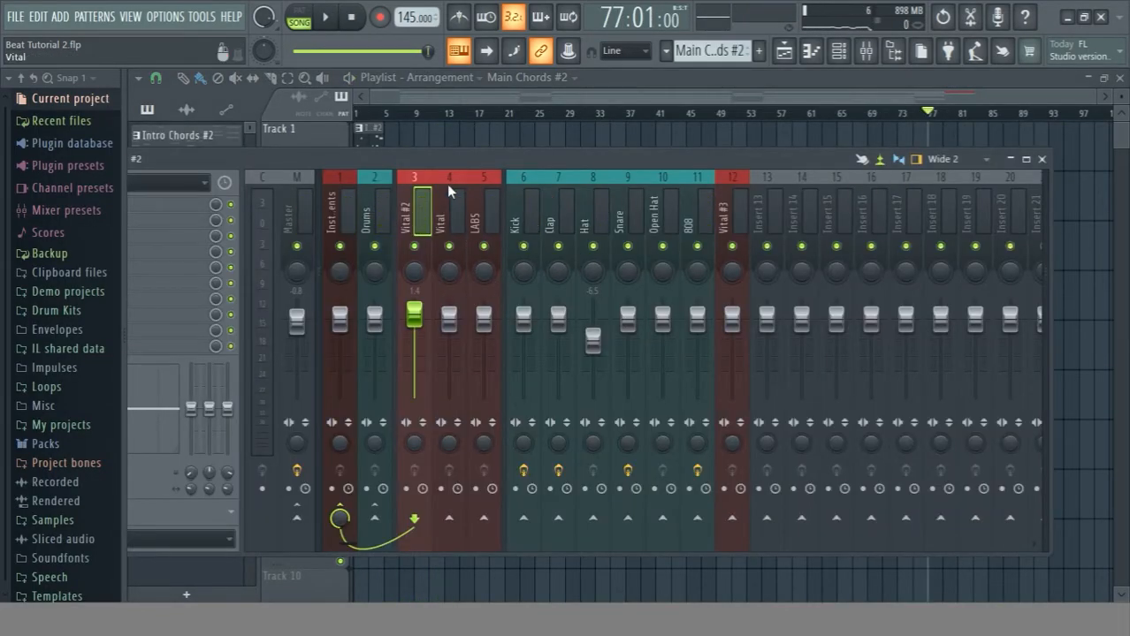
right_click(417, 326)
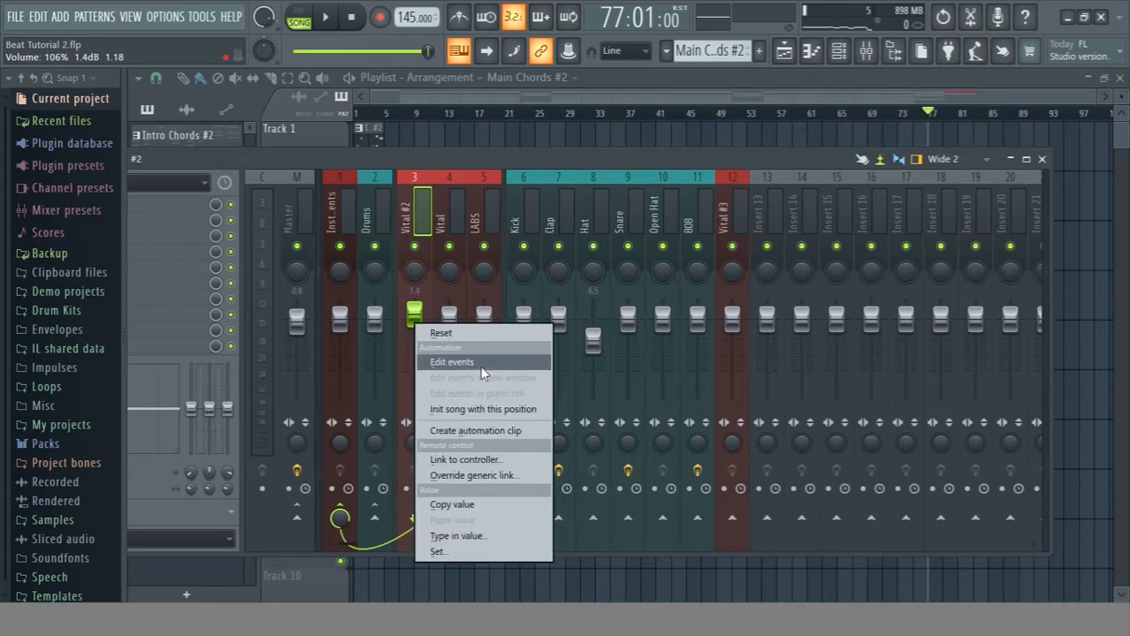
left_click(515, 430)
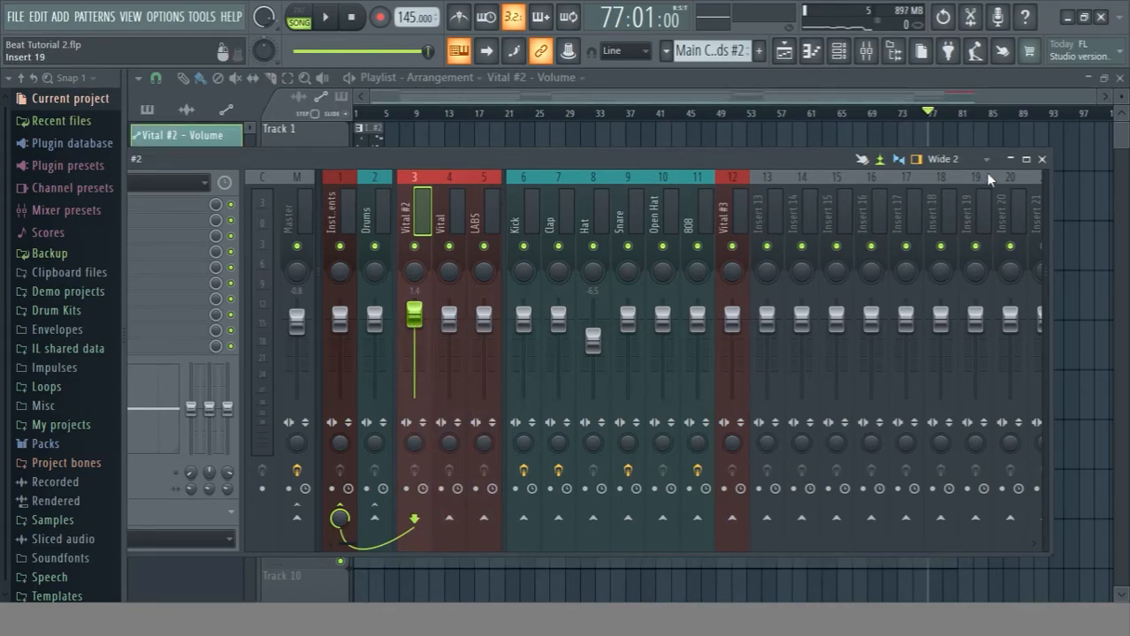
left_click(1043, 160)
Add an 85% Hold point at bar 77 in the Vital #2 volume automation and slope the level down from there to bar 81.
scroll(972, 408, "down", 3)
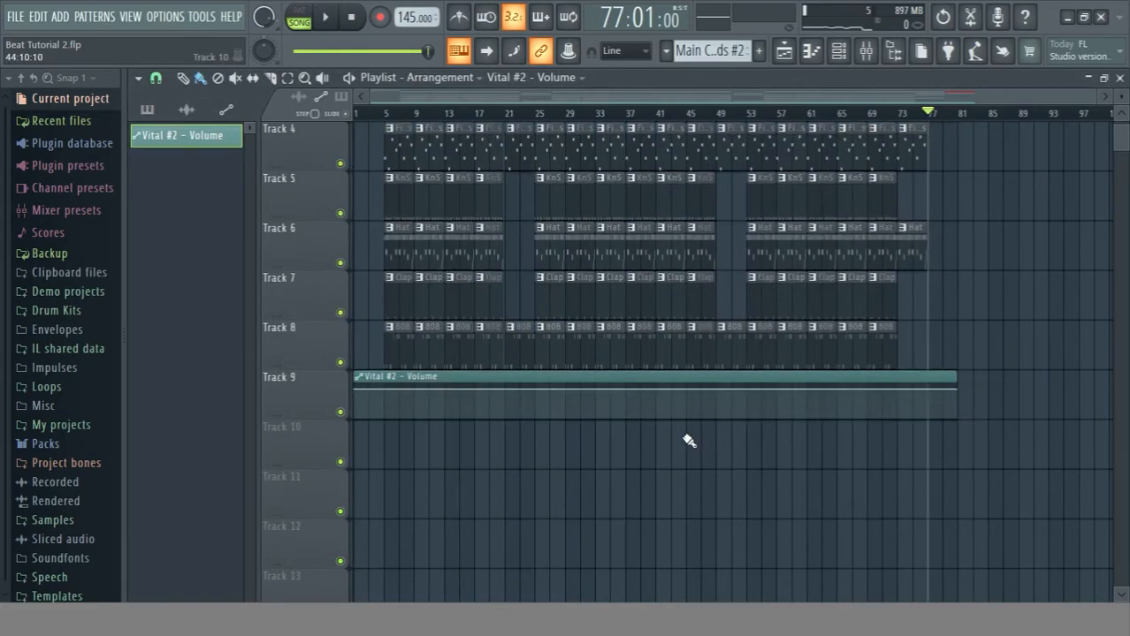
right_click(967, 392)
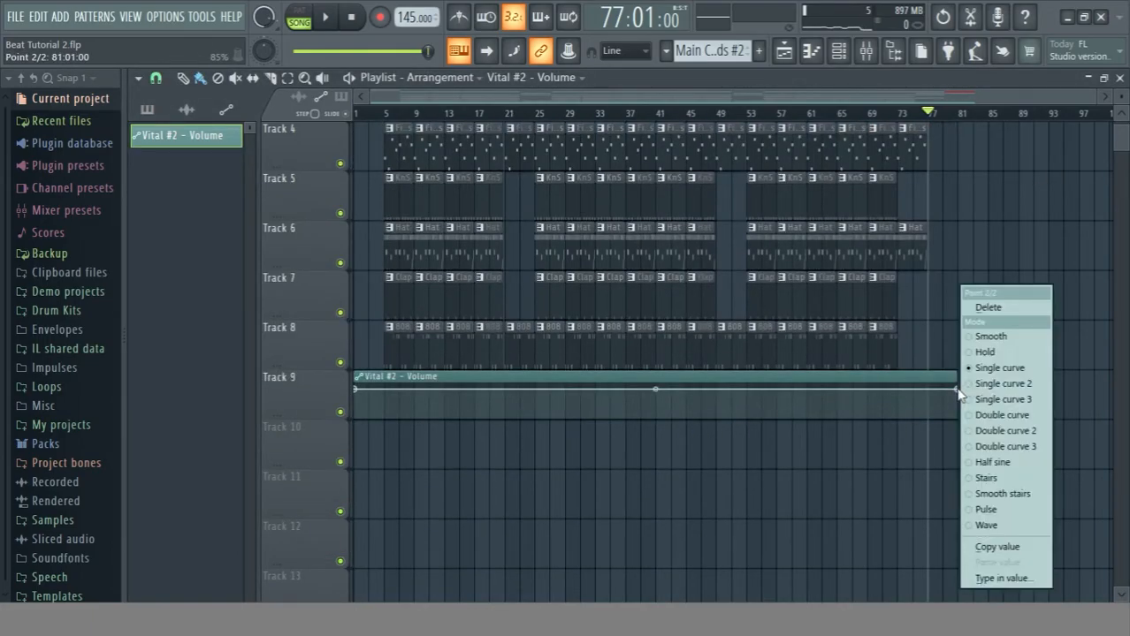
left_click(986, 503)
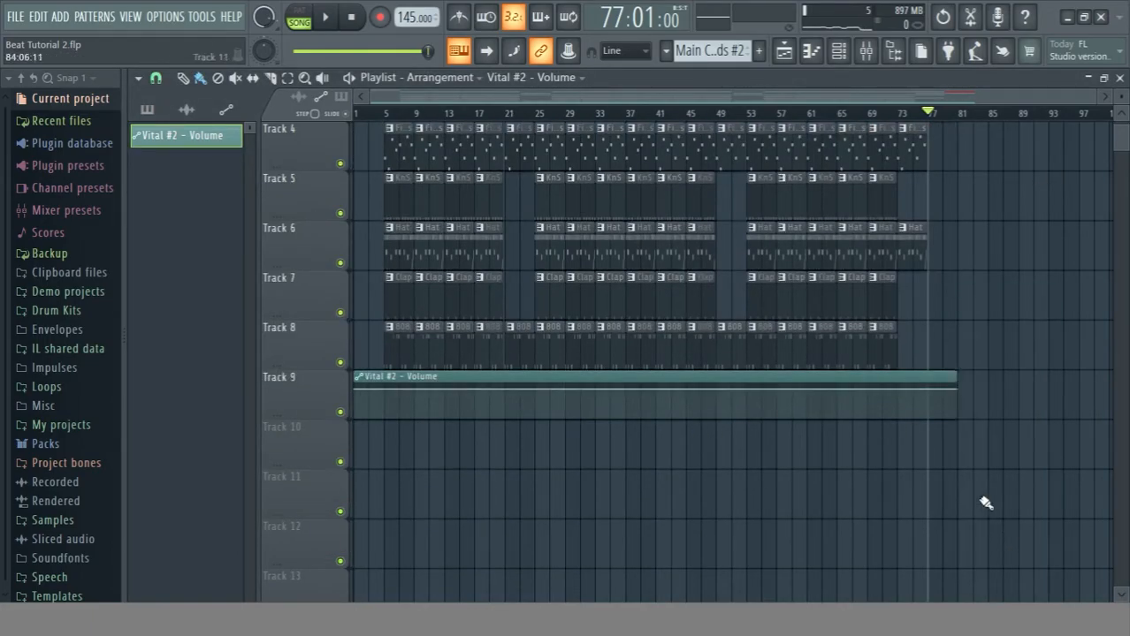
right_click(935, 390)
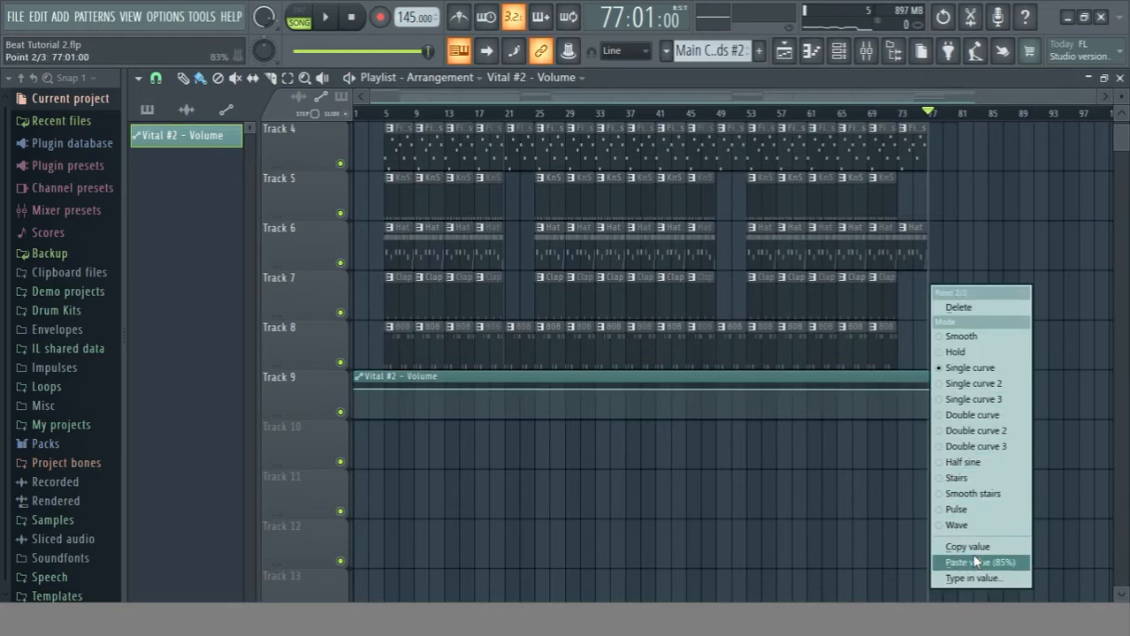
left_click(978, 563)
right_click(928, 391)
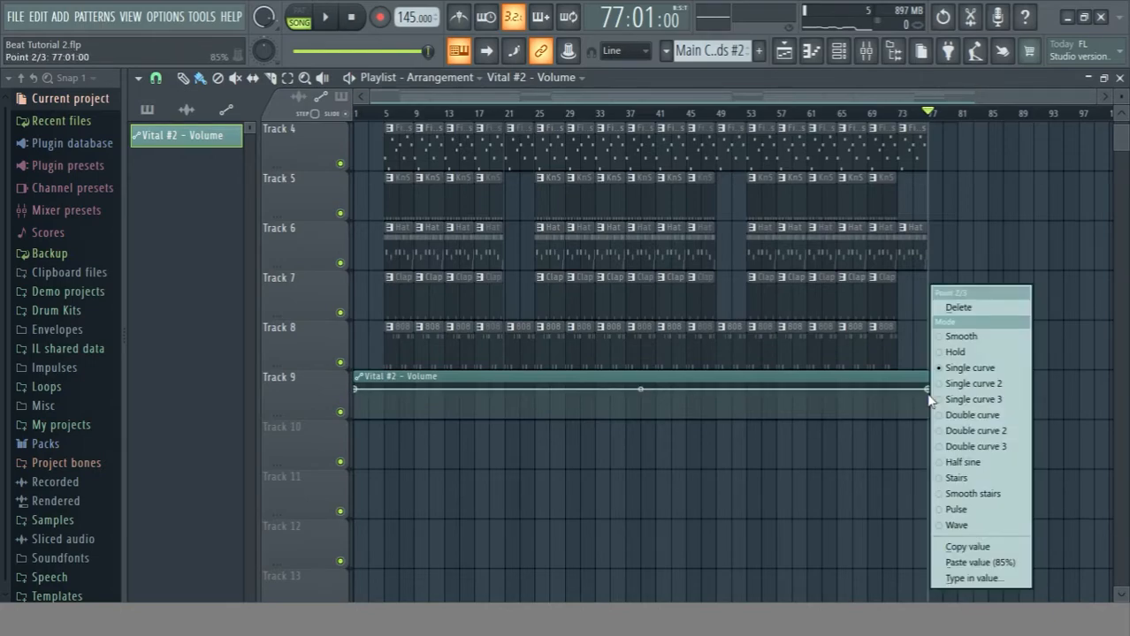
left_click(972, 353)
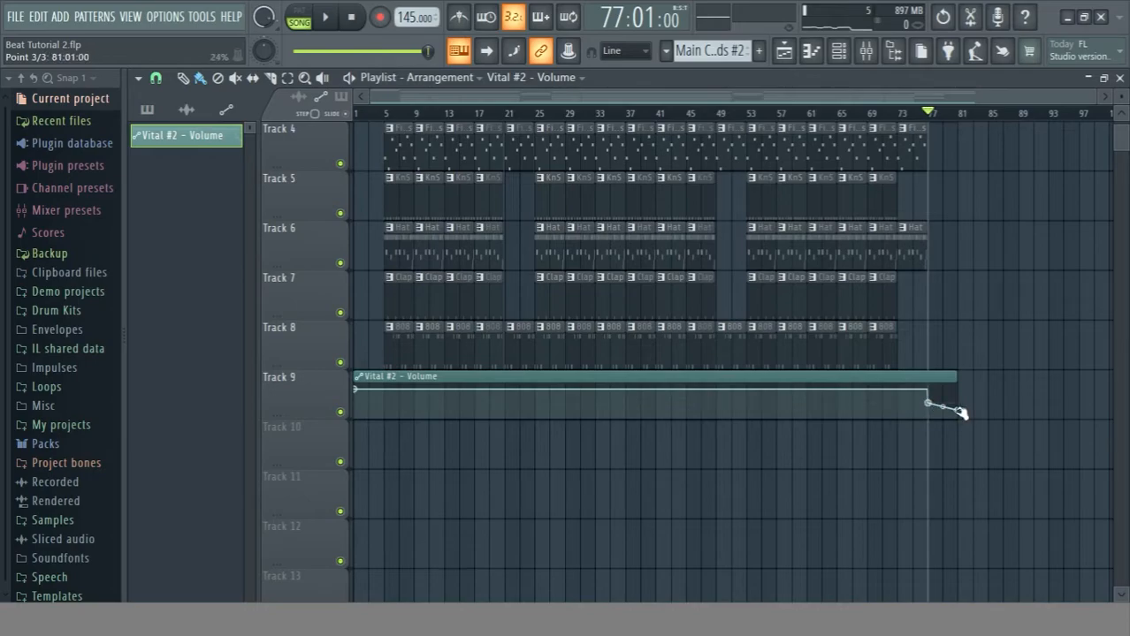
Play back the song's ending from bar 77 to check the volume fade, and move the playhead to bar 72.
key("space")
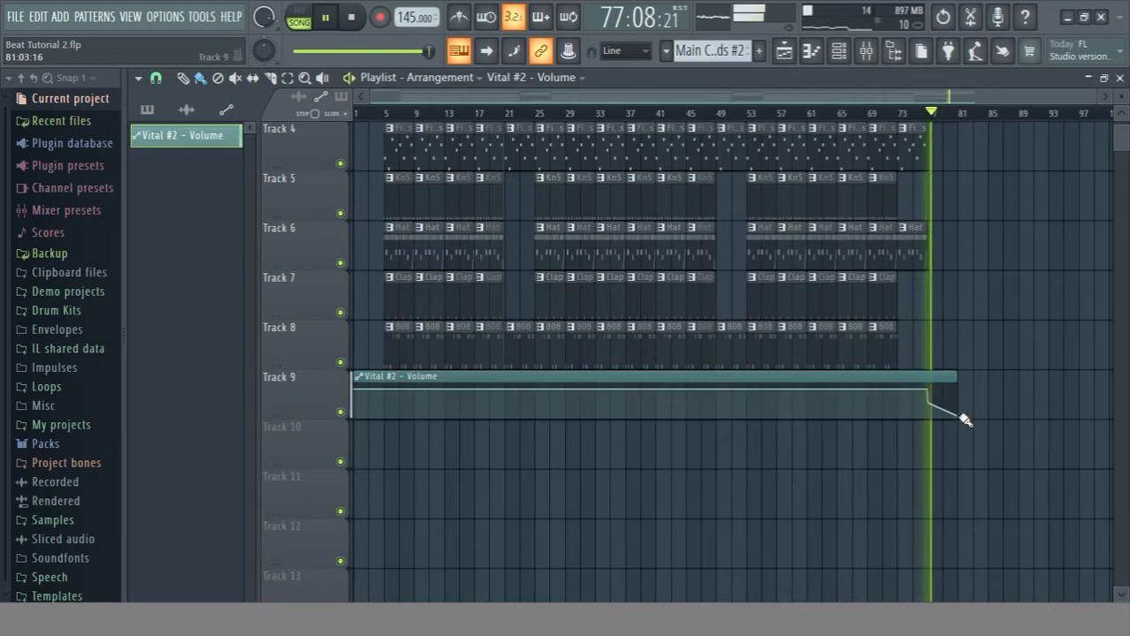
scroll(959, 318, "up", 3)
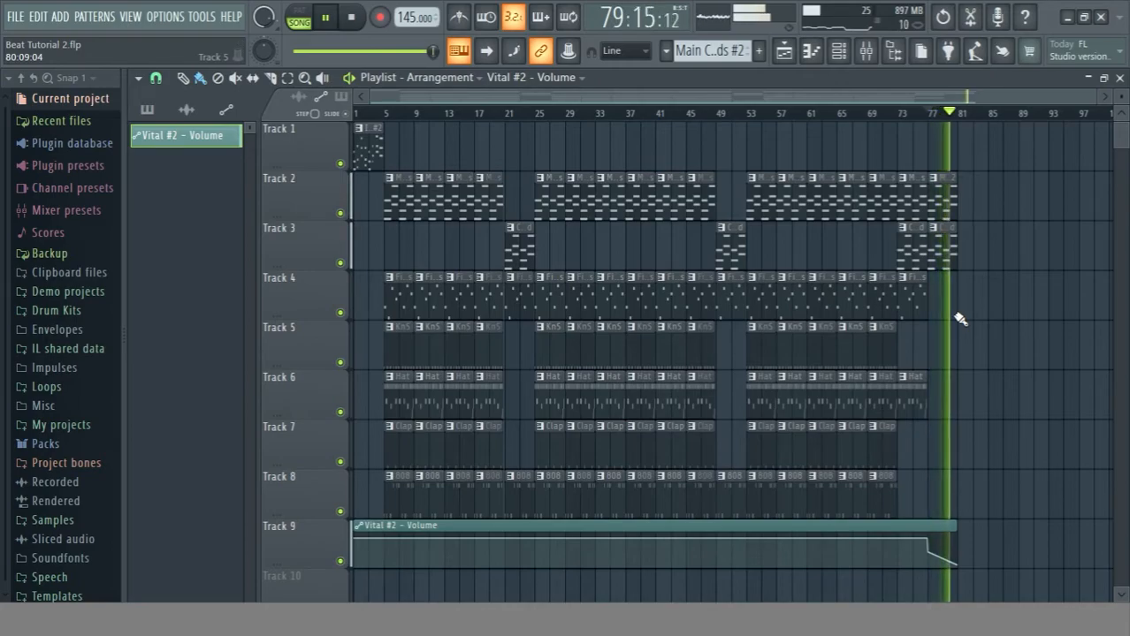
key("space")
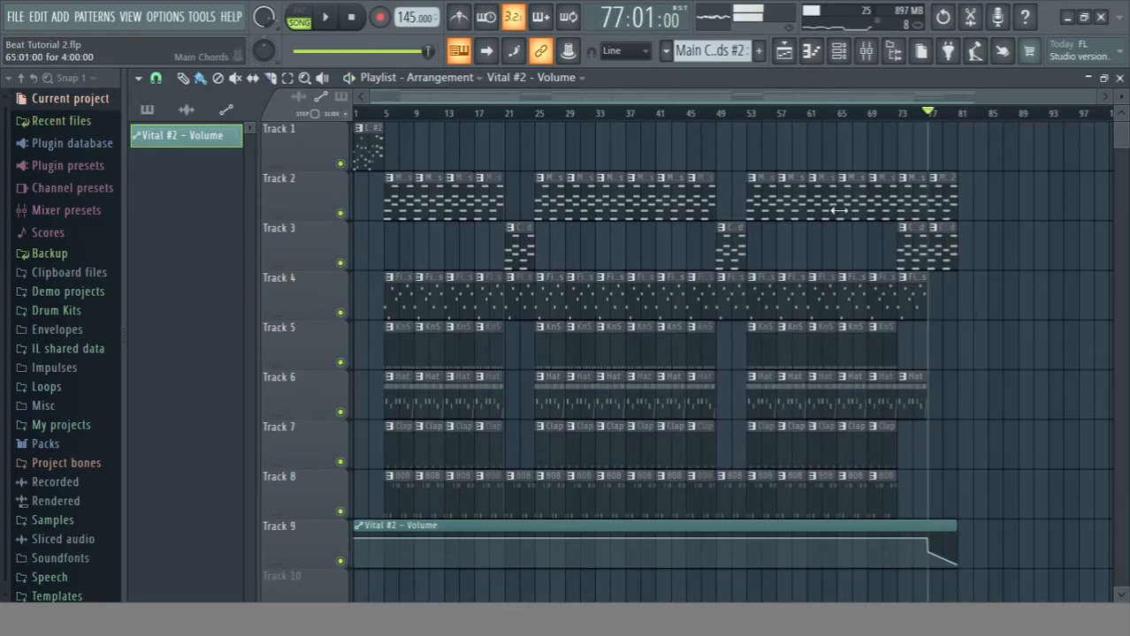
left_click(788, 111)
key("space")
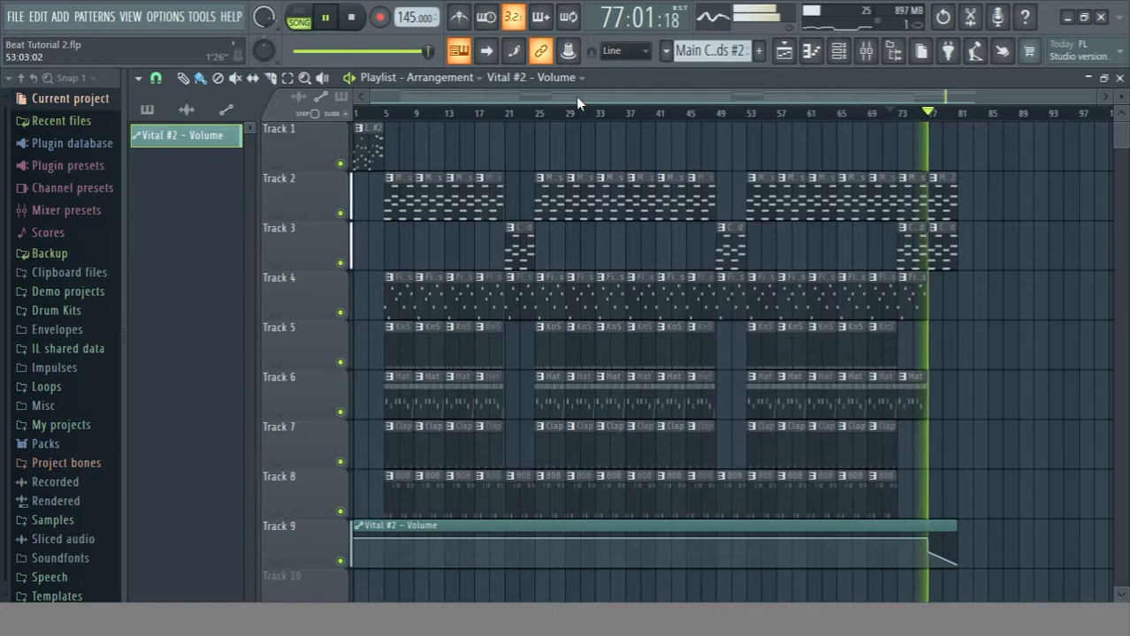
key("space")
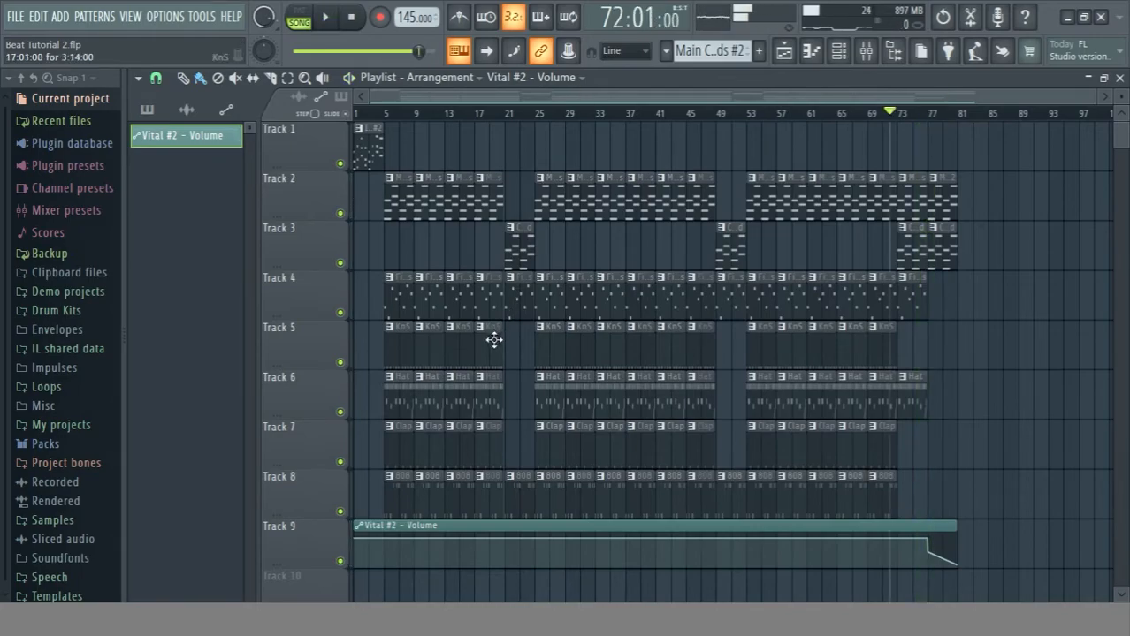
Load Fruity Multiband Compressor in the Master track's first effect slot with the Mastering 2.4dB preset and check it in playback.
scroll(493, 339, "down", 2)
key("F9")
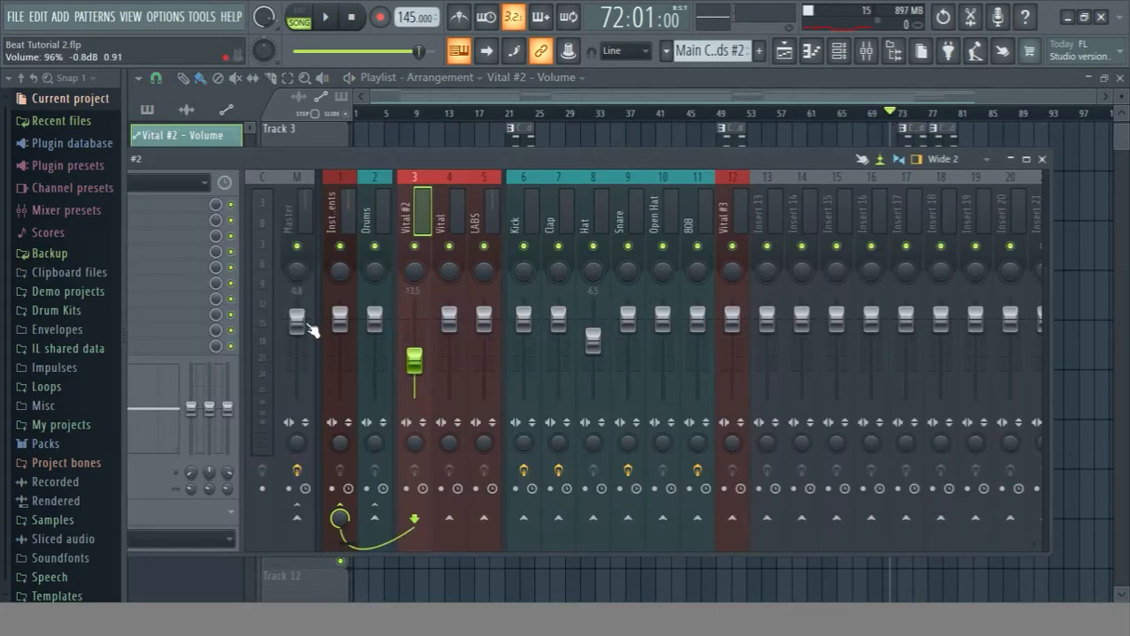
left_click(456, 188)
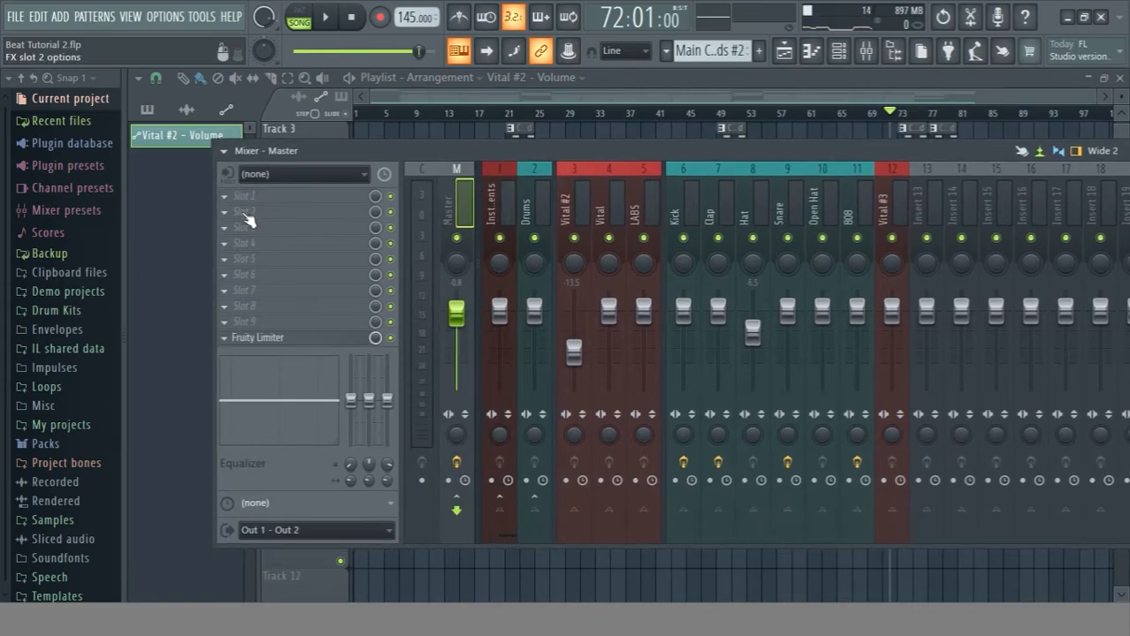
left_click(233, 200)
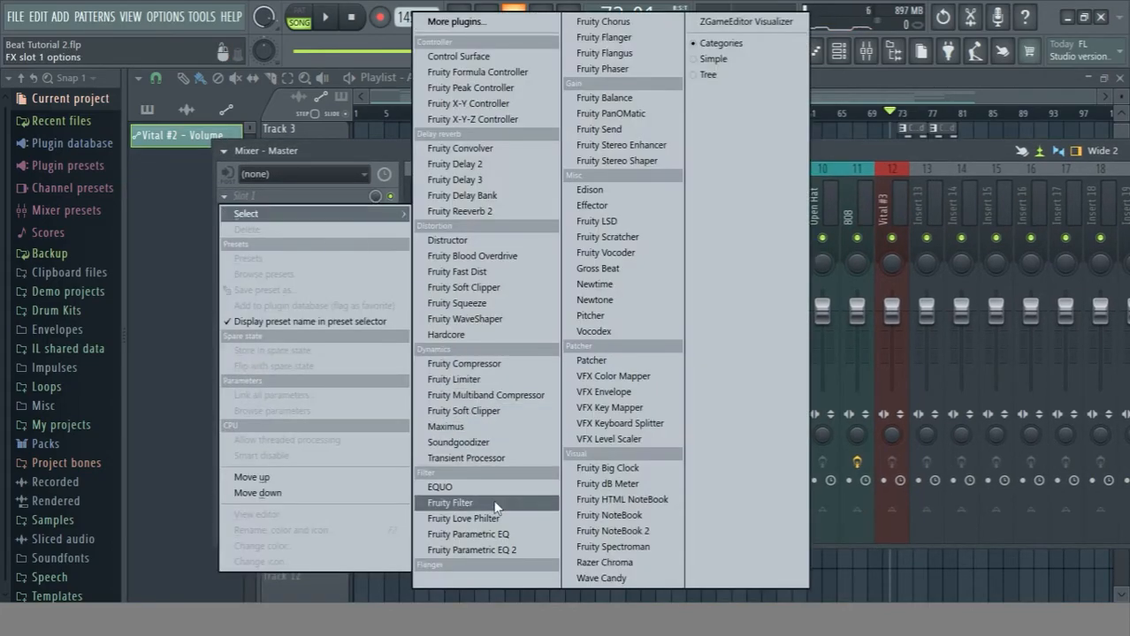
left_click(524, 397)
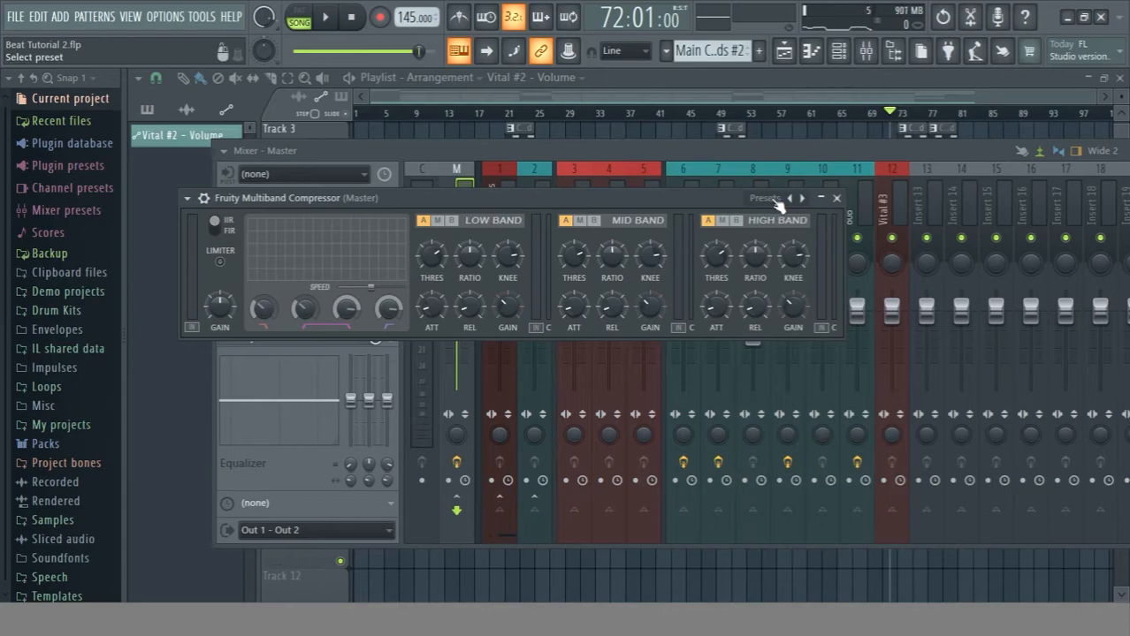
left_click(777, 203)
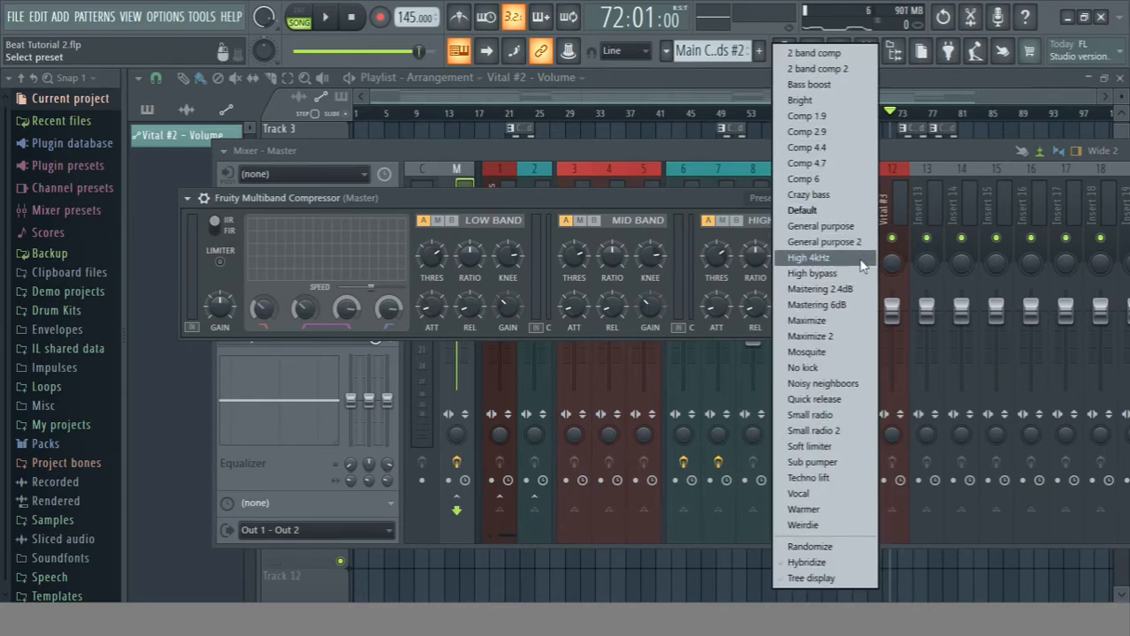
left_click(839, 289)
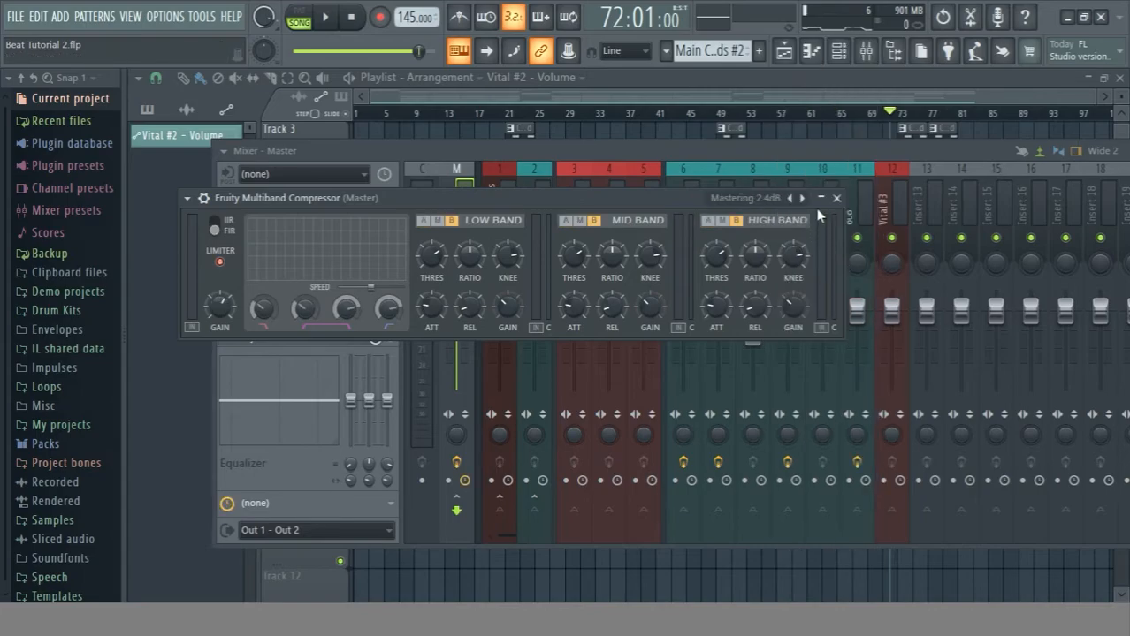
key("space")
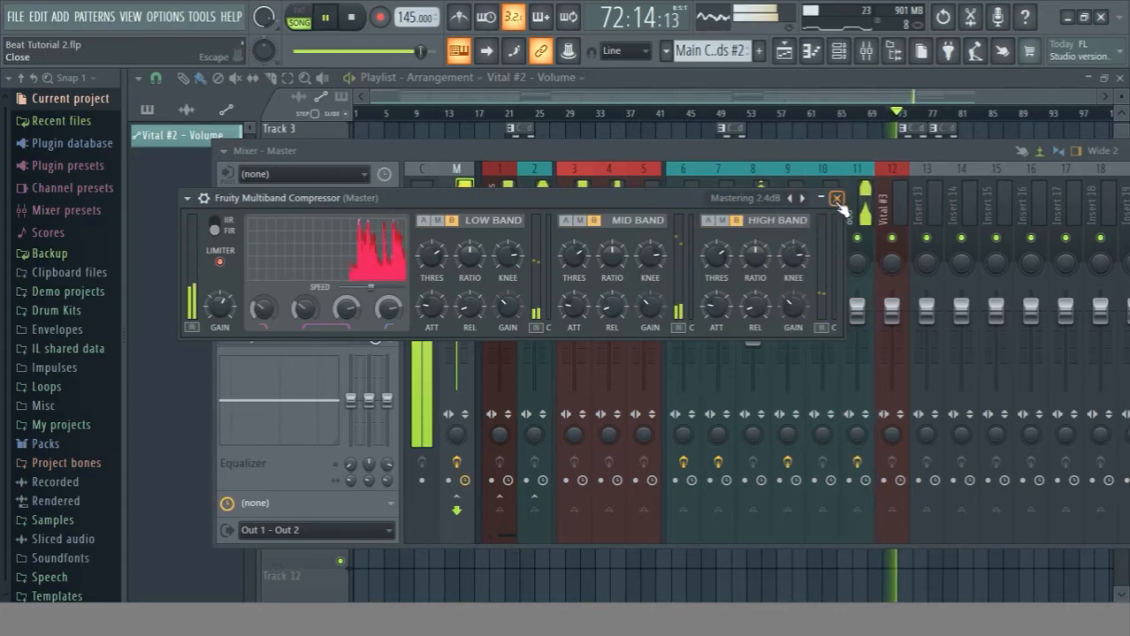
left_click(836, 198)
Add Fruity Parametric EQ 2 to the first effect slot of the Vital #2 mixer track.
left_click(579, 199)
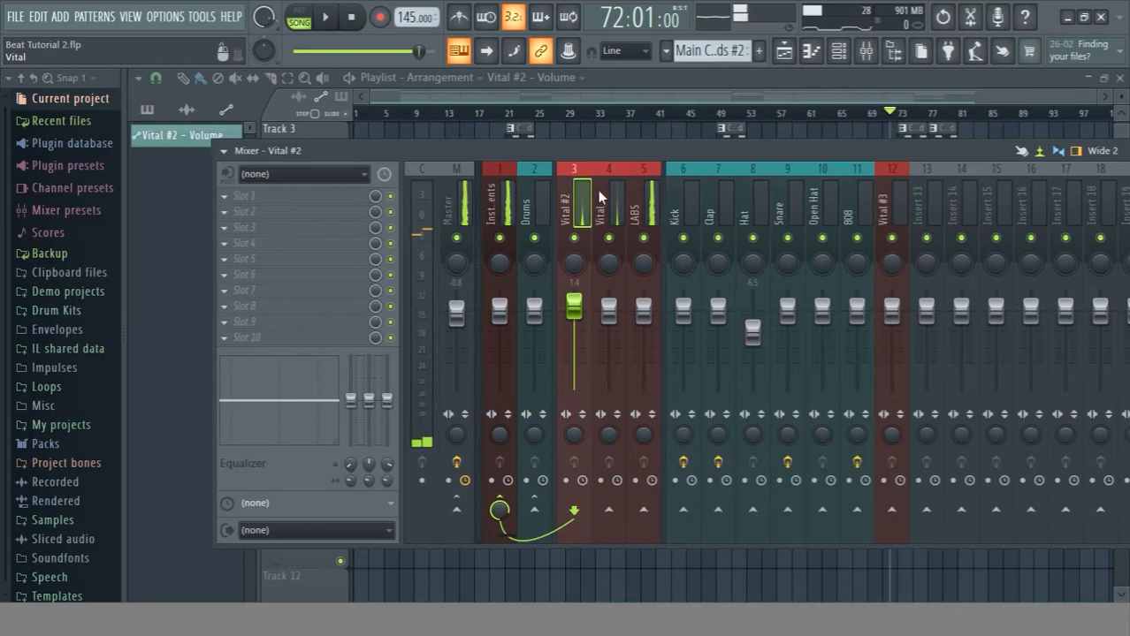
key("space")
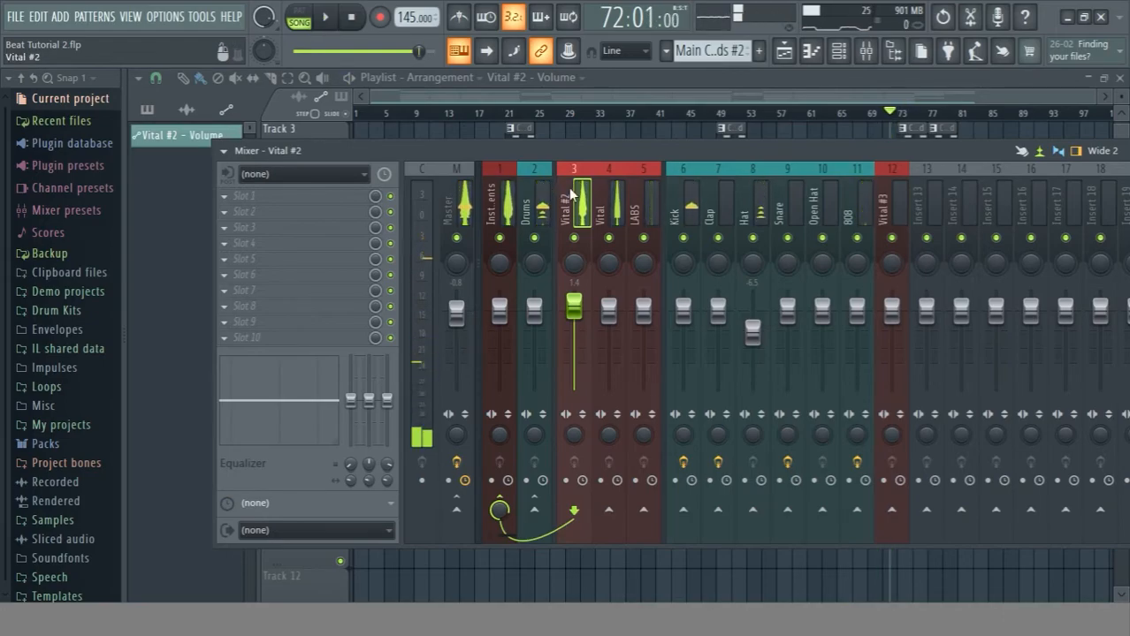
left_click(246, 204)
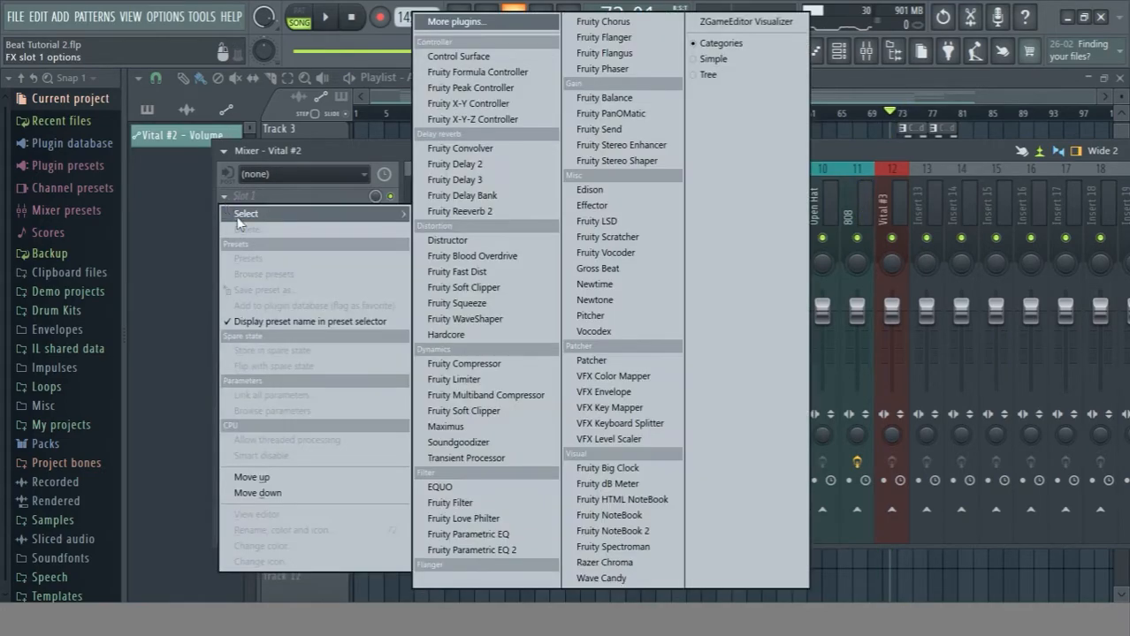
left_click(463, 552)
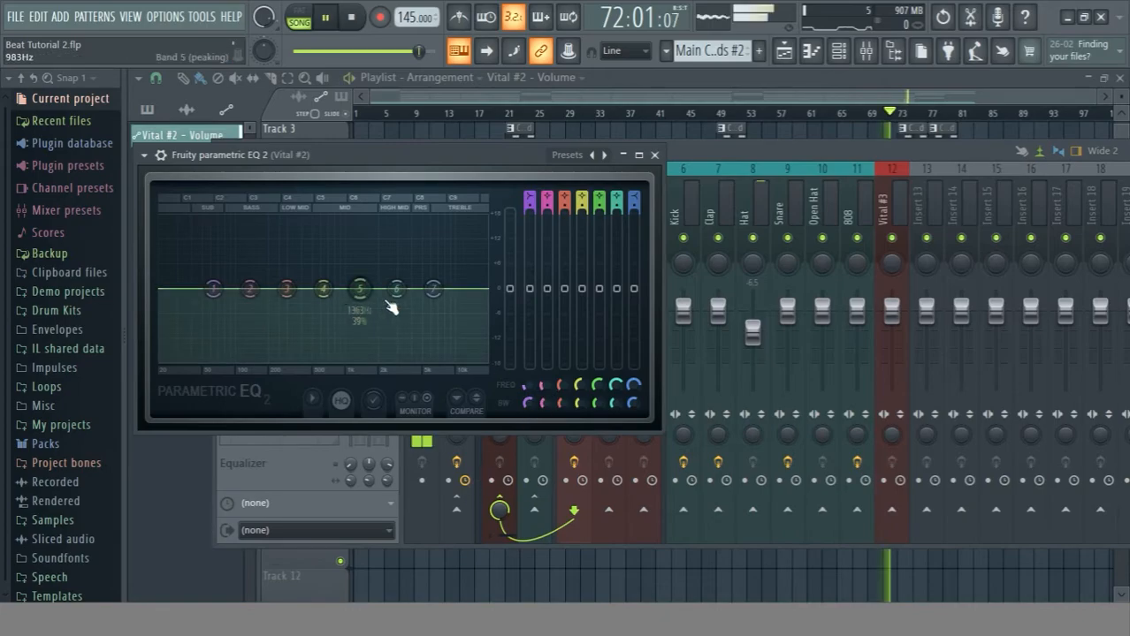
left_click_drag(505, 160, 578, 411)
key("space")
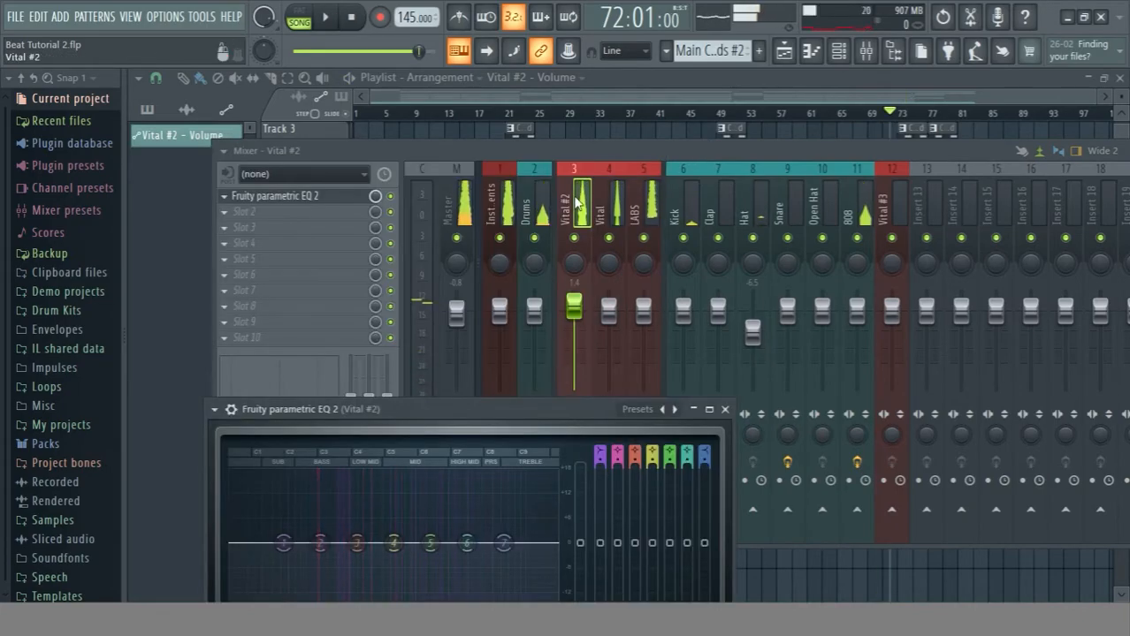
Move the playhead to bar 28 and play the song from there with the Vital #2 mixer track selected.
left_click(577, 209)
key("space")
key("space")
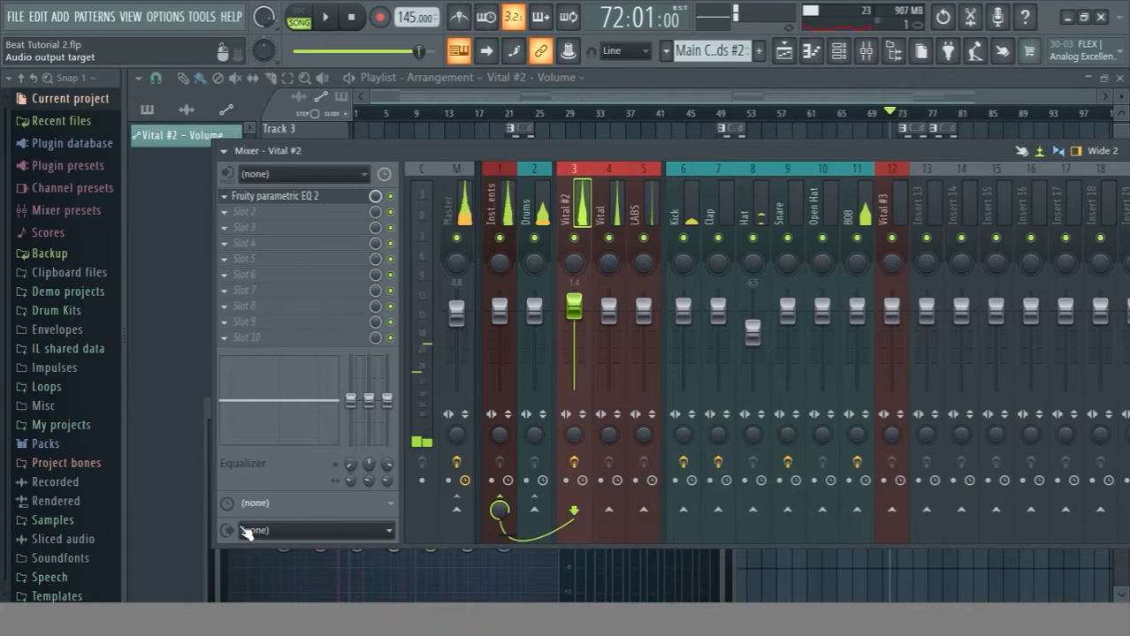
left_click(558, 114)
key("F9")
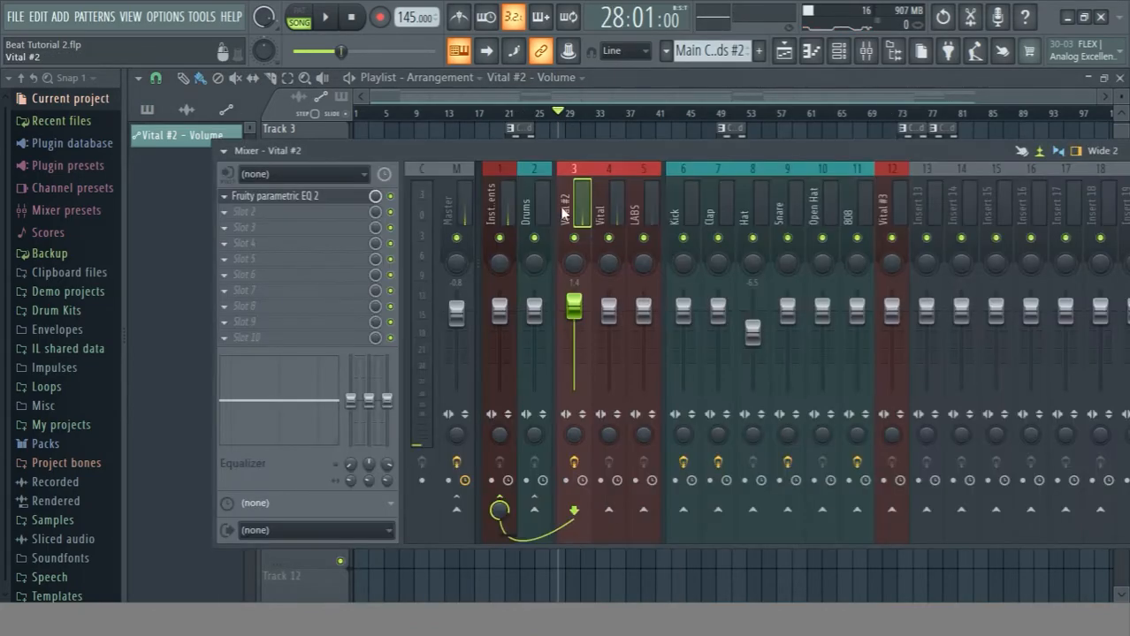
key("space")
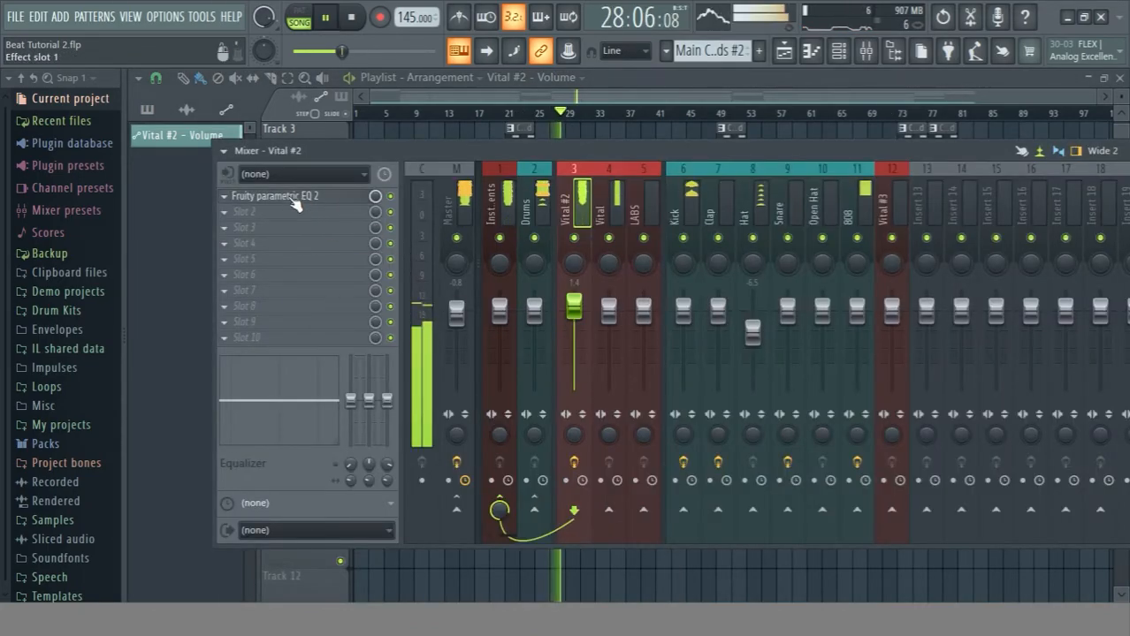
Reopen the Vital #2 parametric EQ and apply the 20Hz + 18kHz cut preset.
left_click(296, 204)
left_click_drag(449, 414, 450, 173)
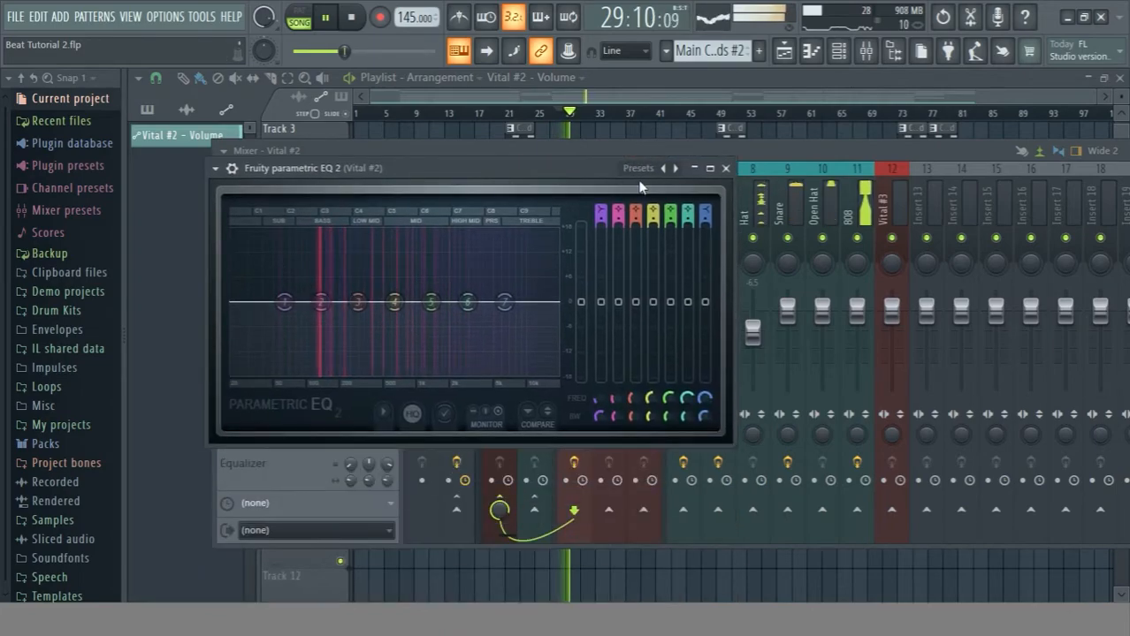
left_click(646, 177)
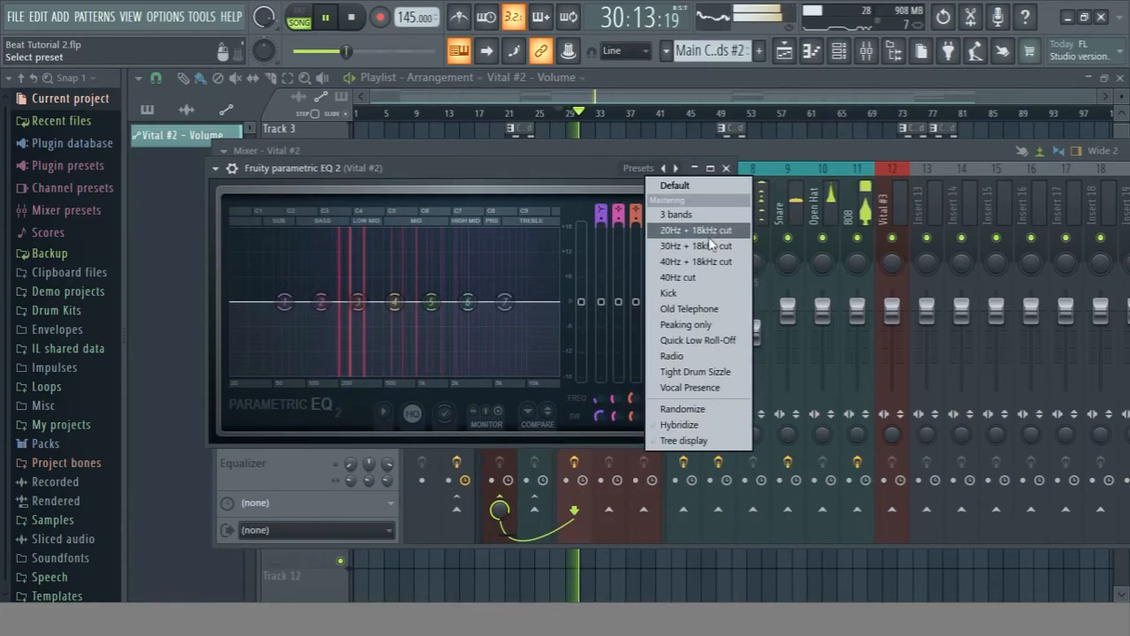
left_click(707, 232)
Narrow the Vital #2 EQ with the low pass near 5 kHz and the high pass at about 117 Hz, and close it.
left_click_drag(560, 307, 451, 304)
left_click_drag(235, 303, 285, 300)
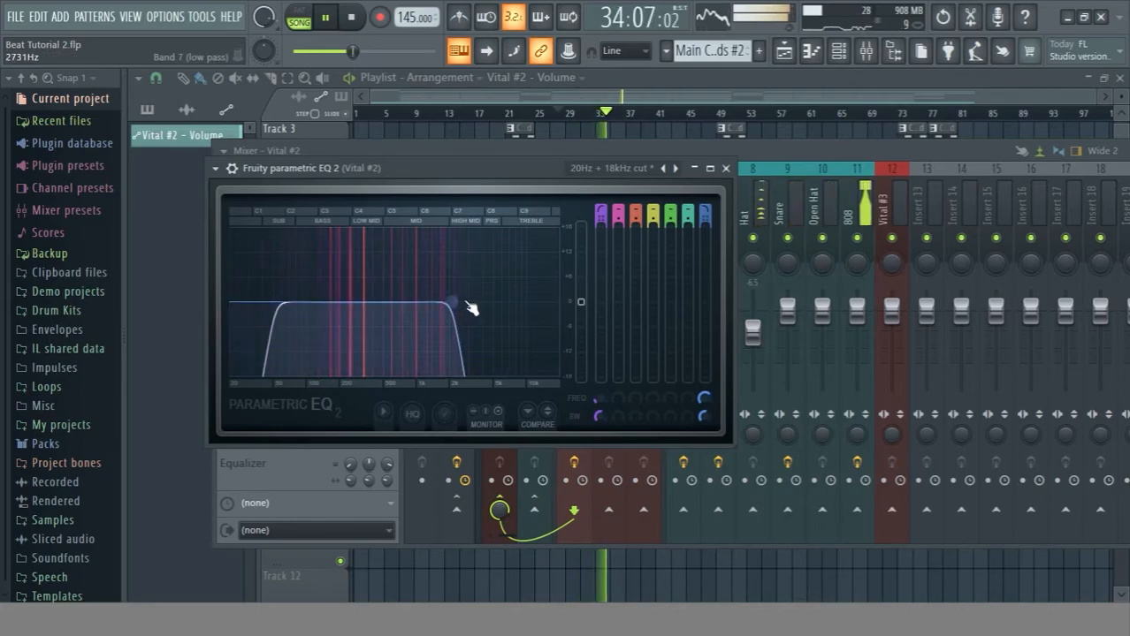
left_click_drag(450, 302, 502, 301)
left_click_drag(278, 302, 305, 302)
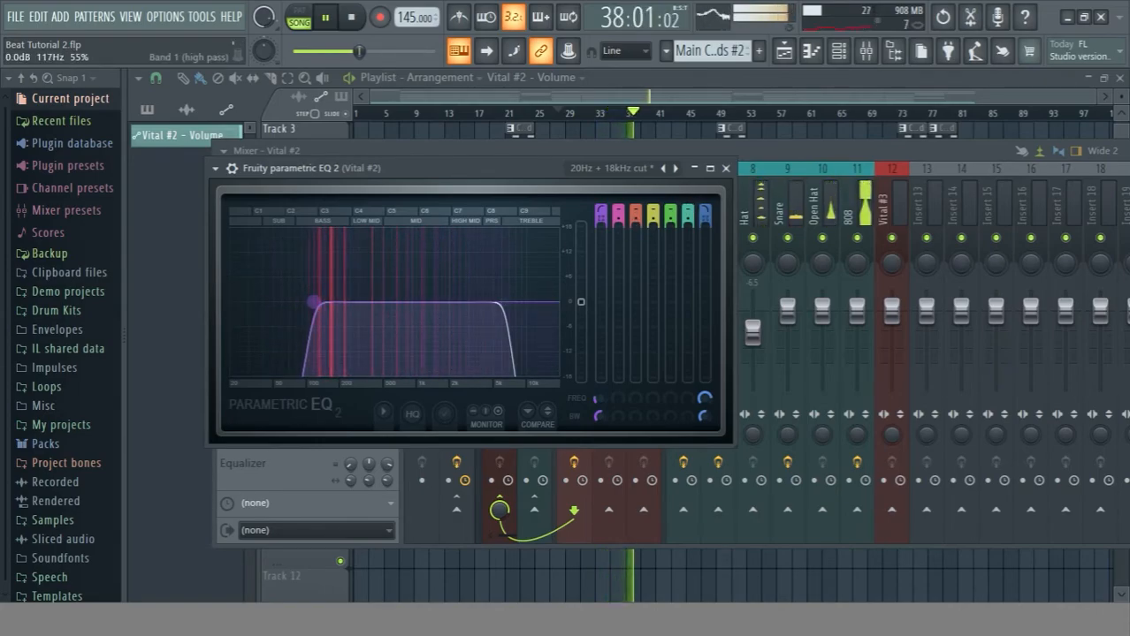
left_click(725, 168)
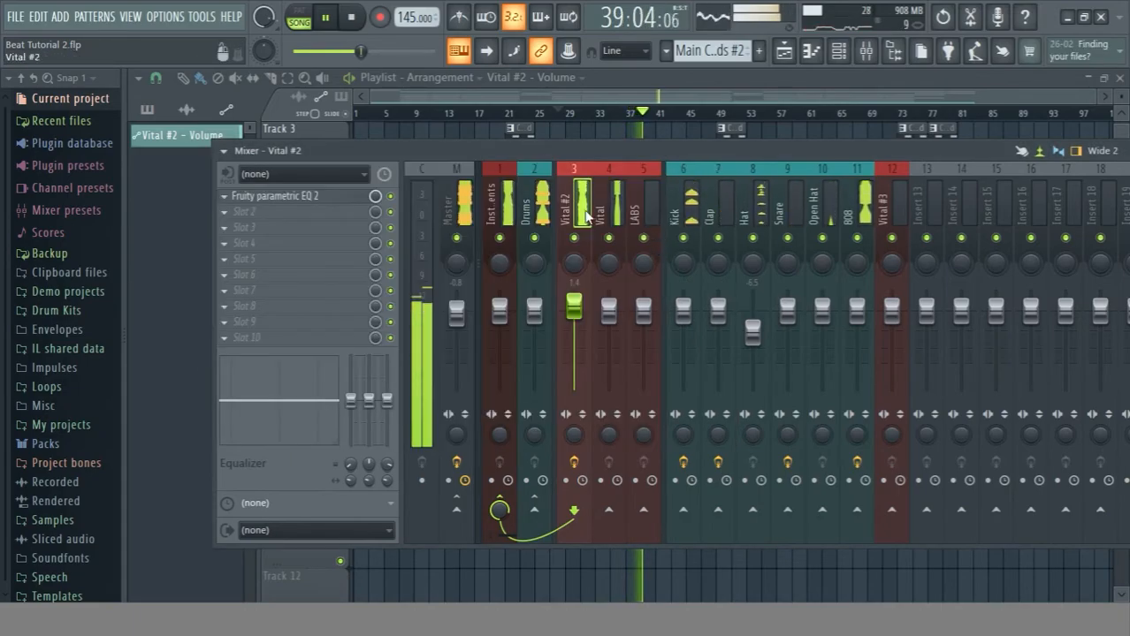
Add Fruity Parametric EQ 2 to the first effect slot of the LABS mixer track.
left_click(630, 198)
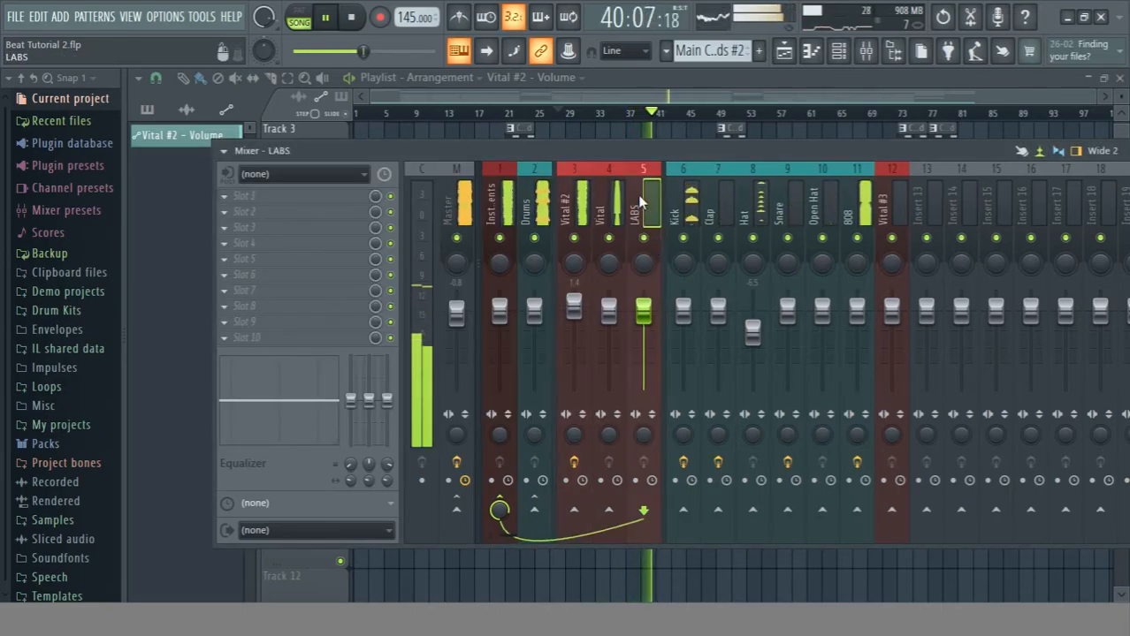
left_click(274, 196)
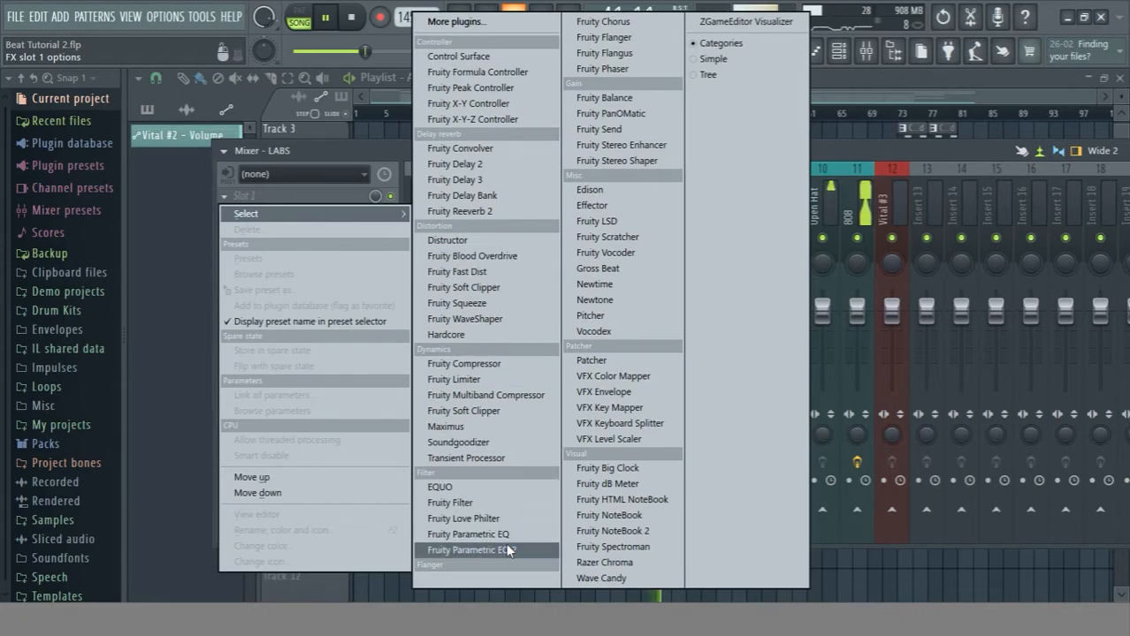
left_click(537, 553)
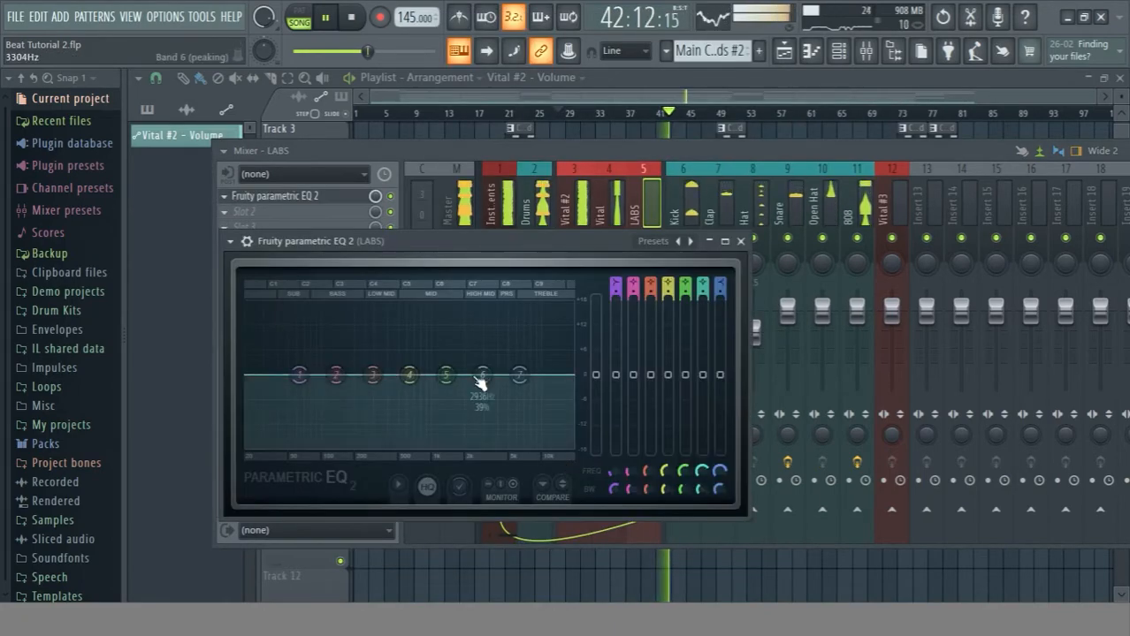
left_click(649, 177)
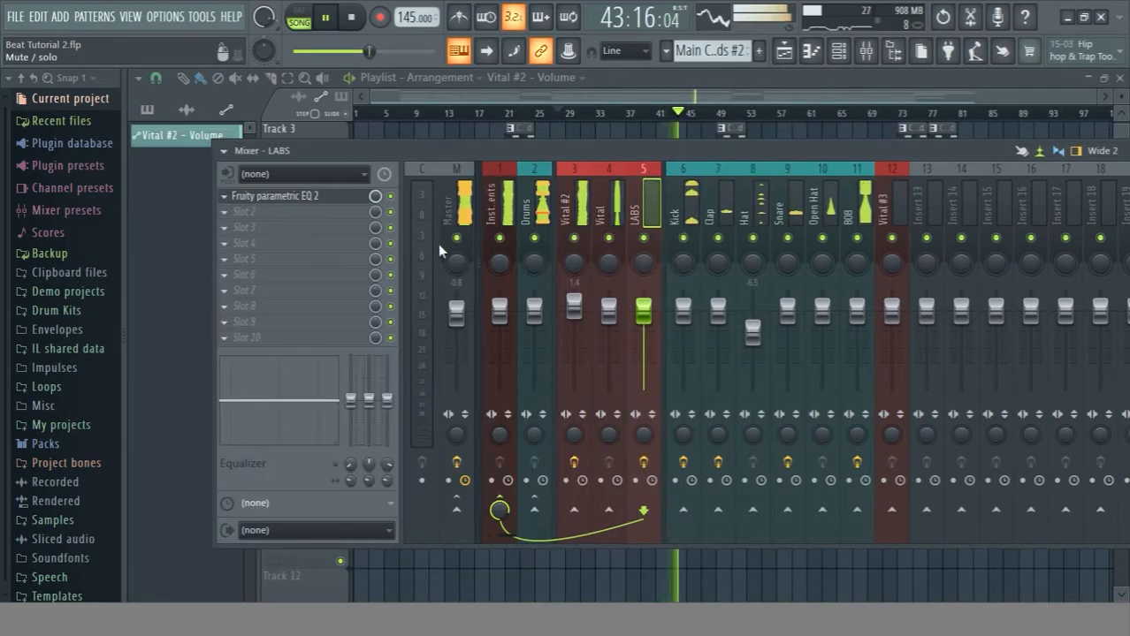
Shape the LABS EQ with a high pass on band 1, a low pass on band 7 and boosts on bands 2 to 5, and close it.
mouse_move(707, 154)
left_mouse_down()
mouse_move(708, 333)
mouse_move(716, 169)
left_mouse_up()
left_click(306, 213)
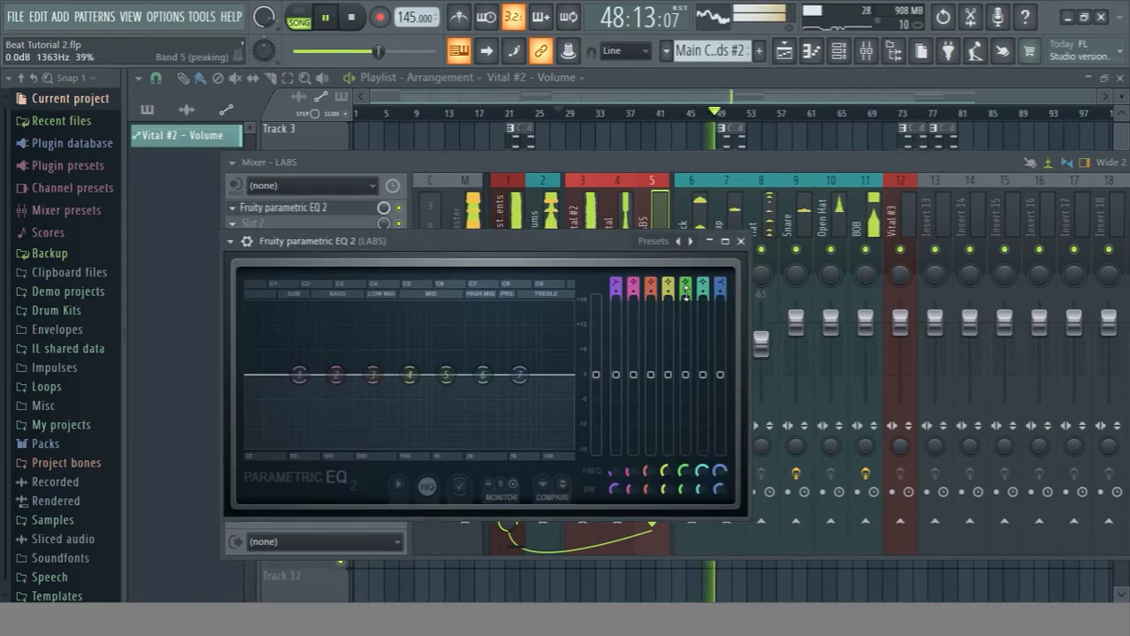
left_click_drag(300, 375, 303, 447)
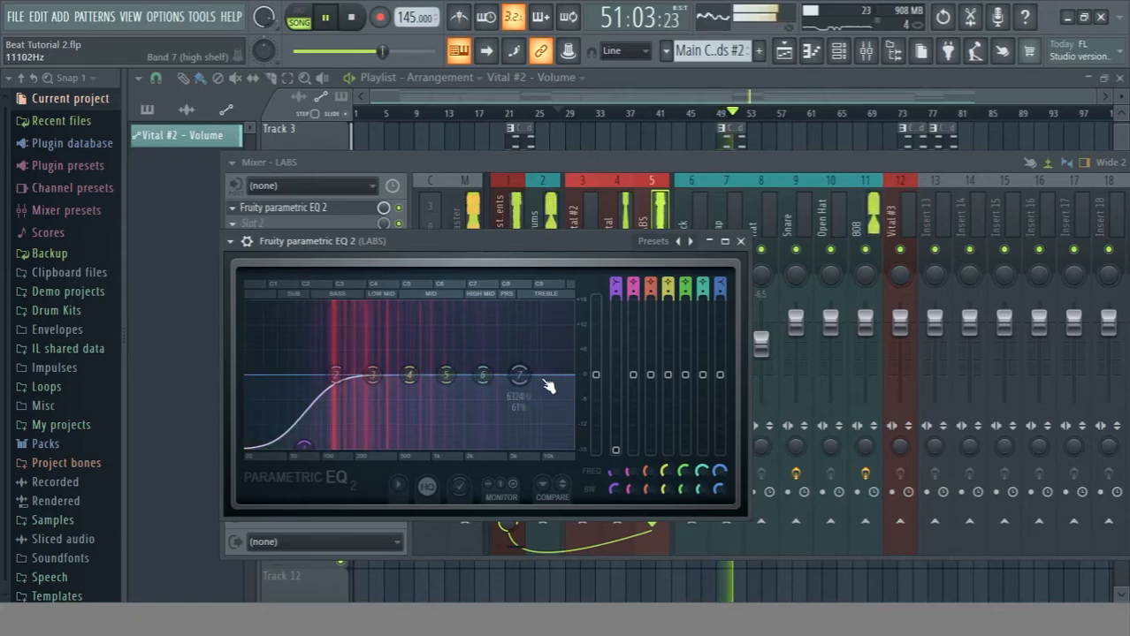
left_click_drag(543, 380, 487, 451)
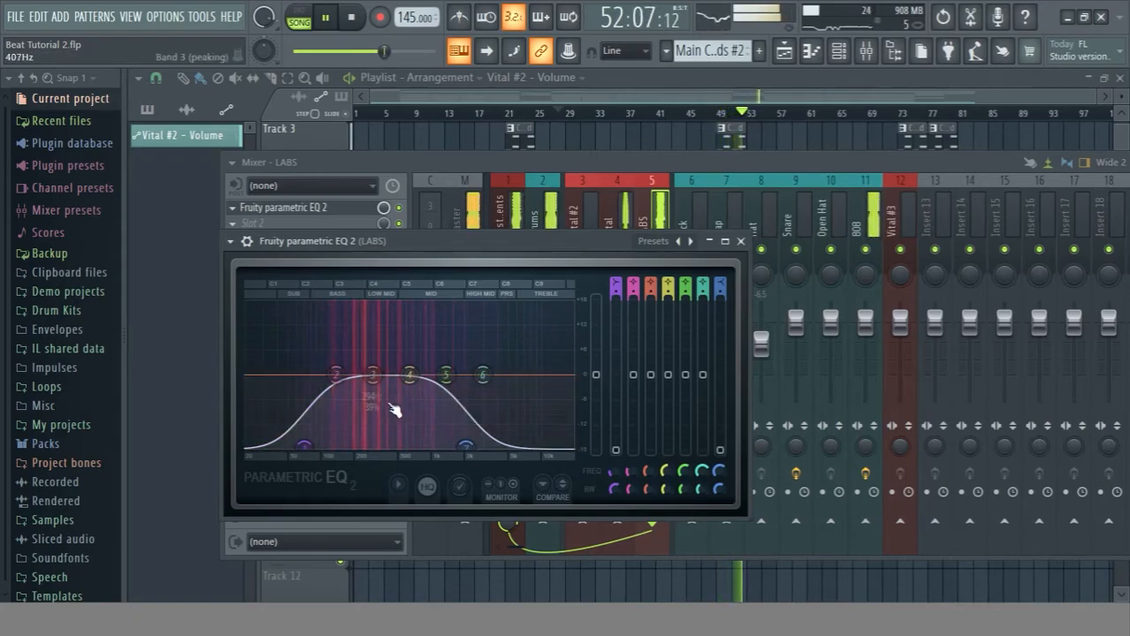
left_click_drag(335, 375, 448, 370)
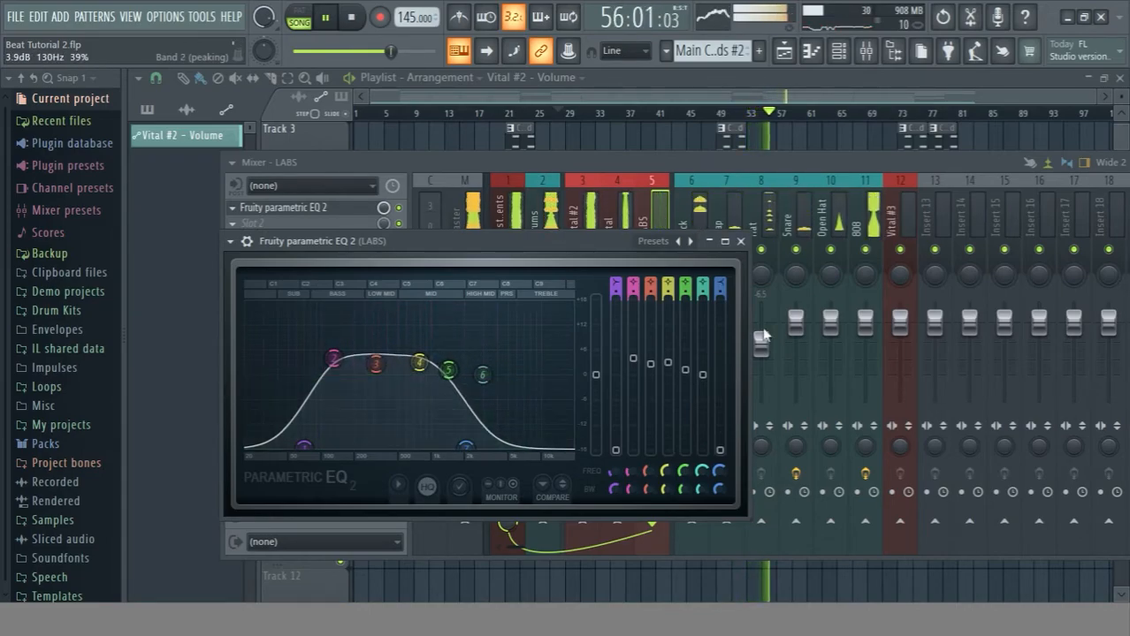
left_click(740, 242)
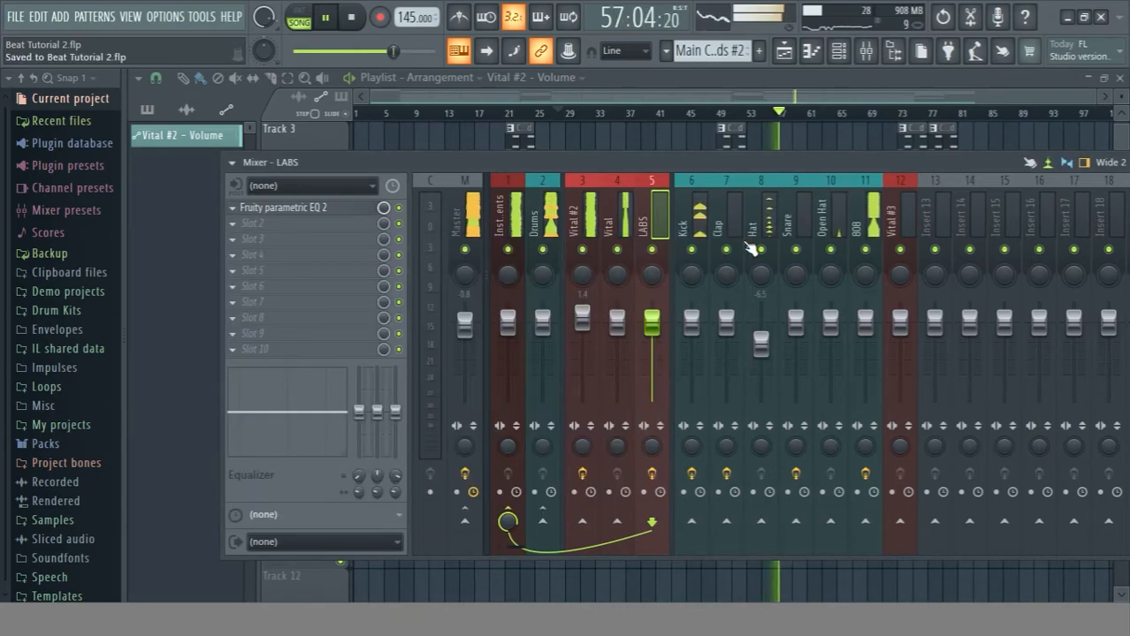
Stop playback, close the mixer and look over the whole playlist arrangement from Track 1 down to the volume automation.
left_click_drag(756, 155, 635, 143)
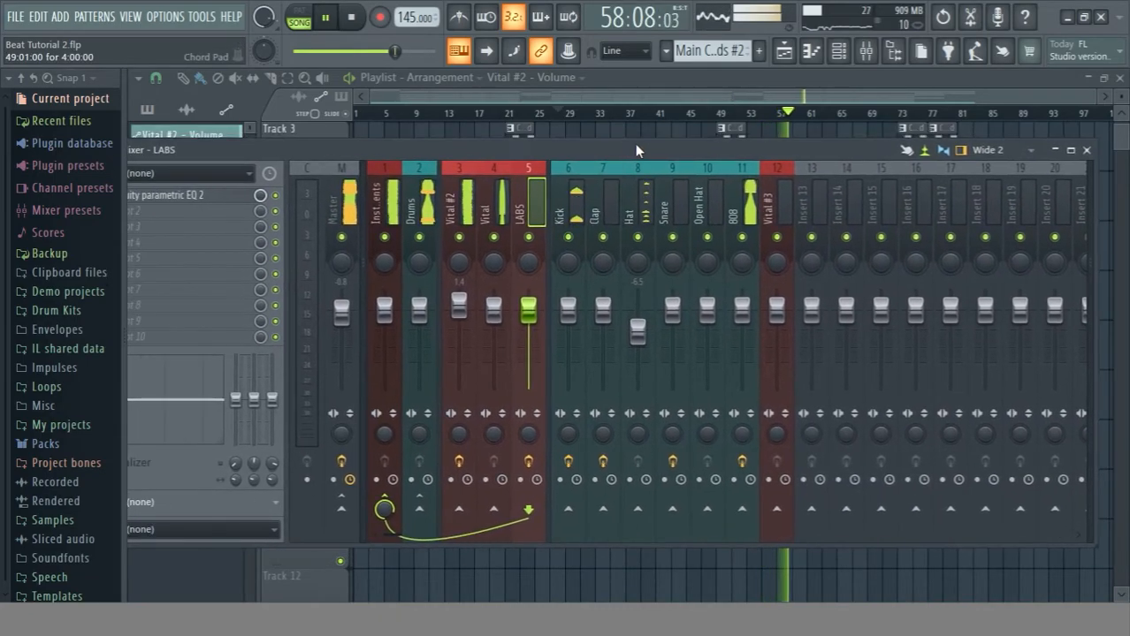
key("space")
left_click(1086, 152)
key("space")
key("space")
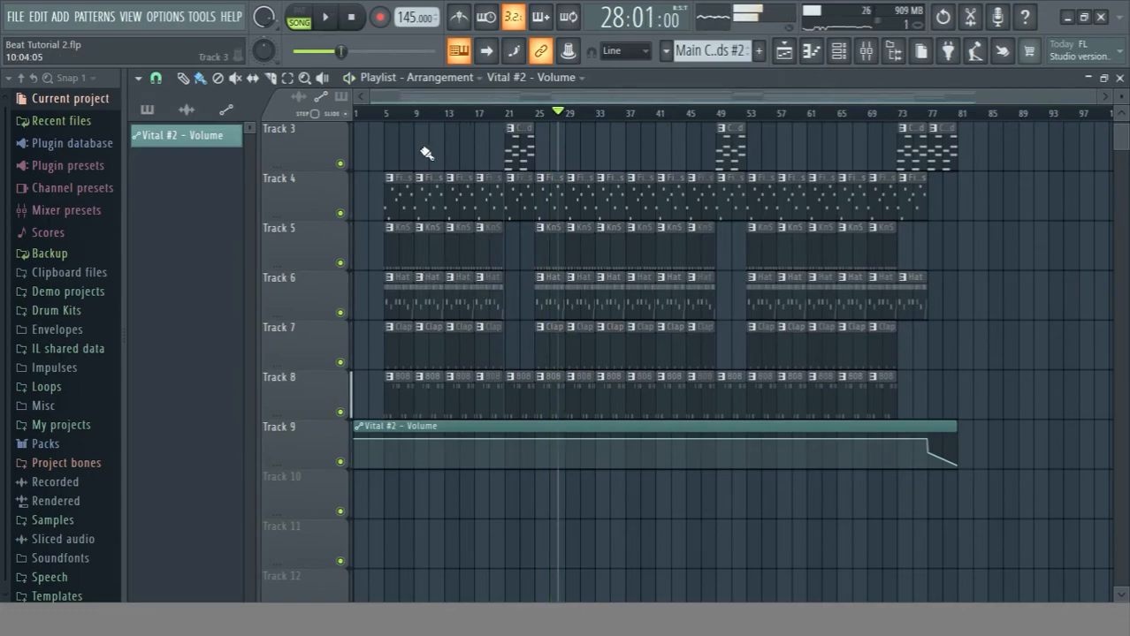
scroll(425, 172, "up", 2)
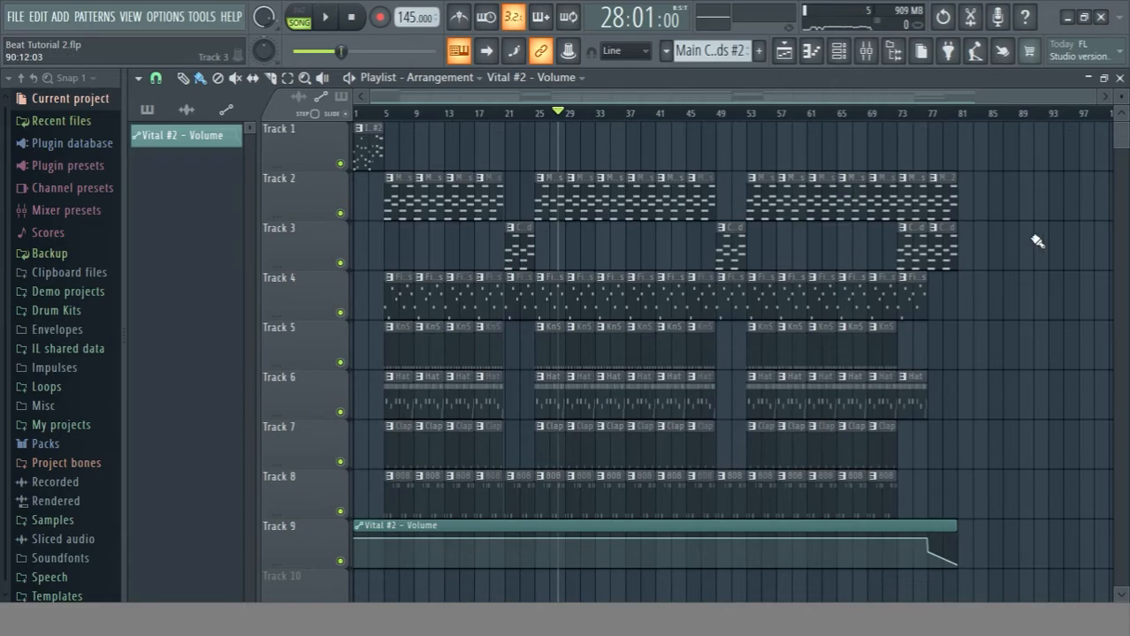
scroll(1036, 242, "down", 4)
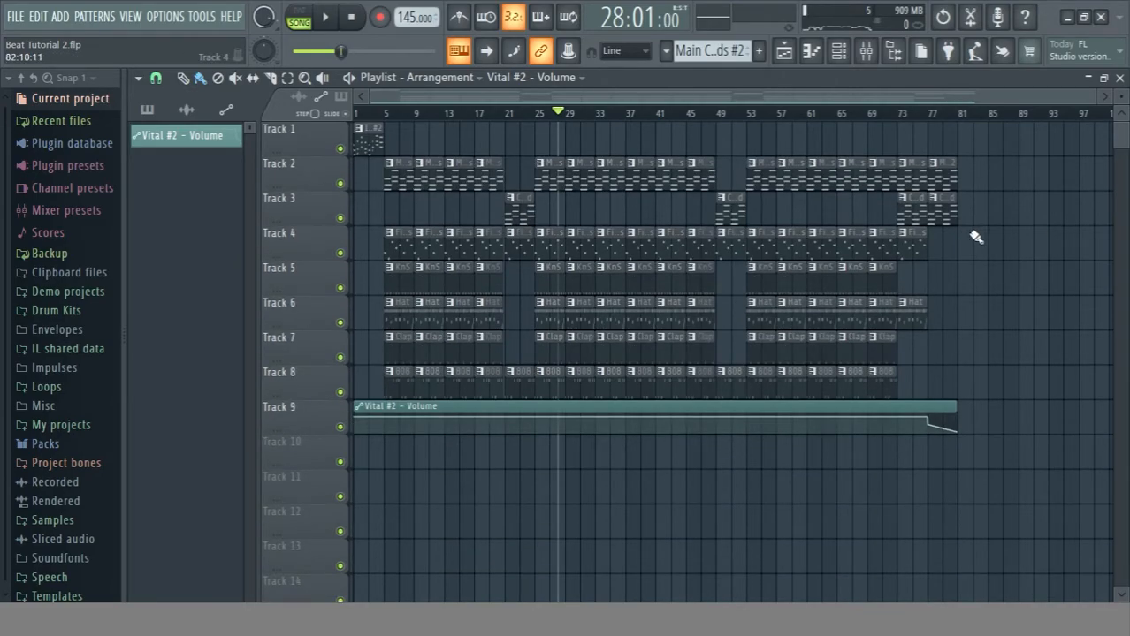
key("space")
key("space")
Reopen the mixer and add Fruity Love Philter to the second effect slot of the Master track.
key("F9")
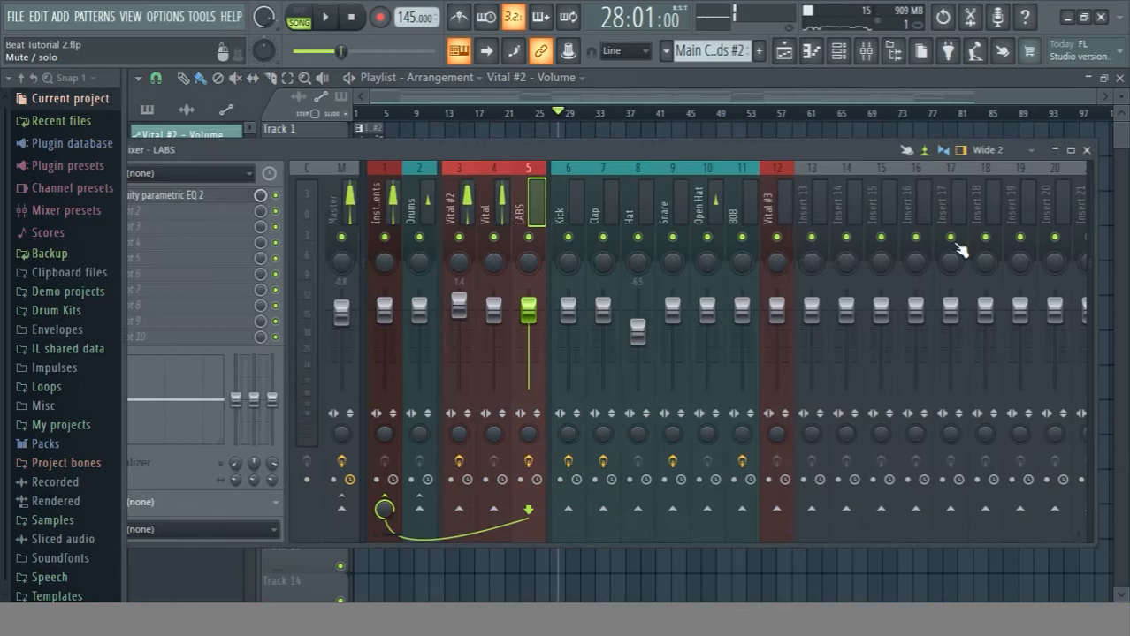
left_click_drag(376, 153, 466, 147)
left_click(425, 181)
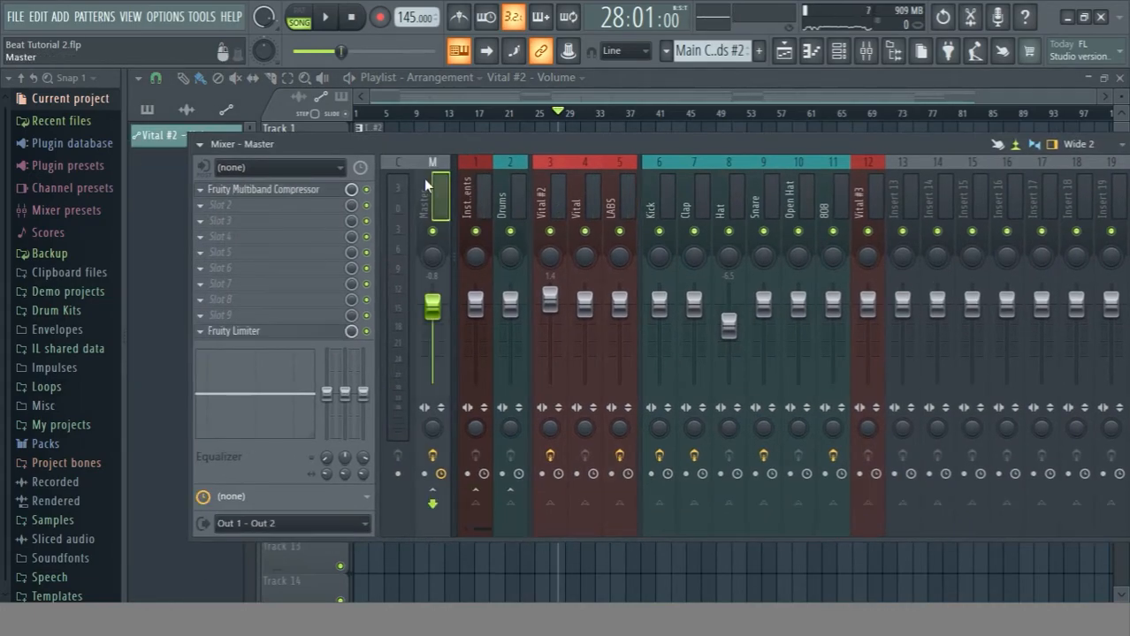
left_click(202, 209)
left_click(484, 519)
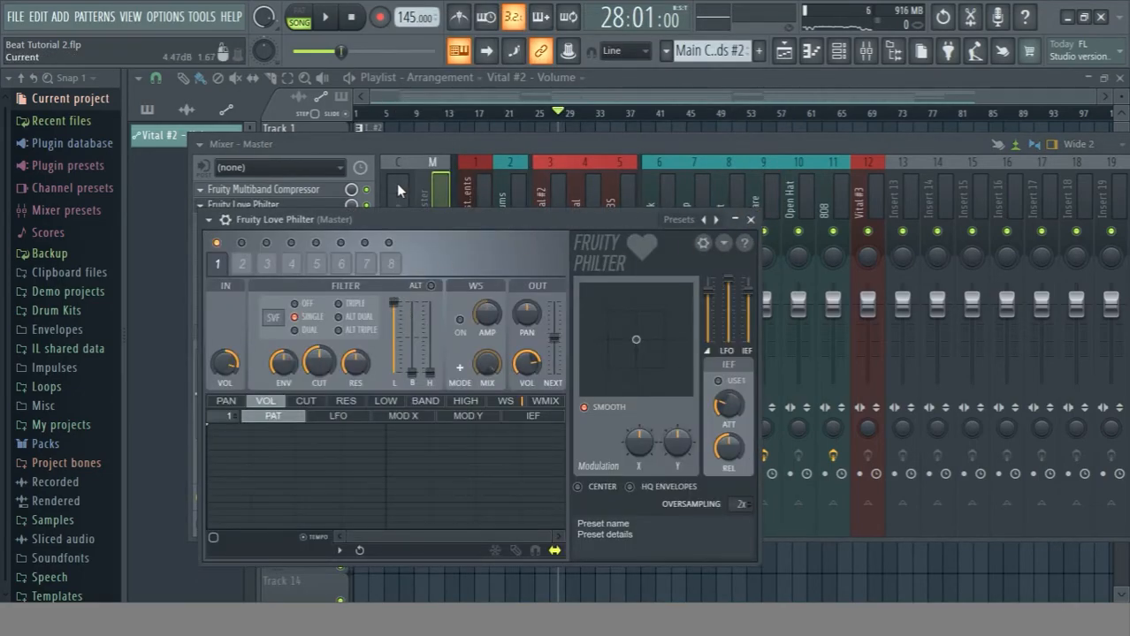
left_click(750, 220)
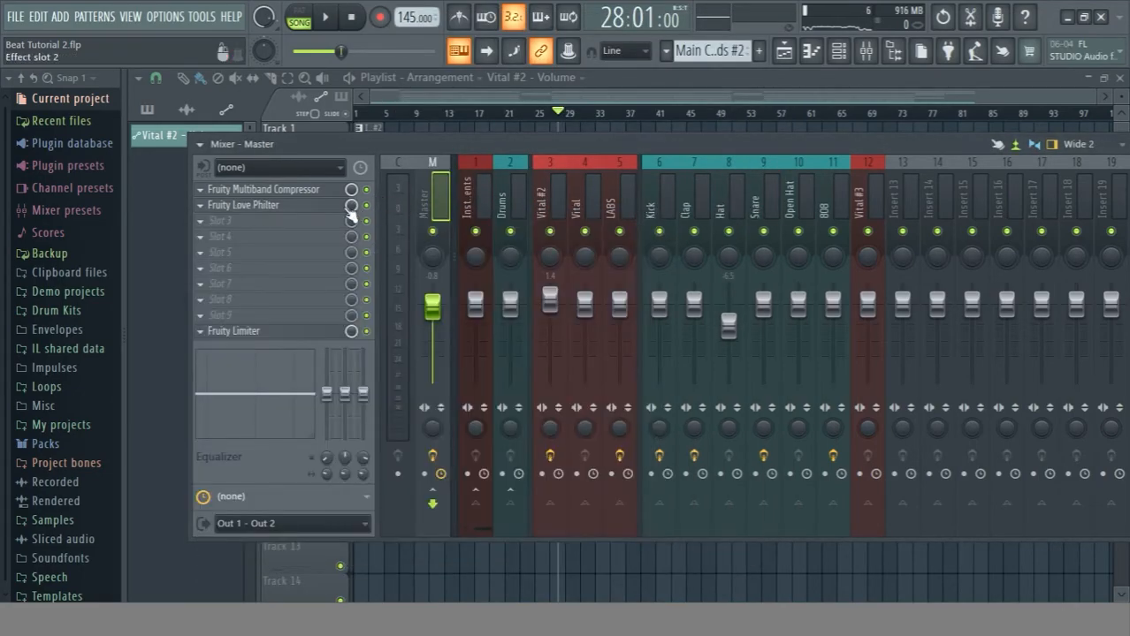
Create an automation clip for the mix level of Fruity Love Philter on the Master track.
left_click(349, 205)
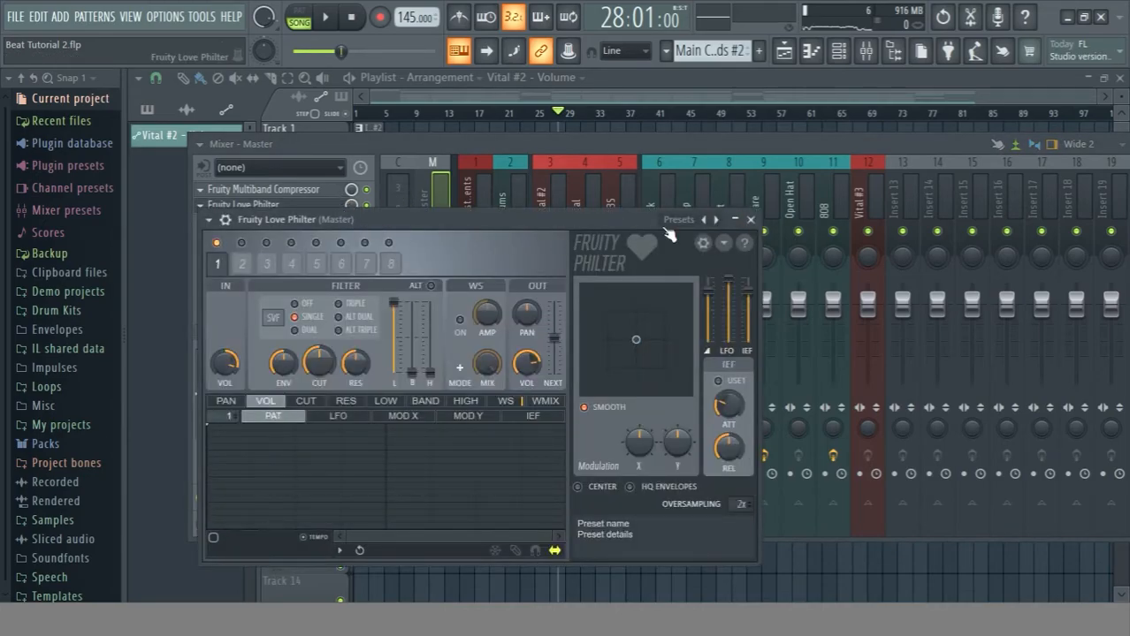
left_click(750, 220)
right_click(351, 206)
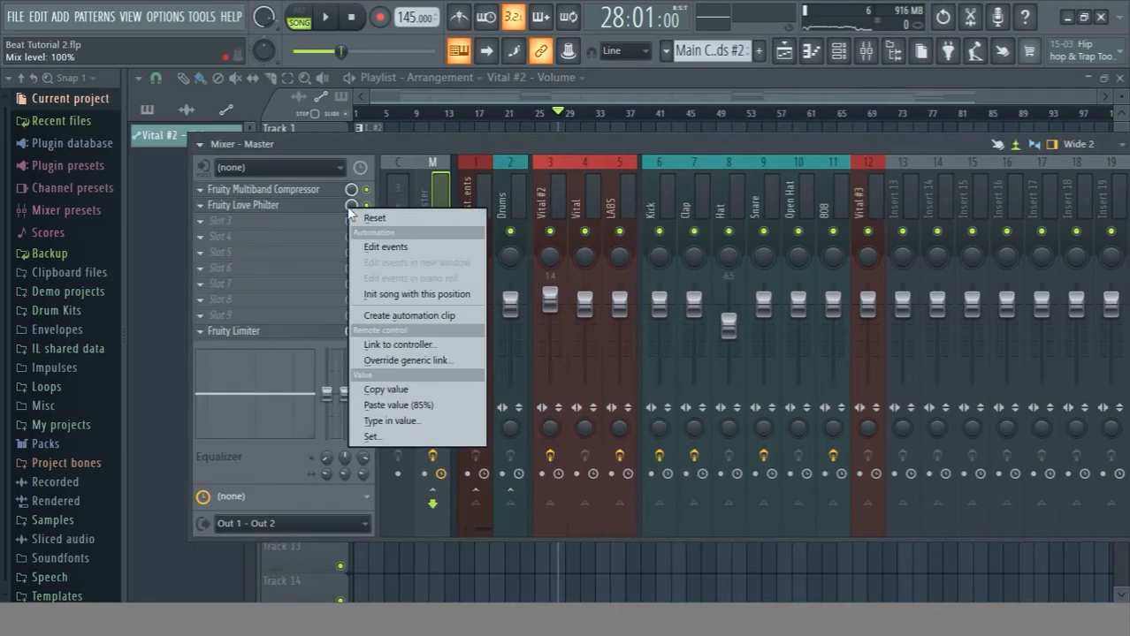
left_click(428, 315)
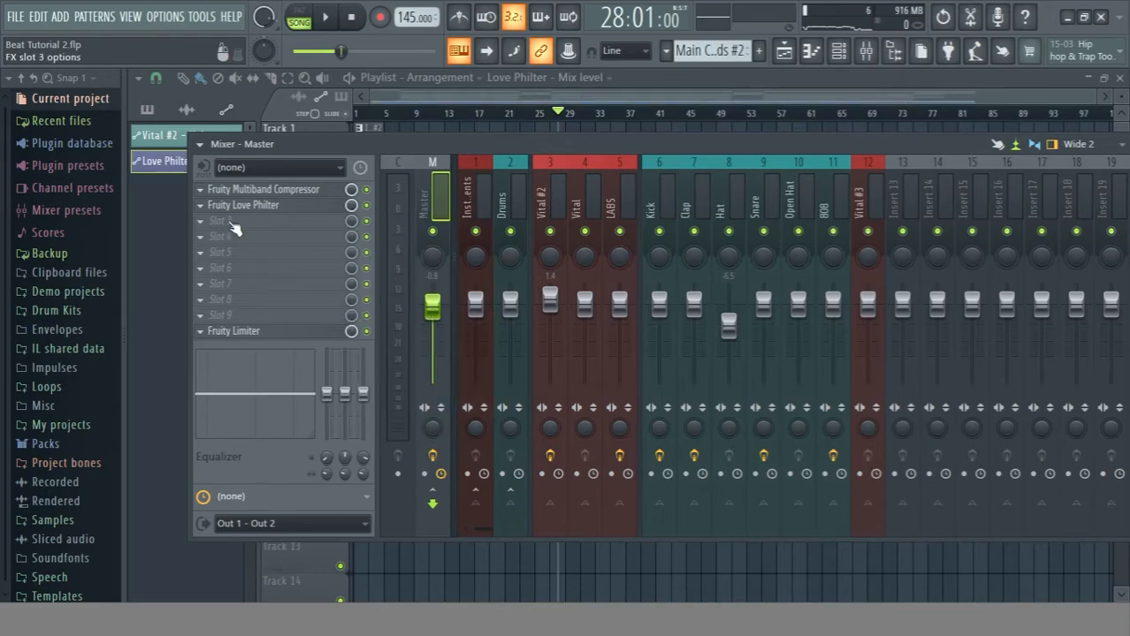
Create an automation clip for the Master track's volume and close the mixer.
left_click(204, 229)
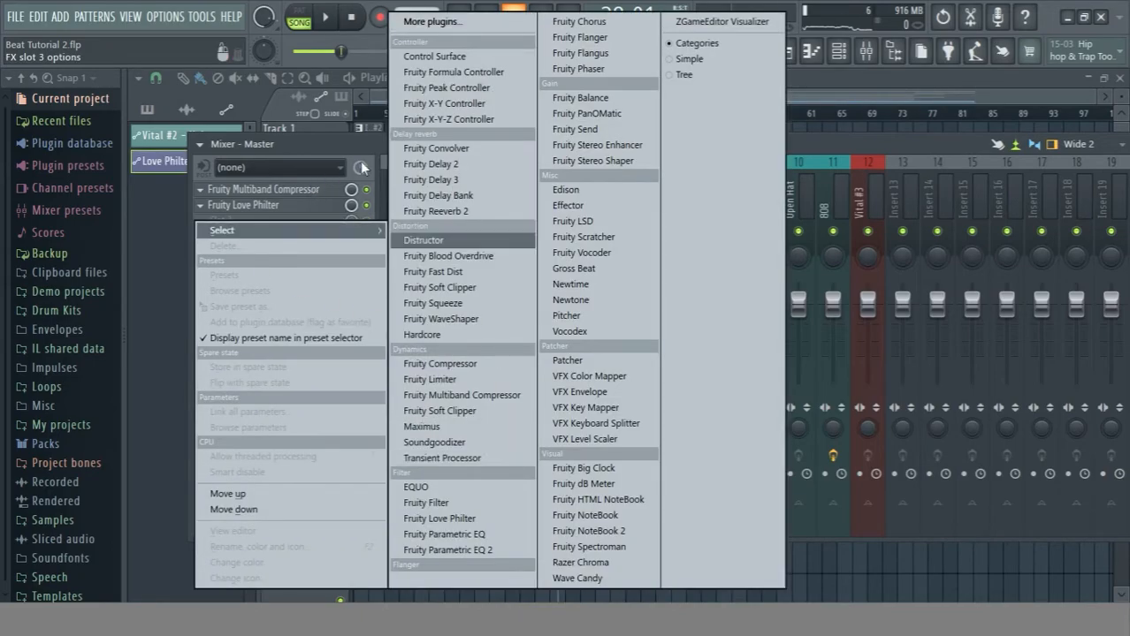
key("Escape")
right_click(433, 311)
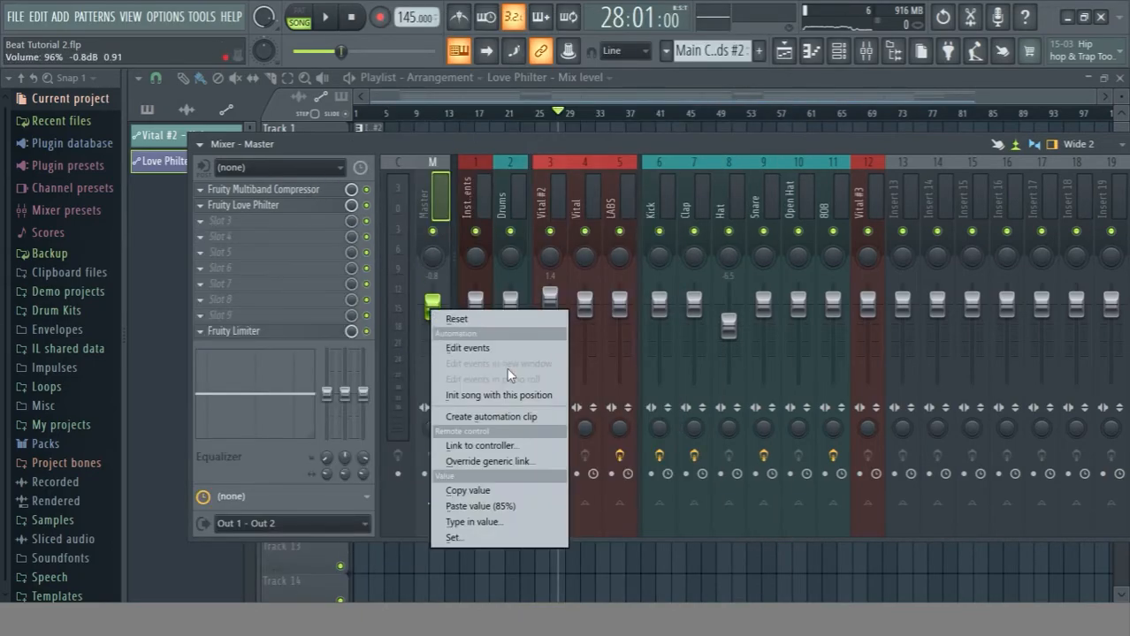
left_click(527, 416)
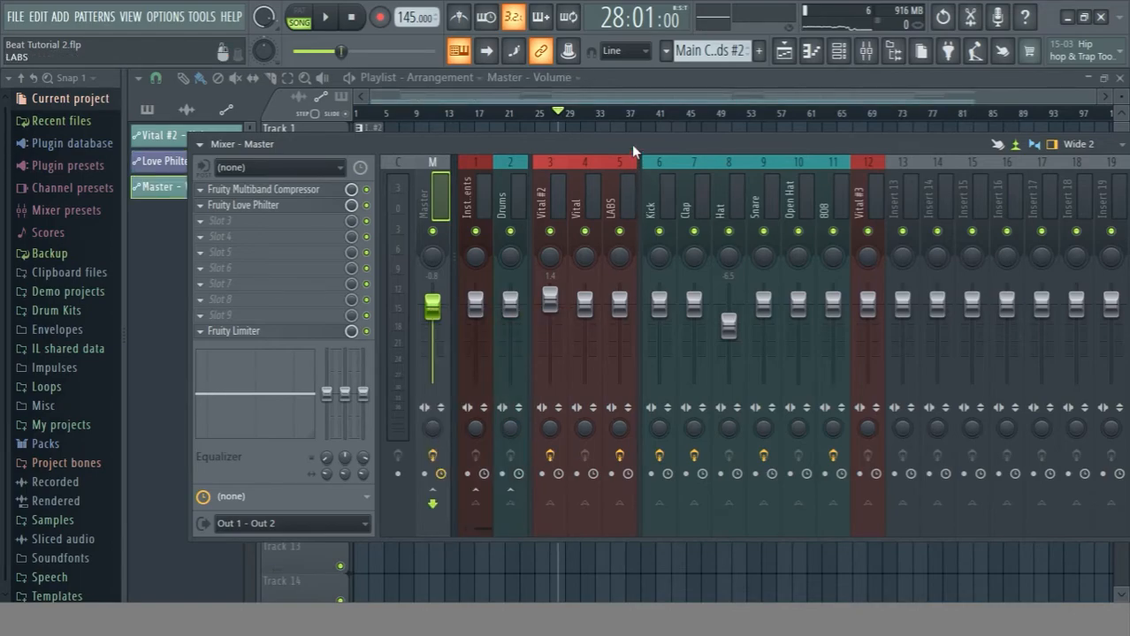
left_click_drag(631, 144, 290, 165)
left_click(834, 160)
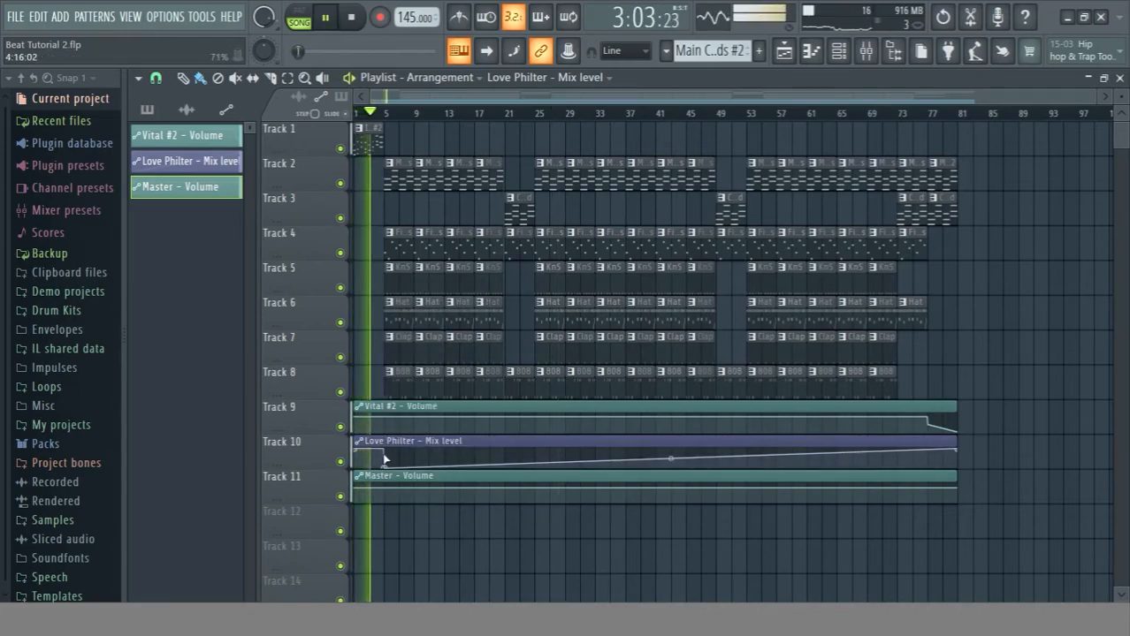
Shape the Love Philter mix-level automation so the filter is on over bars 21–25 and 49–53 and off between them.
scroll(411, 524, "up", 2)
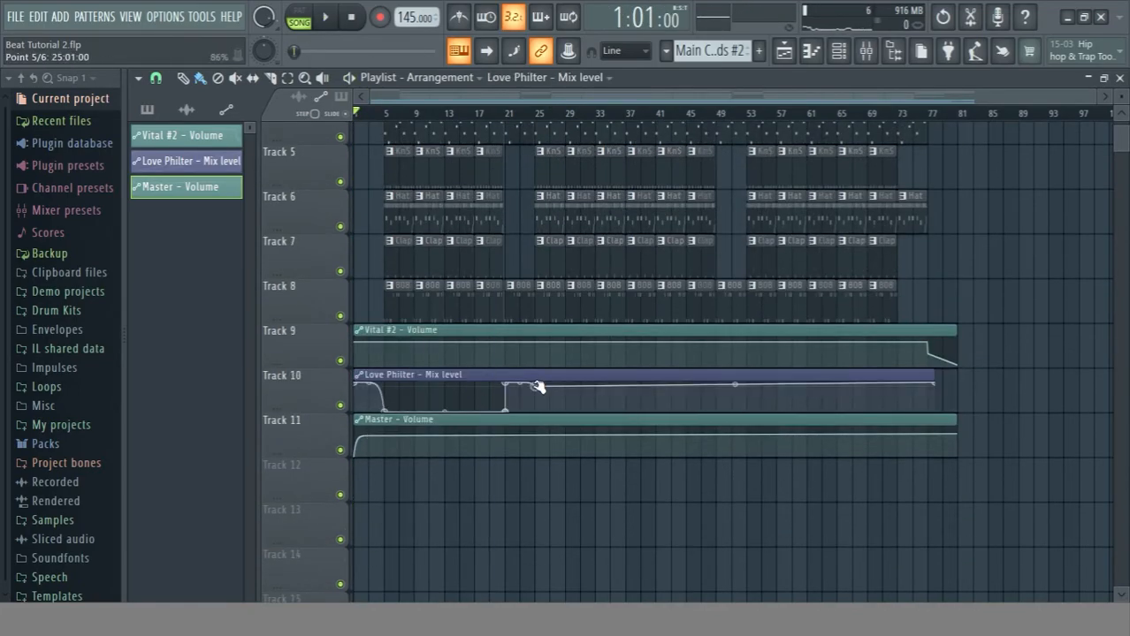
right_click(534, 411)
right_click(716, 411)
right_click(746, 411)
left_click_drag(933, 383, 966, 371)
Add points to the Master volume automation and fade it out to zero over bars 77 to 81.
scroll(926, 402, "up", 1)
right_click(384, 457)
right_click(927, 459)
left_click_drag(957, 457, 964, 507)
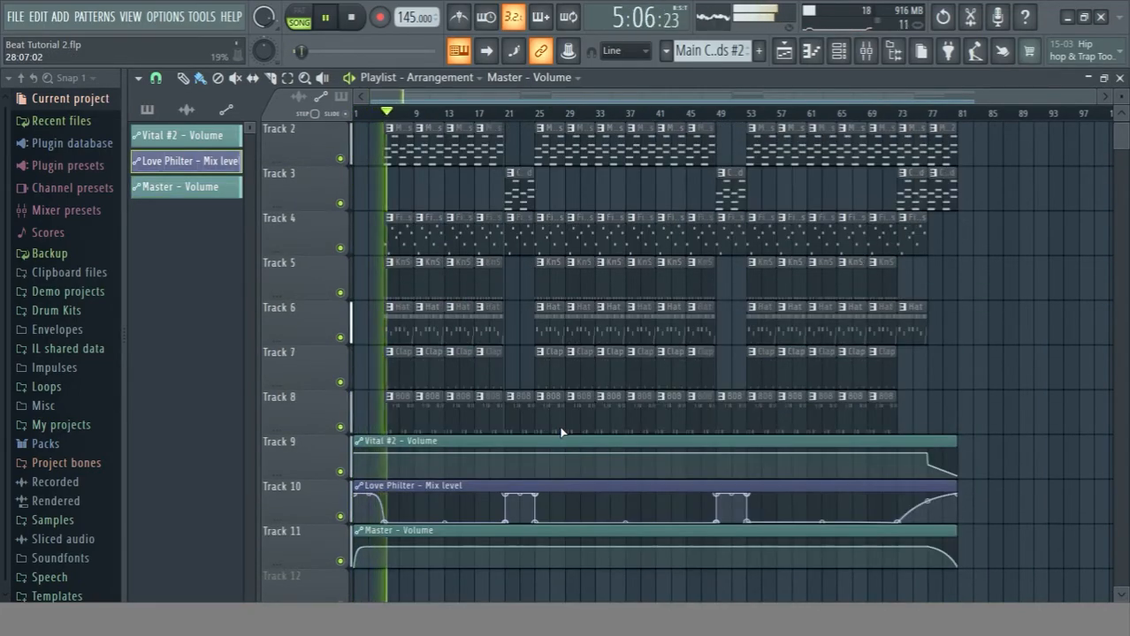
Place the it'sAAAVB sample from the Samples folder on Track 12 at bar 4 and play the song from the start.
left_click(53, 518)
scroll(69, 424, "down", 1)
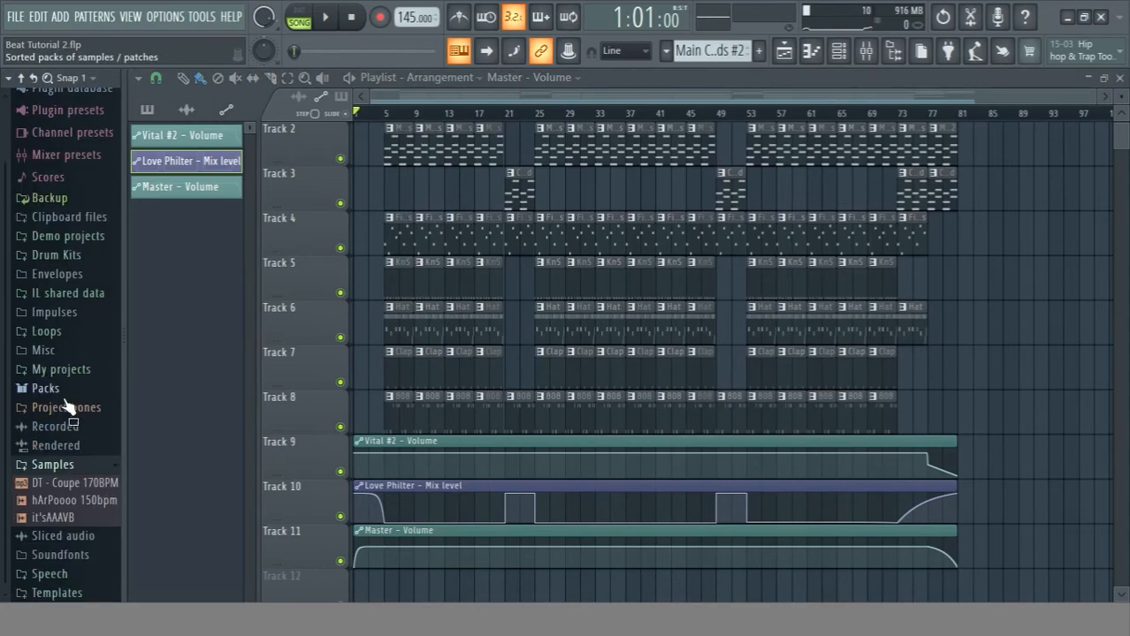
left_click_drag(59, 520, 374, 504)
left_click_drag(374, 435, 375, 434)
key("space")
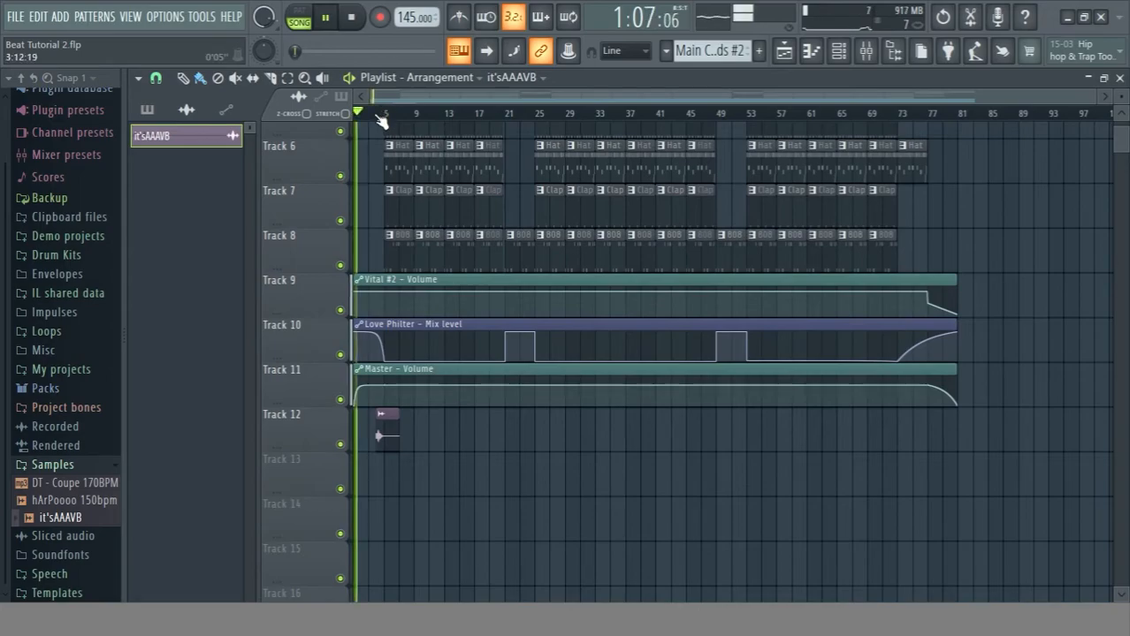
Normalize the it'sAAAVB sample in its channel settings and close them.
scroll(381, 121, "up", 2)
double_click(389, 427)
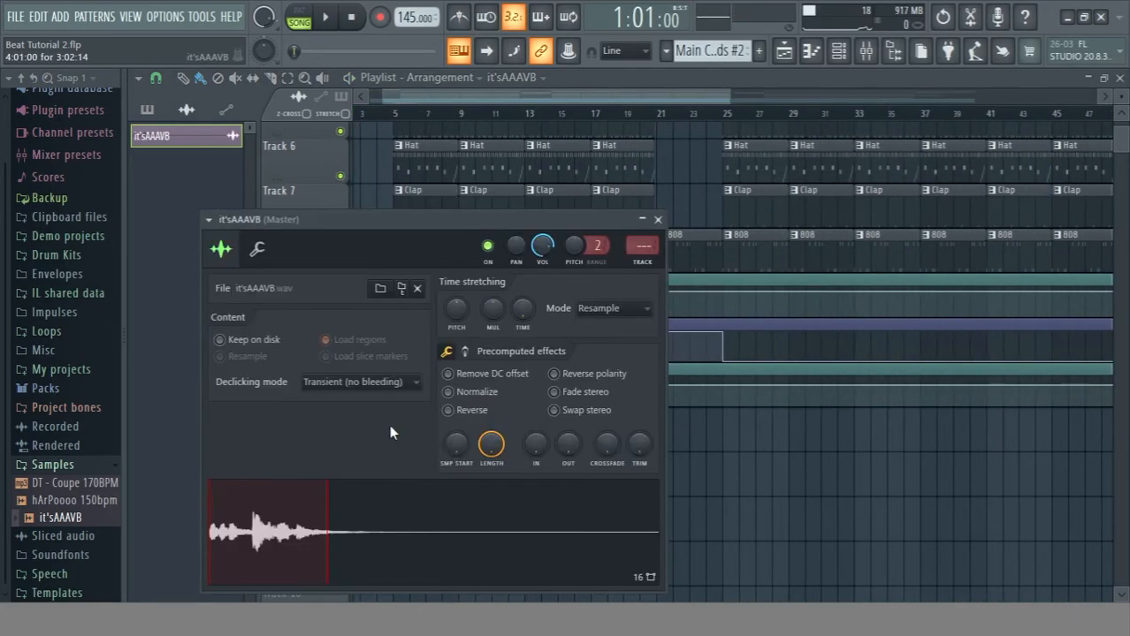
left_click(449, 391)
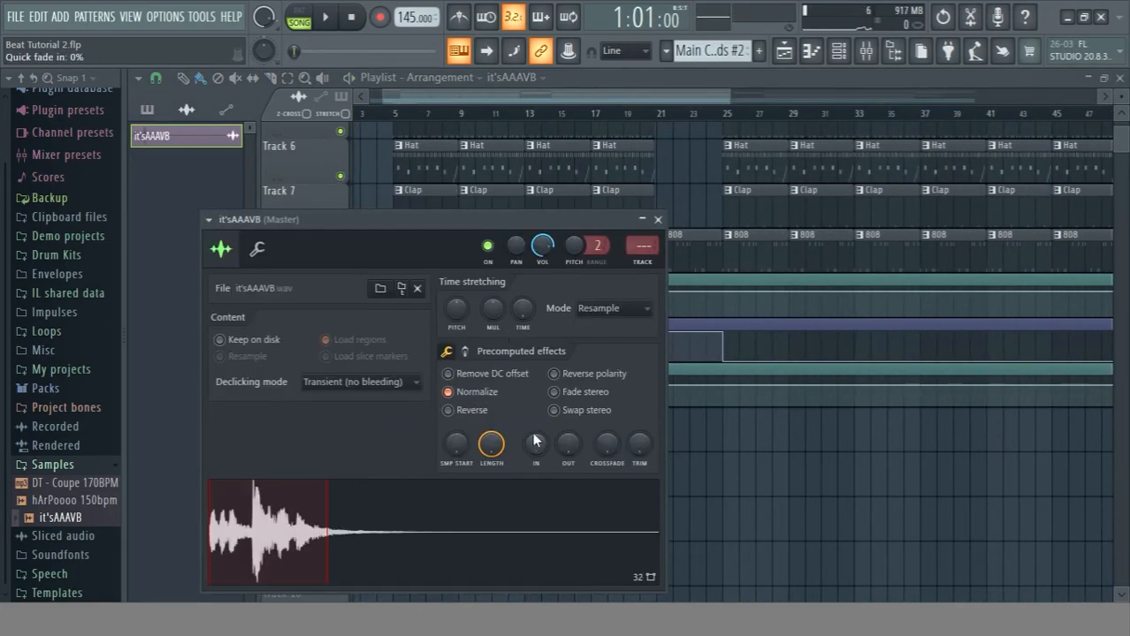
left_click(259, 250)
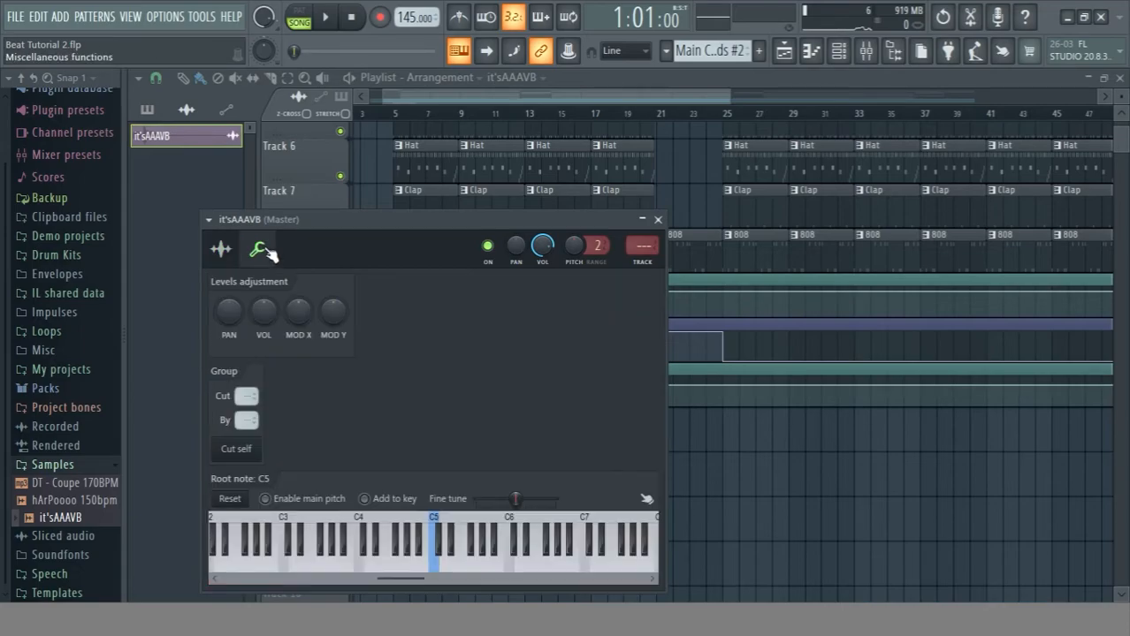
left_click(220, 249)
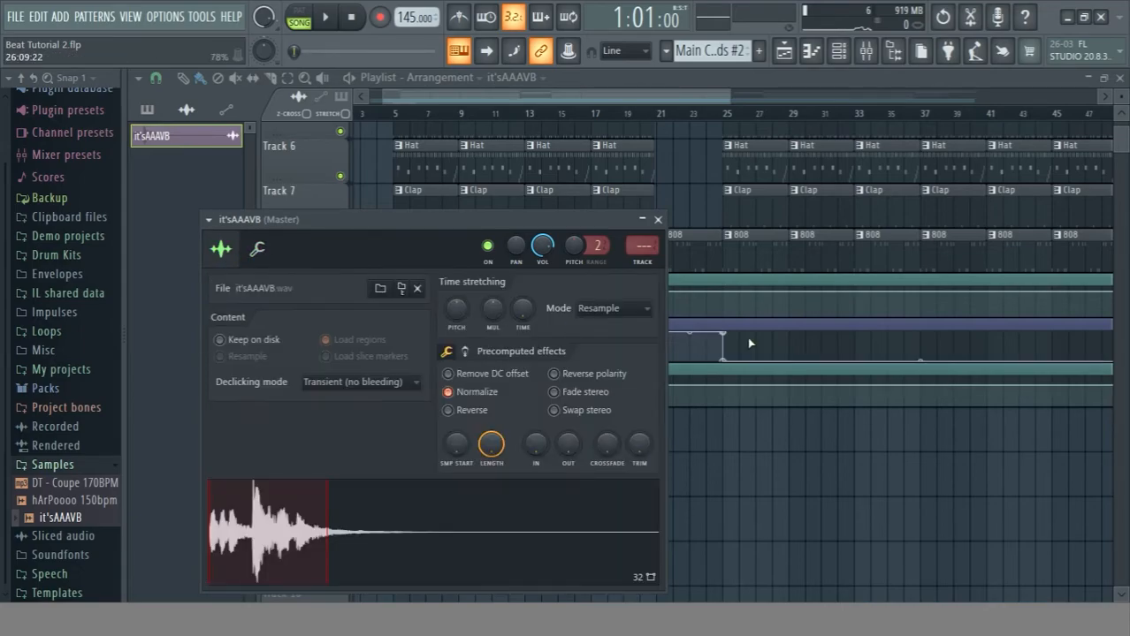
left_click(657, 220)
Fit the it'sAAAVB clip to the project tempo using the estimated 137.647 BPM.
left_click(381, 416)
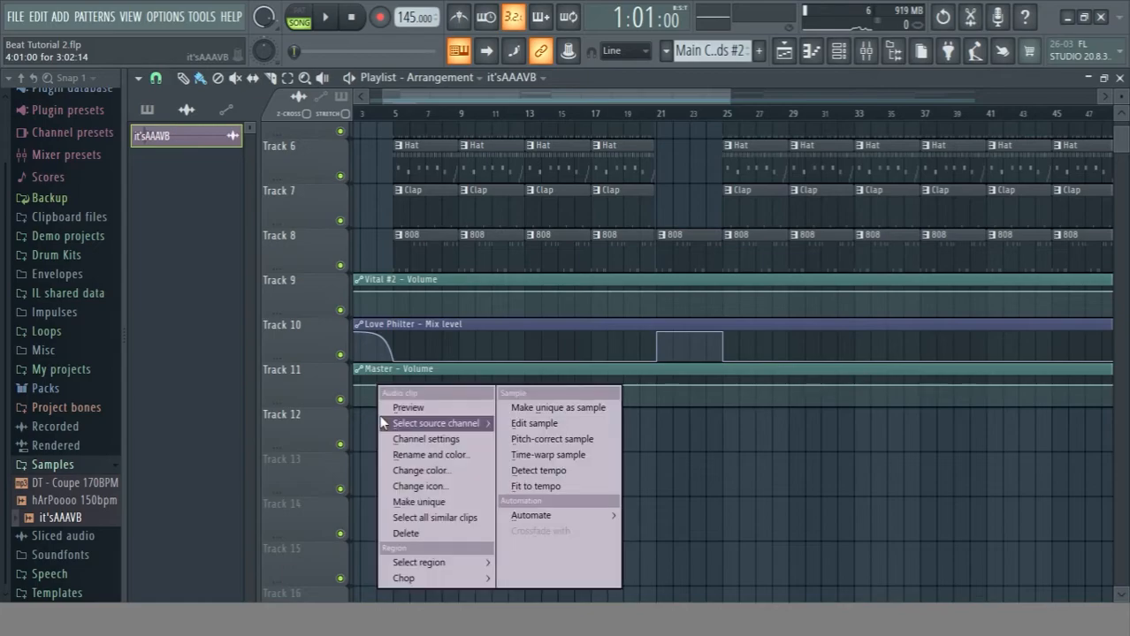
left_click(541, 489)
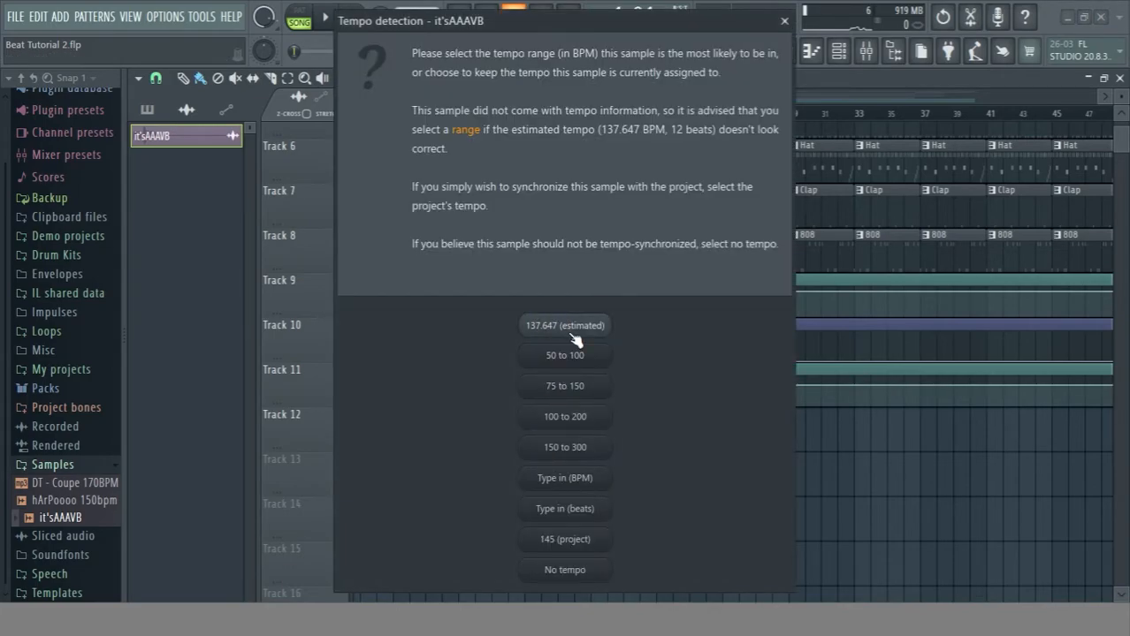
left_click(565, 325)
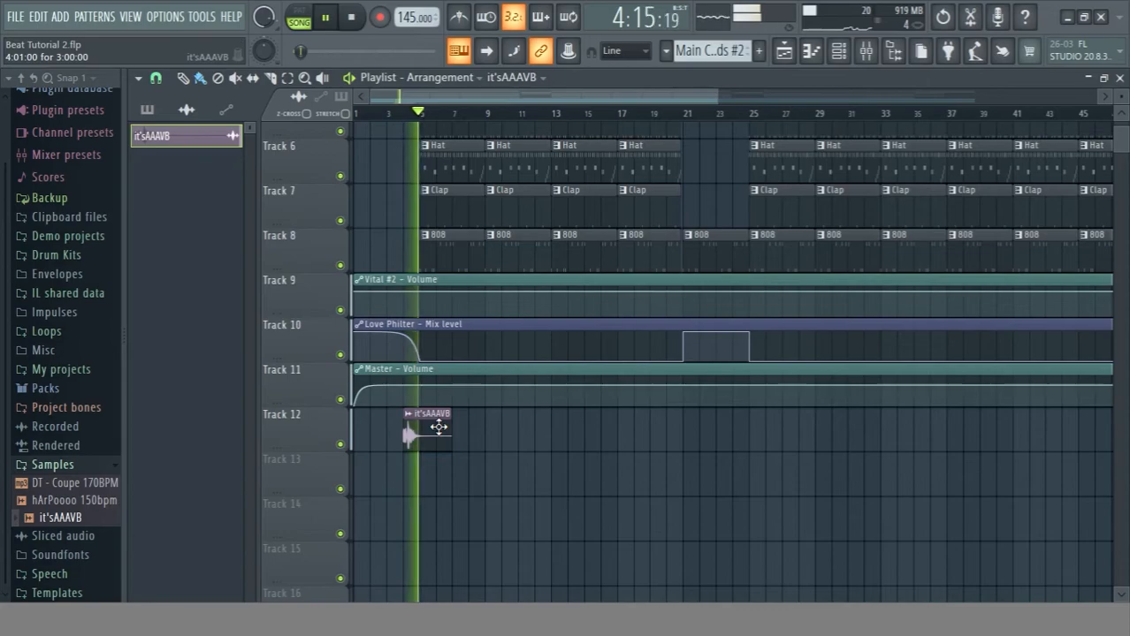
Delete the Clap and KnS clips that start at bars 25 and 53.
scroll(585, 116, "down", 4)
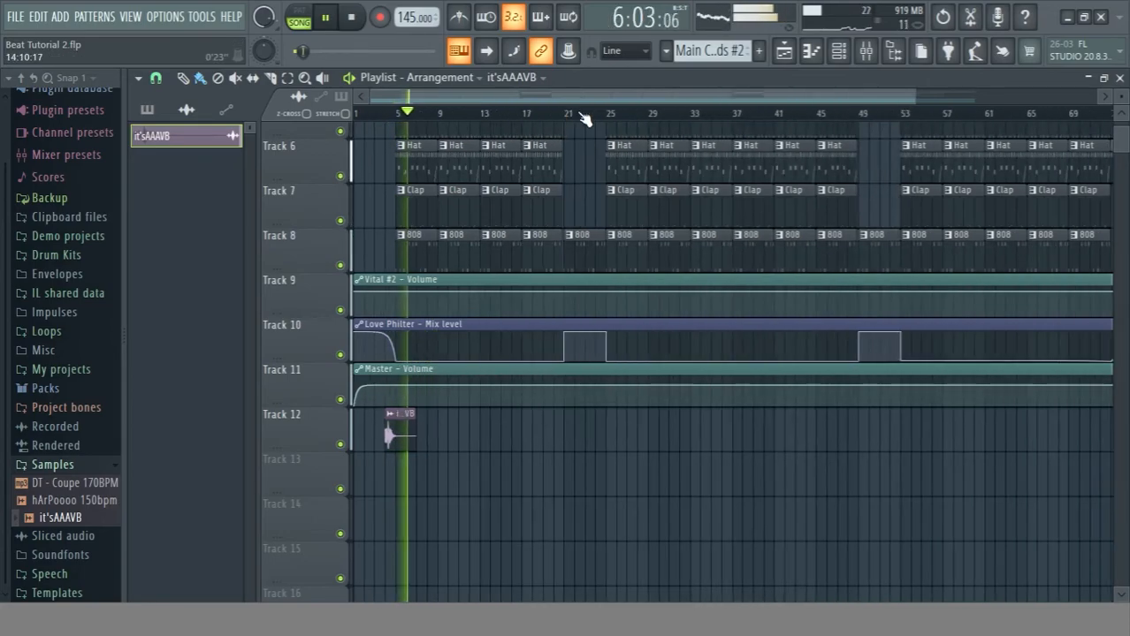
scroll(618, 320, "up", 3)
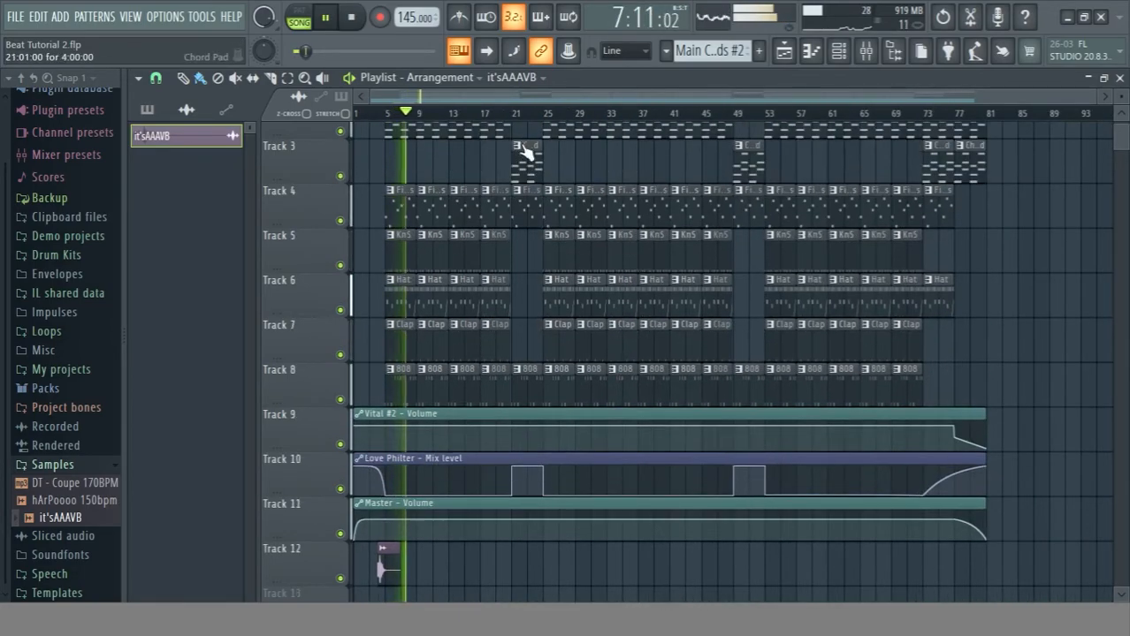
right_click(557, 354)
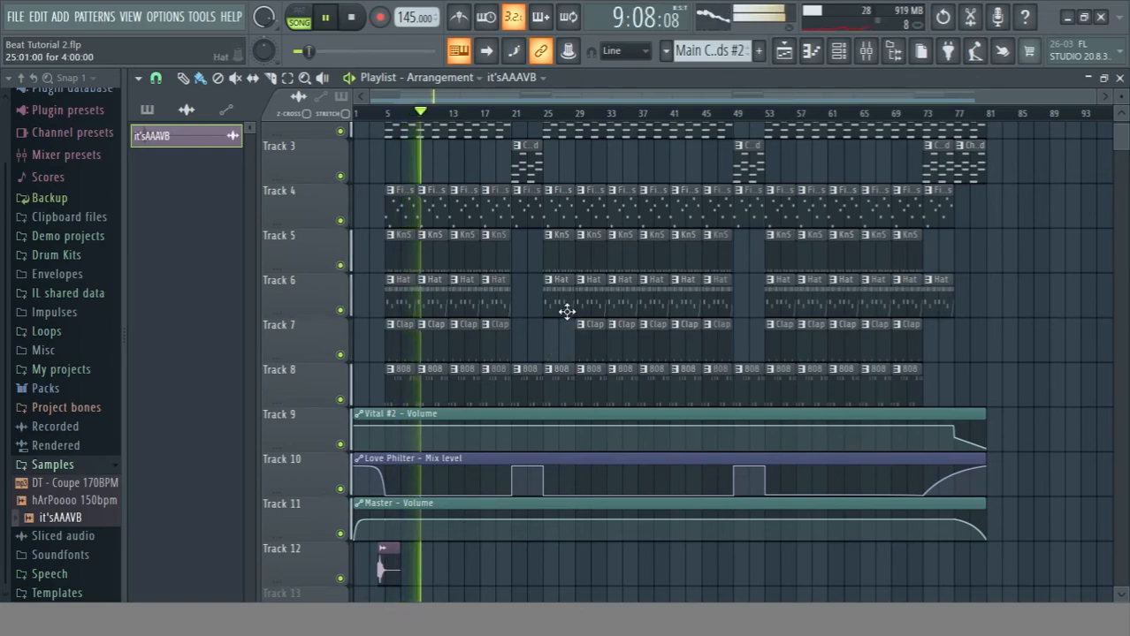
right_click(562, 261)
right_click(778, 345)
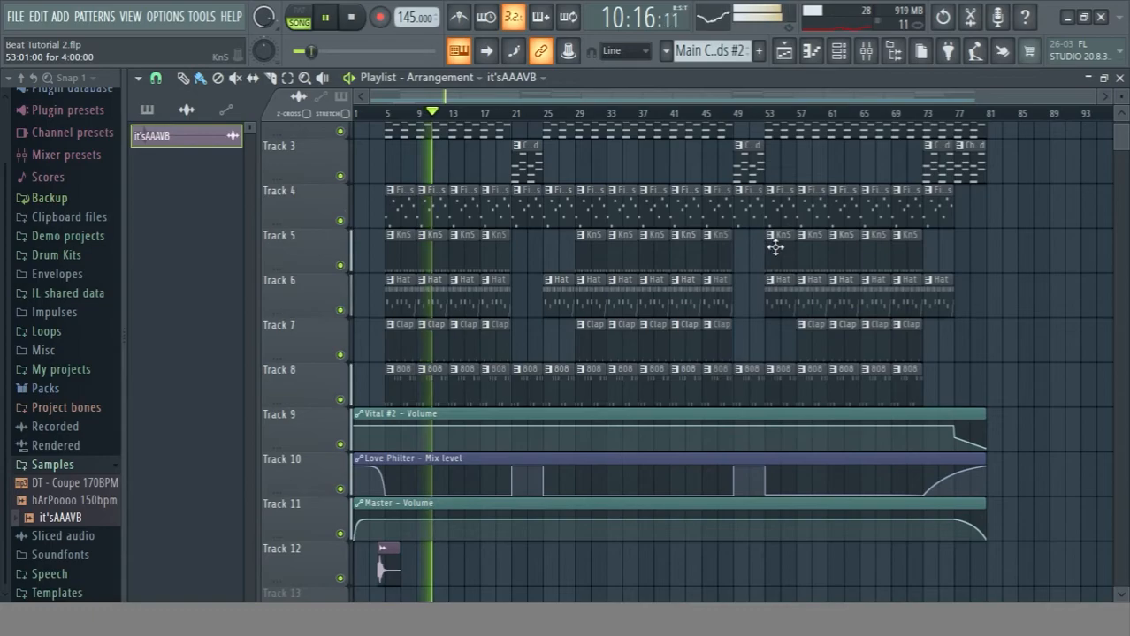
right_click(776, 249)
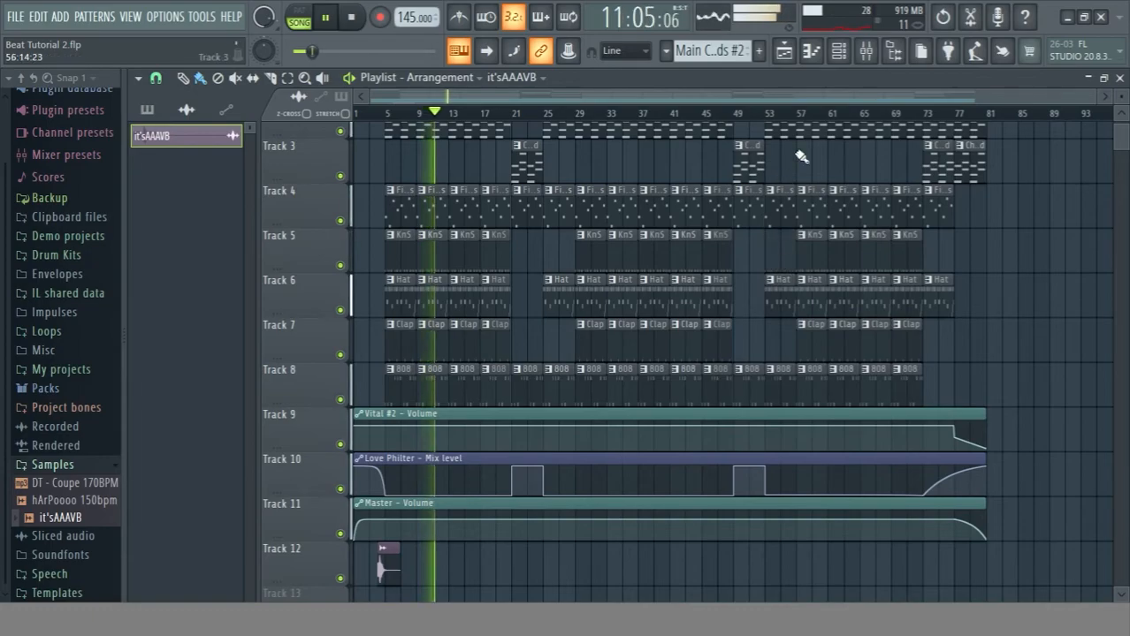
Play the song from bar 20 and from bar 25 to check the transitions, and return the playhead to the start.
scroll(522, 198, "up", 2)
left_click(510, 114)
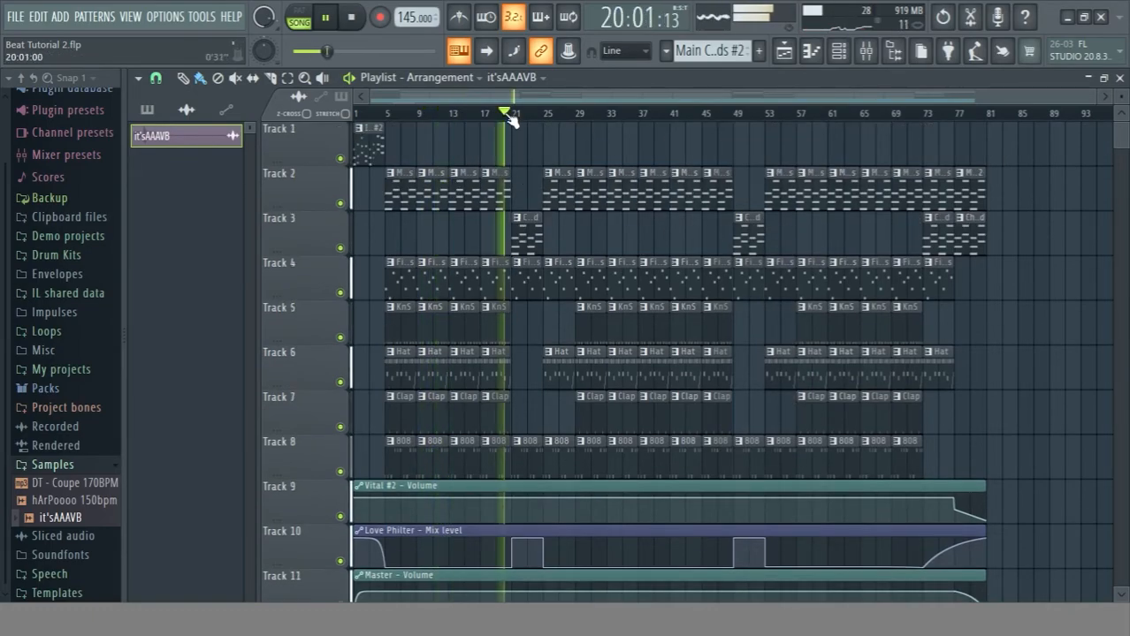
left_click(546, 114)
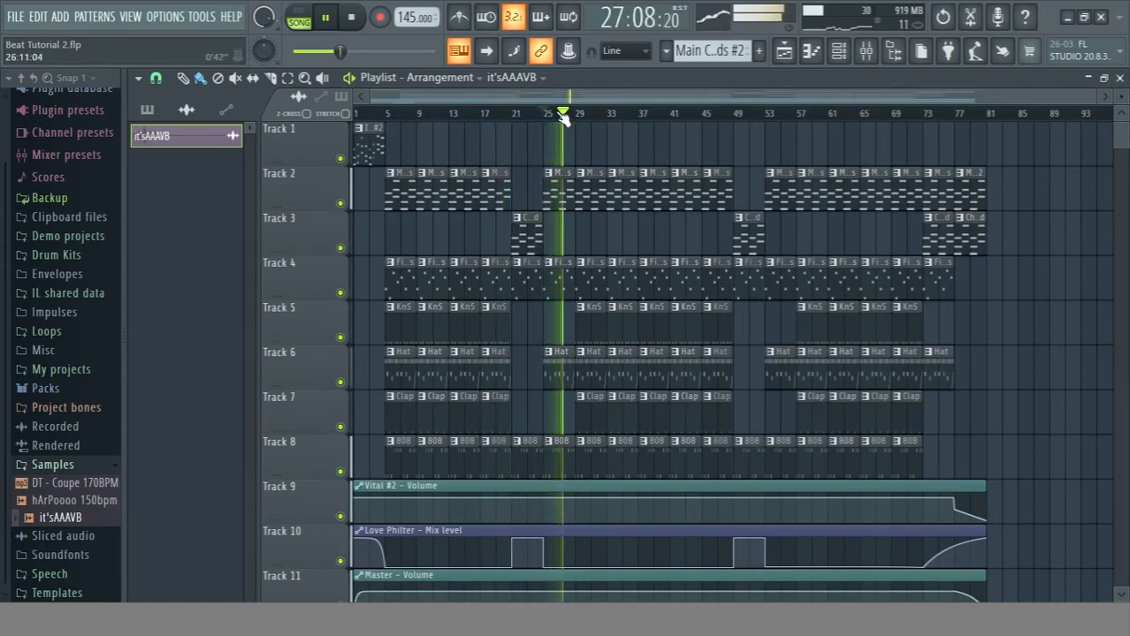
key("space")
left_click_drag(563, 116, 64, 108)
scroll(1081, 212, "down", 2)
scroll(1082, 212, "up", 2)
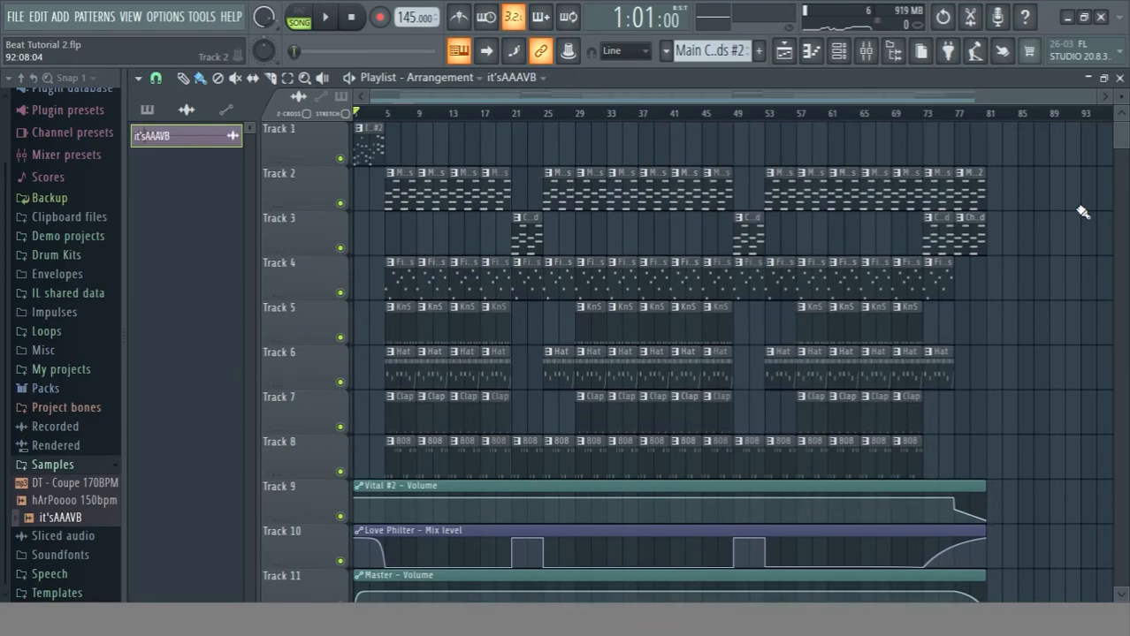
scroll(1082, 212, "down", 1)
scroll(1082, 212, "down", 3)
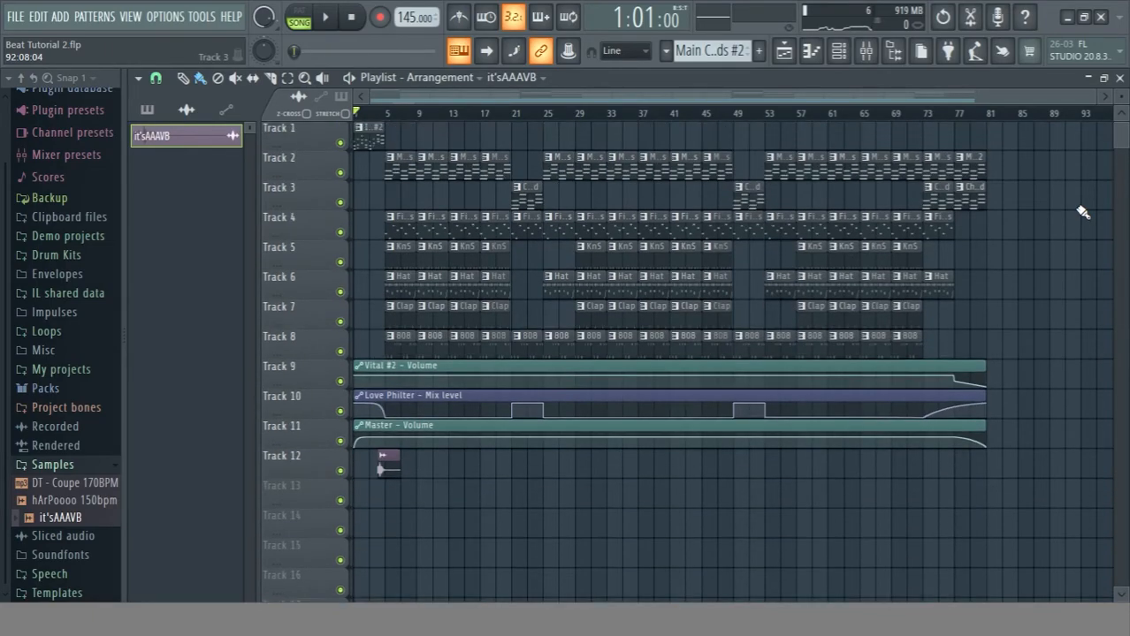